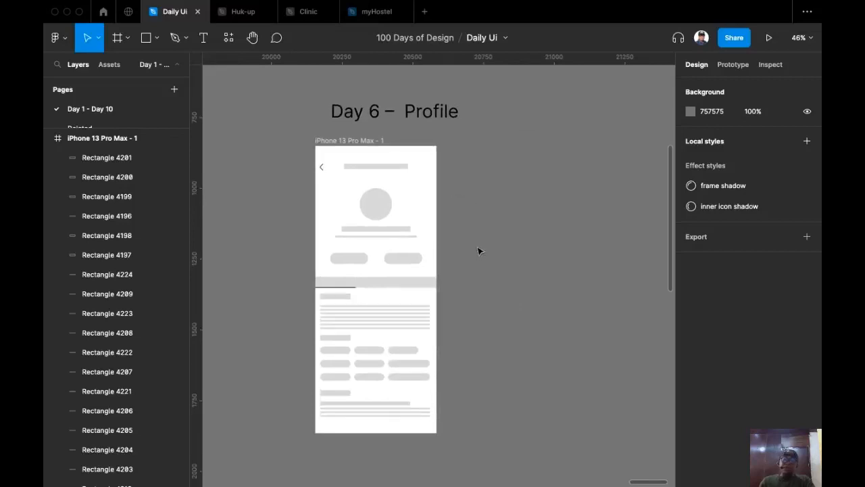
Shift the 'Day 6 – Profile' title slightly left so it sits above the iPhone wireframe.
{"action": "left_click", "coordinate": [427, 115]}
{"action": "left_click_drag", "start_coordinate": [427, 115], "coordinate": [405, 120]}
{"action": "scroll", "coordinate": [474, 153], "scroll_direction": "up", "scroll_amount": 2}
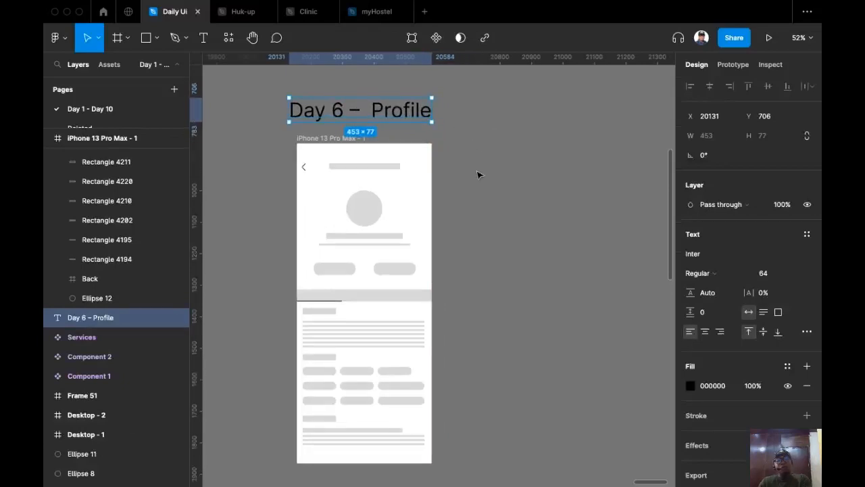
{"action": "left_click", "coordinate": [506, 133]}
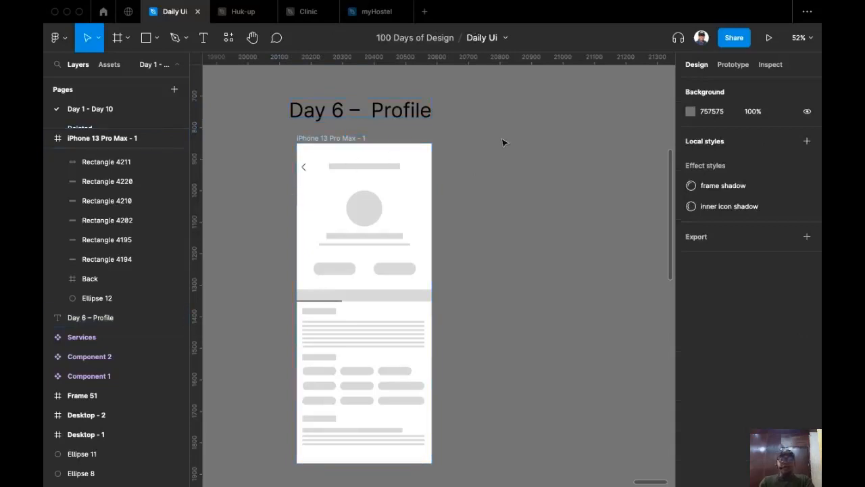
{"action": "scroll", "coordinate": [453, 226], "scroll_direction": "down", "scroll_amount": 1}
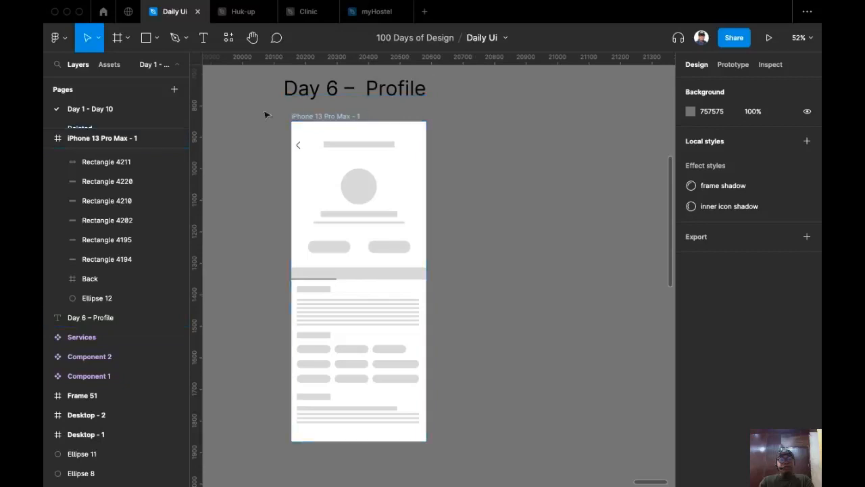
Duplicate the iPhone frame to the right and rename the copy 'Profile'.
{"action": "left_click_drag", "start_coordinate": [325, 120], "coordinate": [476, 103]}
{"action": "left_click", "coordinate": [476, 103]}
{"action": "scroll", "coordinate": [466, 100], "scroll_direction": "right", "scroll_amount": 2}
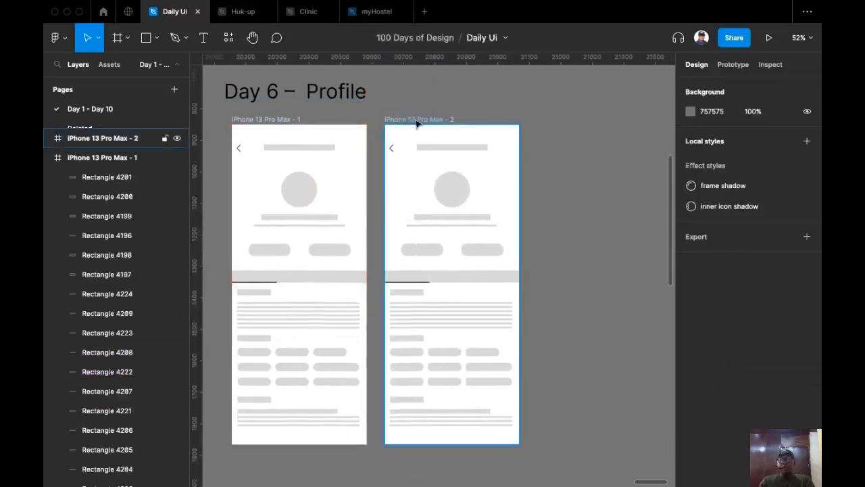
{"action": "double_click", "coordinate": [414, 119]}
{"action": "type", "text": "Profi"}
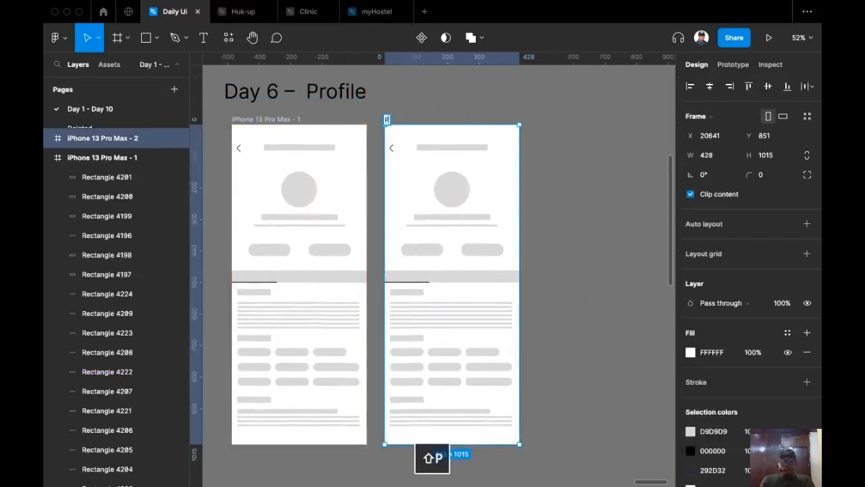
{"action": "type", "text": "le"}
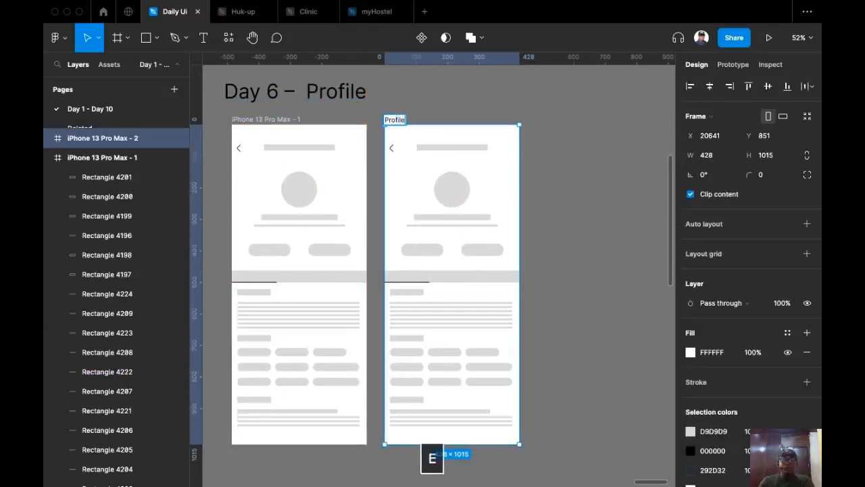
{"action": "left_click", "coordinate": [592, 112]}
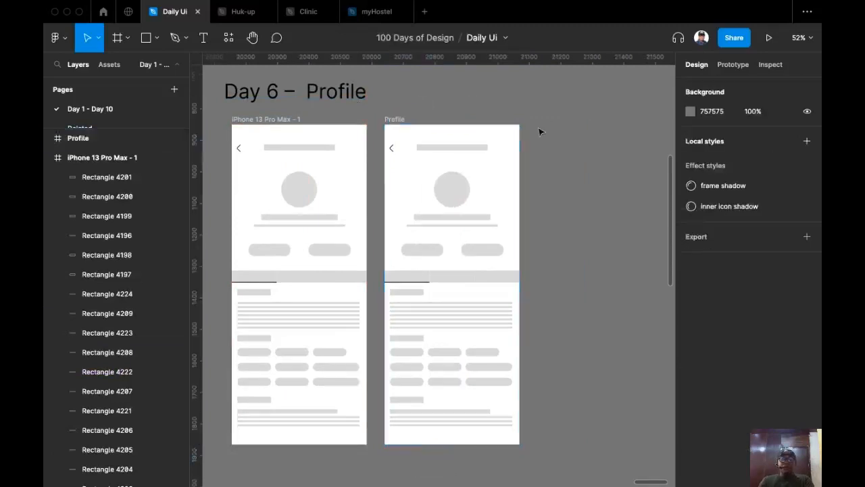
Delete all the wireframe shapes inside the Profile frame.
{"action": "left_click", "coordinate": [394, 119]}
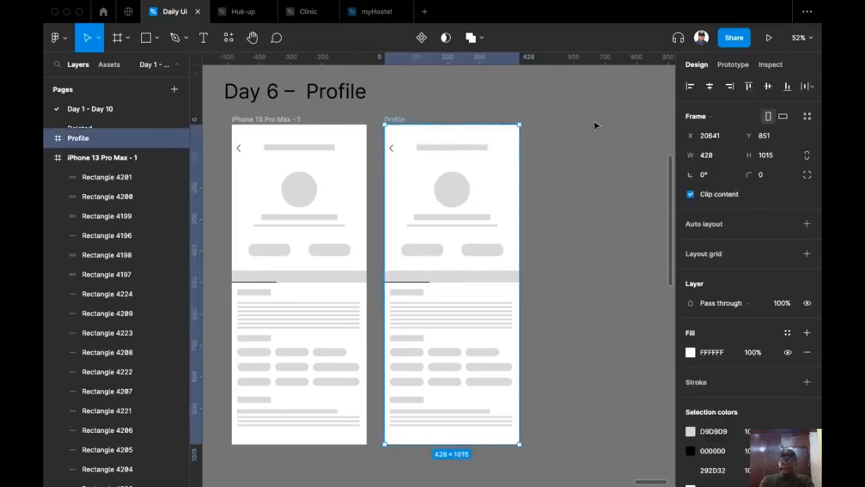
{"action": "key", "text": "Return"}
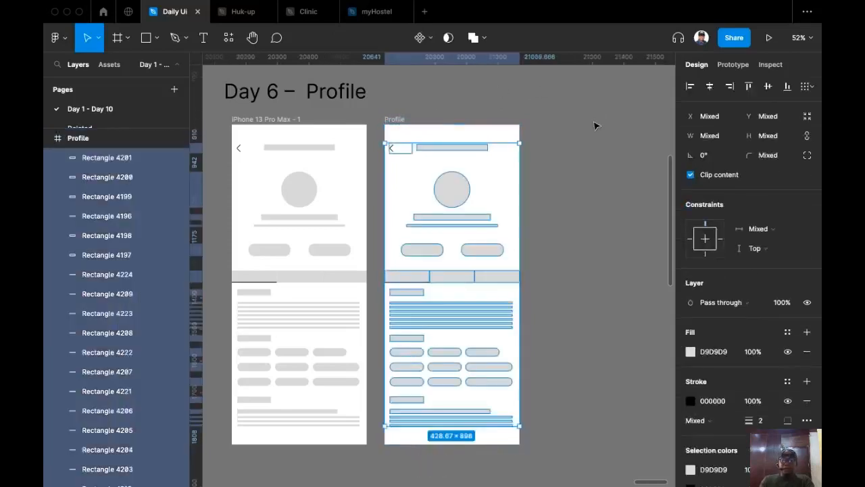
{"action": "key", "text": "Delete"}
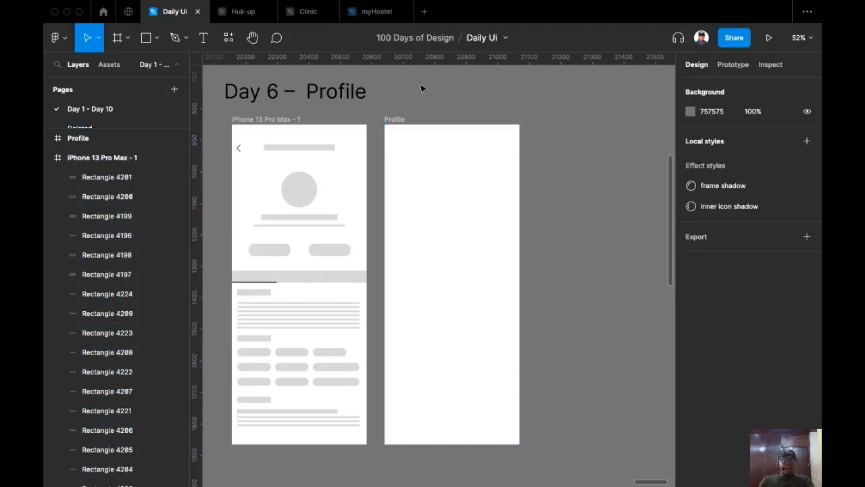
Add a 6-column layout grid to Profile with margin 24 and gutter 16.
{"action": "left_click", "coordinate": [396, 121]}
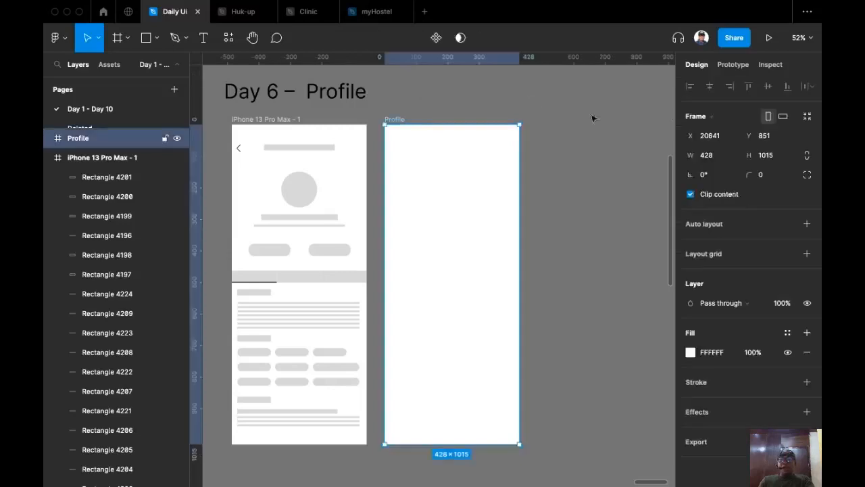
{"action": "left_click", "coordinate": [807, 254]}
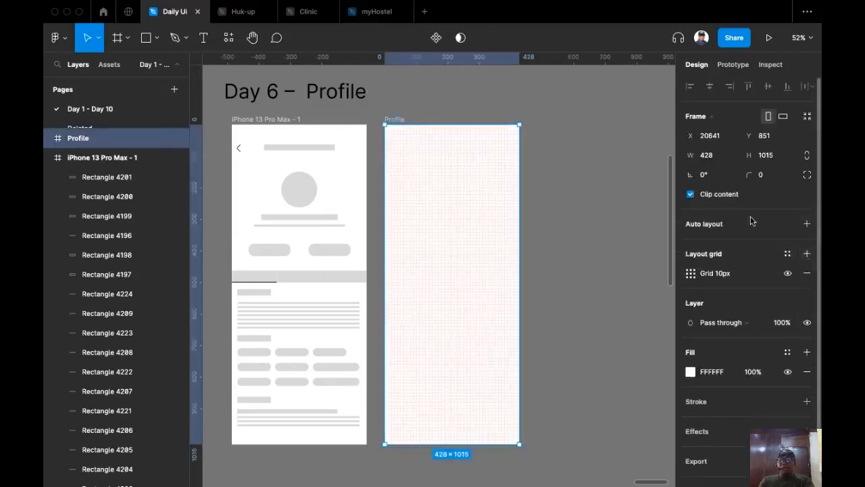
{"action": "left_click", "coordinate": [690, 273]}
{"action": "left_click", "coordinate": [551, 275]}
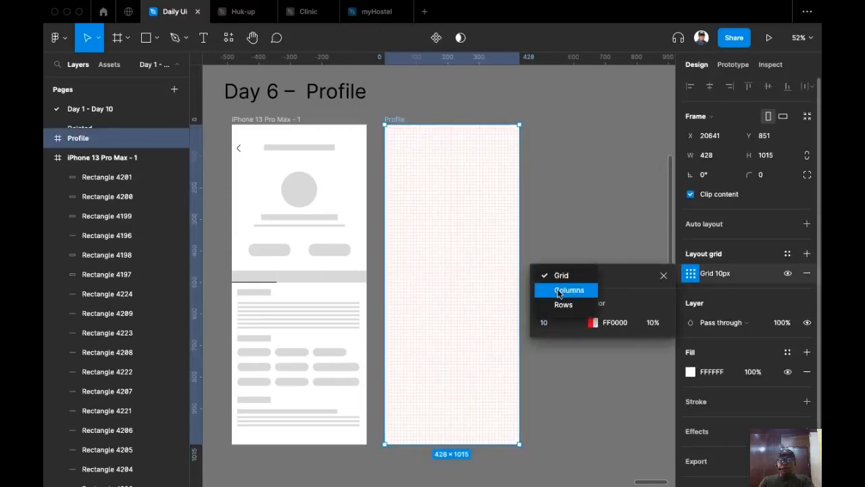
{"action": "left_click", "coordinate": [563, 288]}
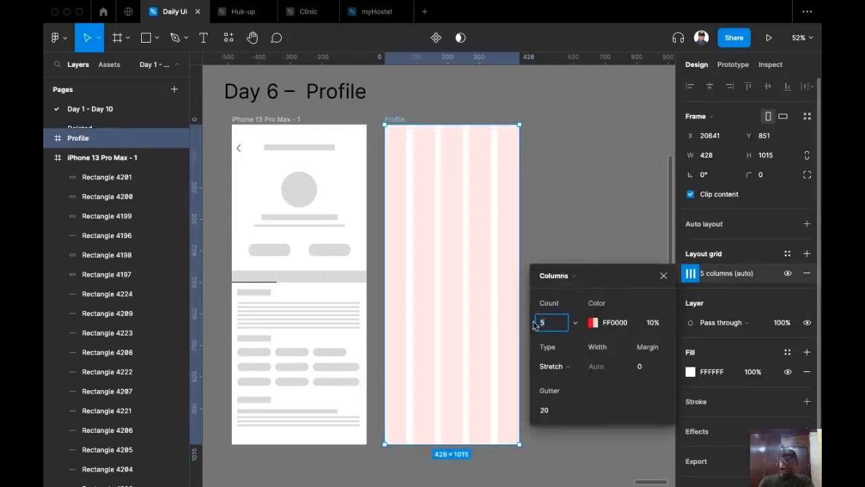
{"action": "type", "text": "6"}
{"action": "left_click", "coordinate": [641, 366]}
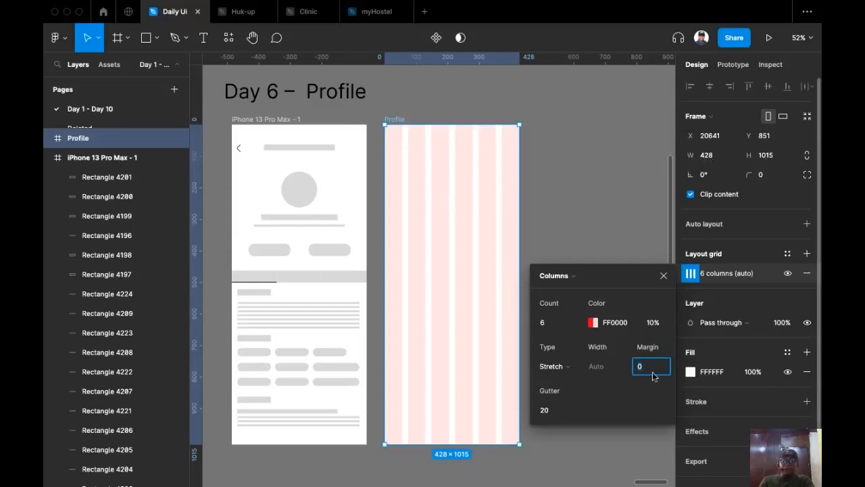
{"action": "type", "text": "24"}
{"action": "left_click", "coordinate": [551, 413]}
{"action": "type", "text": "1"}
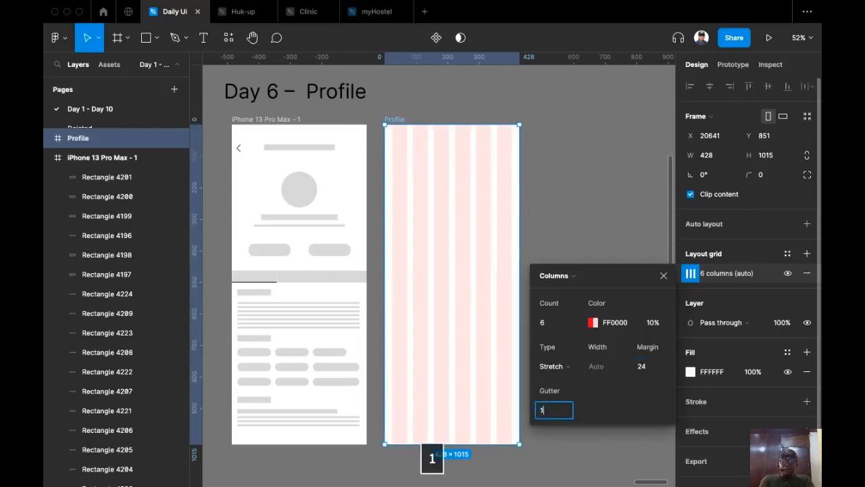
{"action": "type", "text": "6"}
{"action": "key", "text": "Return"}
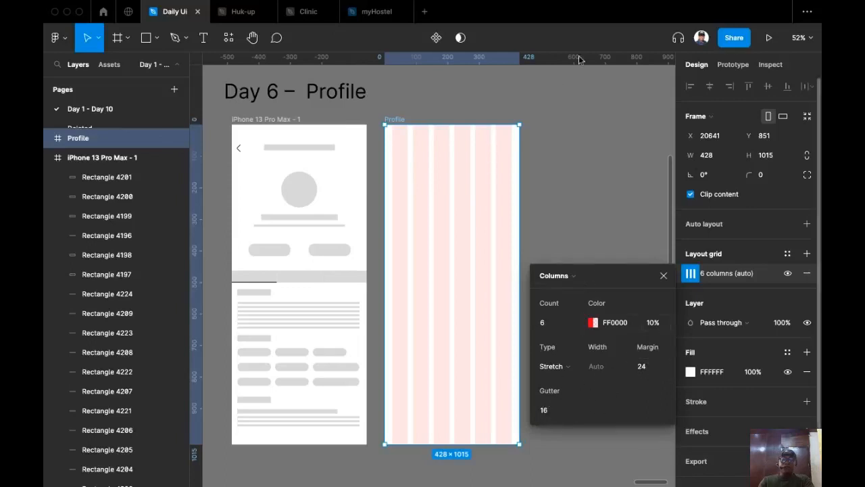
{"action": "left_click", "coordinate": [632, 146]}
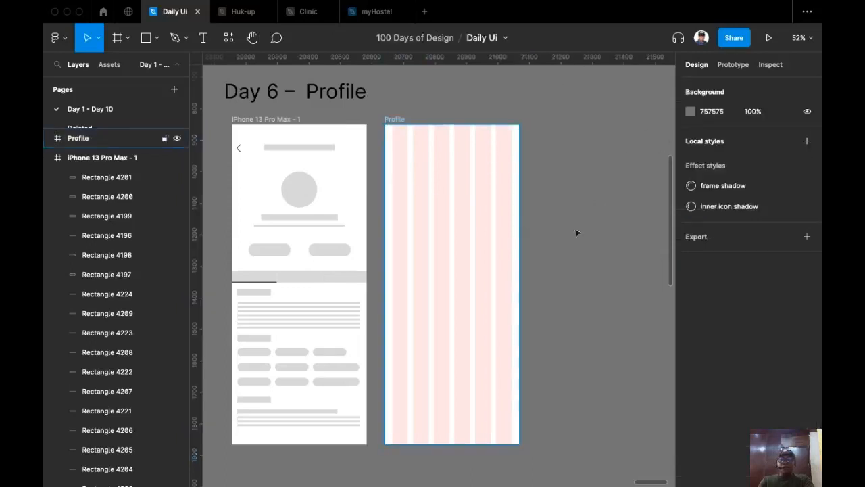
Copy the Back arrow from the wireframe and paste it into the Profile frame.
{"action": "left_click", "coordinate": [400, 121]}
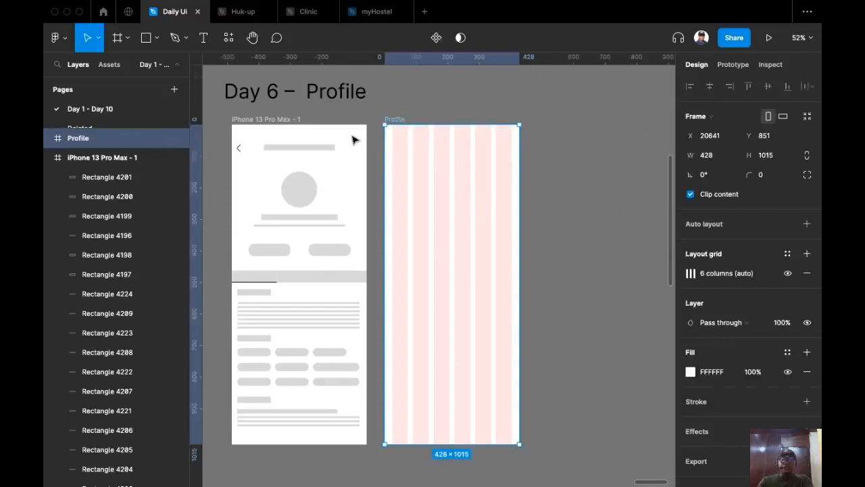
{"action": "left_click", "coordinate": [244, 156]}
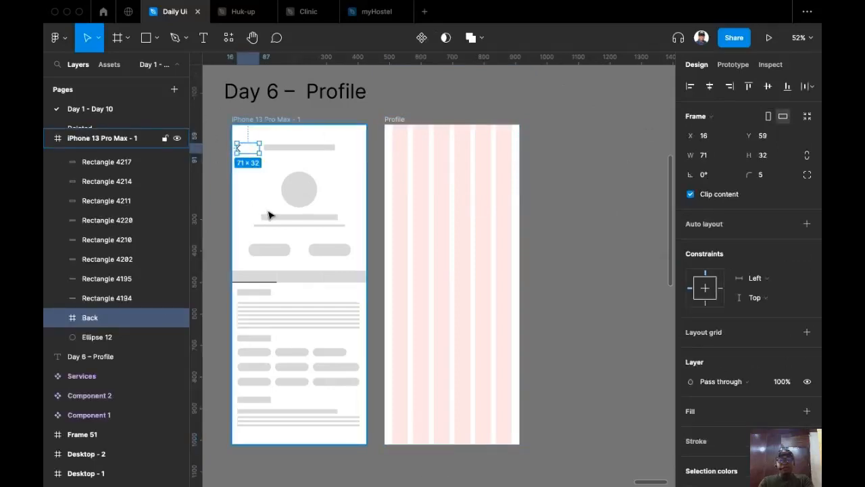
{"action": "key", "text": "super+c"}
{"action": "left_click", "coordinate": [400, 119]}
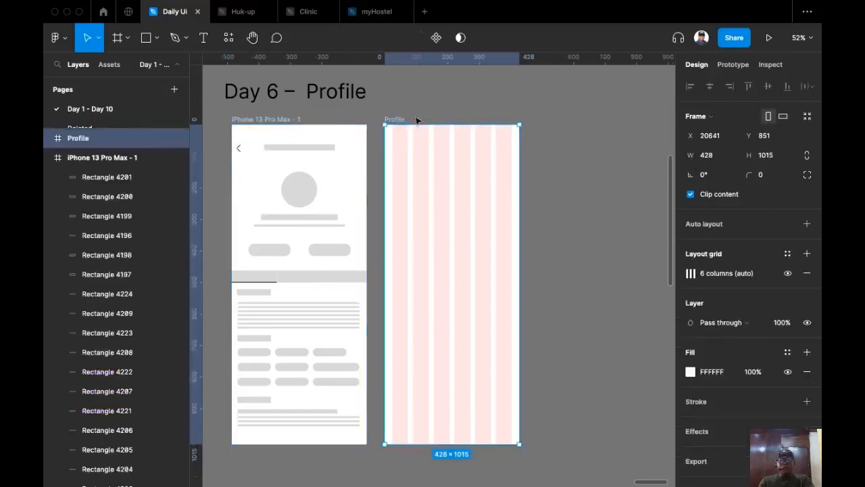
{"action": "key", "text": "super+v"}
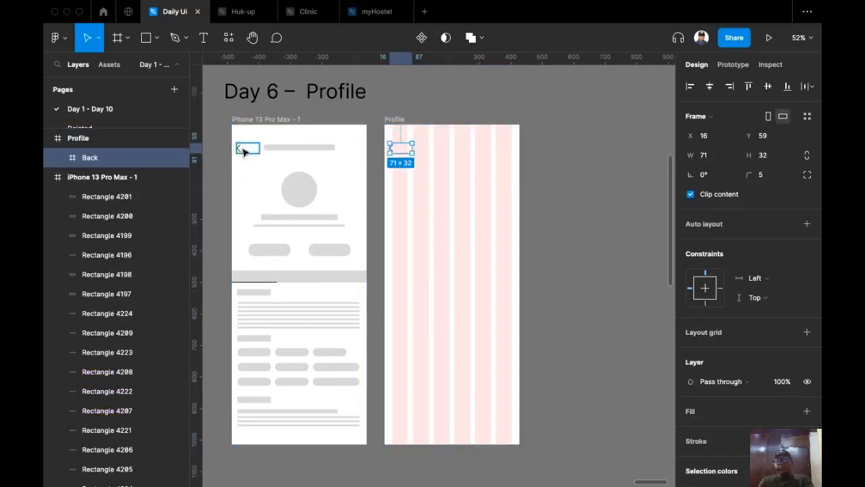
{"action": "scroll", "coordinate": [383, 151], "scroll_direction": "up", "scroll_amount": 5}
{"action": "scroll", "coordinate": [432, 112], "scroll_direction": "up", "scroll_amount": 5}
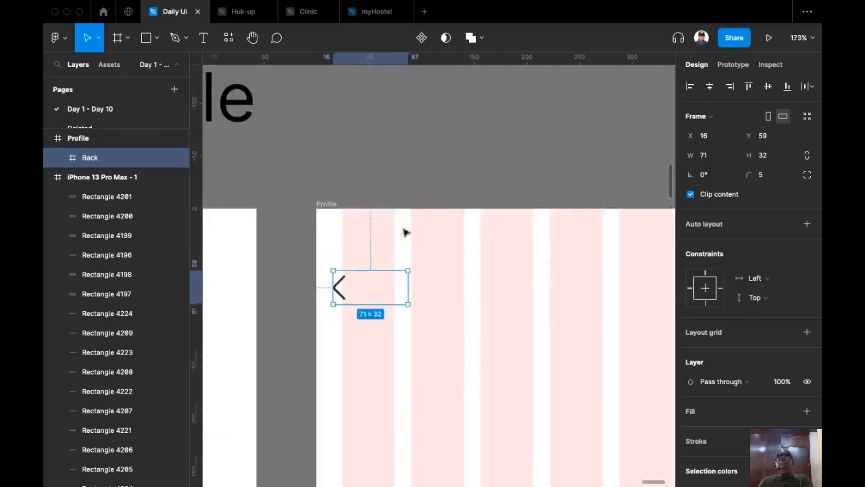
{"action": "scroll", "coordinate": [336, 169], "scroll_direction": "down", "scroll_amount": 3}
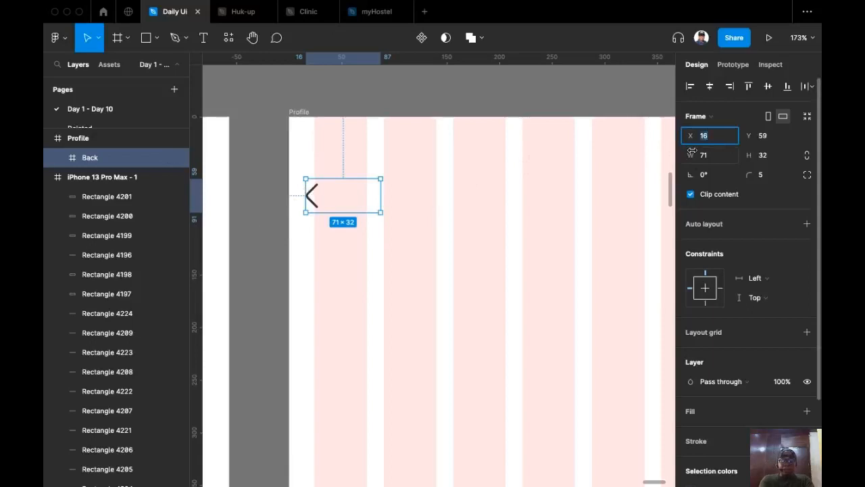
Position the pasted Back element at X 24, Y 64.
{"action": "type", "text": "24"}
{"action": "key", "text": "Return"}
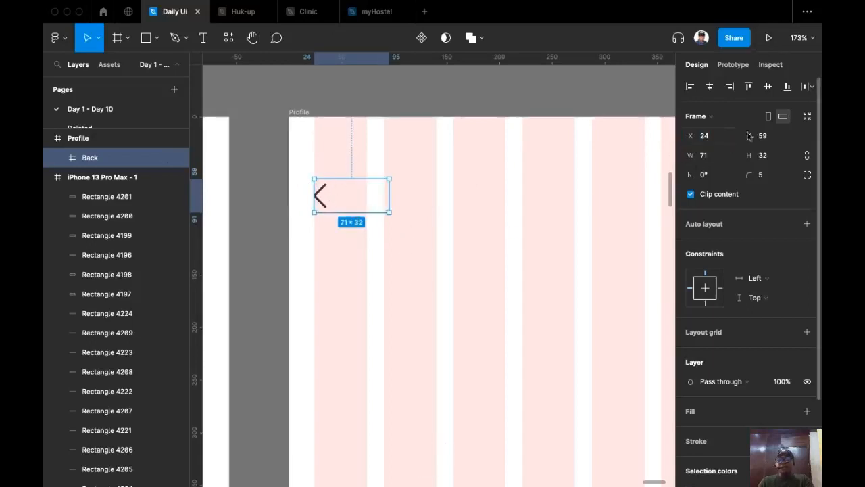
{"action": "left_click", "coordinate": [781, 138]}
{"action": "type", "text": "64"}
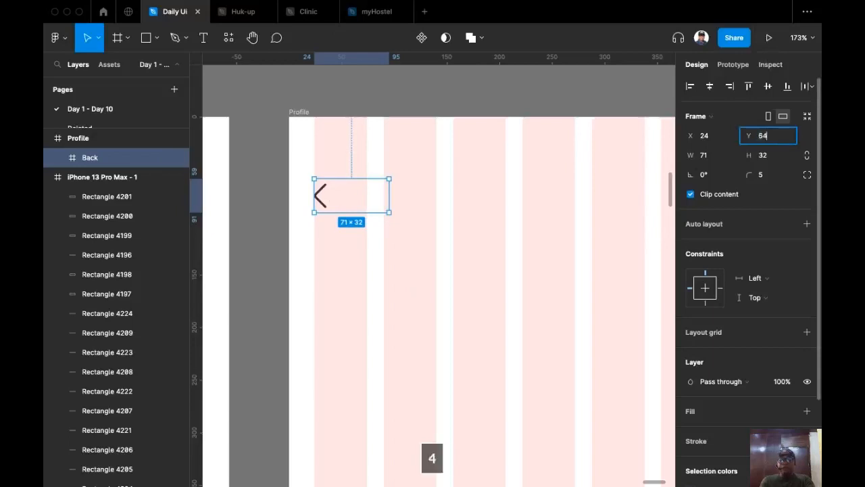
{"action": "key", "text": "Return"}
{"action": "scroll", "coordinate": [552, 138], "scroll_direction": "down", "scroll_amount": 2}
{"action": "scroll", "coordinate": [553, 138], "scroll_direction": "down", "scroll_amount": 5}
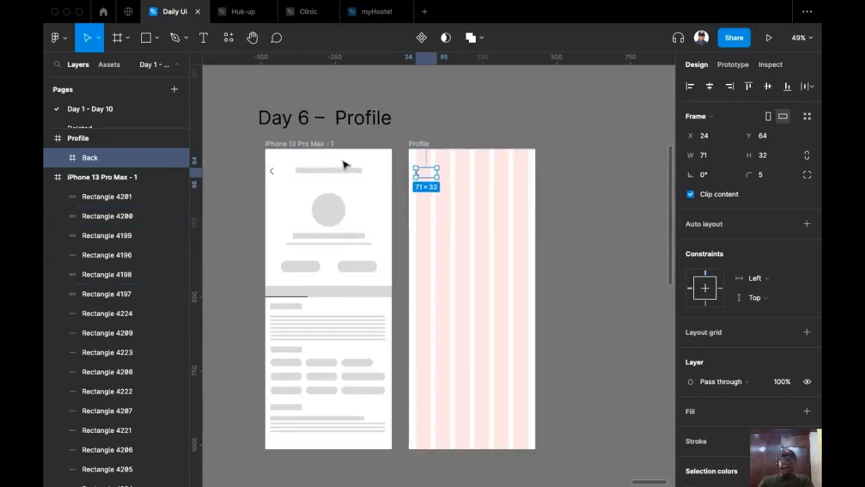
Pan and zoom to inspect the 71×32 Back frame, then pick the Text tool.
{"action": "scroll", "coordinate": [303, 298], "scroll_direction": "up", "scroll_amount": 2}
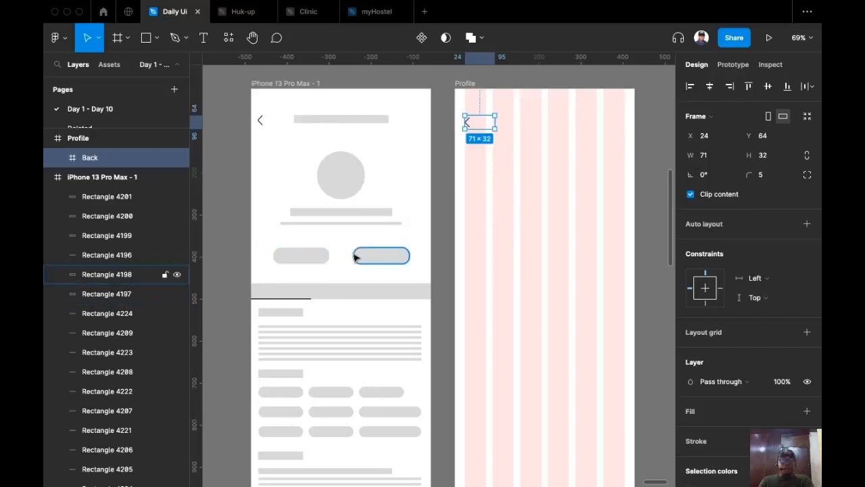
{"action": "scroll", "coordinate": [353, 255], "scroll_direction": "down", "scroll_amount": 1}
{"action": "scroll", "coordinate": [354, 255], "scroll_direction": "up", "scroll_amount": 5}
{"action": "scroll", "coordinate": [354, 256], "scroll_direction": "down", "scroll_amount": 2}
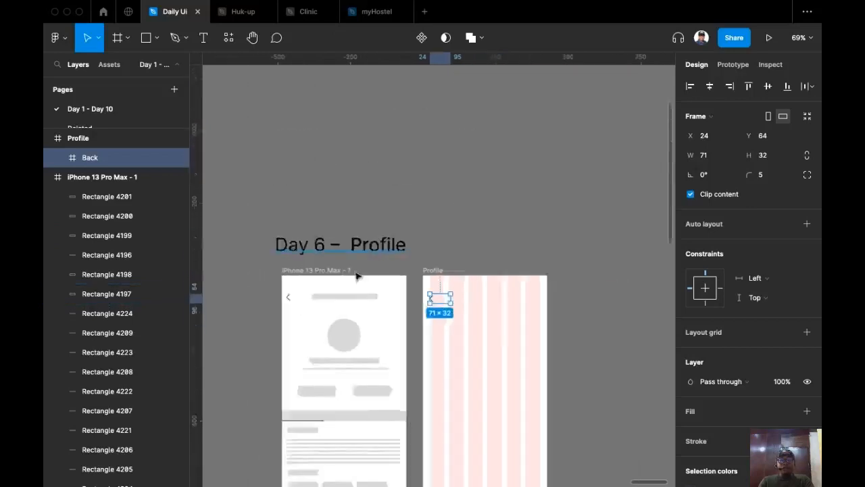
{"action": "scroll", "coordinate": [357, 275], "scroll_direction": "down", "scroll_amount": 4}
{"action": "scroll", "coordinate": [348, 237], "scroll_direction": "left", "scroll_amount": 1}
{"action": "scroll", "coordinate": [382, 289], "scroll_direction": "up", "scroll_amount": 4}
{"action": "scroll", "coordinate": [381, 182], "scroll_direction": "up", "scroll_amount": 3}
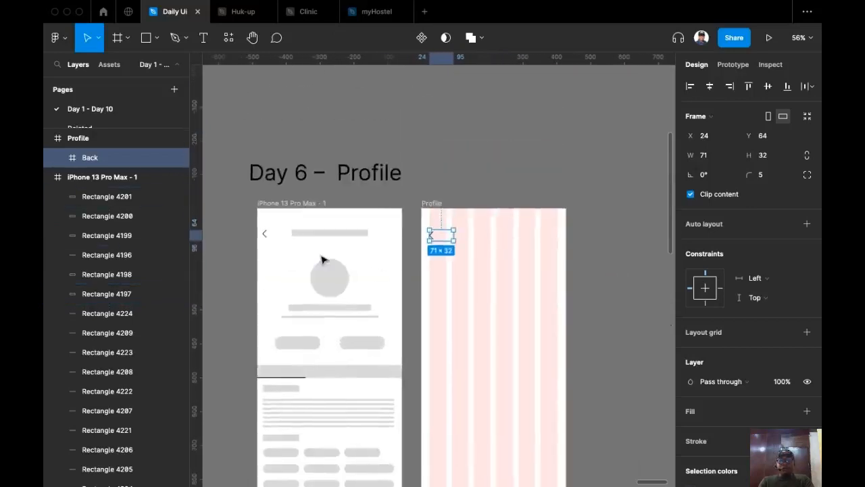
{"action": "scroll", "coordinate": [322, 260], "scroll_direction": "up", "scroll_amount": 3}
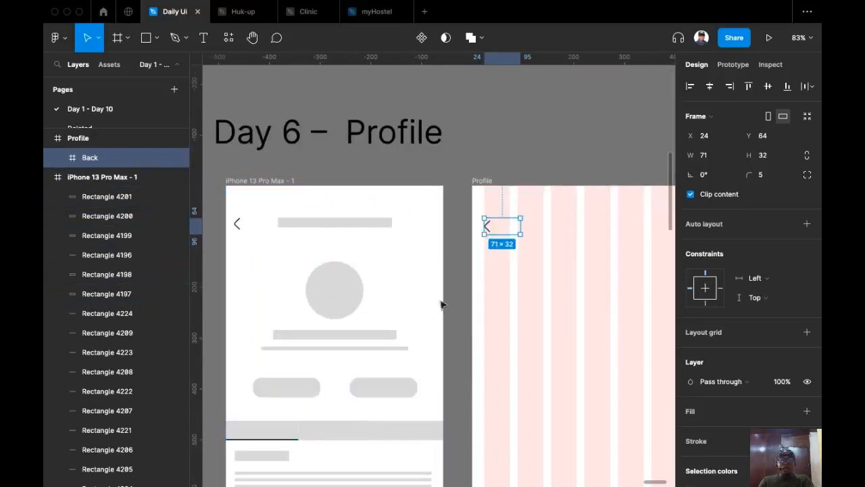
{"action": "scroll", "coordinate": [310, 217], "scroll_direction": "down", "scroll_amount": 3}
{"action": "scroll", "coordinate": [310, 217], "scroll_direction": "right", "scroll_amount": 1}
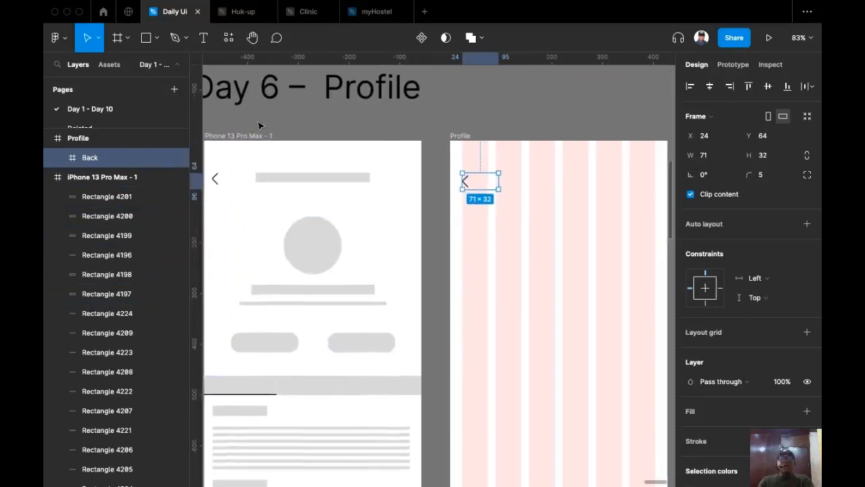
{"action": "scroll", "coordinate": [241, 165], "scroll_direction": "down", "scroll_amount": 3}
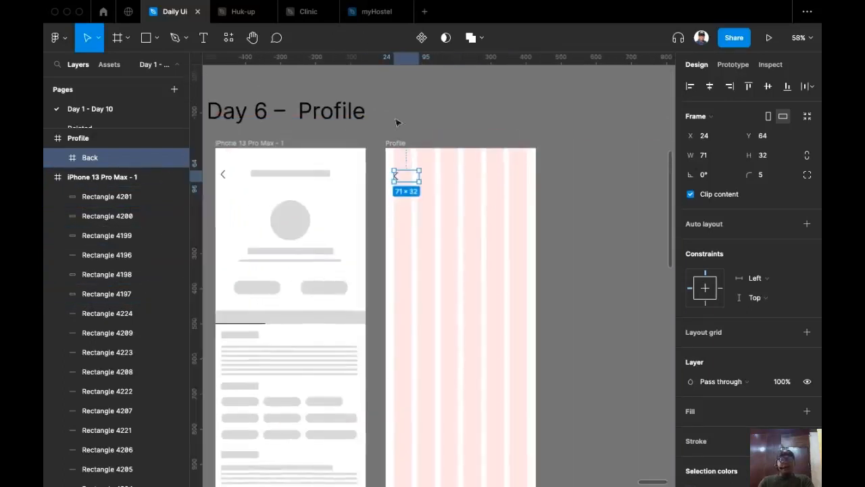
{"action": "left_click", "coordinate": [204, 39]}
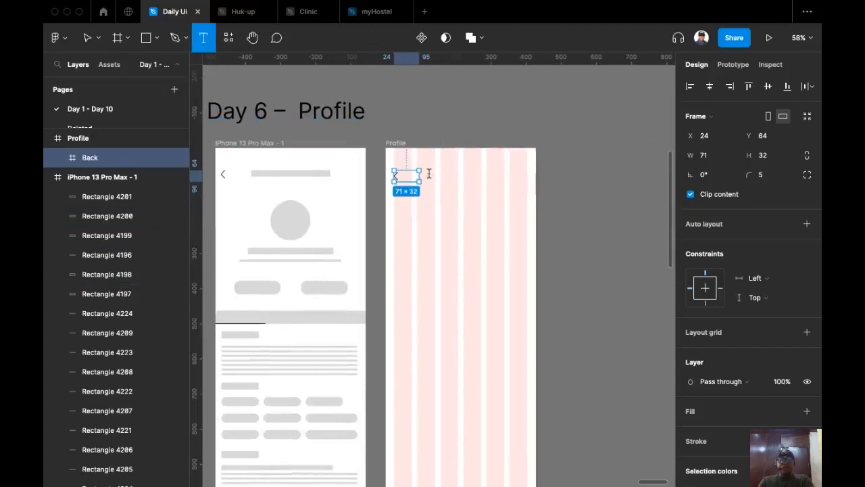
Add a size-20 text layer with the user's name beside the back arrow.
{"action": "left_click", "coordinate": [428, 174]}
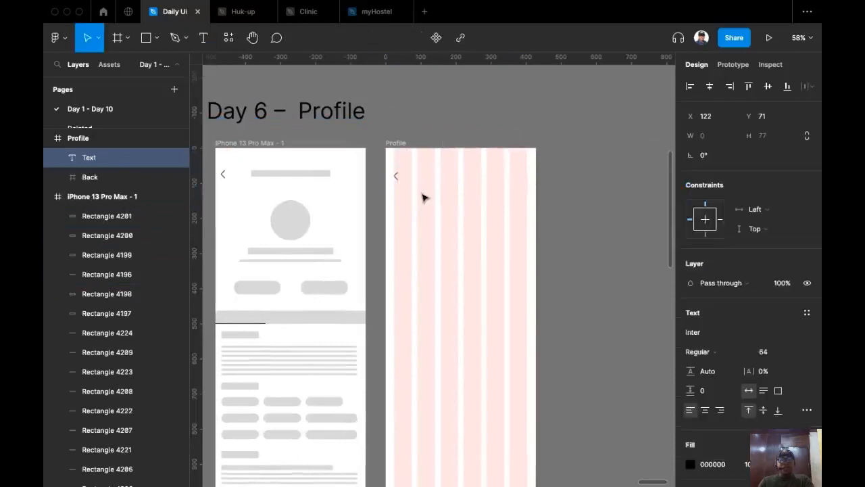
{"action": "left_click", "coordinate": [794, 352]}
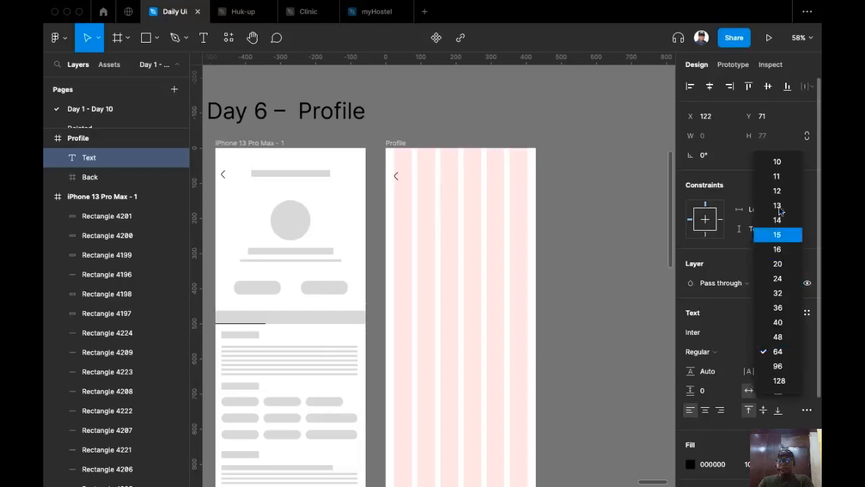
{"action": "left_click", "coordinate": [788, 264]}
{"action": "scroll", "coordinate": [446, 239], "scroll_direction": "up", "scroll_amount": 5}
{"action": "scroll", "coordinate": [457, 300], "scroll_direction": "up", "scroll_amount": 1}
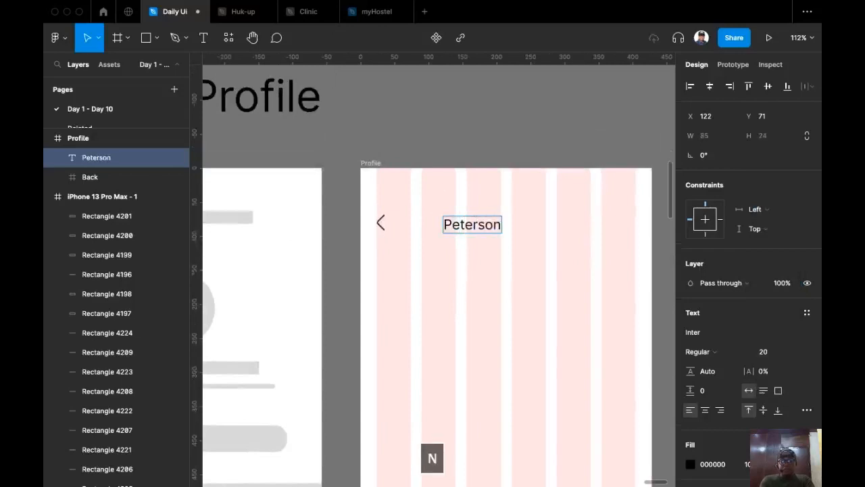
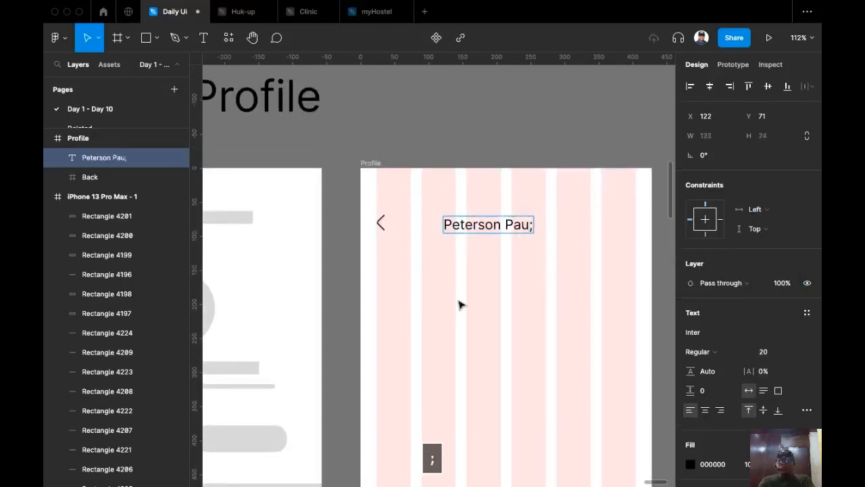
{"action": "type", "text": "l"}
{"action": "key", "text": "Escape"}
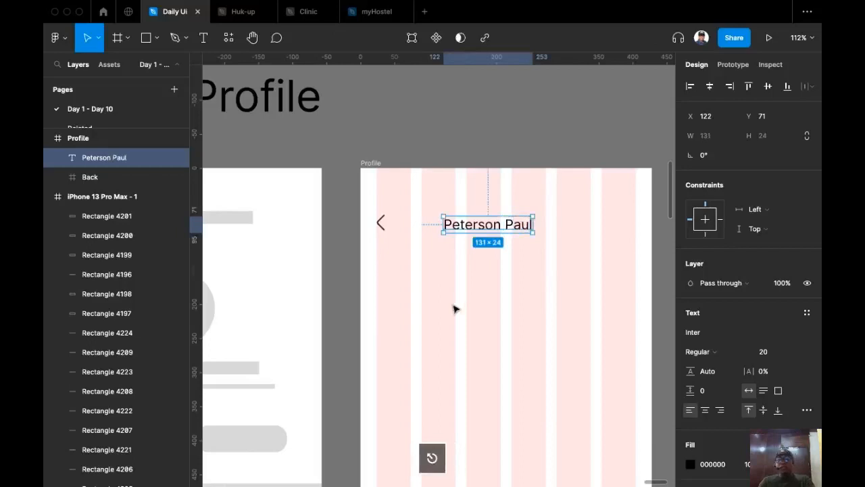
Set the name text to Lato Medium, keeping size 20.
{"action": "scroll", "coordinate": [479, 263], "scroll_direction": "down", "scroll_amount": 3}
{"action": "left_click", "coordinate": [797, 354]}
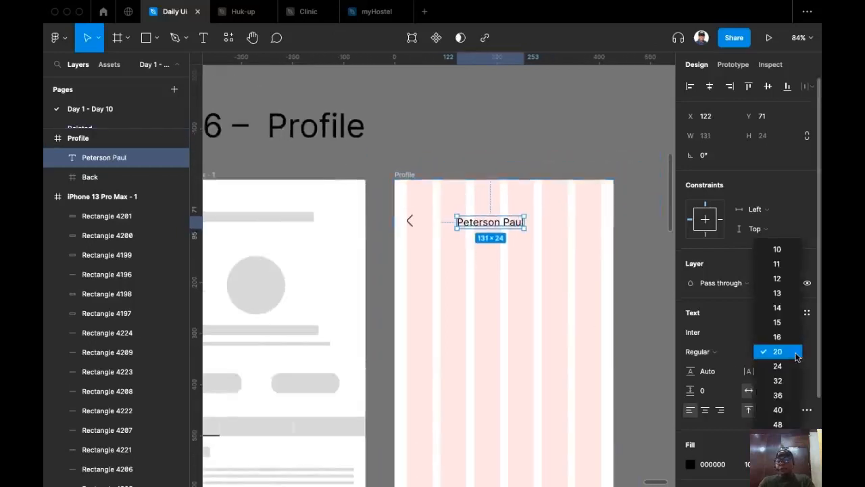
{"action": "left_click", "coordinate": [788, 353]}
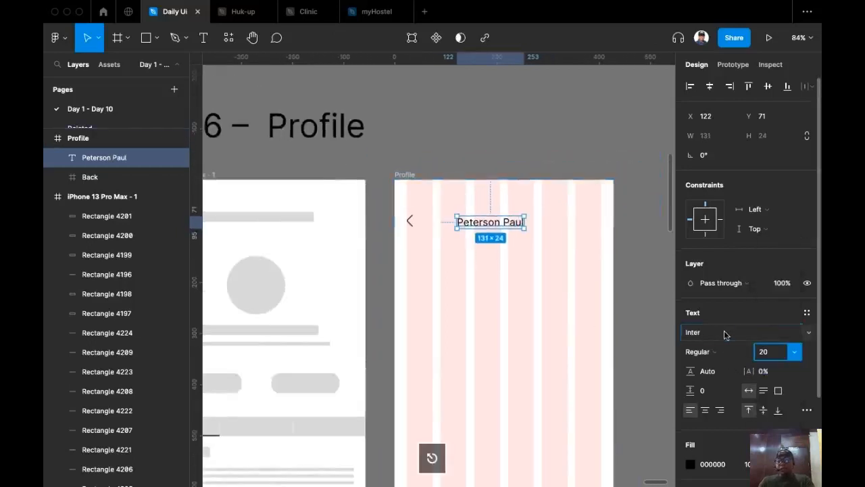
{"action": "left_click", "coordinate": [725, 334]}
{"action": "type", "text": "L"}
{"action": "key", "text": "BackSpace"}
{"action": "type", "text": "at"}
{"action": "key", "text": "BackSpace"}
{"action": "key", "text": "BackSpace"}
{"action": "key", "text": "BackSpace"}
{"action": "key", "text": "BackSpace"}
{"action": "type", "text": "Lat"}
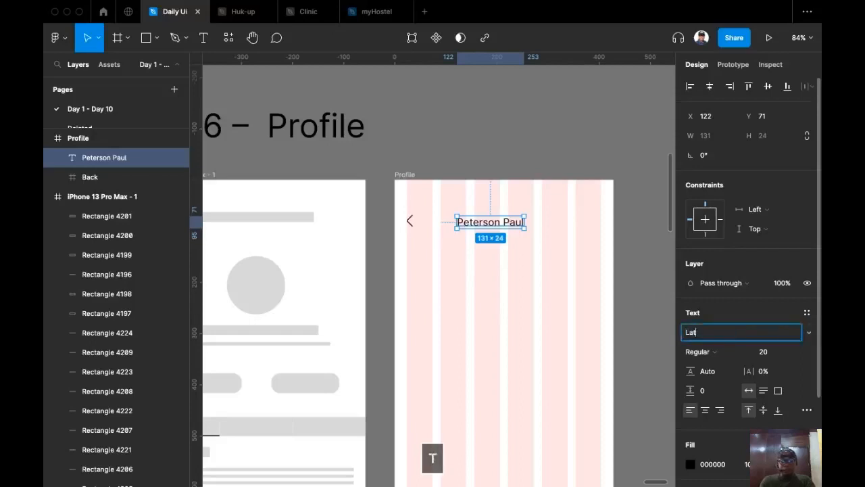
{"action": "key", "text": "Return"}
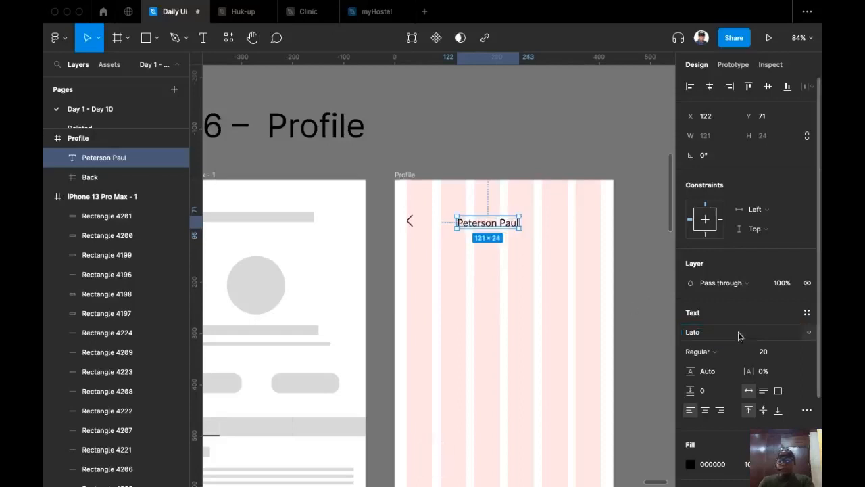
{"action": "left_click", "coordinate": [712, 351]}
{"action": "left_click", "coordinate": [730, 373]}
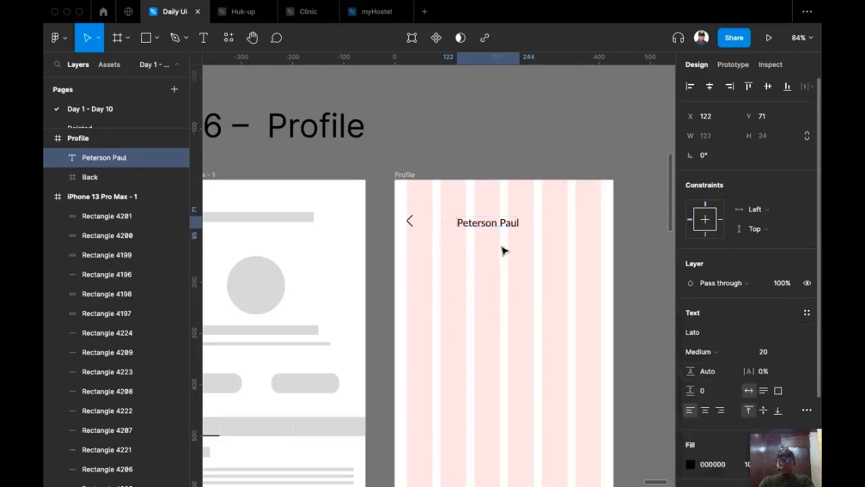
Vertically centre the name with the Back frame.
{"action": "left_click_drag", "start_coordinate": [484, 229], "coordinate": [478, 227]}
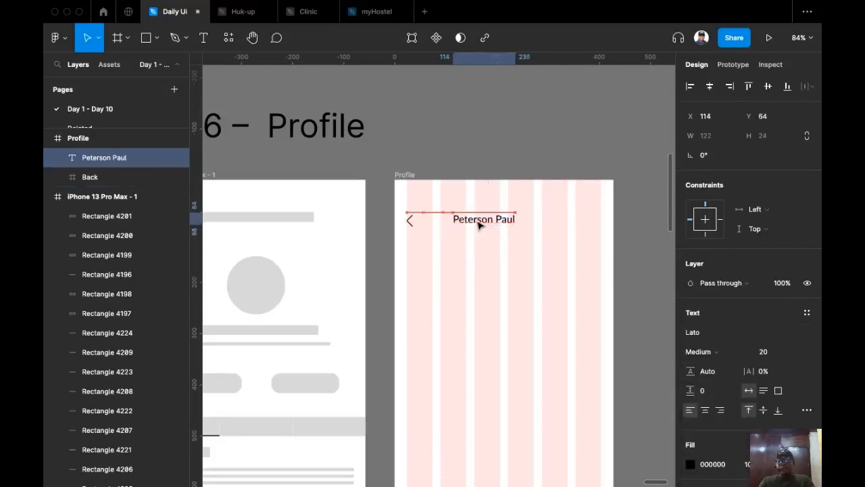
{"action": "left_click", "coordinate": [409, 220], "text": "shift"}
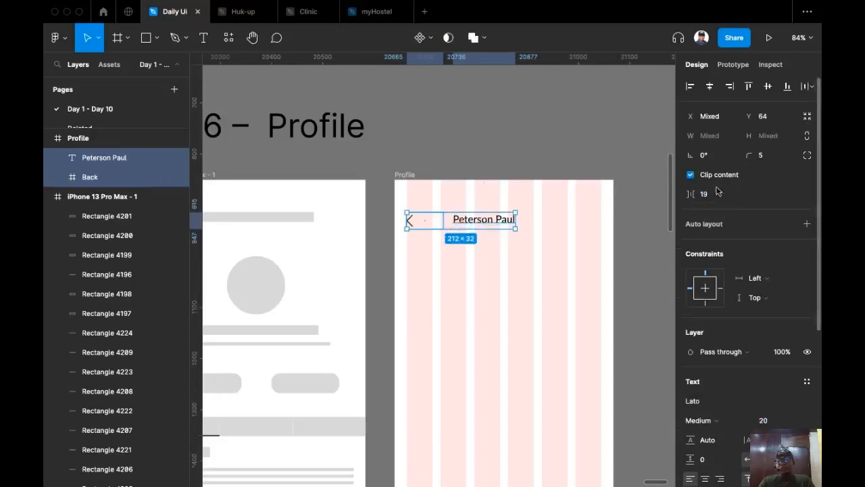
{"action": "left_click", "coordinate": [768, 86]}
Set the spacing between the Back frame and the name to 8.
{"action": "left_click", "coordinate": [719, 195]}
{"action": "type", "text": "8"}
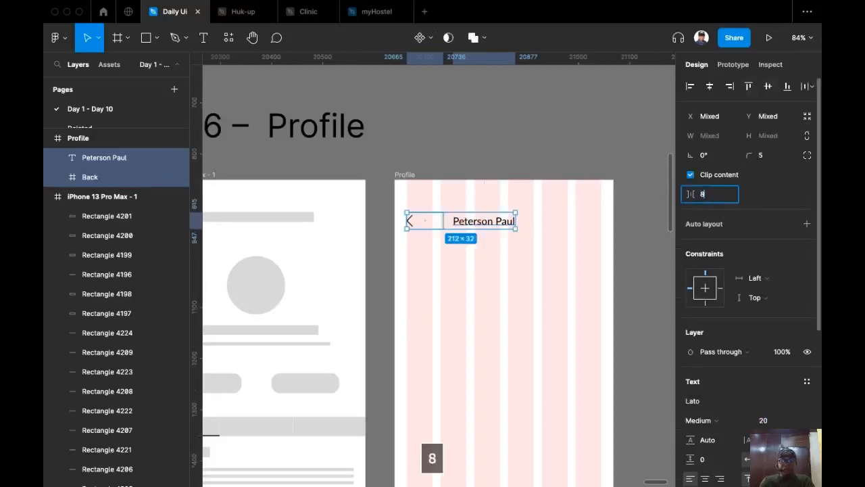
{"action": "key", "text": "Return"}
{"action": "left_click", "coordinate": [437, 160]}
Try shrinking the Back frame to hug the arrow, then undo the resize.
{"action": "scroll", "coordinate": [438, 161], "scroll_direction": "up", "scroll_amount": 5}
{"action": "left_click", "coordinate": [384, 292]}
{"action": "scroll", "coordinate": [406, 291], "scroll_direction": "up", "scroll_amount": 3}
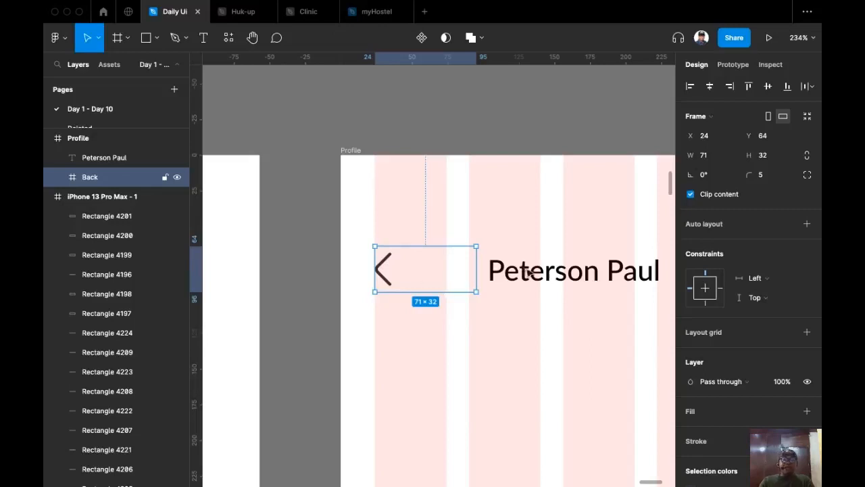
{"action": "left_click_drag", "start_coordinate": [478, 270], "coordinate": [392, 277]}
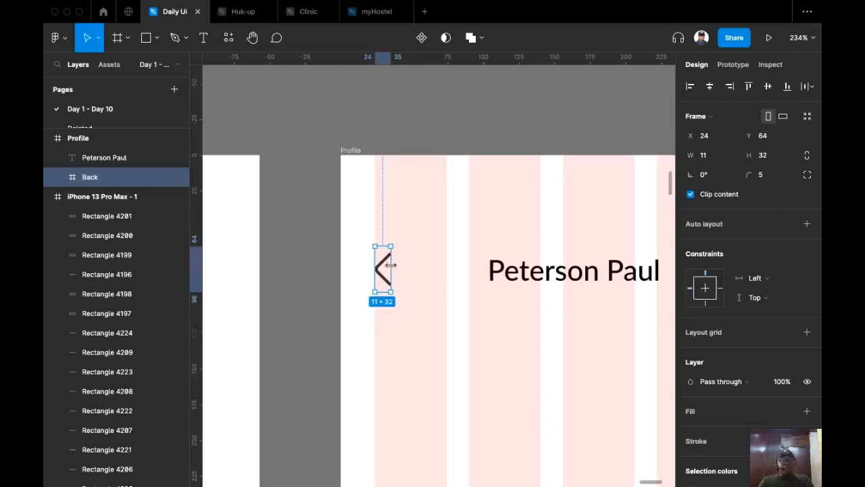
{"action": "key", "text": "super+z"}
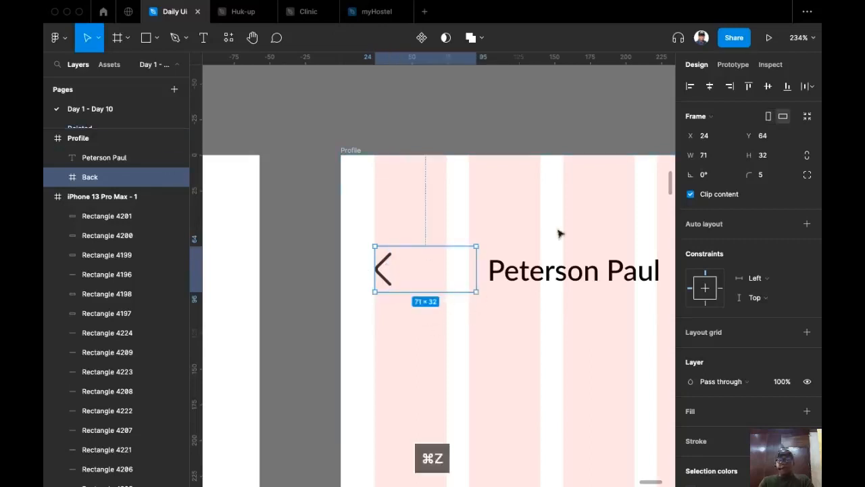
{"action": "scroll", "coordinate": [496, 372], "scroll_direction": "down", "scroll_amount": 5}
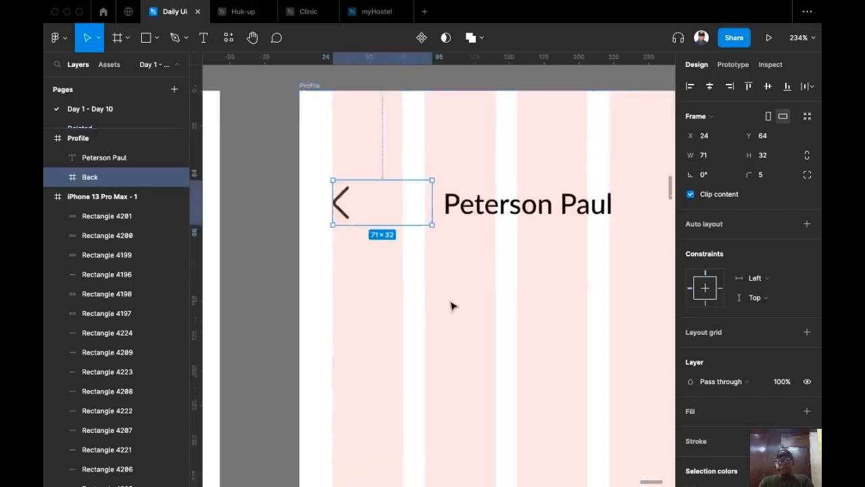
{"action": "left_click_drag", "start_coordinate": [427, 279], "coordinate": [340, 229]}
{"action": "left_click_drag", "start_coordinate": [405, 264], "coordinate": [509, 236]}
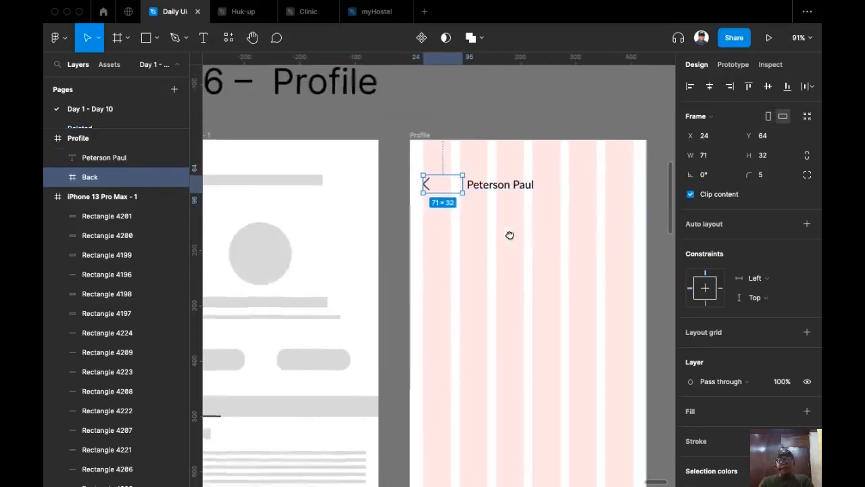
{"action": "scroll", "coordinate": [519, 242], "scroll_direction": "down", "scroll_amount": 1}
{"action": "scroll", "coordinate": [454, 224], "scroll_direction": "left", "scroll_amount": 2}
Copy the grey avatar circle from the wireframe into the Profile screen.
{"action": "left_click", "coordinate": [344, 245]}
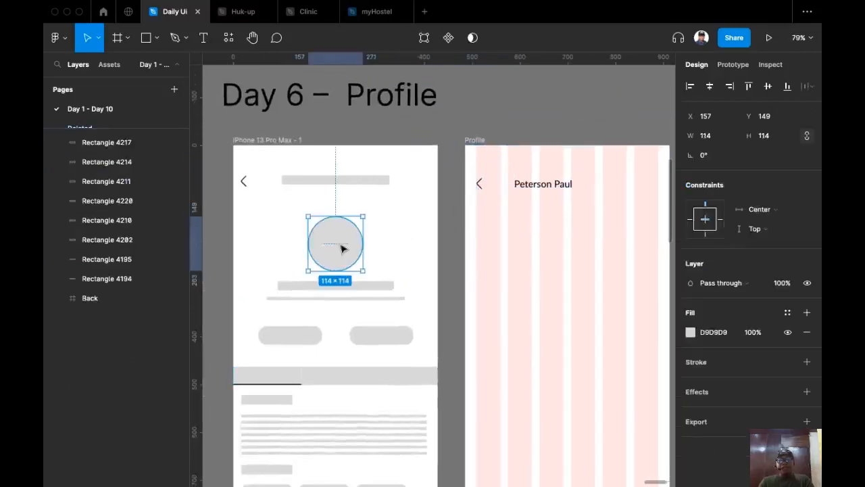
{"action": "scroll", "coordinate": [560, 232], "scroll_direction": "right", "scroll_amount": 1}
{"action": "left_click_drag", "start_coordinate": [316, 244], "coordinate": [550, 249]}
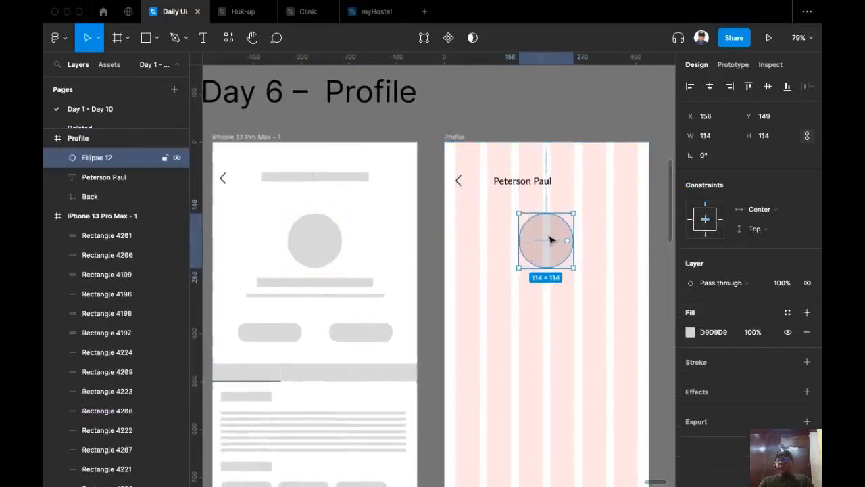
{"action": "scroll", "coordinate": [550, 251], "scroll_direction": "up", "scroll_amount": 3}
{"action": "scroll", "coordinate": [531, 182], "scroll_direction": "right", "scroll_amount": 2}
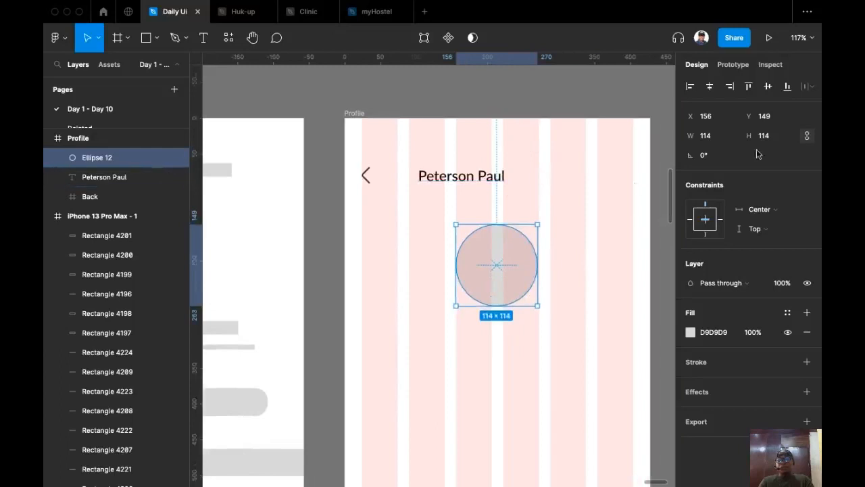
Move the 114×114 avatar circle to Y 160, then open Quick Actions.
{"action": "left_click", "coordinate": [777, 120]}
{"action": "type", "text": "1"}
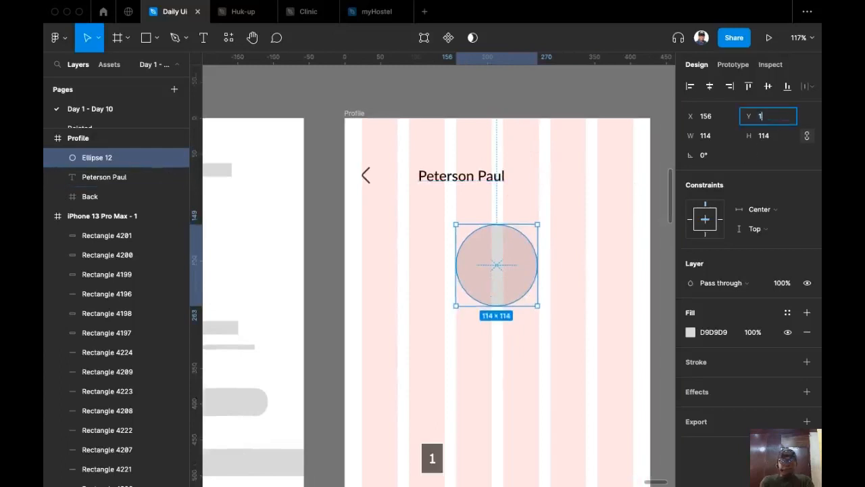
{"action": "key", "text": "Return"}
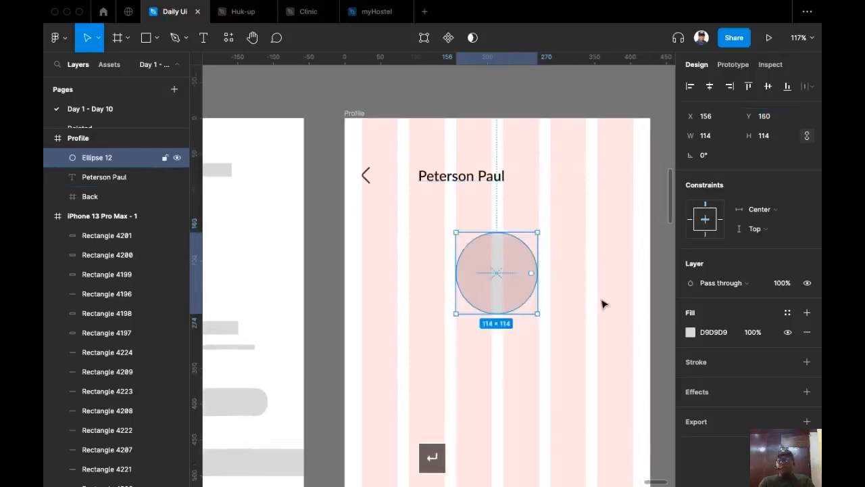
{"action": "scroll", "coordinate": [588, 291], "scroll_direction": "down", "scroll_amount": 3}
{"action": "left_click", "coordinate": [489, 344]}
{"action": "left_click", "coordinate": [500, 271]}
{"action": "scroll", "coordinate": [503, 318], "scroll_direction": "up", "scroll_amount": 3}
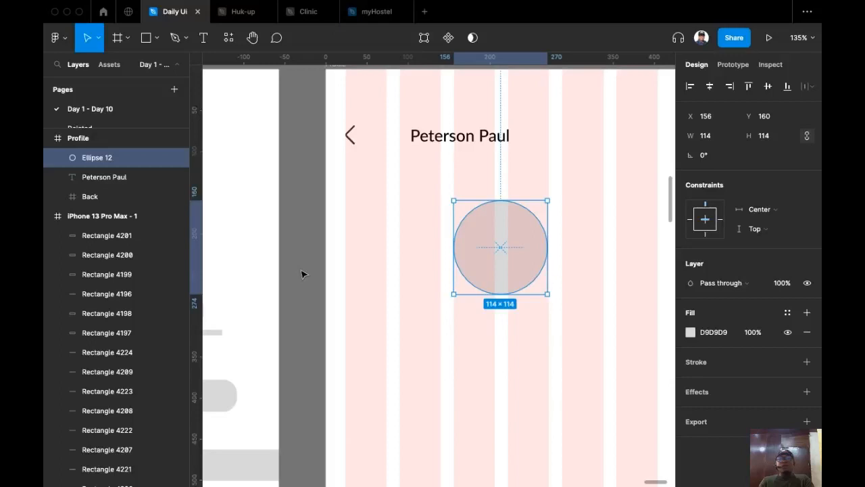
{"action": "scroll", "coordinate": [302, 274], "scroll_direction": "down", "scroll_amount": 3}
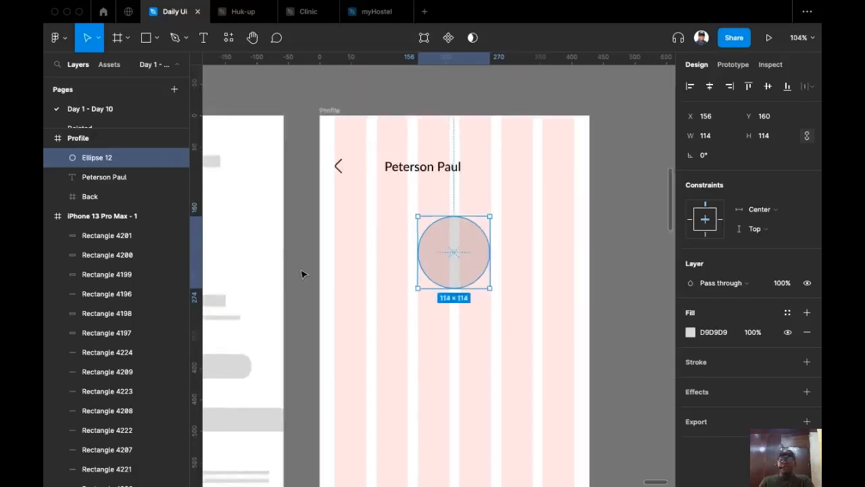
{"action": "scroll", "coordinate": [302, 273], "scroll_direction": "up", "scroll_amount": 3}
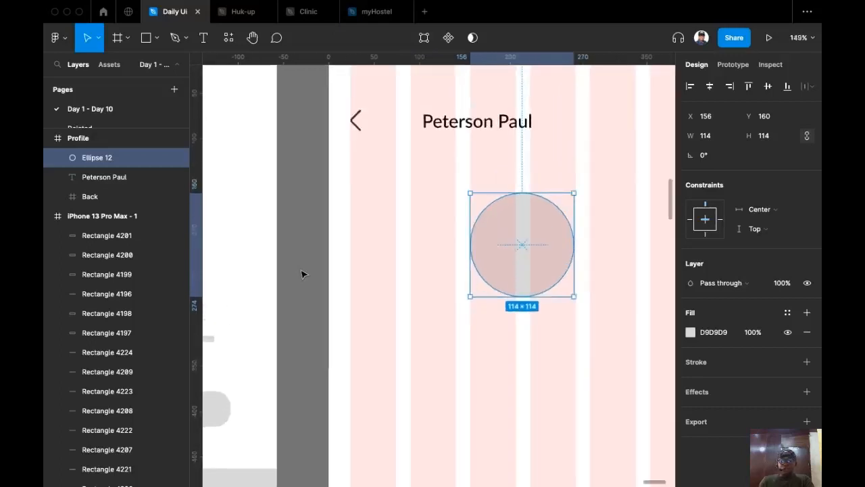
{"action": "key", "text": "super+slash"}
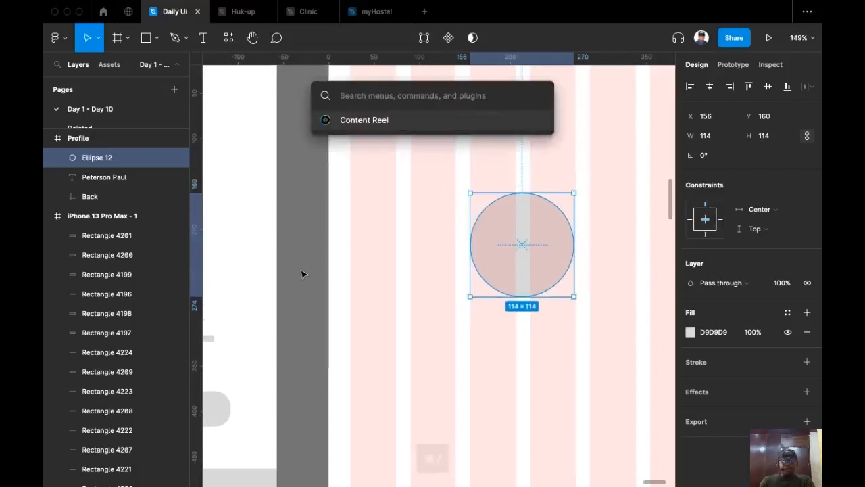
Fill Ellipse 12 with a male portrait from Content Reel's Avatars (male) image set.
{"action": "type", "text": "conte"}
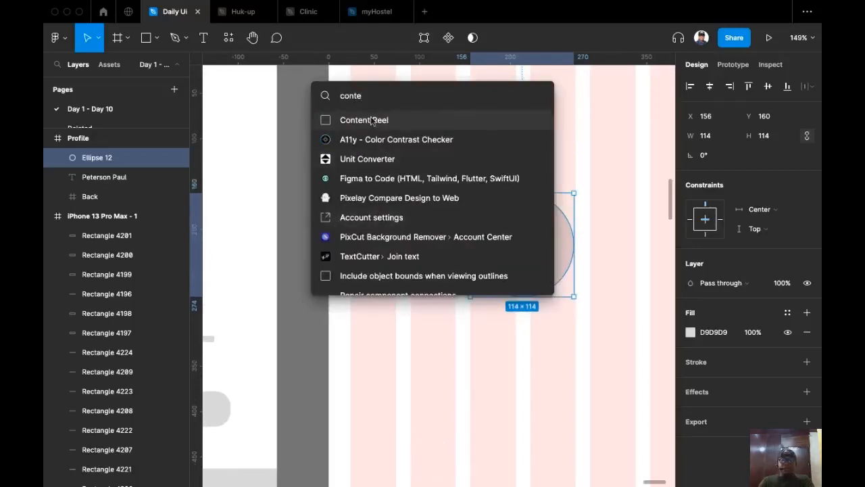
{"action": "left_click", "coordinate": [372, 121]}
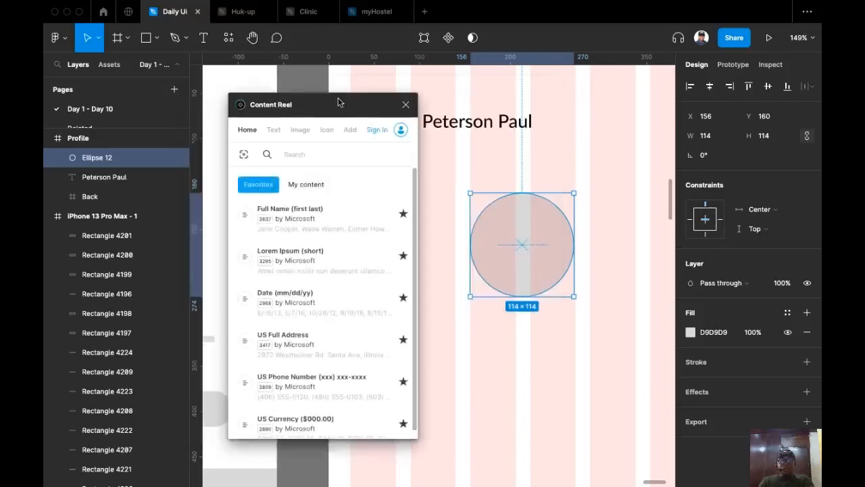
{"action": "left_click", "coordinate": [273, 129]}
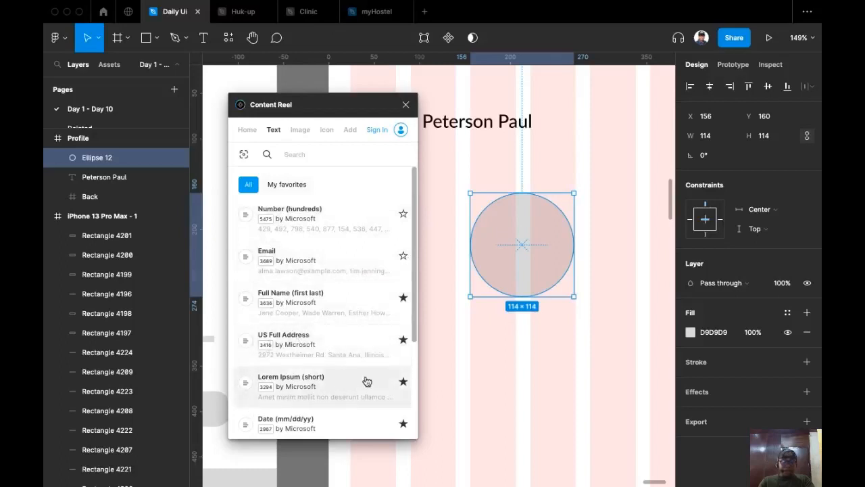
{"action": "scroll", "coordinate": [331, 399], "scroll_direction": "down", "scroll_amount": 1}
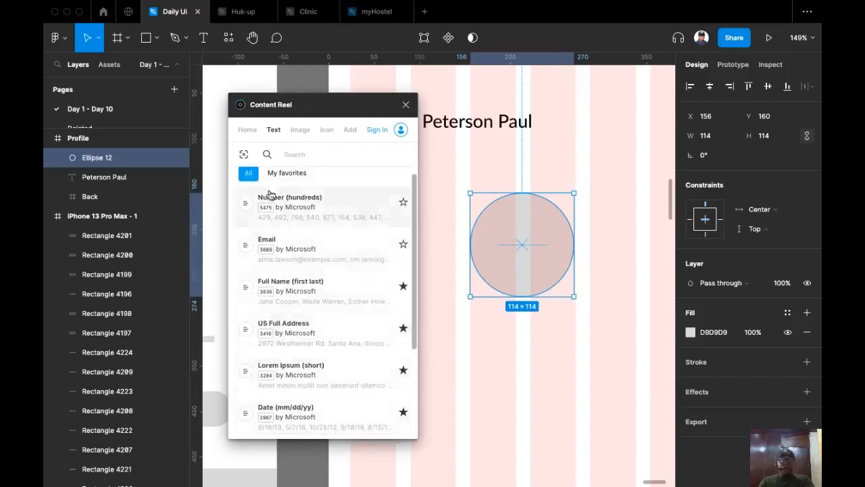
{"action": "left_click", "coordinate": [301, 131]}
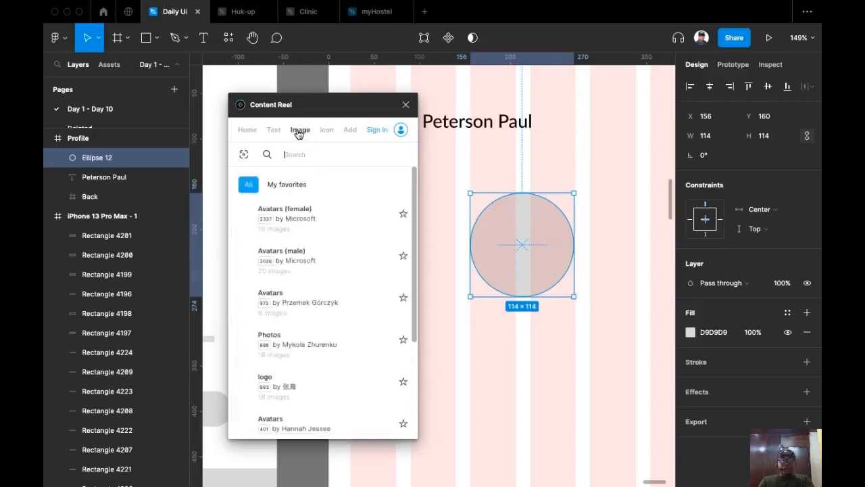
{"action": "left_click", "coordinate": [309, 260]}
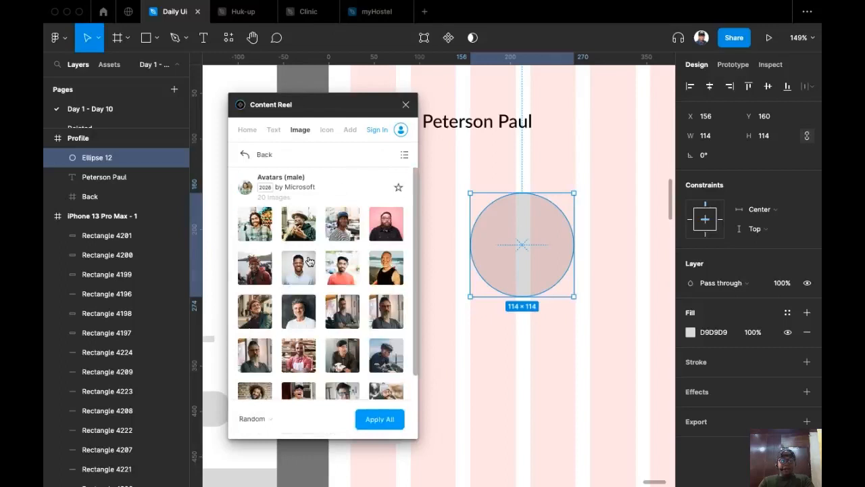
{"action": "left_click", "coordinate": [305, 272]}
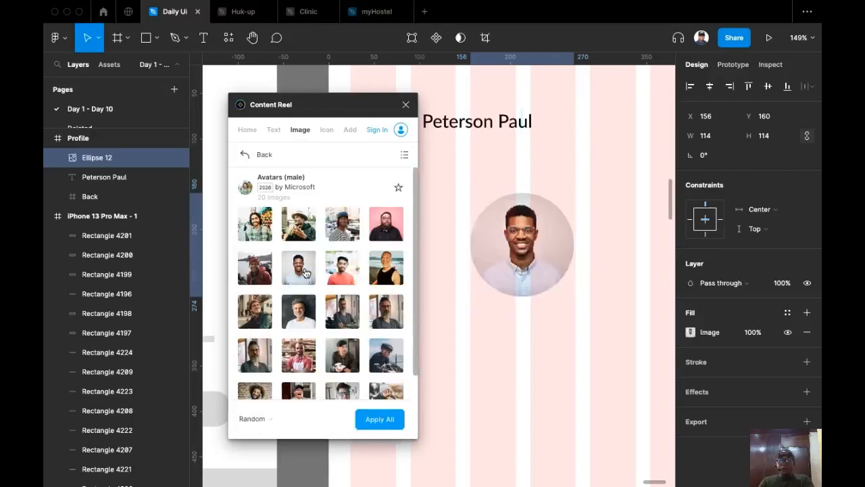
{"action": "left_click", "coordinate": [406, 104]}
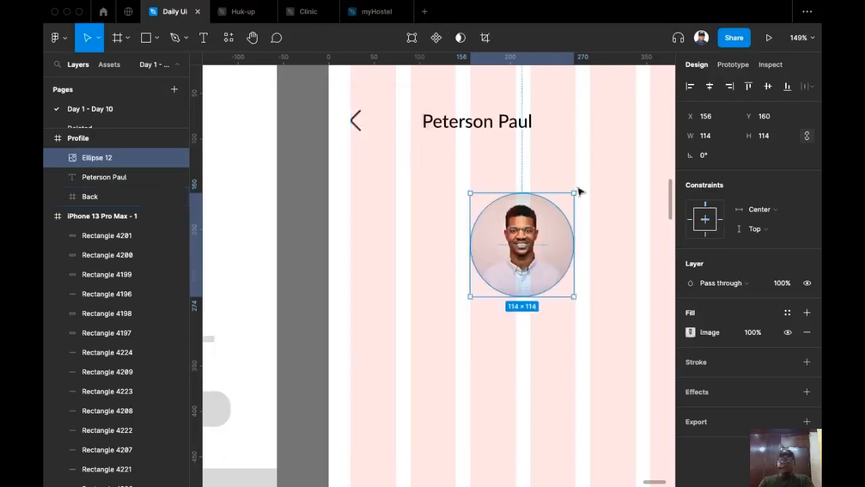
{"action": "scroll", "coordinate": [304, 270], "scroll_direction": "up", "scroll_amount": 1}
{"action": "scroll", "coordinate": [304, 270], "scroll_direction": "down", "scroll_amount": 5}
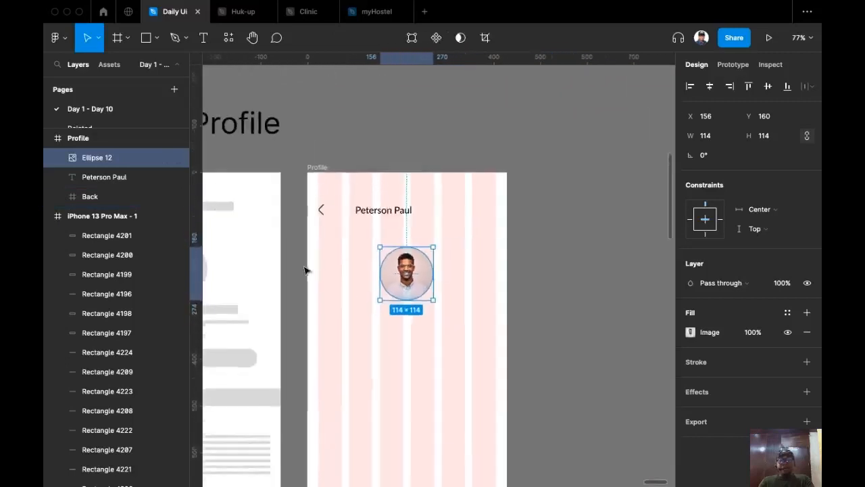
Duplicate the name text below the avatar and centre it horizontally in the frame.
{"action": "scroll", "coordinate": [415, 263], "scroll_direction": "down", "scroll_amount": 3}
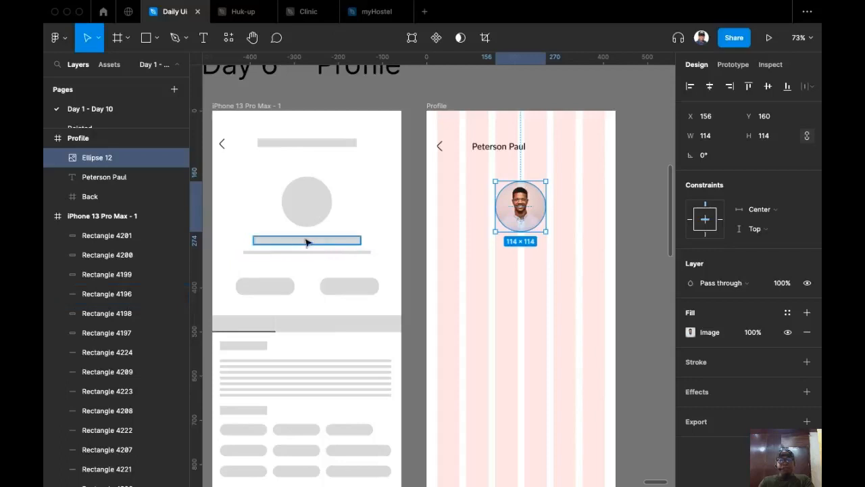
{"action": "left_click", "coordinate": [498, 149]}
{"action": "left_click_drag", "start_coordinate": [499, 150], "coordinate": [518, 257]}
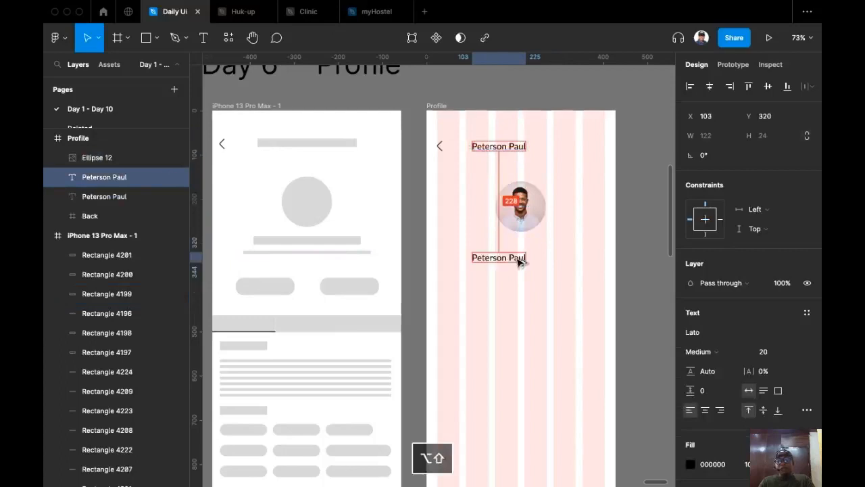
{"action": "left_click", "coordinate": [708, 87]}
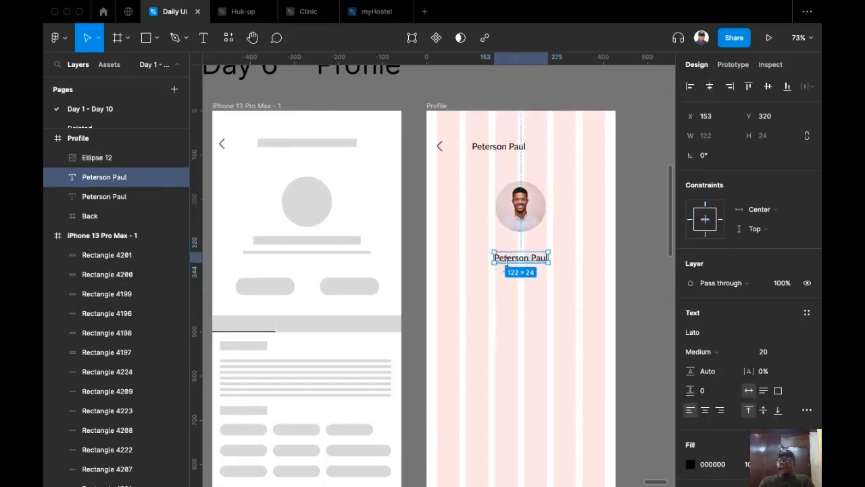
{"action": "left_click", "coordinate": [518, 260], "text": "shift"}
Set a 16 px gap between avatar and name copy, and centre-align its text.
{"action": "left_click", "coordinate": [520, 221]}
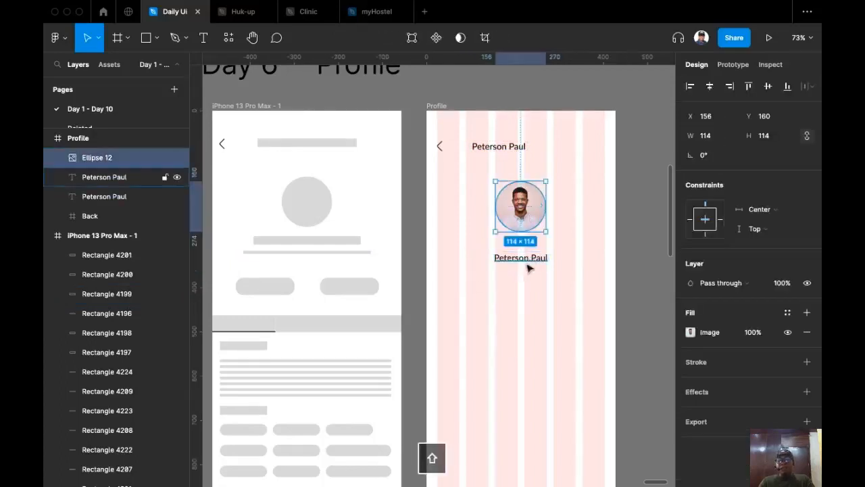
{"action": "left_click", "coordinate": [526, 263], "text": "shift"}
{"action": "left_click", "coordinate": [717, 176]}
{"action": "type", "text": "16"}
{"action": "key", "text": "Return"}
{"action": "left_click", "coordinate": [522, 261]}
{"action": "scroll", "coordinate": [523, 261], "scroll_direction": "up", "scroll_amount": 2}
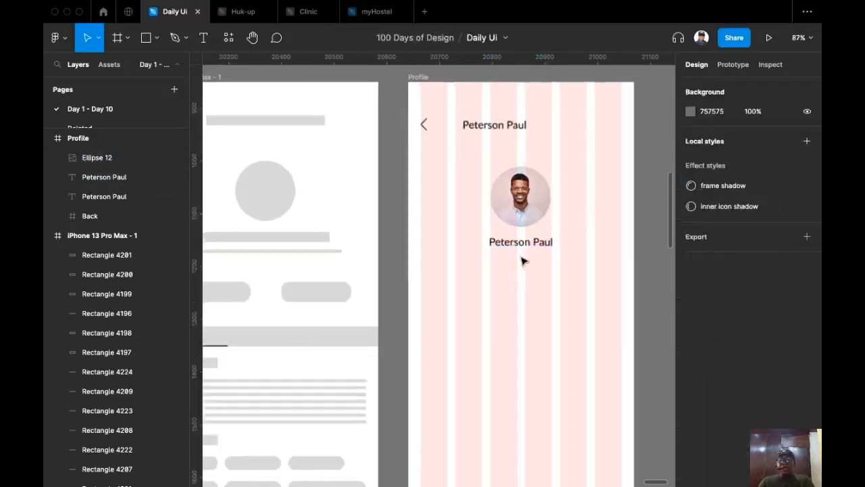
{"action": "left_click", "coordinate": [524, 242]}
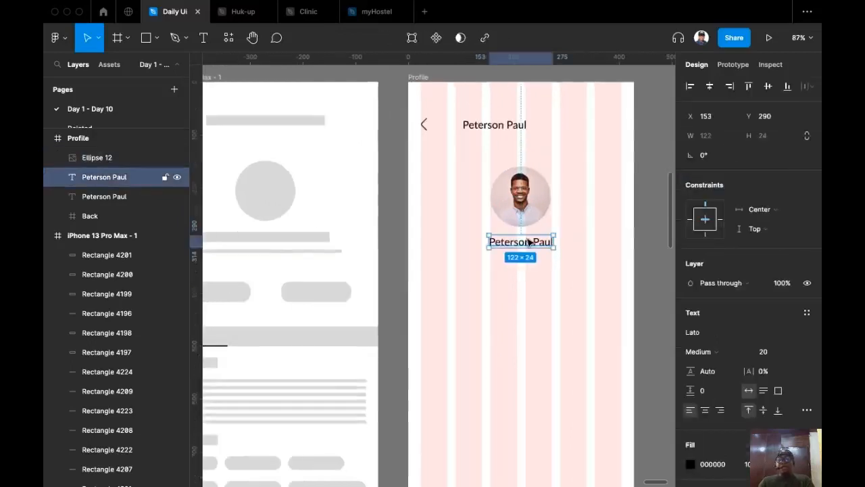
{"action": "left_click", "coordinate": [705, 410]}
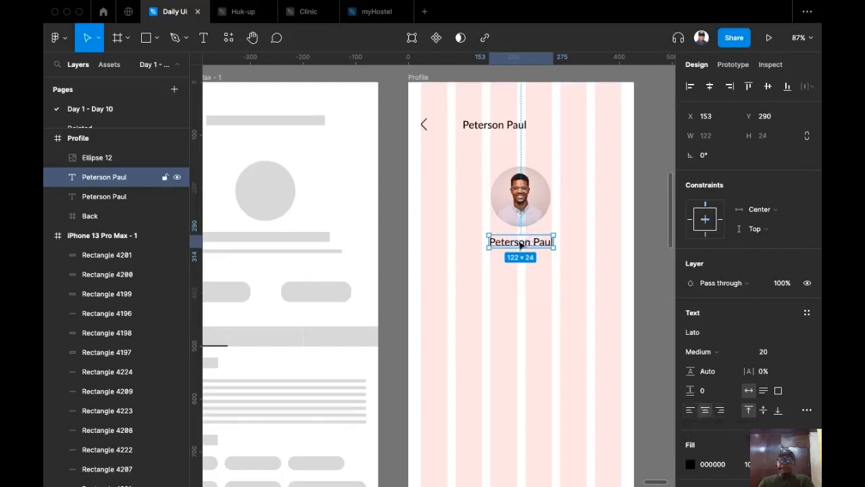
Retype the copied name text as 'UX Designer / Graphic Designer'.
{"action": "double_click", "coordinate": [520, 245]}
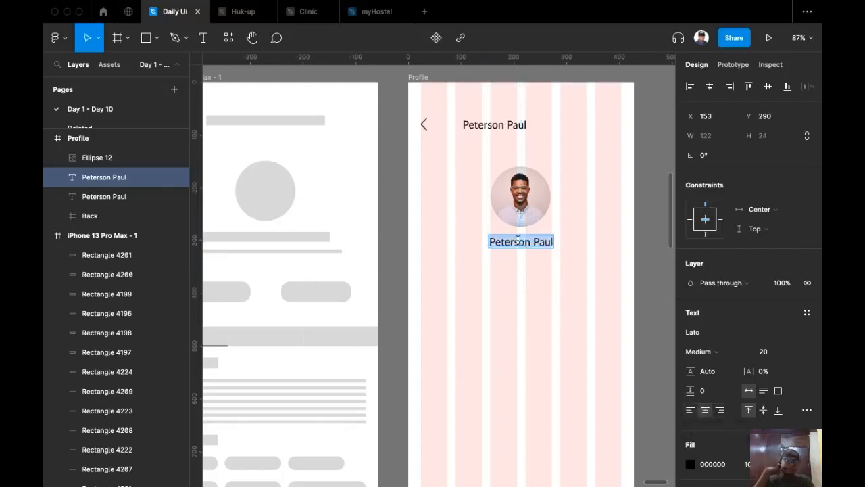
{"action": "type", "text": "UX"}
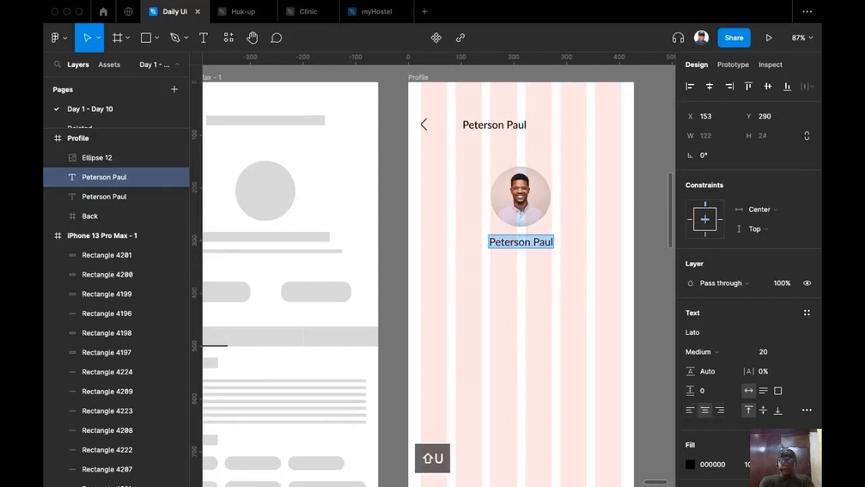
{"action": "type", "text": " Desi"}
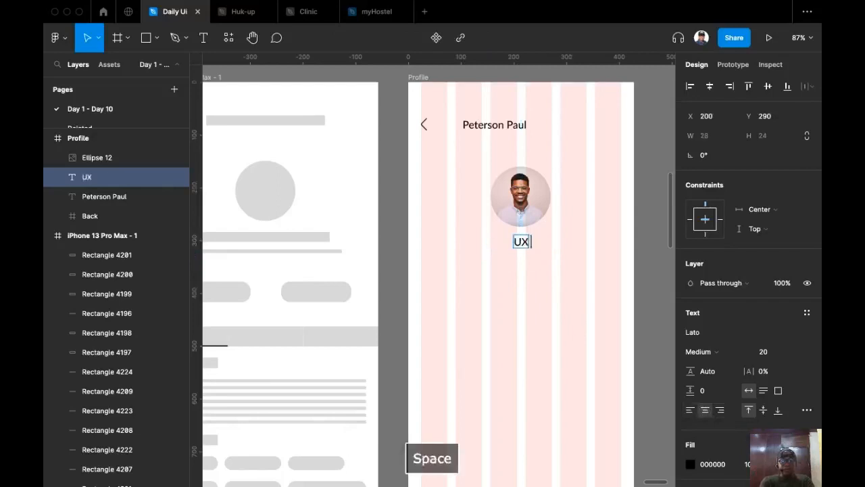
{"action": "type", "text": "g"}
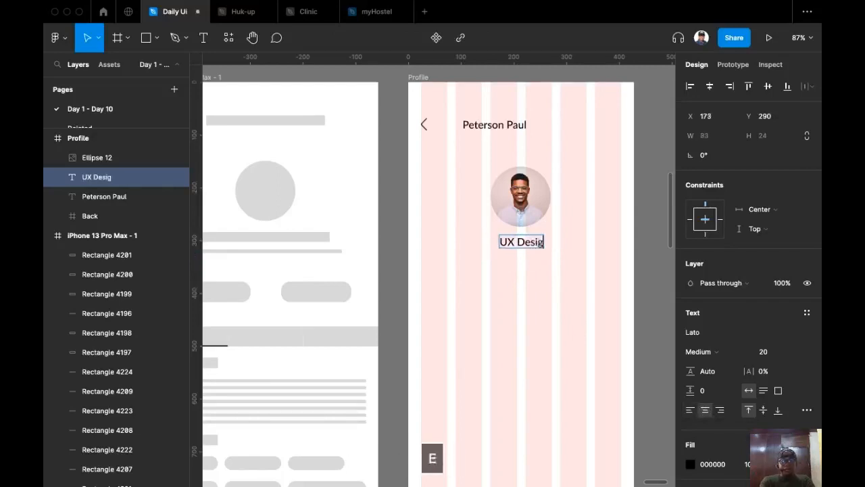
{"action": "type", "text": "ner /"}
{"action": "key", "text": "BackSpace"}
{"action": "type", "text": "/"}
{"action": "key", "text": "super+space"}
{"action": "type", "text": "Gra"}
{"action": "key", "text": "Escape"}
{"action": "key", "text": "Escape"}
{"action": "type", "text": "G"}
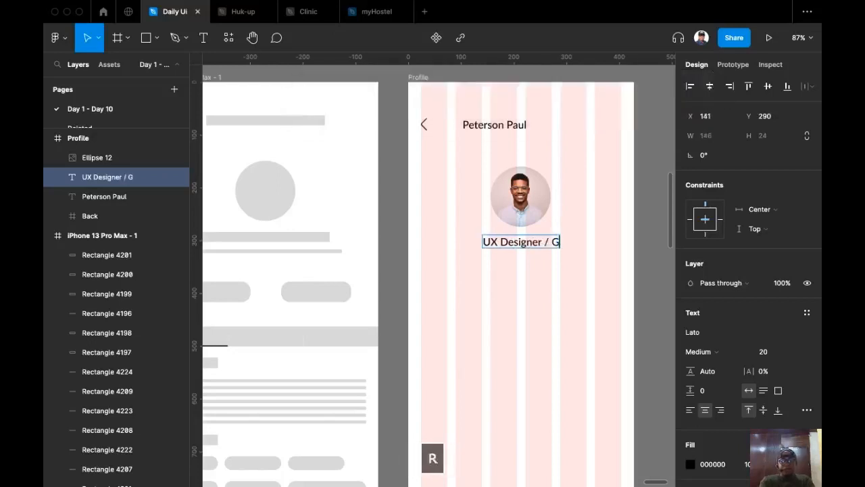
{"action": "type", "text": "rapp"}
{"action": "key", "text": "BackSpace"}
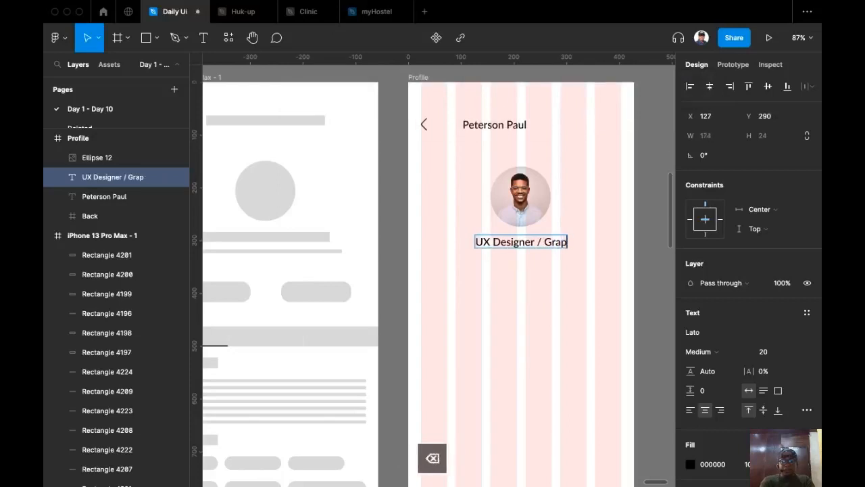
{"action": "type", "text": "hic"}
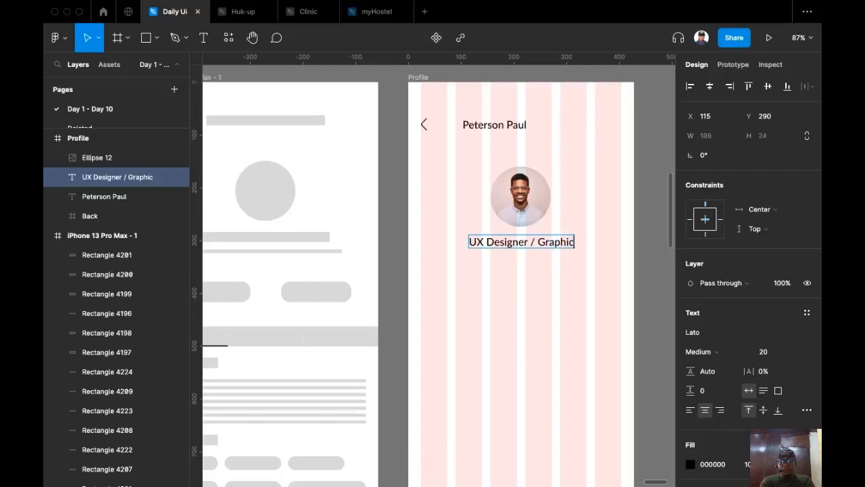
{"action": "type", "text": " Desi"}
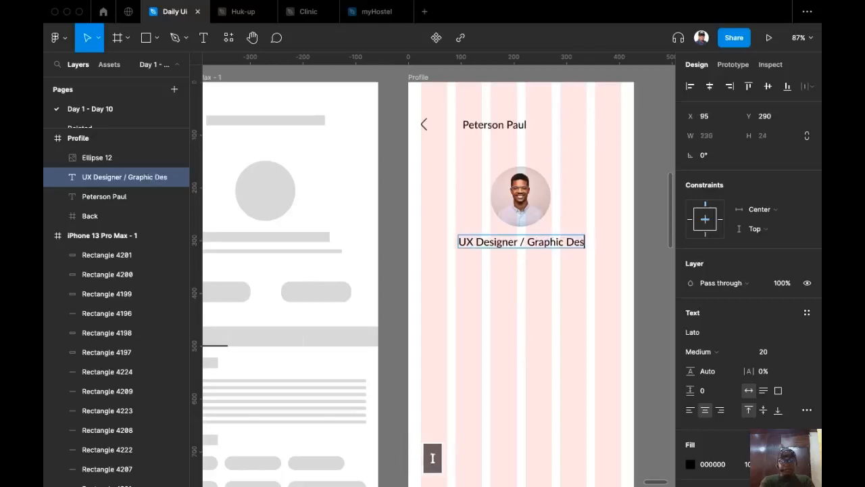
{"action": "type", "text": "gner"}
{"action": "key", "text": "Escape"}
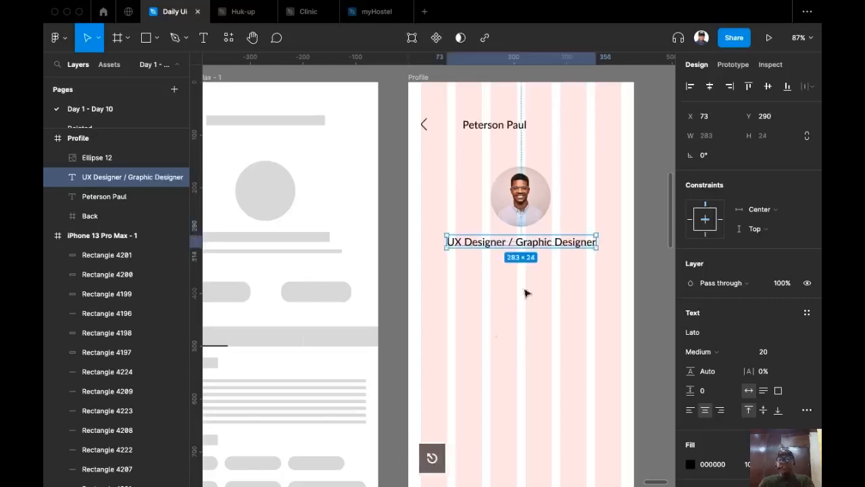
Set the caption's font size to 16.
{"action": "left_click", "coordinate": [798, 354]}
{"action": "left_click", "coordinate": [777, 326]}
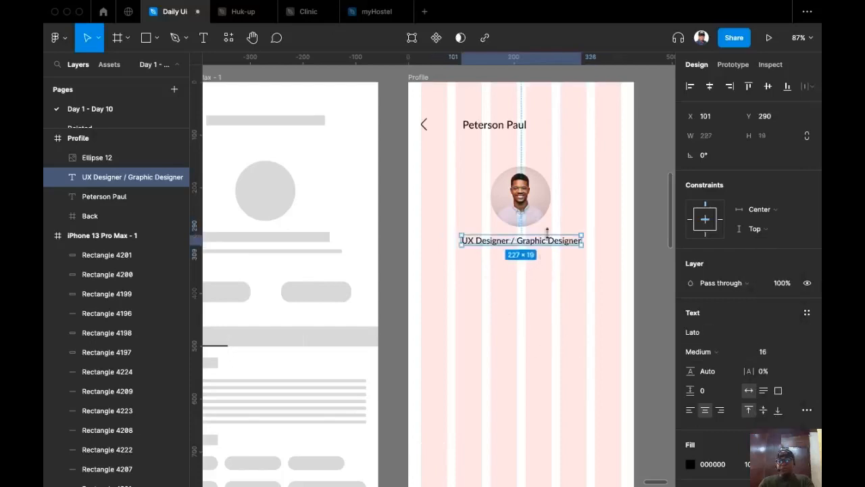
{"action": "left_click", "coordinate": [527, 227], "text": "shift"}
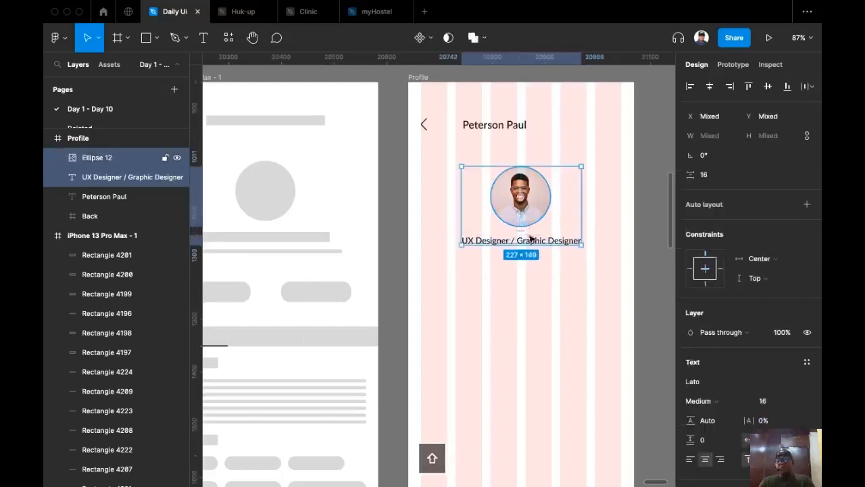
Duplicate the designer caption below itself and retype it as '300K Followers'.
{"action": "left_click", "coordinate": [529, 293]}
{"action": "scroll", "coordinate": [534, 298], "scroll_direction": "left", "scroll_amount": 2}
{"action": "scroll", "coordinate": [534, 297], "scroll_direction": "up", "scroll_amount": 1}
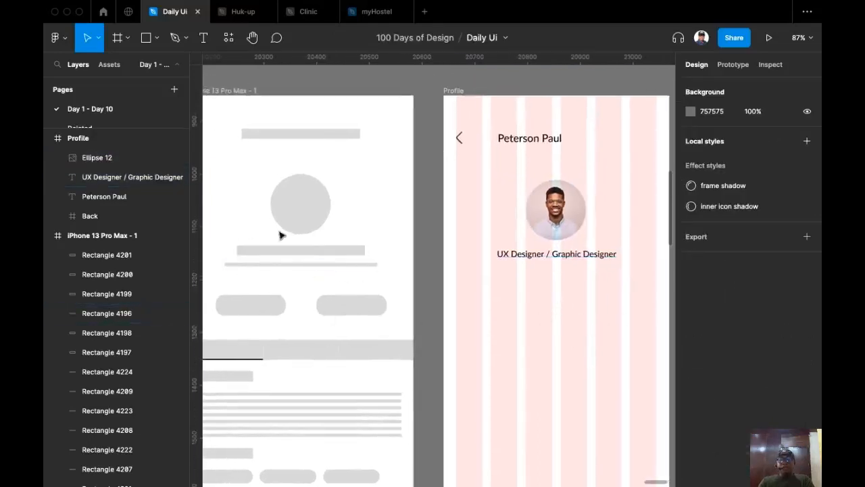
{"action": "left_click_drag", "start_coordinate": [580, 255], "coordinate": [536, 276]}
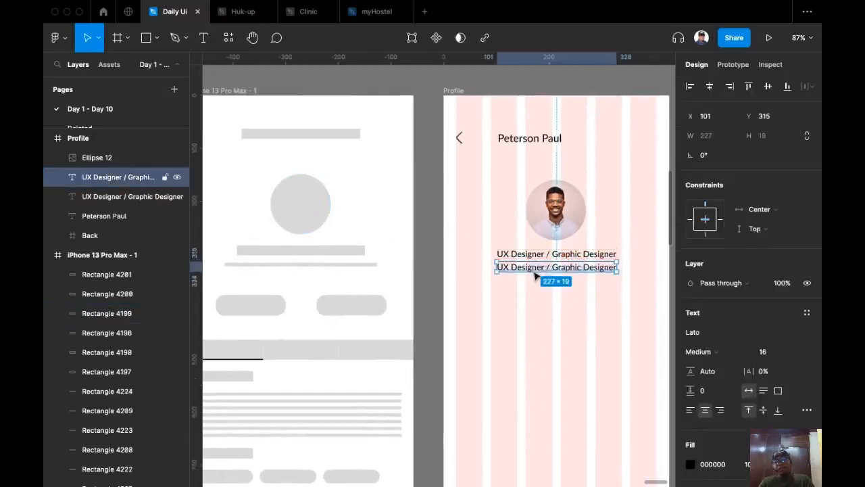
{"action": "double_click", "coordinate": [532, 268]}
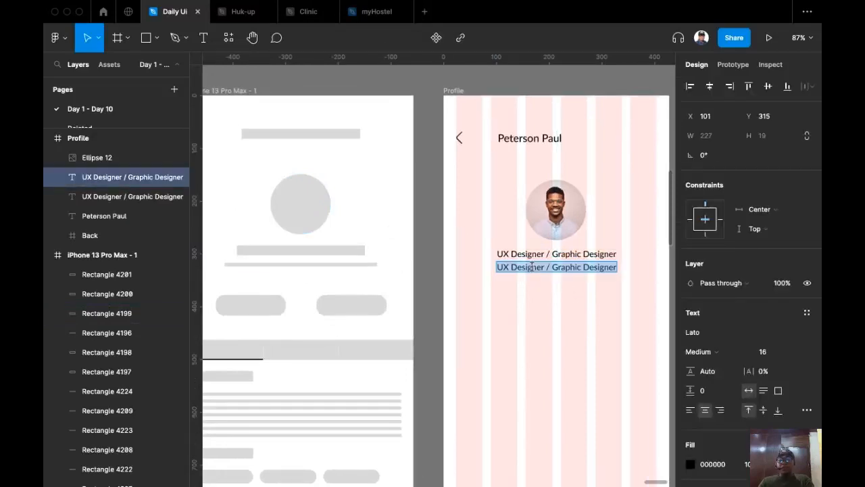
{"action": "type", "text": "300"}
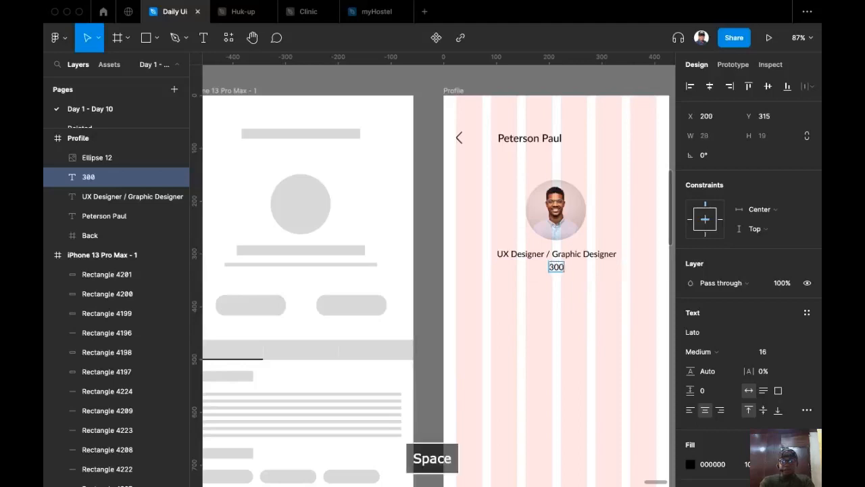
{"action": "type", "text": " K"}
{"action": "key", "text": "Left"}
{"action": "key", "text": "BackSpace"}
{"action": "key", "text": "Right"}
{"action": "type", "text": "Foll"}
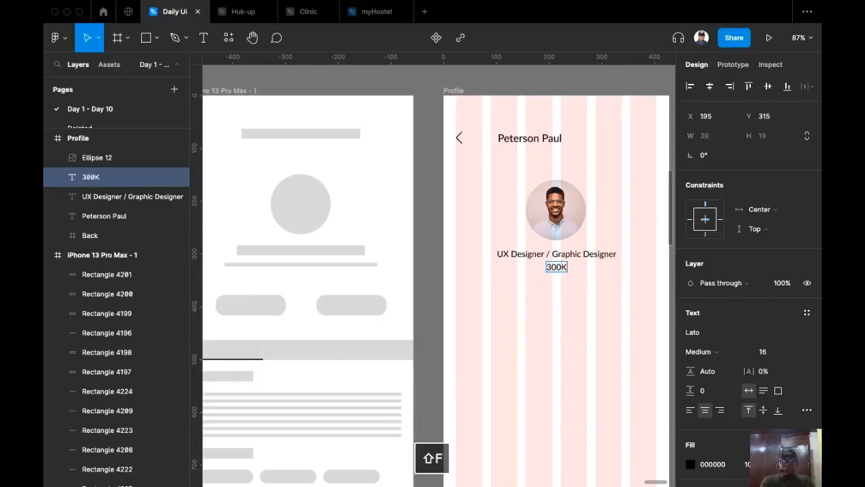
{"action": "type", "text": "owers"}
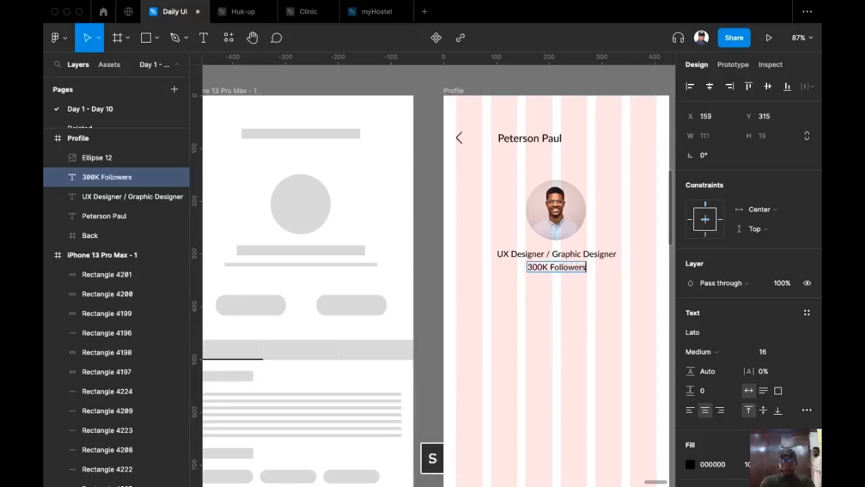
{"action": "key", "text": "Escape"}
Extend the line to '300K Followers | Nigeria', centre it horizontally, and set size 15.
{"action": "left_click_drag", "start_coordinate": [541, 269], "coordinate": [531, 271]}
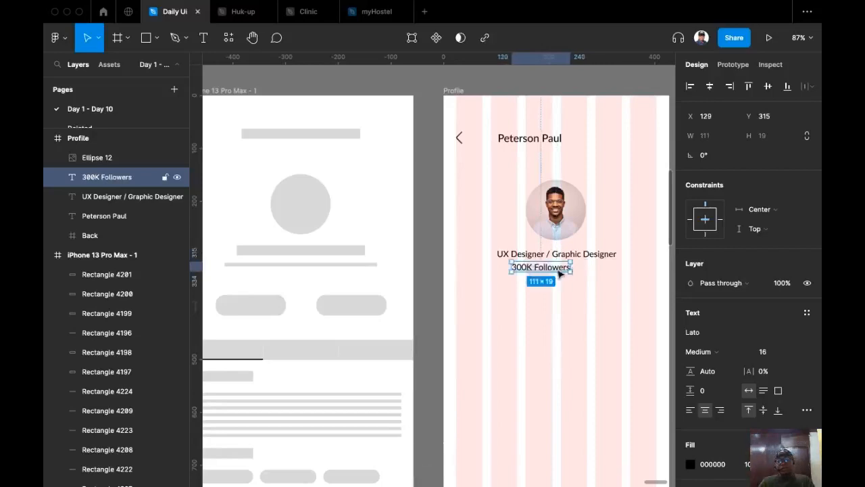
{"action": "double_click", "coordinate": [560, 273]}
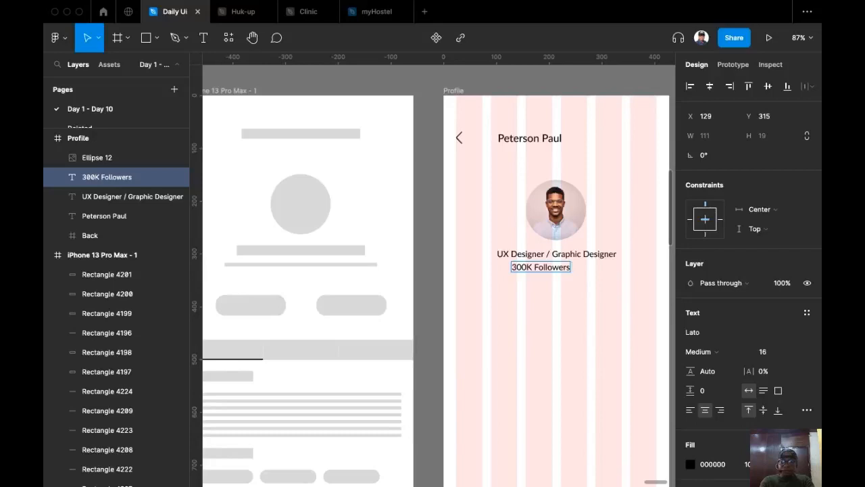
{"action": "type", "text": "|"}
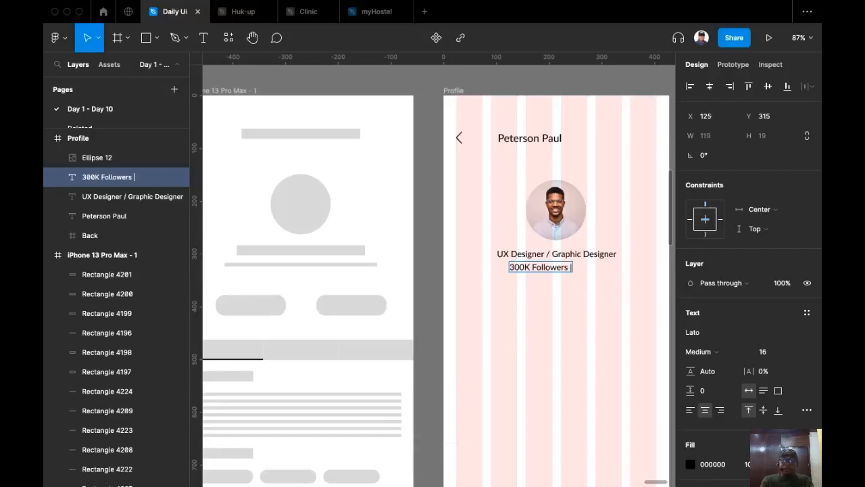
{"action": "type", "text": " Ni"}
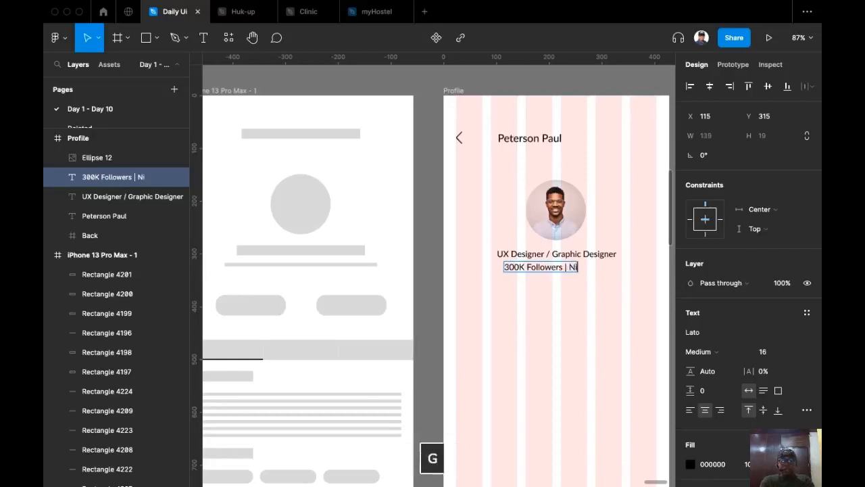
{"action": "type", "text": "geria"}
{"action": "key", "text": "Escape"}
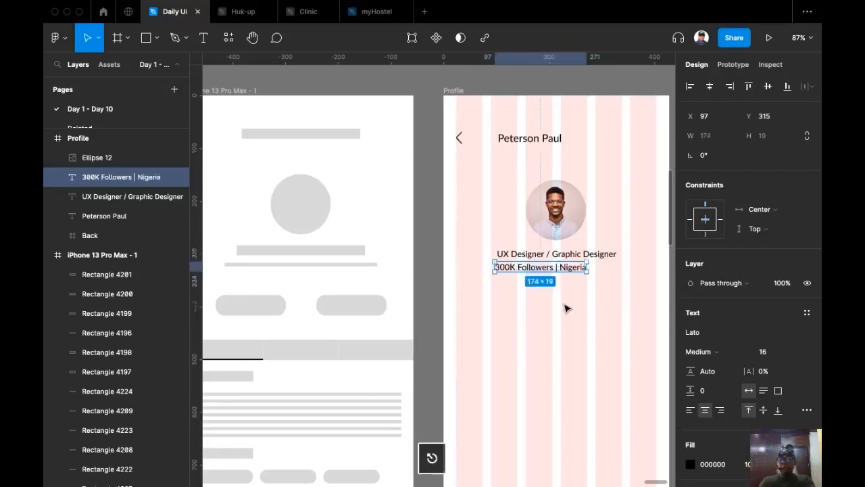
{"action": "left_click", "coordinate": [709, 86]}
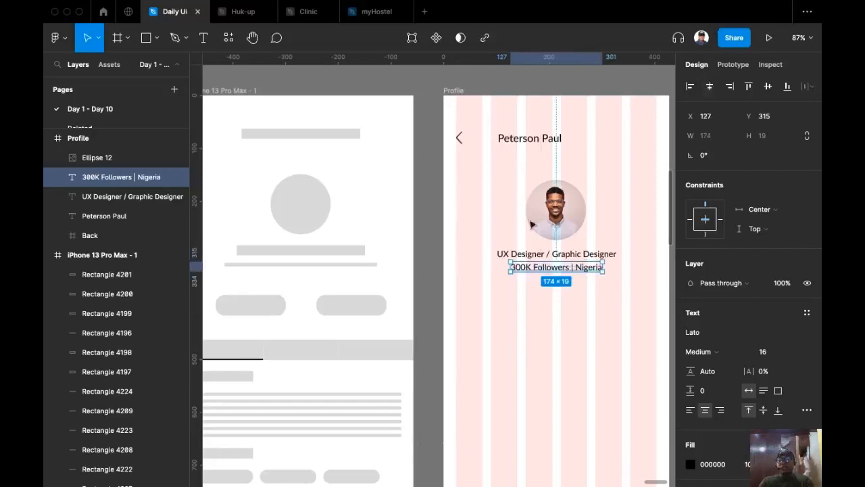
{"action": "scroll", "coordinate": [531, 302], "scroll_direction": "up", "scroll_amount": 5}
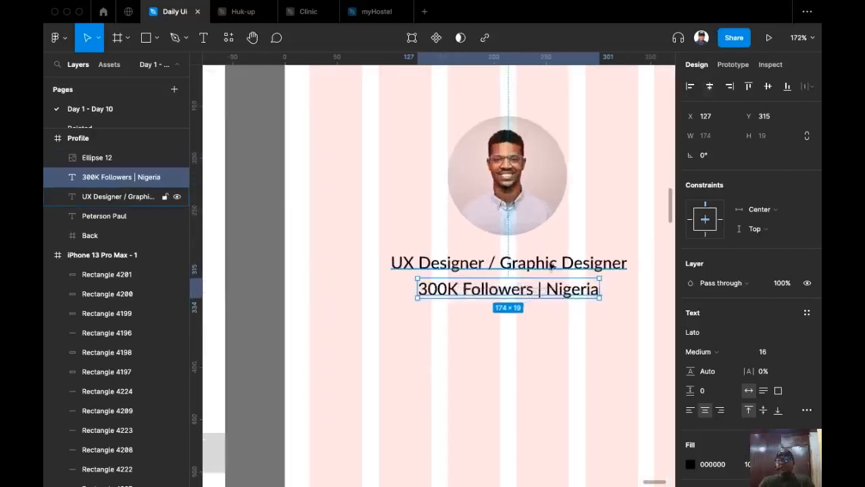
{"action": "left_click", "coordinate": [774, 352]}
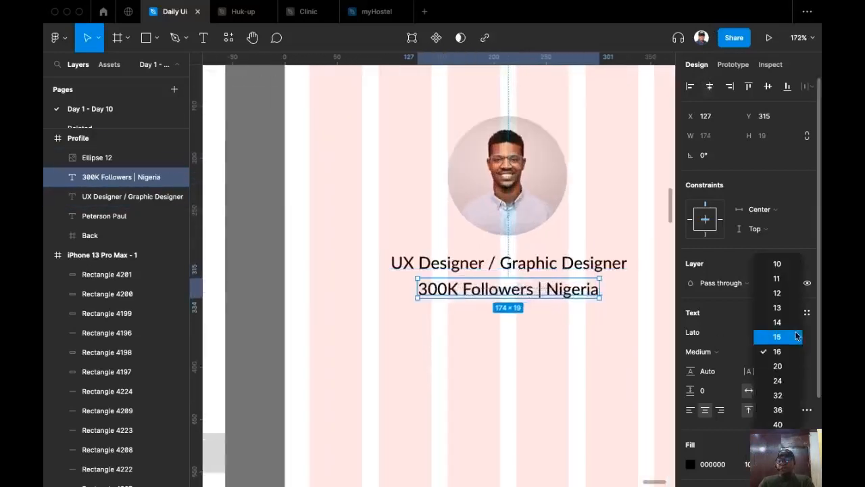
{"action": "left_click", "coordinate": [753, 337]}
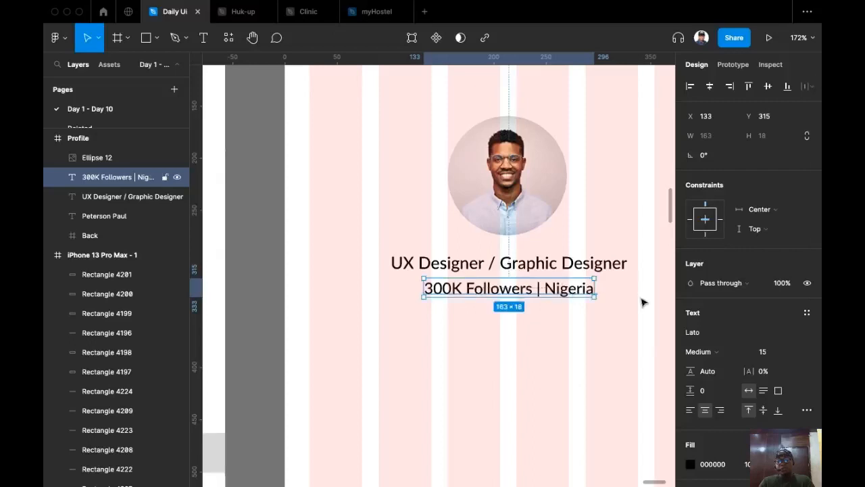
Set a spacing of 4 between the job title and the followers line.
{"action": "scroll", "coordinate": [427, 378], "scroll_direction": "down", "scroll_amount": 1}
{"action": "scroll", "coordinate": [427, 378], "scroll_direction": "down", "scroll_amount": 5}
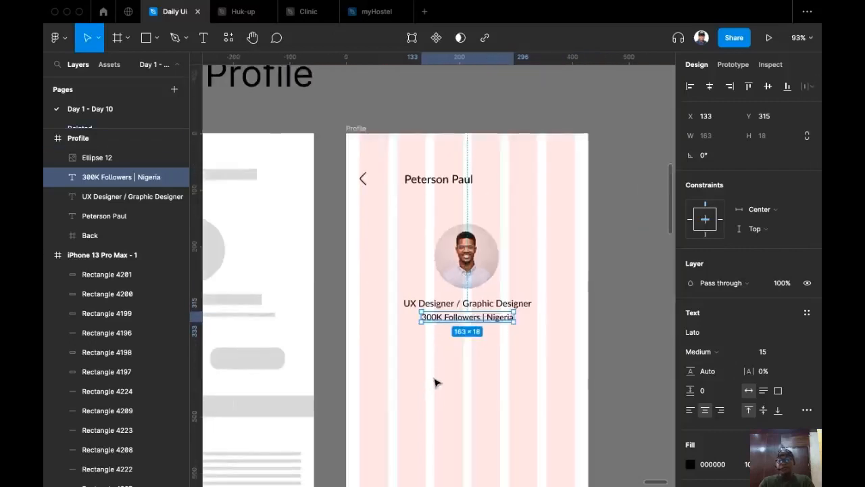
{"action": "left_click", "coordinate": [529, 305], "text": "shift"}
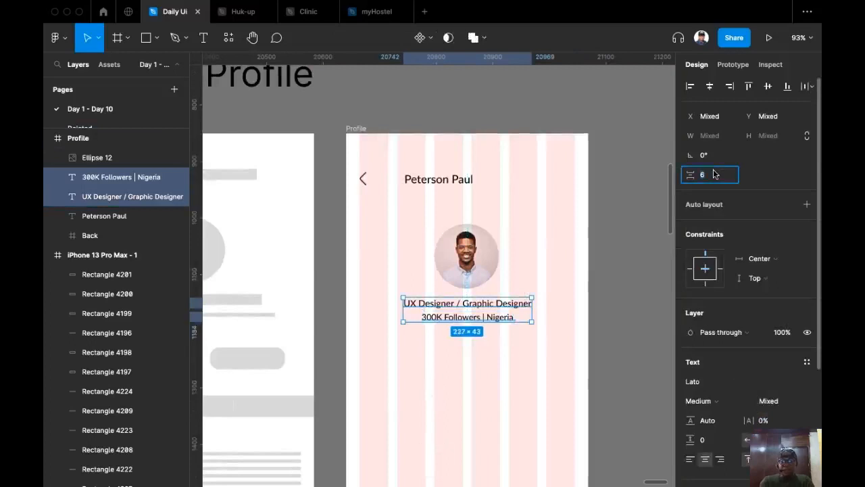
{"action": "type", "text": "4"}
{"action": "key", "text": "Return"}
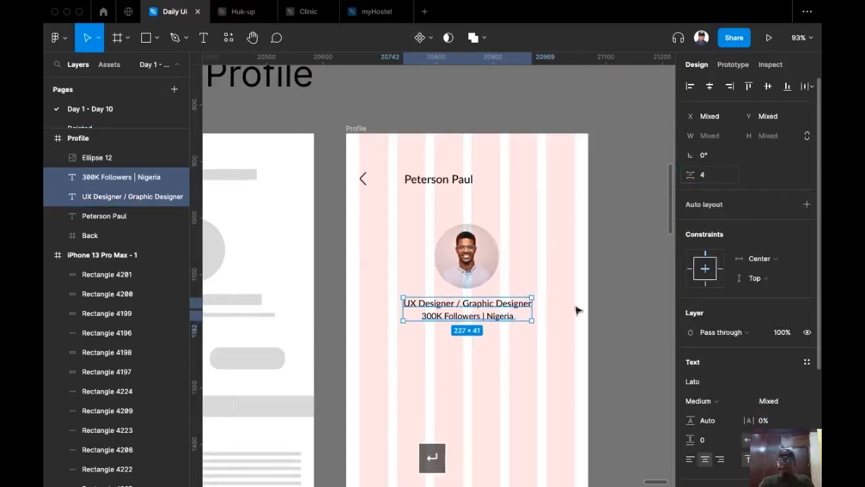
{"action": "left_click", "coordinate": [546, 371]}
{"action": "left_click_drag", "start_coordinate": [542, 339], "coordinate": [547, 280]}
{"action": "scroll", "coordinate": [565, 301], "scroll_direction": "down", "scroll_amount": 5}
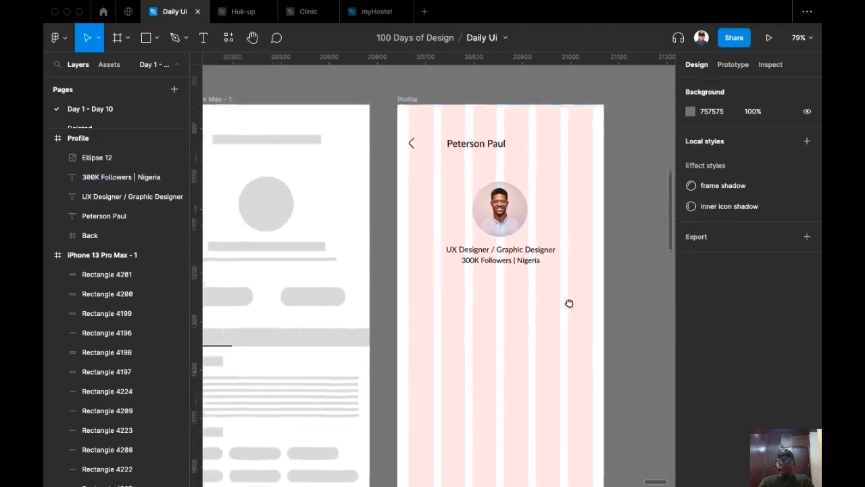
Draw a button frame below the followers line with height 40.
{"action": "scroll", "coordinate": [522, 311], "scroll_direction": "up", "scroll_amount": 1}
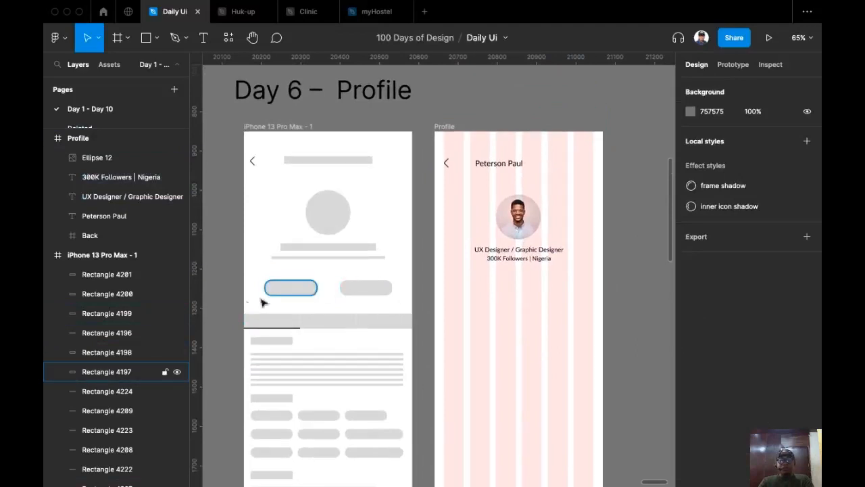
{"action": "left_click", "coordinate": [297, 290]}
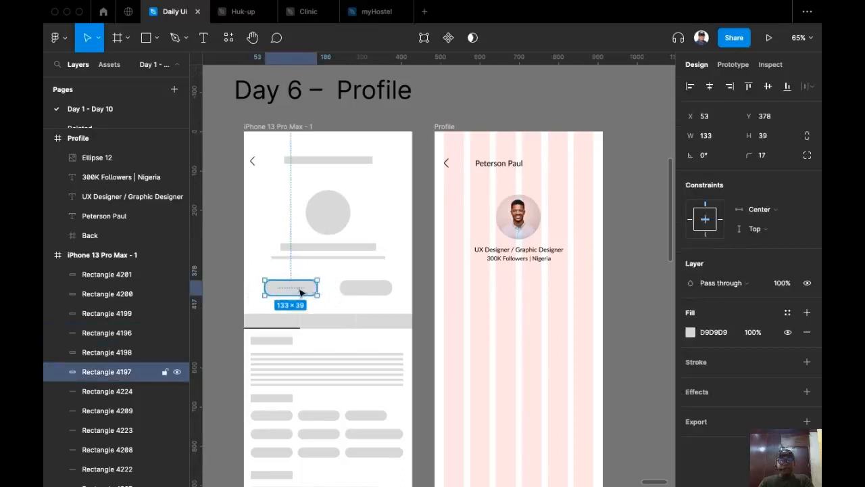
{"action": "left_click", "coordinate": [117, 38]}
{"action": "left_click_drag", "start_coordinate": [454, 282], "coordinate": [516, 300]}
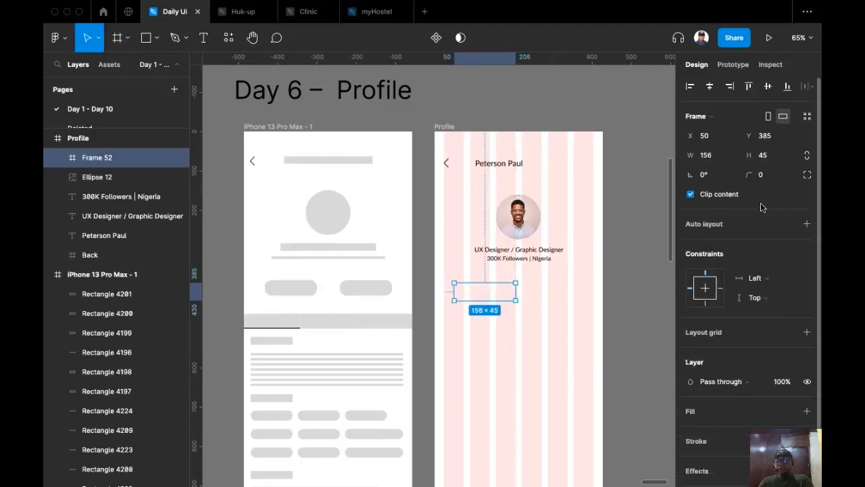
{"action": "left_click", "coordinate": [774, 155]}
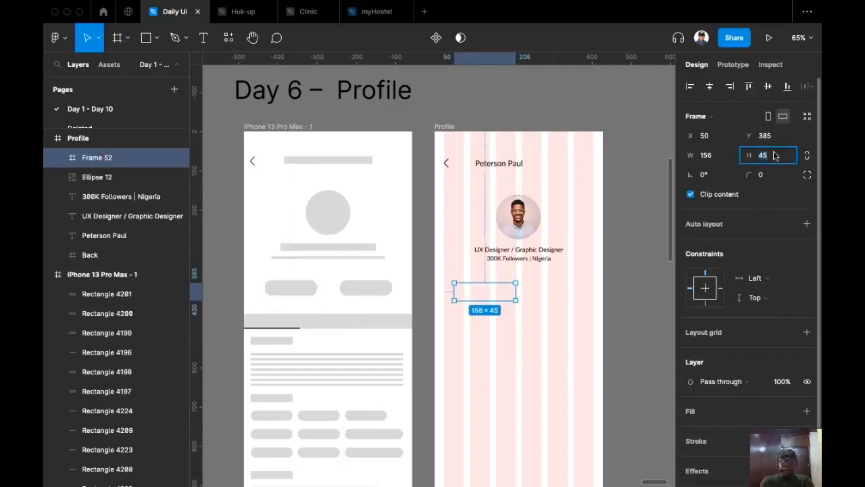
{"action": "type", "text": "40"}
{"action": "key", "text": "Return"}
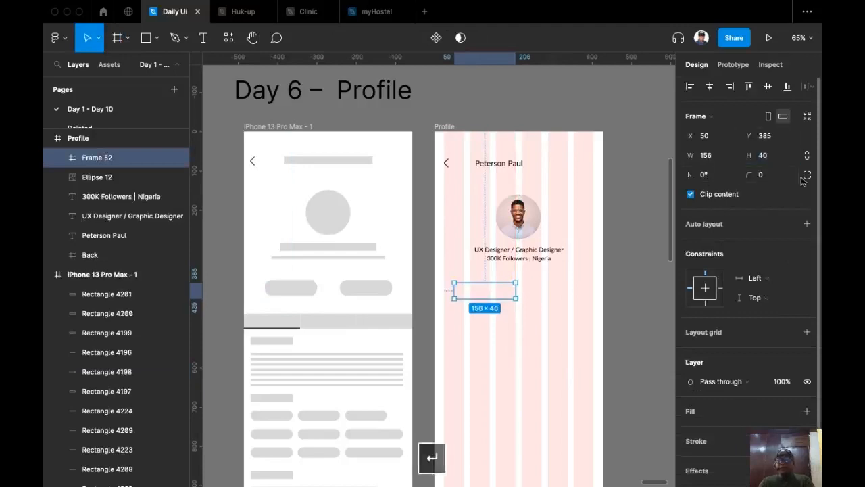
Give the button corner radius 20 and the wireframe's grey D9D9D9 fill.
{"action": "left_click", "coordinate": [743, 180]}
{"action": "type", "text": "19"}
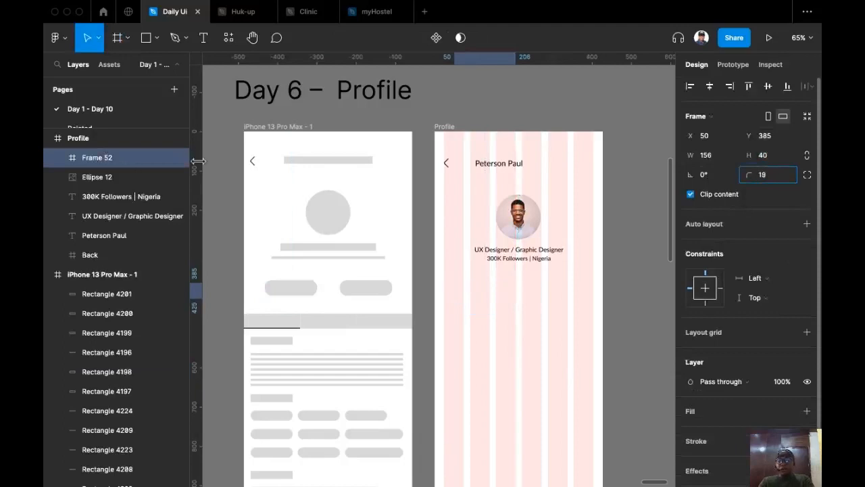
{"action": "key", "text": "Up"}
{"action": "key", "text": "Return"}
{"action": "key", "text": "i"}
{"action": "left_click", "coordinate": [376, 258]}
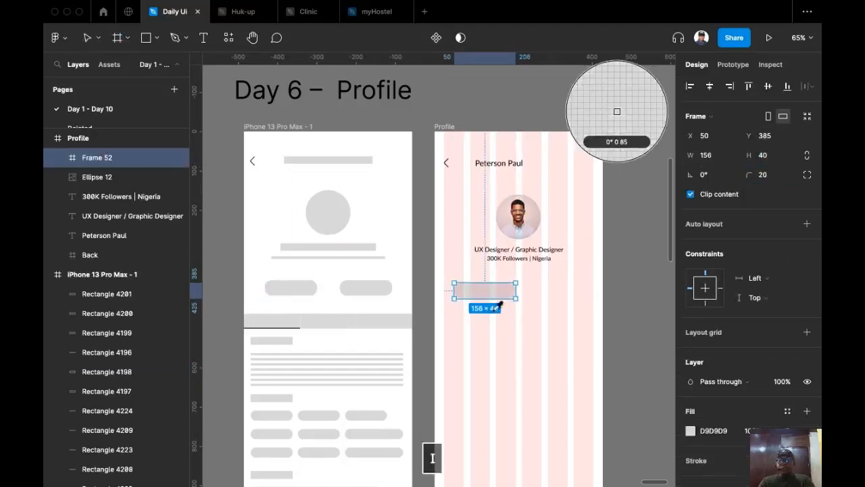
Set the button width to 140 and move it toward the centre.
{"action": "scroll", "coordinate": [515, 315], "scroll_direction": "up", "scroll_amount": 3}
{"action": "left_click", "coordinate": [573, 294]}
{"action": "left_click", "coordinate": [461, 278]}
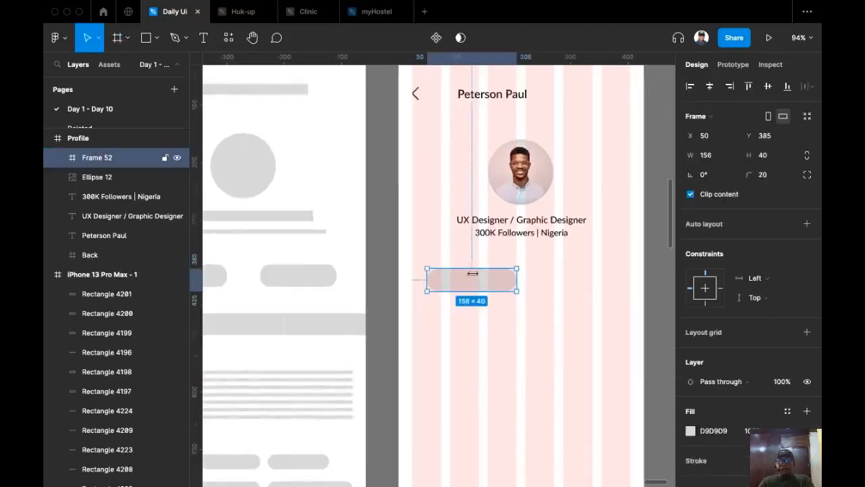
{"action": "scroll", "coordinate": [320, 331], "scroll_direction": "left", "scroll_amount": 2}
{"action": "left_click", "coordinate": [717, 157]}
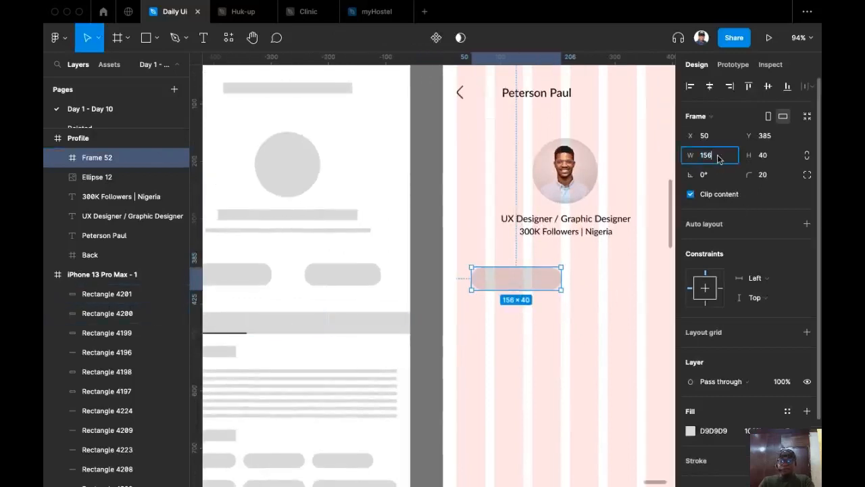
{"action": "key", "text": "BackSpace"}
{"action": "type", "text": "1"}
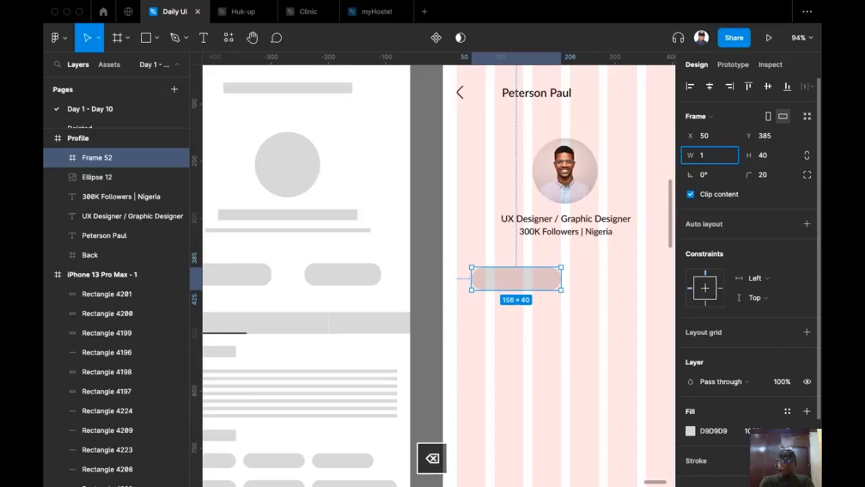
{"action": "type", "text": "40"}
{"action": "key", "text": "Return"}
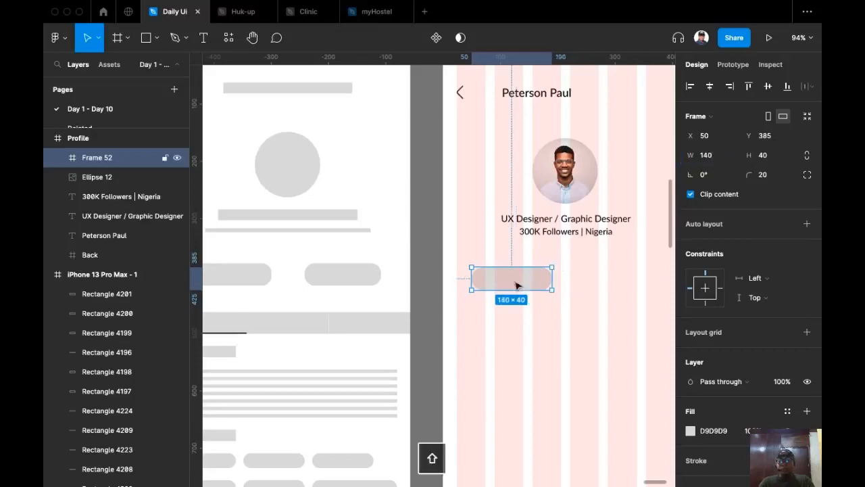
{"action": "left_click_drag", "start_coordinate": [517, 285], "coordinate": [551, 281]}
{"action": "left_click", "coordinate": [576, 233]}
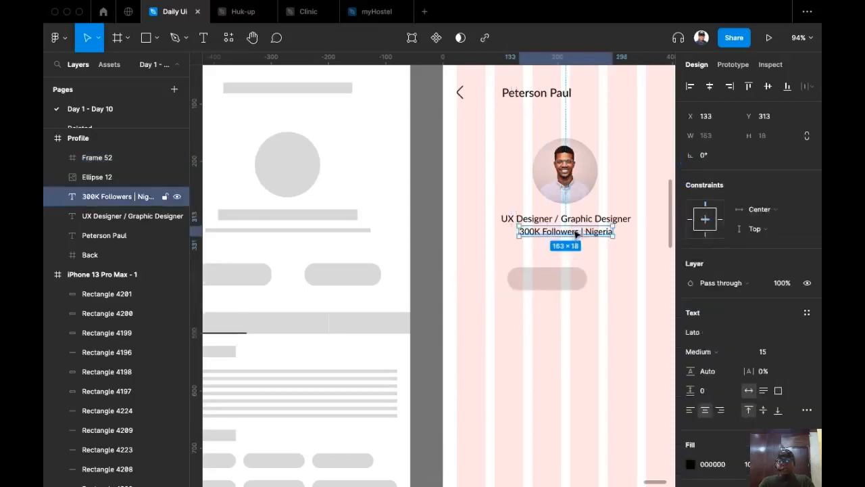
Copy the followers text onto the first button and relabel it 'Follow'.
{"action": "left_click_drag", "start_coordinate": [575, 234], "coordinate": [571, 280]}
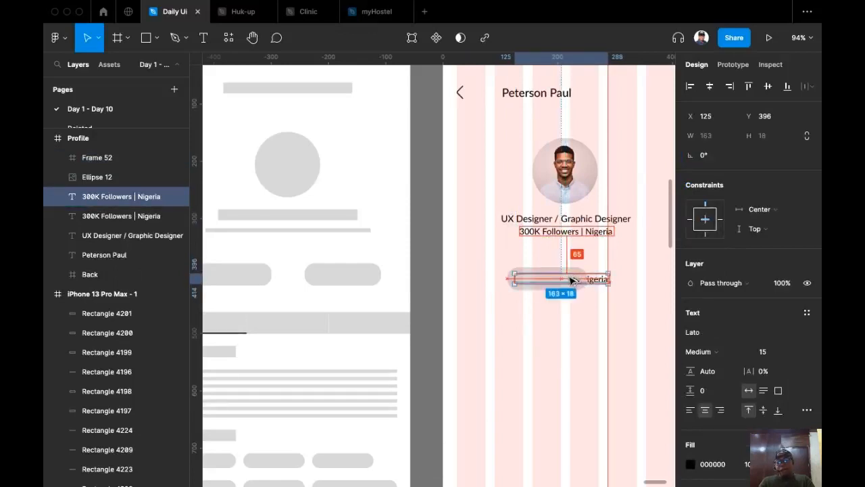
{"action": "mouse_move", "coordinate": [571, 277]}
{"action": "left_mouse_down"}
{"action": "mouse_move", "coordinate": [579, 266]}
{"action": "mouse_move", "coordinate": [575, 284]}
{"action": "mouse_move", "coordinate": [574, 261]}
{"action": "mouse_move", "coordinate": [574, 281]}
{"action": "left_mouse_up"}
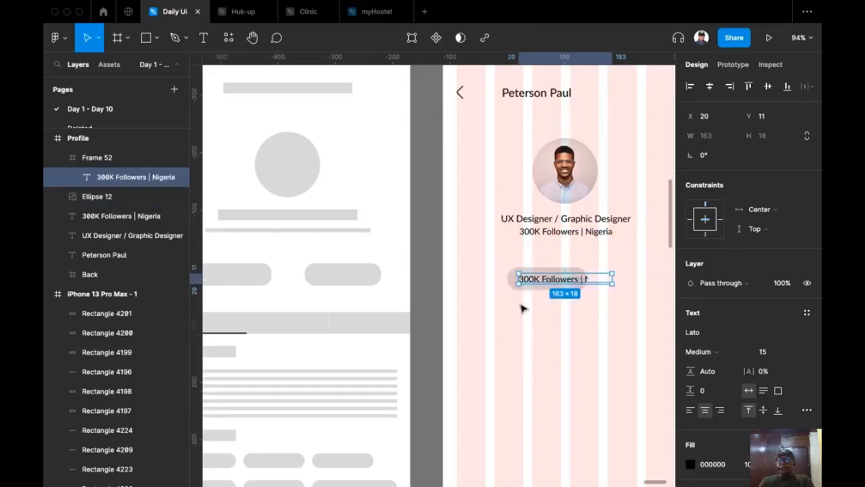
{"action": "left_click_drag", "start_coordinate": [577, 280], "coordinate": [556, 282]}
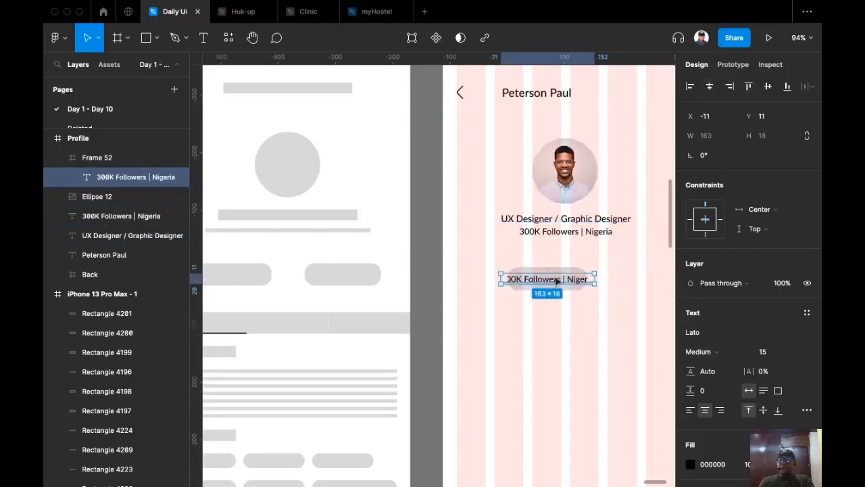
{"action": "double_click", "coordinate": [553, 278]}
{"action": "type", "text": "Follo"}
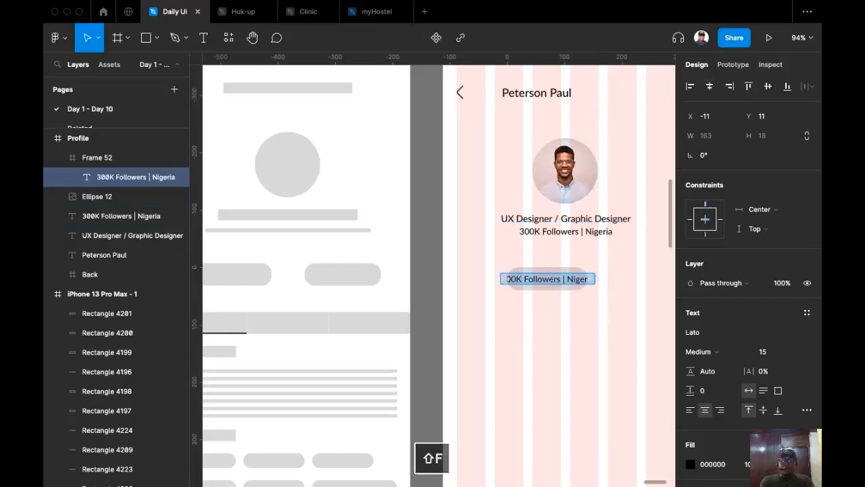
{"action": "type", "text": "w"}
{"action": "key", "text": "Escape"}
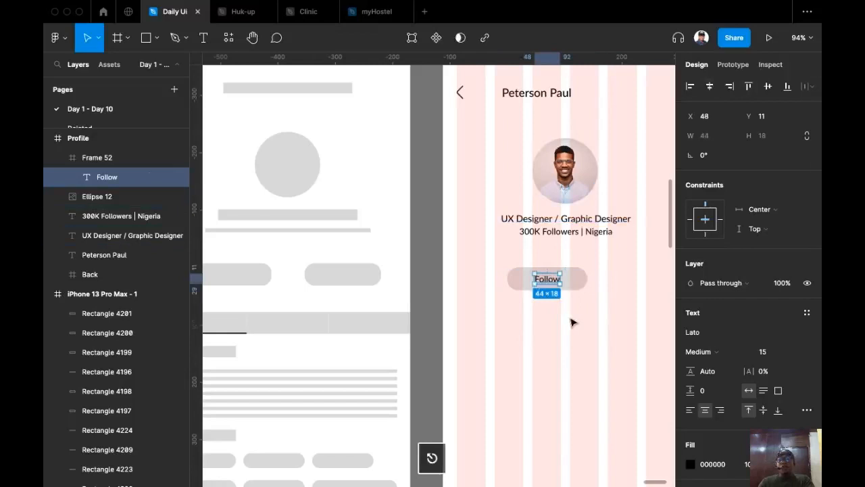
Duplicate the button beside it and change its label to 'Hire Me'.
{"action": "left_click", "coordinate": [571, 323]}
{"action": "scroll", "coordinate": [572, 320], "scroll_direction": "right", "scroll_amount": 3}
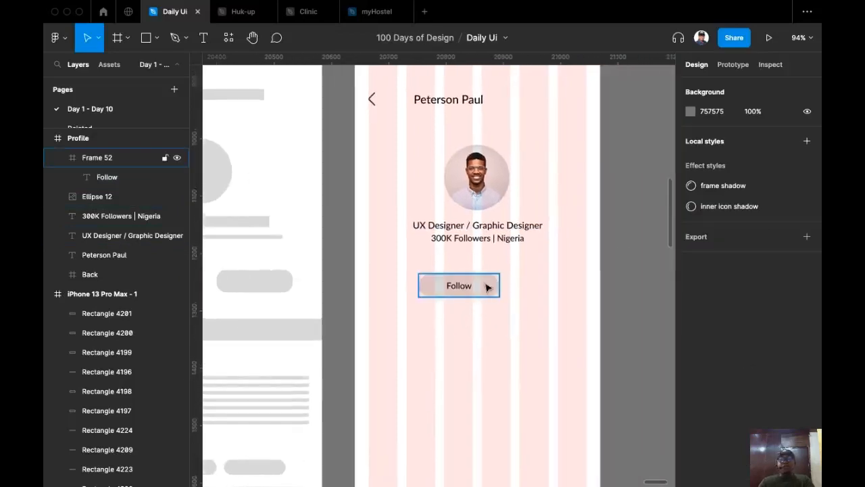
{"action": "left_click_drag", "start_coordinate": [488, 288], "coordinate": [520, 290]}
{"action": "double_click", "coordinate": [519, 286]}
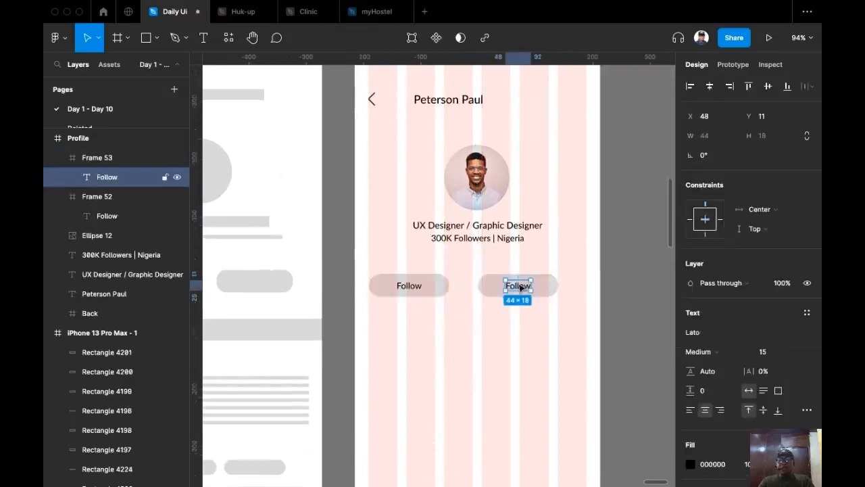
{"action": "double_click", "coordinate": [518, 285]}
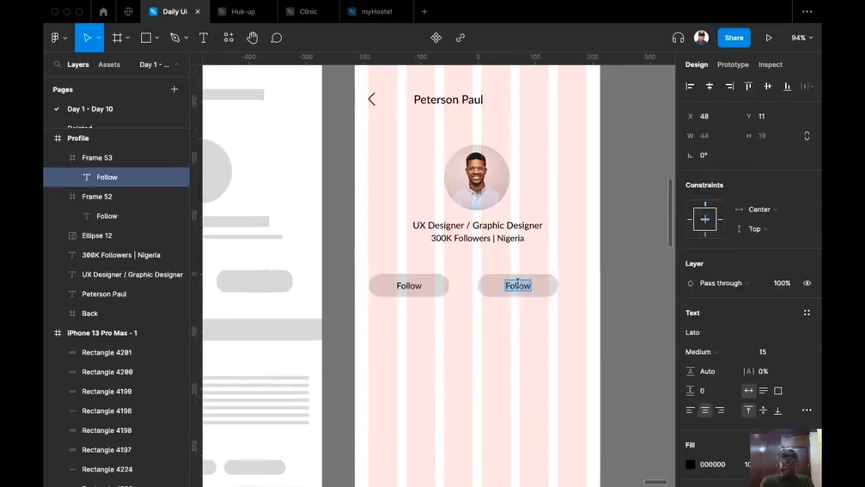
{"action": "type", "text": "G"}
{"action": "key", "text": "BackSpace"}
{"action": "type", "text": "HJo"}
{"action": "key", "text": "BackSpace"}
{"action": "key", "text": "BackSpace"}
{"action": "type", "text": "ire Me"}
{"action": "key", "text": "Escape"}
{"action": "key", "text": "Escape"}
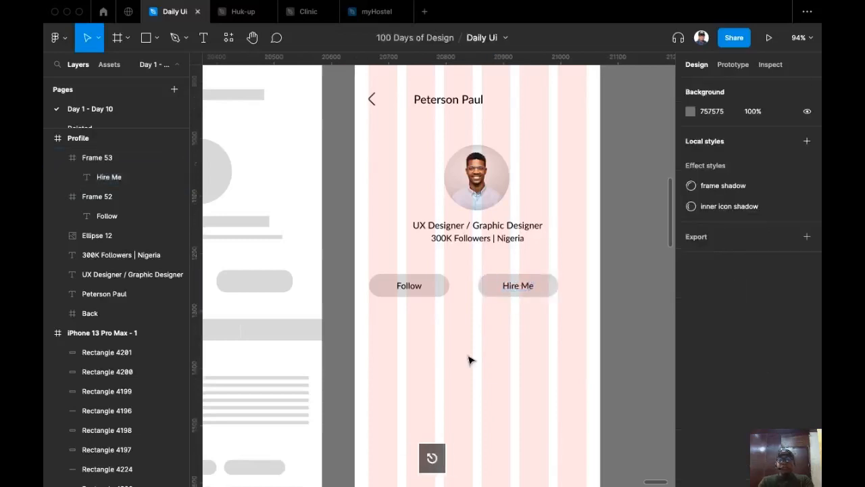
Wrap Follow and Hire Me in a centred auto-layout row with a 16 gap.
{"action": "left_click", "coordinate": [494, 288]}
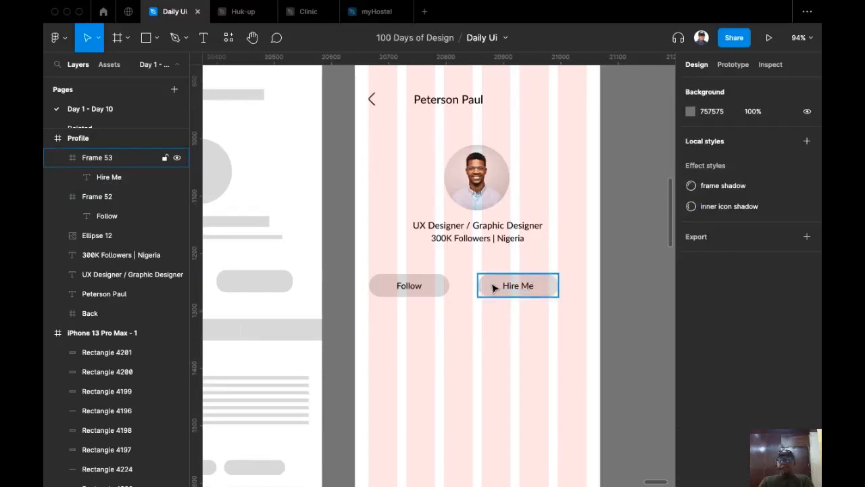
{"action": "left_click", "coordinate": [427, 288]}
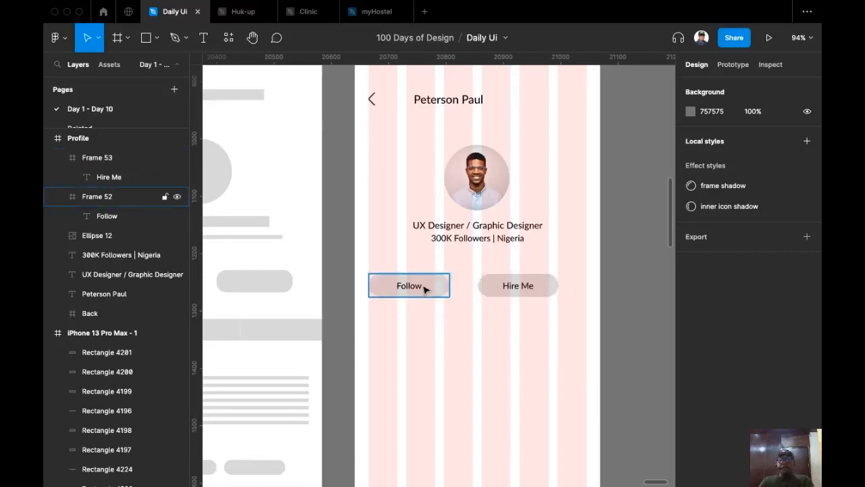
{"action": "left_click", "coordinate": [532, 295]}
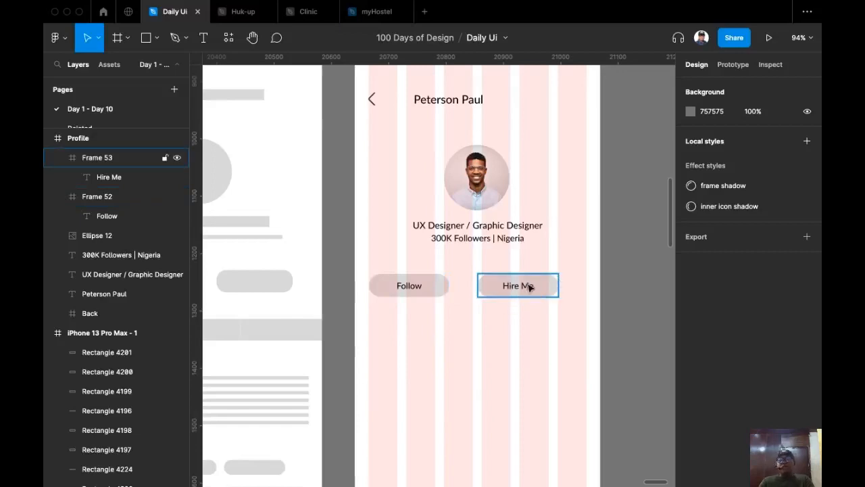
{"action": "left_click", "coordinate": [531, 287]}
{"action": "left_click", "coordinate": [421, 287], "text": "shift"}
{"action": "scroll", "coordinate": [446, 382], "scroll_direction": "up", "scroll_amount": 2}
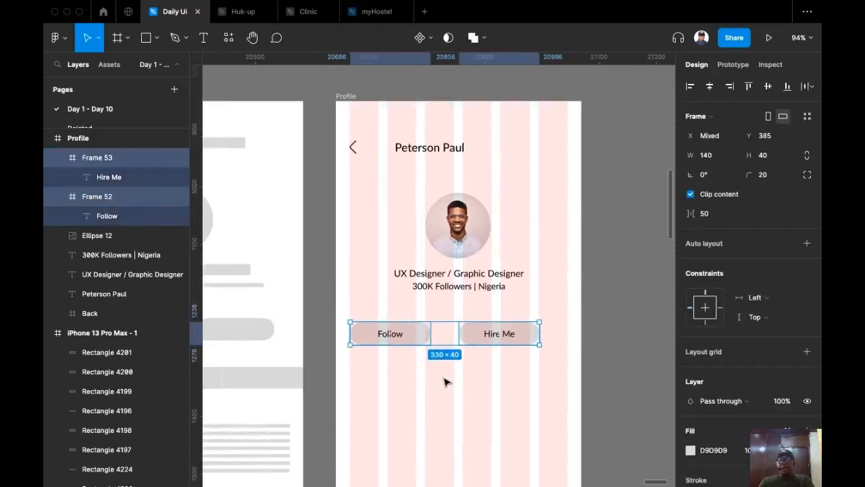
{"action": "key", "text": "shift+a"}
{"action": "left_click", "coordinate": [723, 285]}
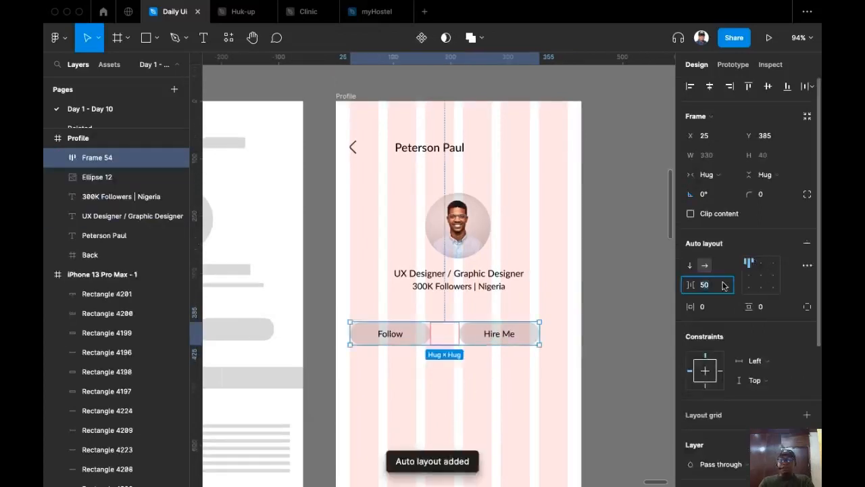
{"action": "type", "text": "16"}
{"action": "key", "text": "Return"}
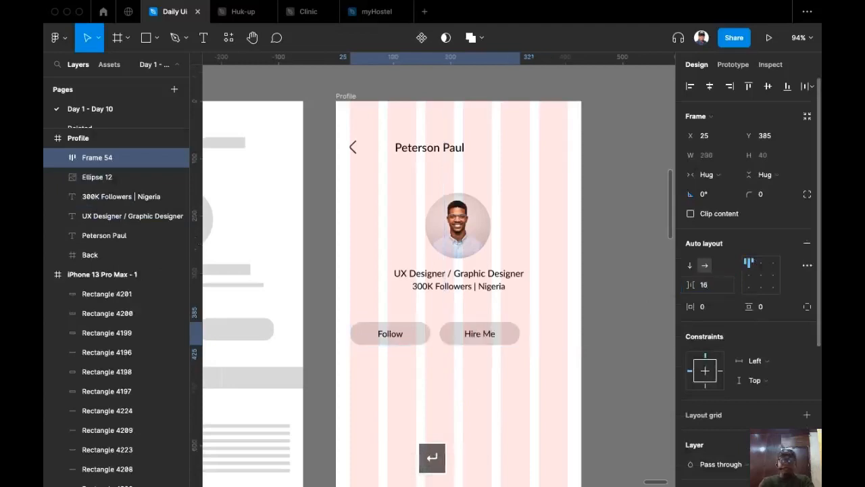
{"action": "left_click", "coordinate": [709, 87]}
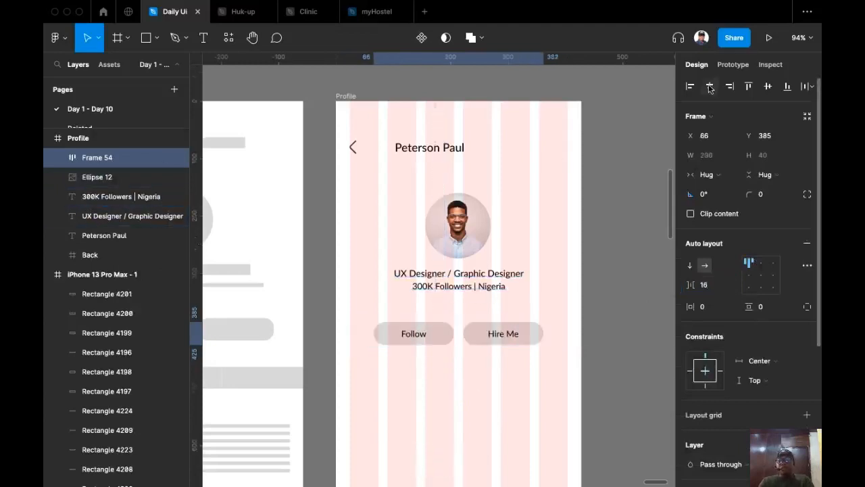
Group the followers line with the button row, spaced 40 apart.
{"action": "left_click", "coordinate": [483, 290], "text": "shift"}
{"action": "left_click", "coordinate": [729, 213]}
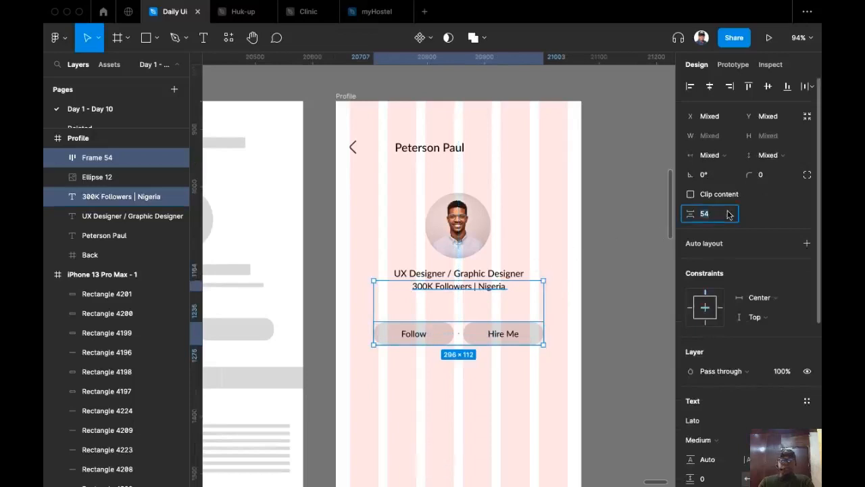
{"action": "type", "text": "40"}
{"action": "key", "text": "Return"}
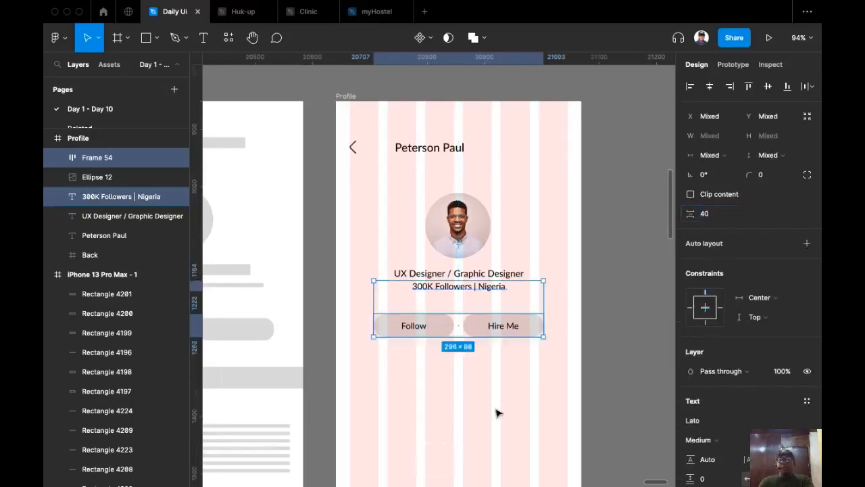
{"action": "left_click", "coordinate": [511, 389]}
{"action": "left_click_drag", "start_coordinate": [520, 369], "coordinate": [548, 329]}
{"action": "scroll", "coordinate": [547, 329], "scroll_direction": "down", "scroll_amount": 5}
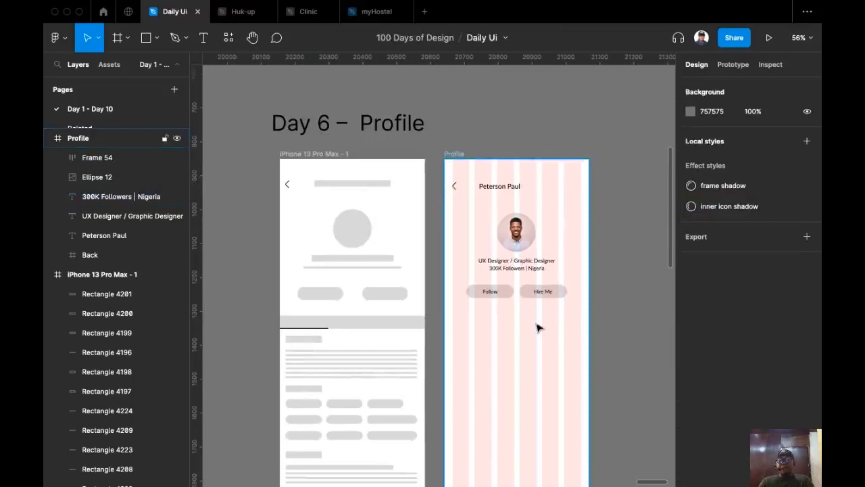
Draw Frame 55 across the Profile screen below the buttons, 428×52 at X 0, Y 473.
{"action": "left_click_drag", "start_coordinate": [539, 328], "coordinate": [535, 259]}
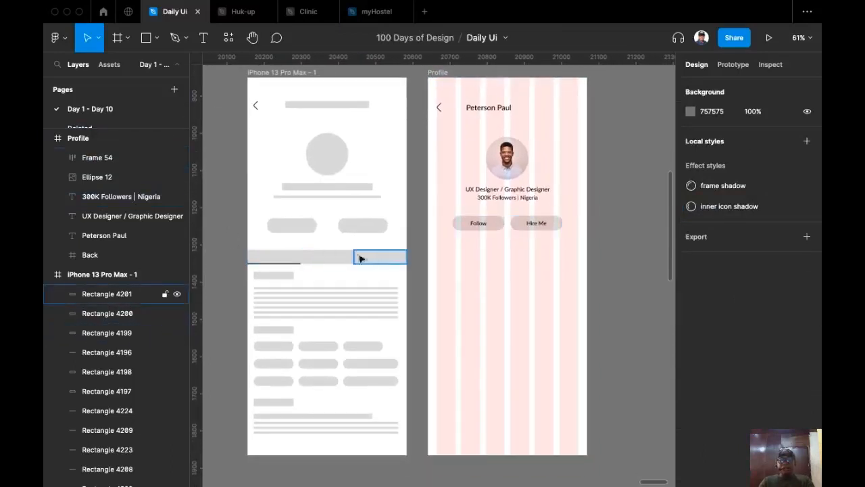
{"action": "scroll", "coordinate": [527, 291], "scroll_direction": "up", "scroll_amount": 2}
{"action": "left_click_drag", "start_coordinate": [527, 291], "coordinate": [507, 266]}
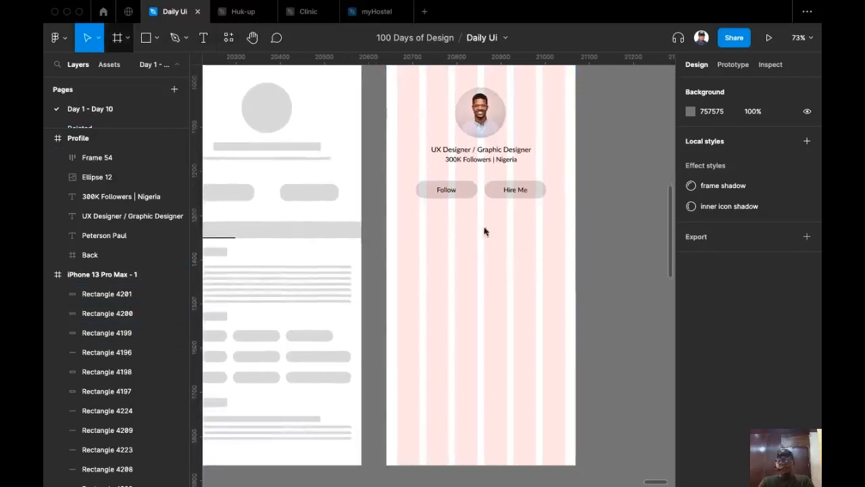
{"action": "key", "text": "f"}
{"action": "left_click_drag", "start_coordinate": [403, 234], "coordinate": [609, 248]}
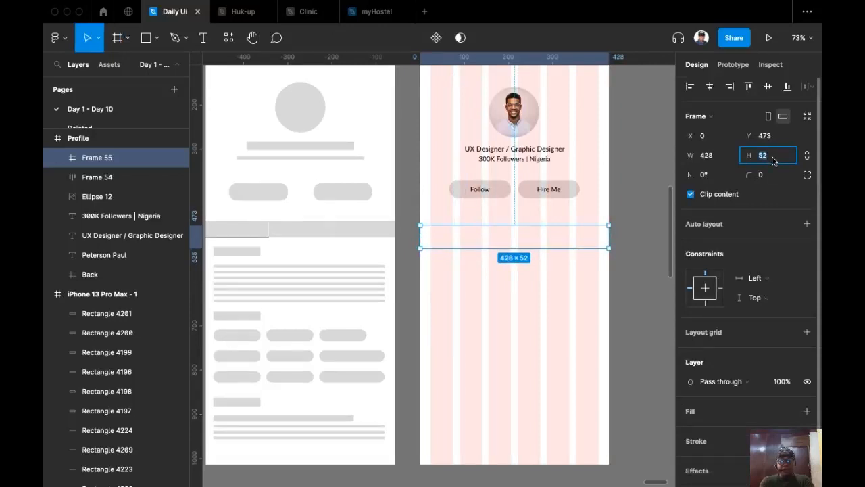
Set the new frame's height to 48 and fill it light grey E3E3E3.
{"action": "type", "text": "48"}
{"action": "key", "text": "Return"}
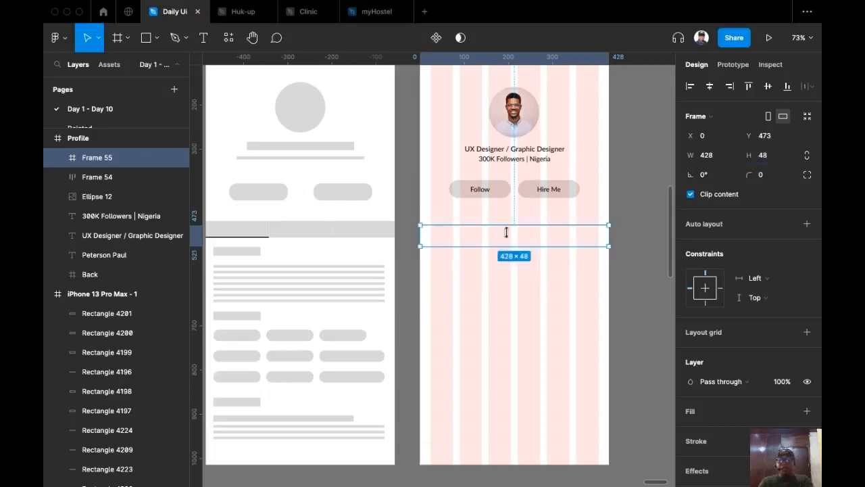
{"action": "scroll", "coordinate": [801, 398], "scroll_direction": "down", "scroll_amount": 1}
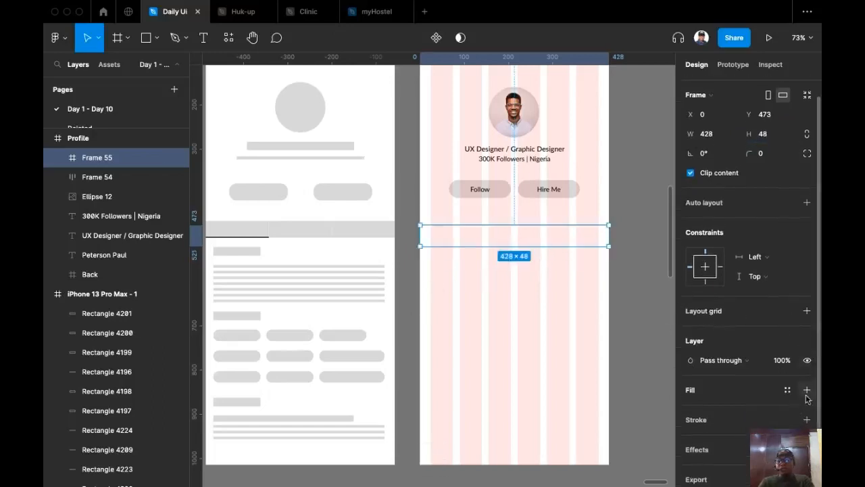
{"action": "left_click", "coordinate": [806, 390]}
{"action": "left_click", "coordinate": [690, 409]}
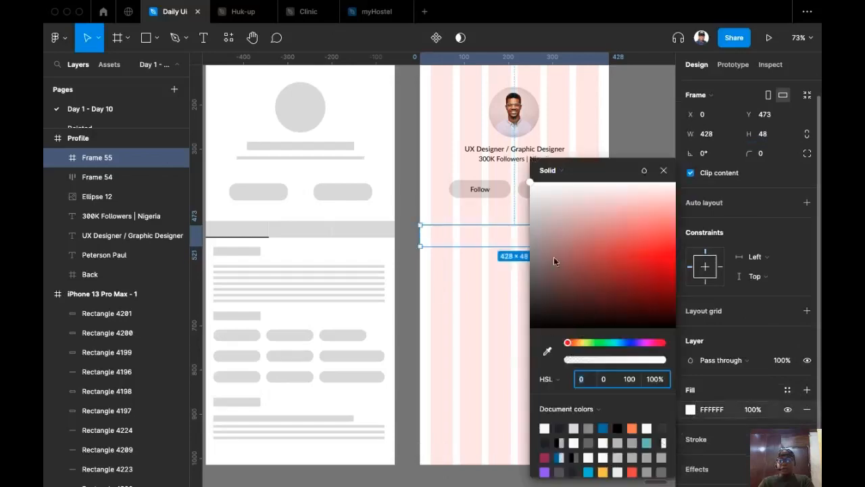
{"action": "left_click", "coordinate": [530, 198]}
{"action": "left_click", "coordinate": [411, 249]}
{"action": "scroll", "coordinate": [533, 222], "scroll_direction": "up", "scroll_amount": 1}
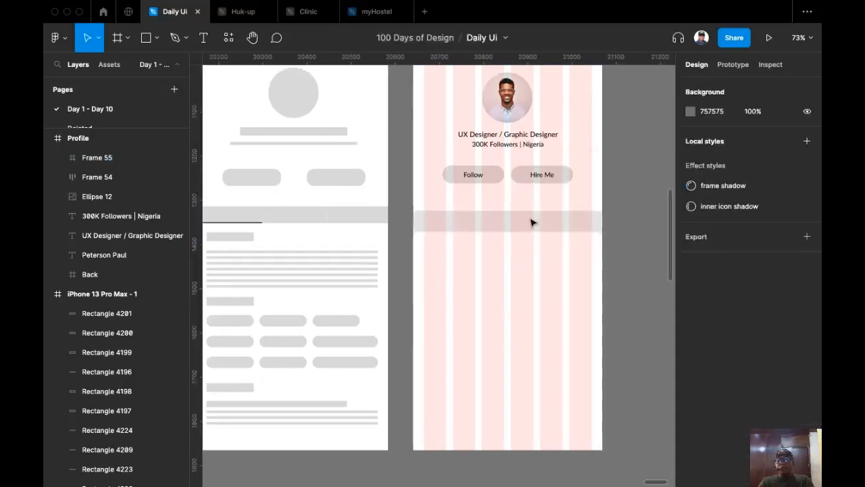
{"action": "left_click", "coordinate": [533, 222]}
Check the wireframe's three tab segments, then reselect the grey bar frame.
{"action": "scroll", "coordinate": [407, 284], "scroll_direction": "left", "scroll_amount": 3}
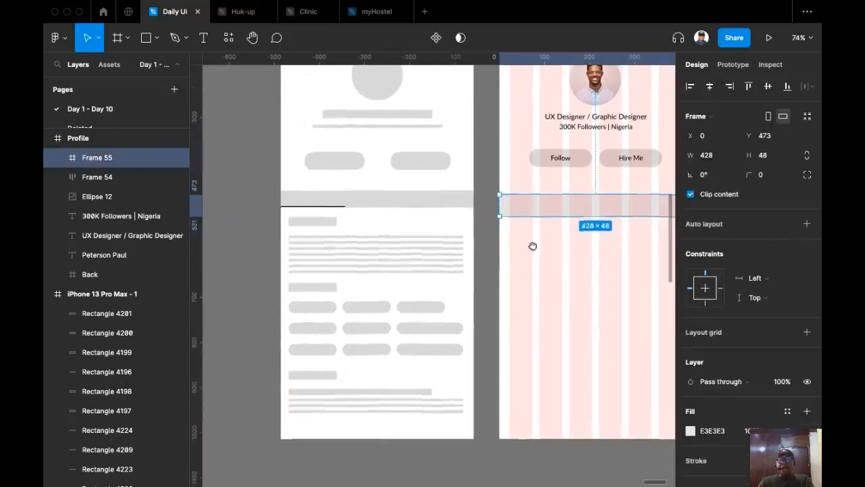
{"action": "left_click", "coordinate": [331, 209]}
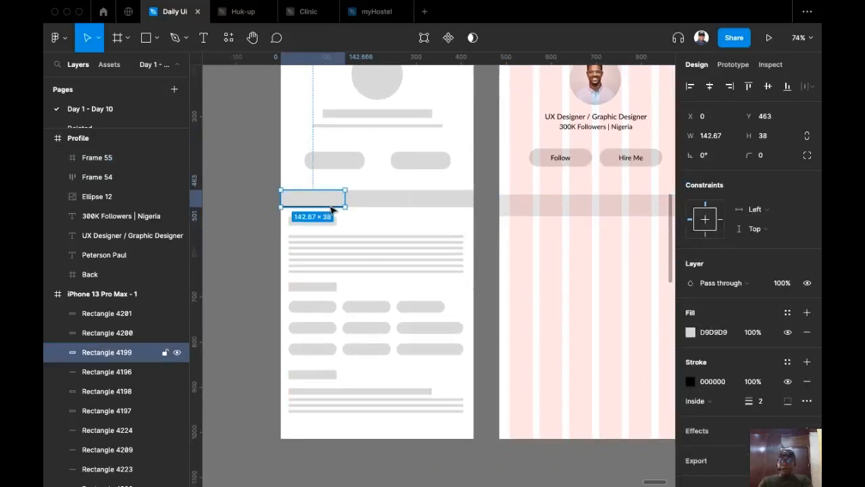
{"action": "left_click", "coordinate": [396, 203]}
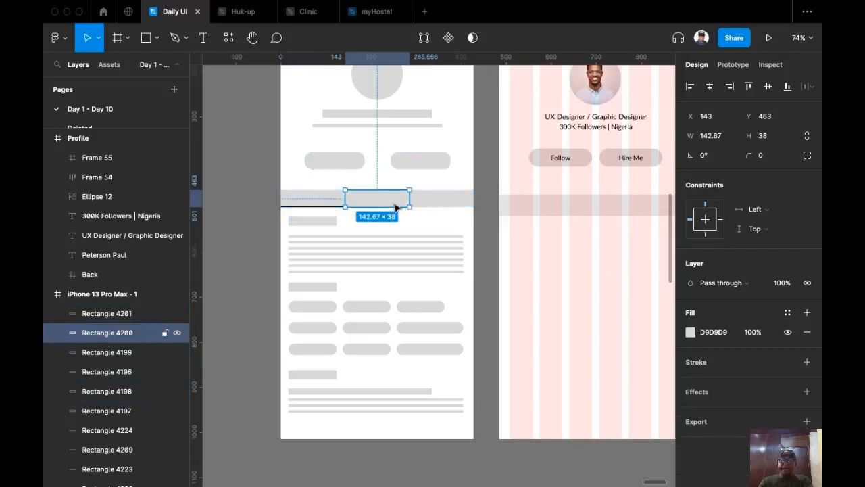
{"action": "left_click", "coordinate": [433, 204]}
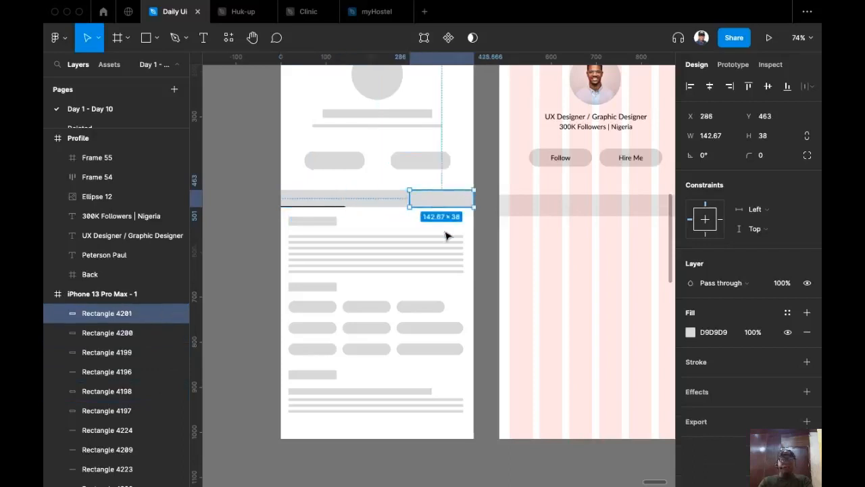
{"action": "scroll", "coordinate": [426, 204], "scroll_direction": "right", "scroll_amount": 2}
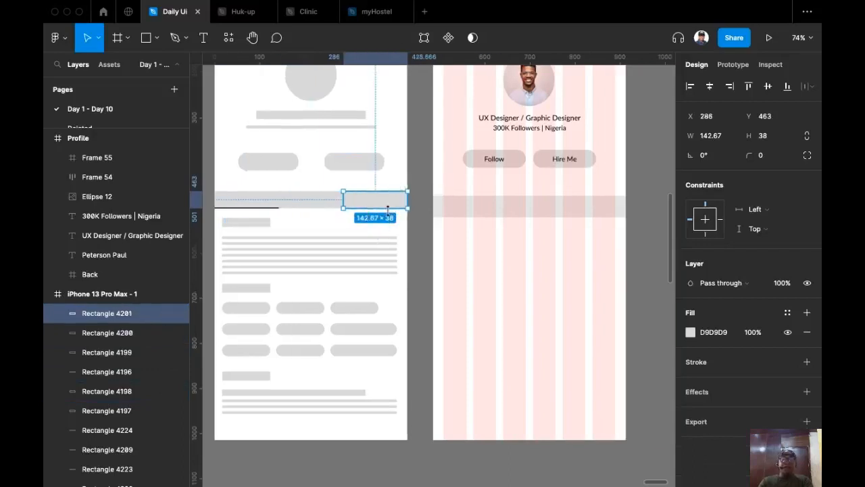
{"action": "left_click", "coordinate": [464, 209]}
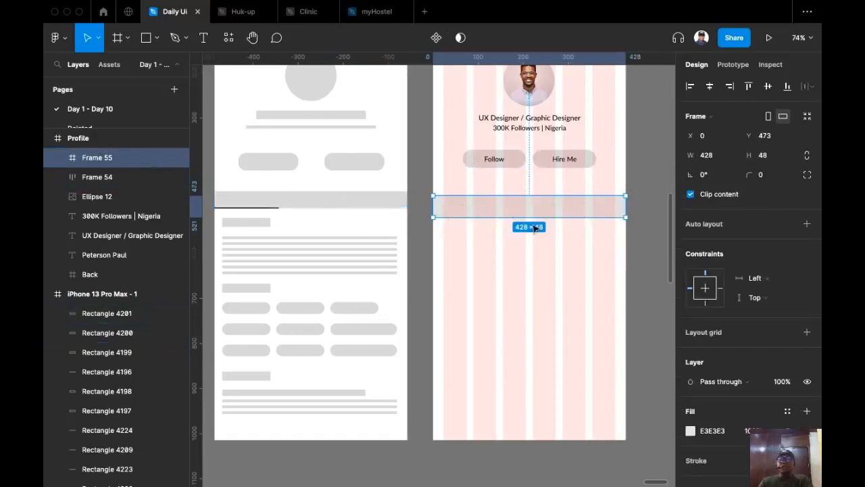
Shrink the bar to 428/3 width and duplicate it into three side-by-side tiles.
{"action": "left_click", "coordinate": [728, 157]}
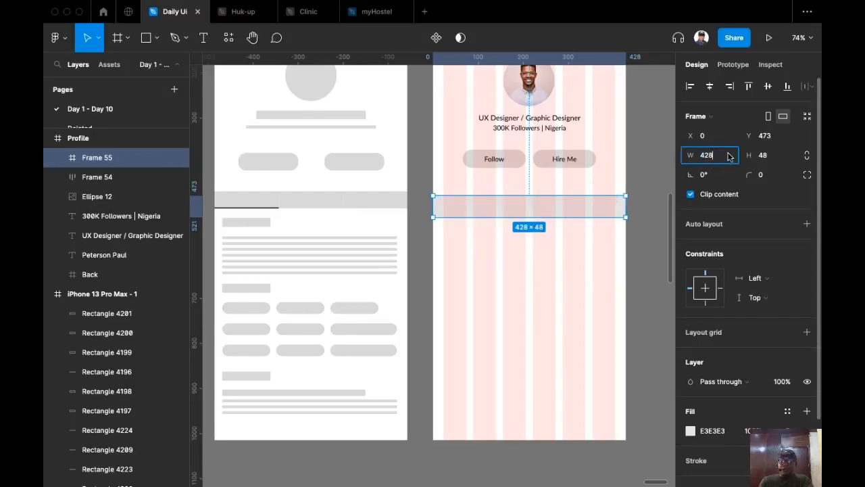
{"action": "type", "text": "/3"}
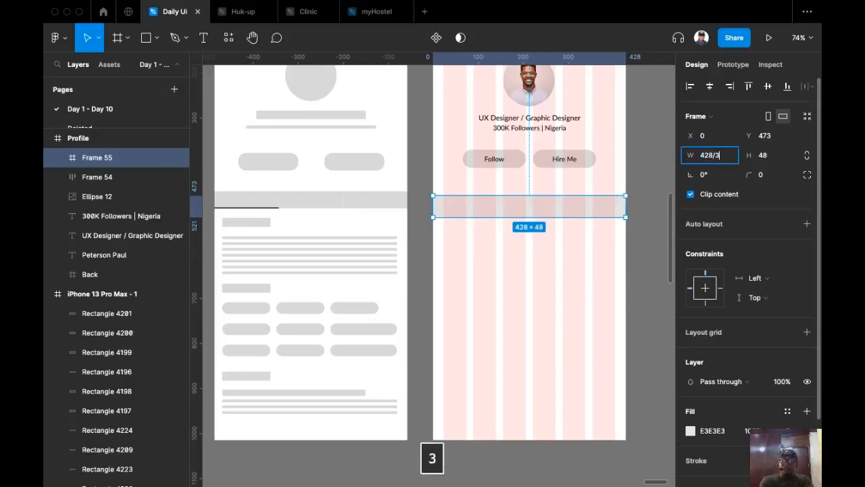
{"action": "key", "text": "Return"}
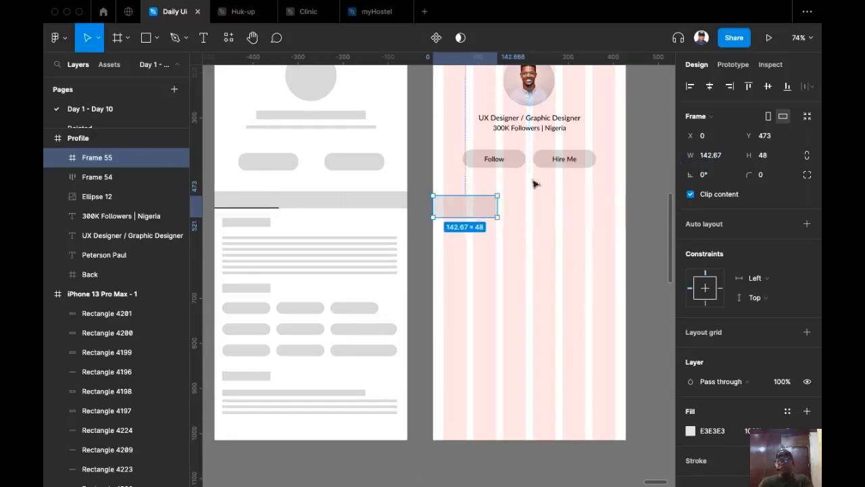
{"action": "left_click_drag", "start_coordinate": [465, 210], "coordinate": [524, 207]}
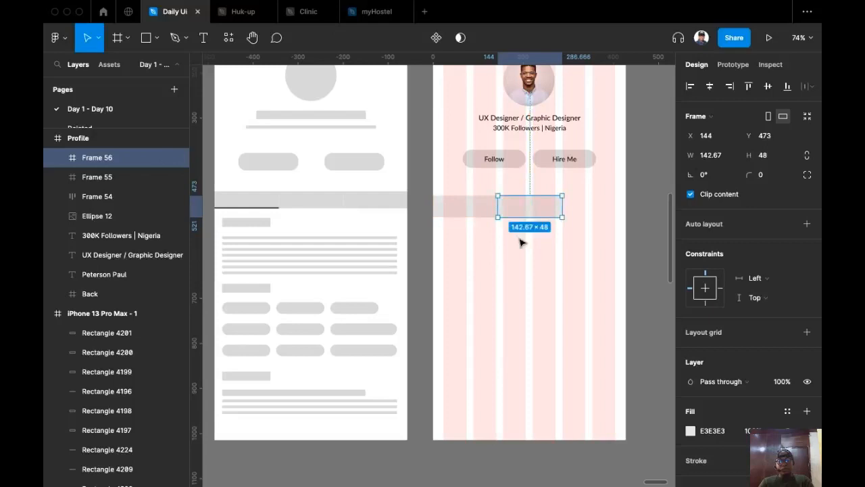
{"action": "key", "text": "super+d"}
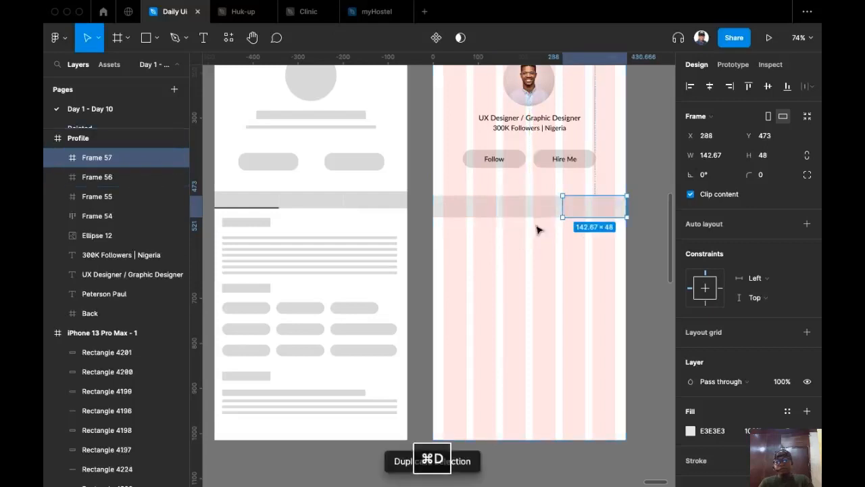
Wrap all three tiles into one auto-layout row, Frame 58.
{"action": "left_click", "coordinate": [520, 248]}
{"action": "left_click", "coordinate": [523, 210]}
{"action": "left_click", "coordinate": [611, 214], "text": "shift"}
{"action": "left_click", "coordinate": [475, 214], "text": "shift"}
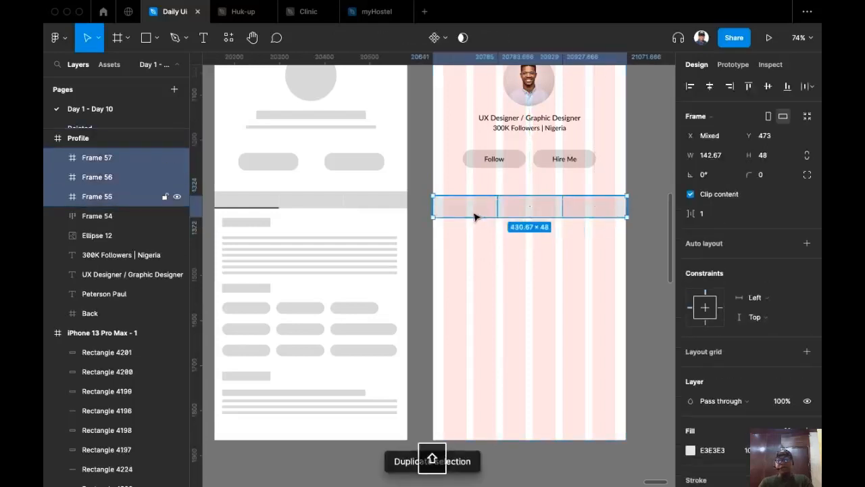
{"action": "key", "text": "shift+a"}
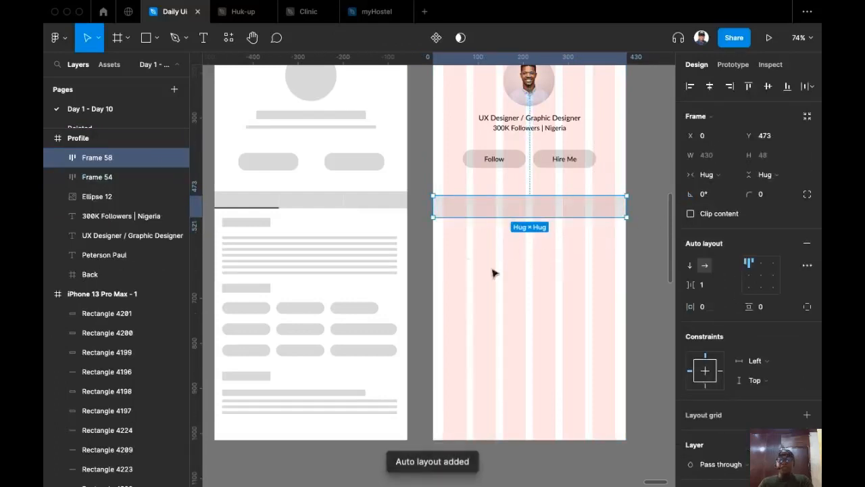
Copy the Follow label into the first tile and retype it as 'Portfolio'.
{"action": "double_click", "coordinate": [467, 213]}
{"action": "left_click", "coordinate": [528, 212]}
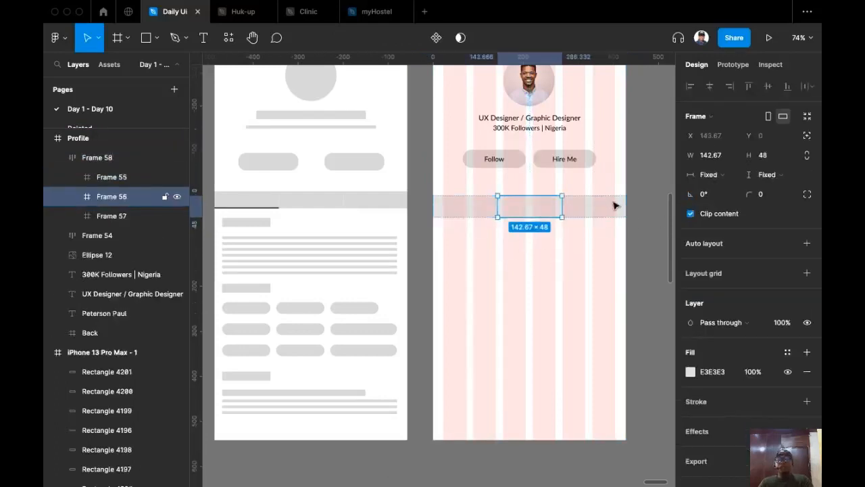
{"action": "left_click", "coordinate": [605, 207]}
{"action": "scroll", "coordinate": [521, 275], "scroll_direction": "up", "scroll_amount": 1}
{"action": "scroll", "coordinate": [521, 275], "scroll_direction": "left", "scroll_amount": 1}
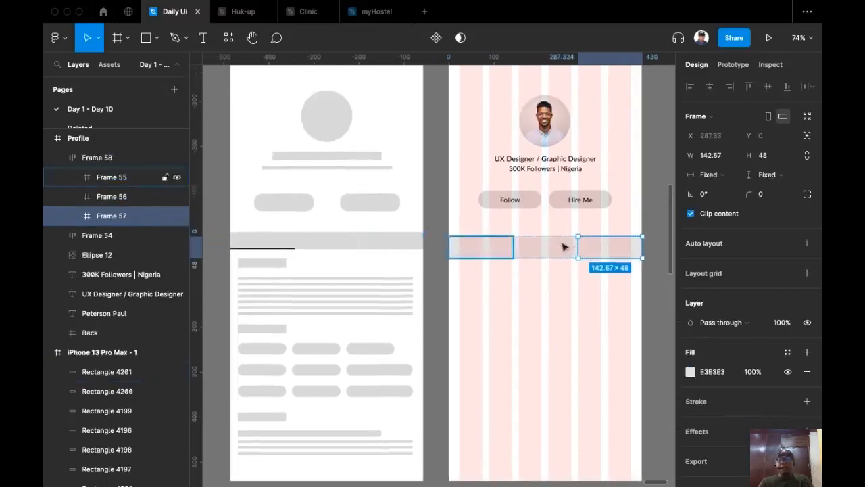
{"action": "left_click", "coordinate": [516, 202], "text": "super"}
{"action": "left_click_drag", "start_coordinate": [515, 202], "coordinate": [486, 251]}
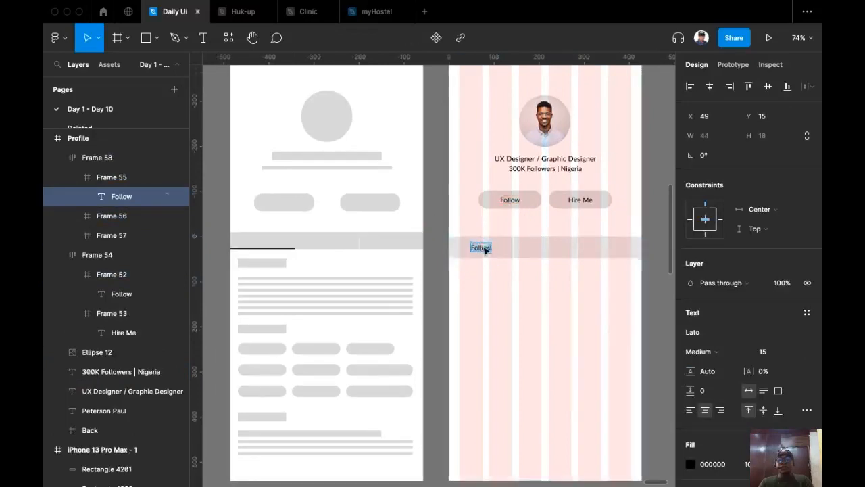
{"action": "type", "text": "Po"}
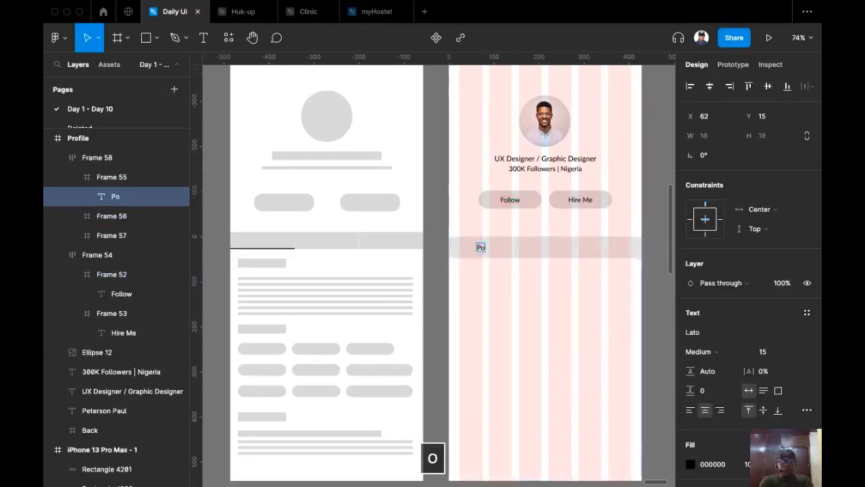
{"action": "type", "text": "rtfolio"}
{"action": "key", "text": "Escape"}
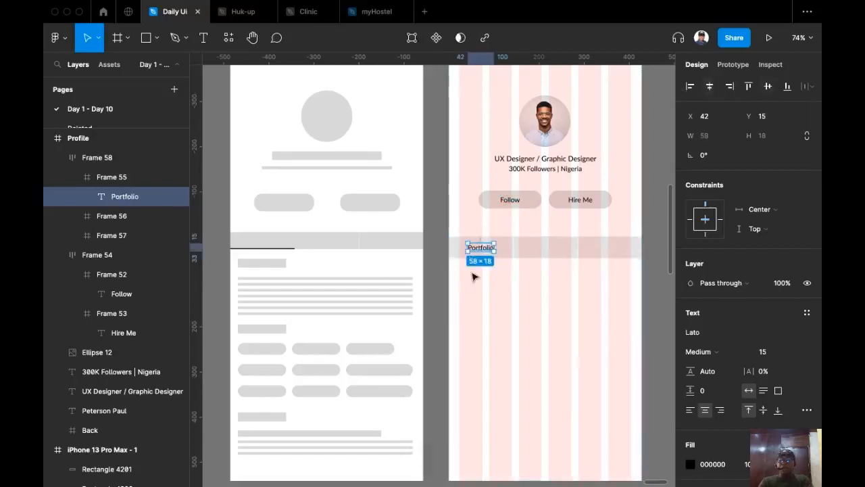
Set the Portfolio label to font size 16 and Regular weight.
{"action": "left_click", "coordinate": [797, 352]}
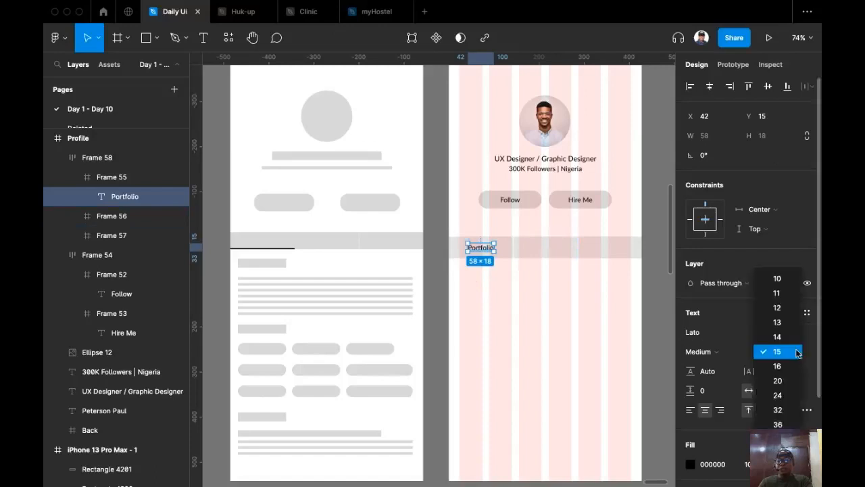
{"action": "left_click", "coordinate": [789, 365]}
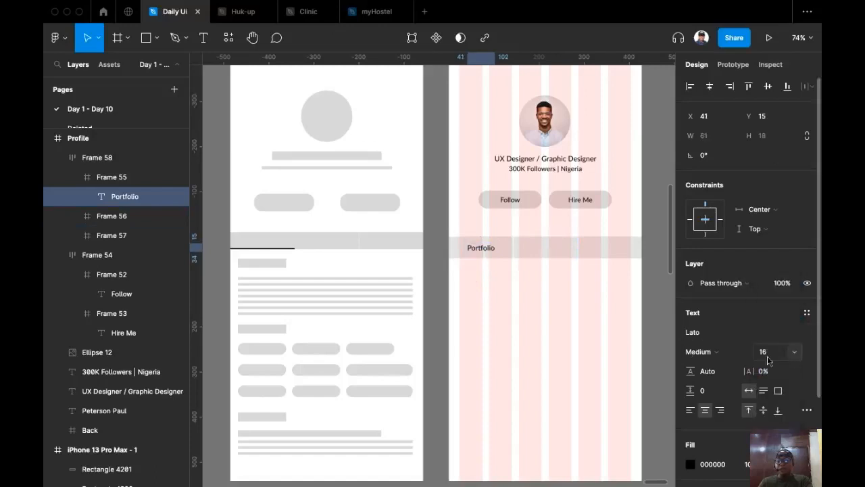
{"action": "left_click", "coordinate": [707, 356]}
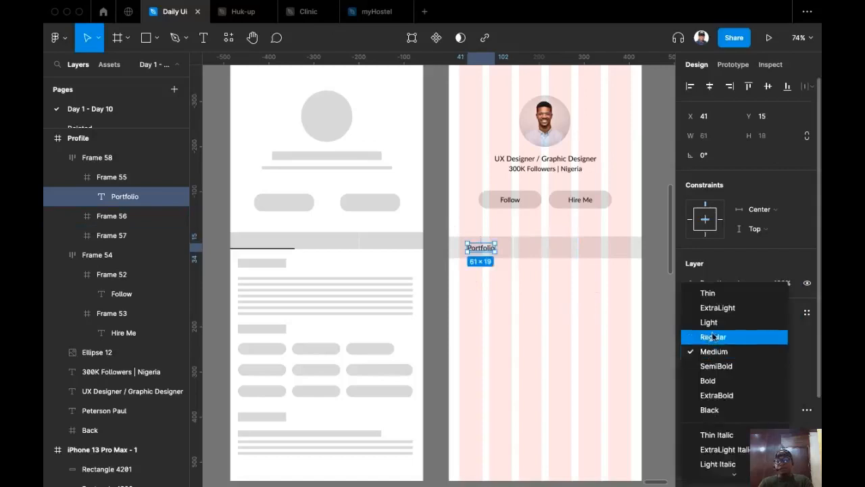
{"action": "left_click", "coordinate": [708, 336]}
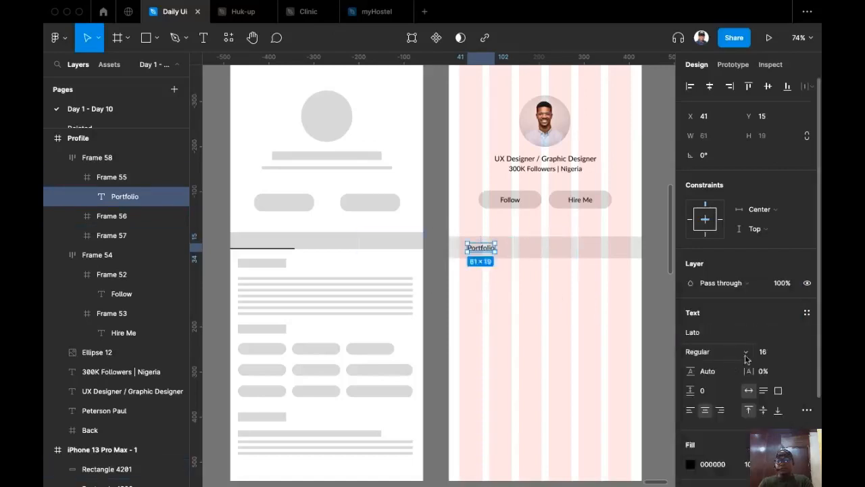
{"action": "scroll", "coordinate": [469, 281], "scroll_direction": "up", "scroll_amount": 5}
{"action": "scroll", "coordinate": [446, 260], "scroll_direction": "up", "scroll_amount": 4}
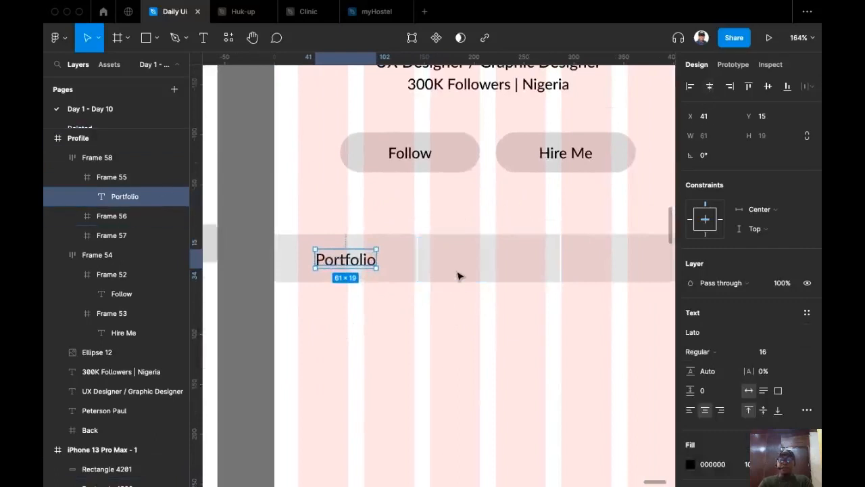
Paste a copy of the Portfolio label into the middle tile and retype it as 'Resume'.
{"action": "left_click", "coordinate": [418, 275]}
{"action": "left_click", "coordinate": [364, 267]}
{"action": "key", "text": "super+c"}
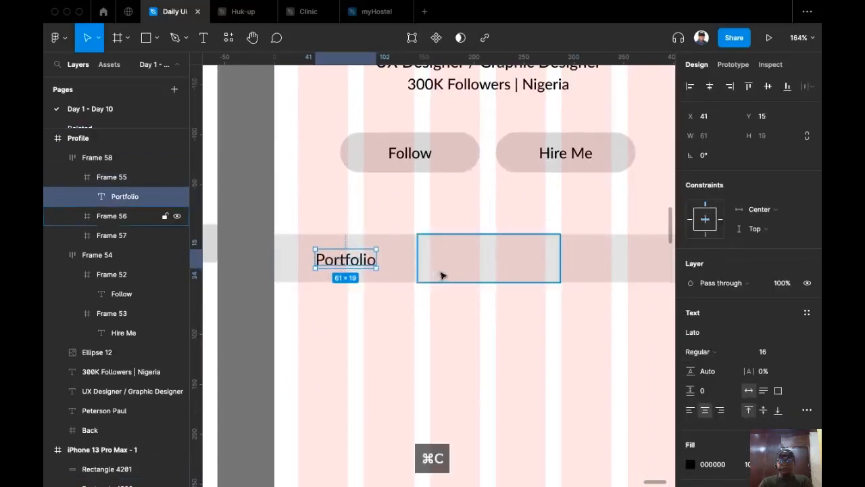
{"action": "left_click", "coordinate": [475, 281]}
{"action": "key", "text": "super+b"}
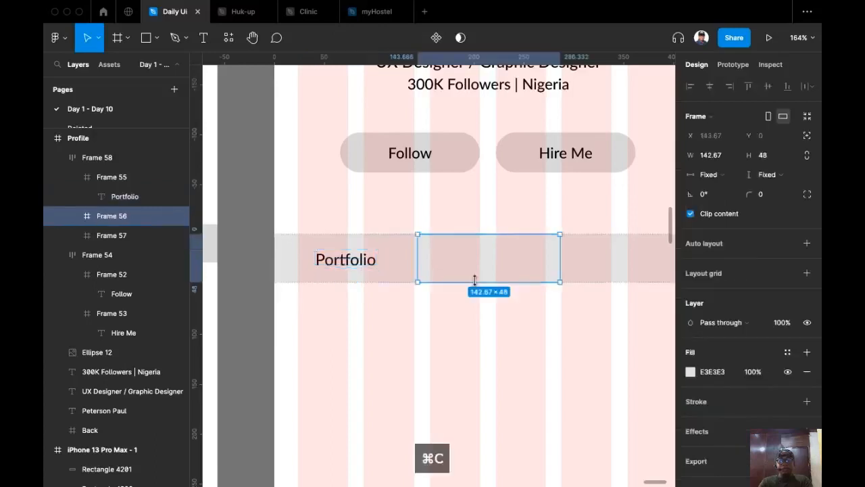
{"action": "double_click", "coordinate": [361, 267]}
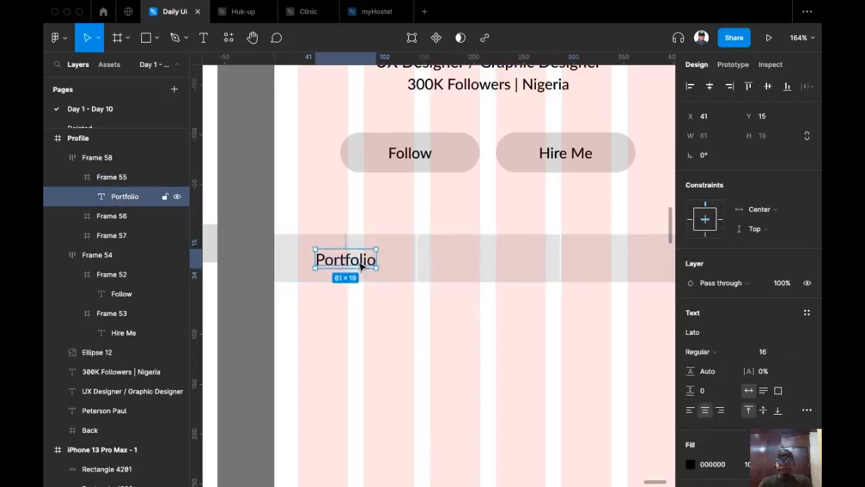
{"action": "key", "text": "super+c"}
{"action": "left_click", "coordinate": [483, 256]}
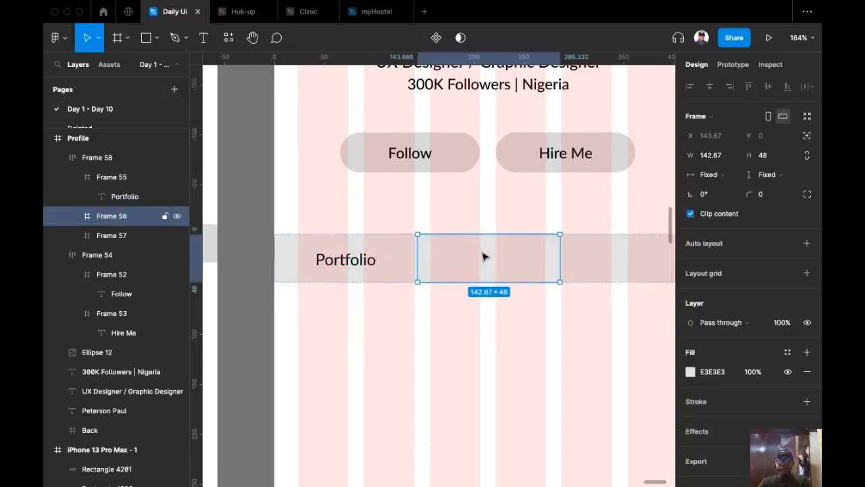
{"action": "key", "text": "super+v"}
{"action": "key", "text": "Return"}
{"action": "type", "text": "Resume"}
{"action": "key", "text": "Escape"}
Paste the label into the third tile and retype it as 'FAQs'.
{"action": "key", "text": "super+c"}
{"action": "scroll", "coordinate": [502, 296], "scroll_direction": "right", "scroll_amount": 3}
{"action": "left_click", "coordinate": [521, 270]}
{"action": "key", "text": "super+v"}
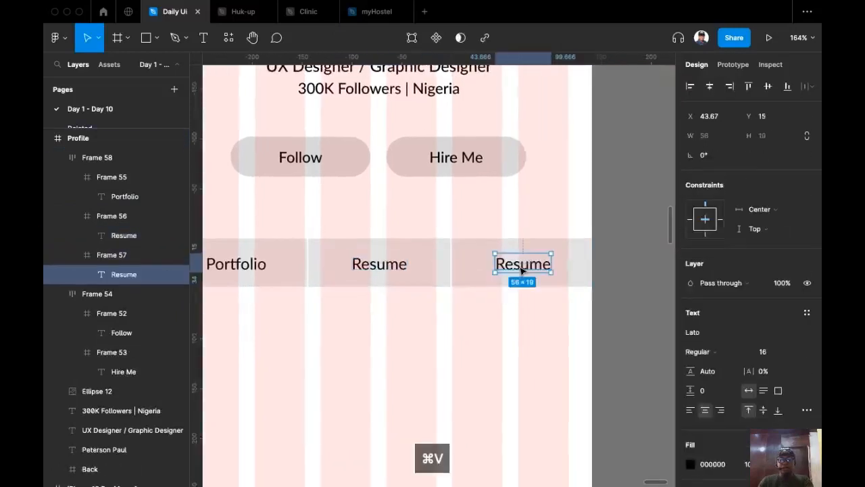
{"action": "key", "text": "Return"}
{"action": "type", "text": "FAQS"}
{"action": "key", "text": "BackSpace"}
{"action": "type", "text": "s"}
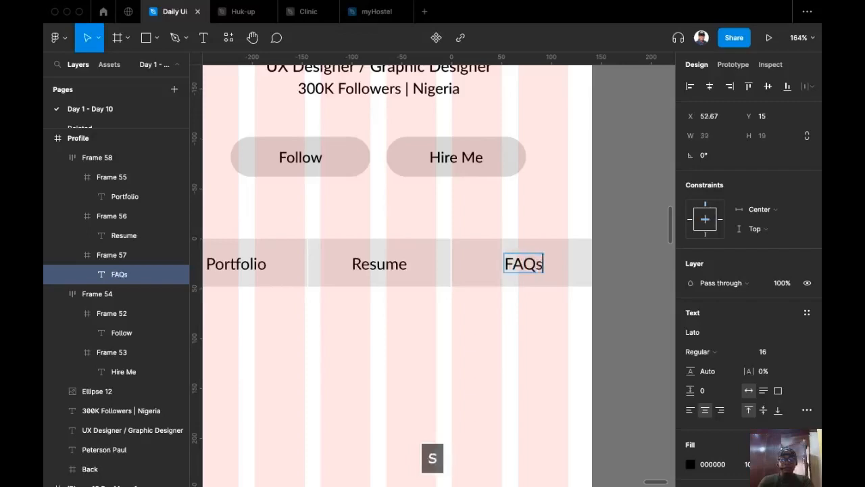
{"action": "key", "text": "Escape"}
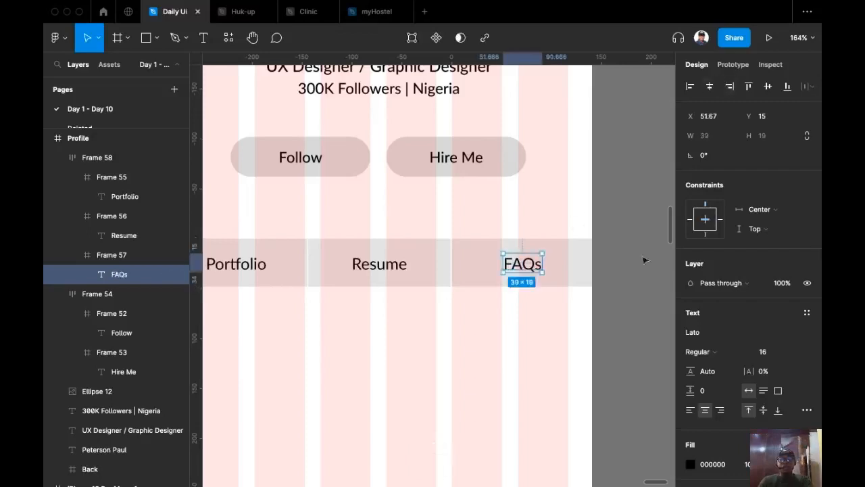
{"action": "left_click", "coordinate": [613, 282]}
{"action": "scroll", "coordinate": [555, 338], "scroll_direction": "left", "scroll_amount": 2}
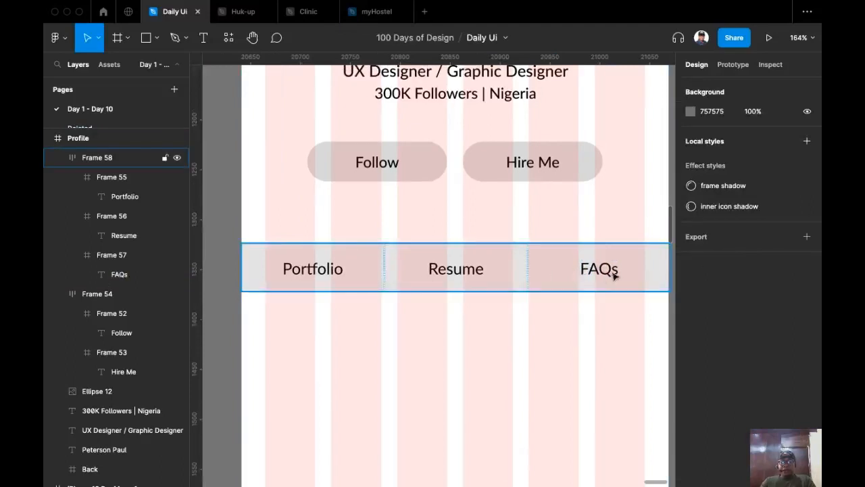
{"action": "scroll", "coordinate": [436, 371], "scroll_direction": "down", "scroll_amount": 2}
{"action": "scroll", "coordinate": [436, 367], "scroll_direction": "down", "scroll_amount": 2}
{"action": "scroll", "coordinate": [429, 317], "scroll_direction": "down", "scroll_amount": 3}
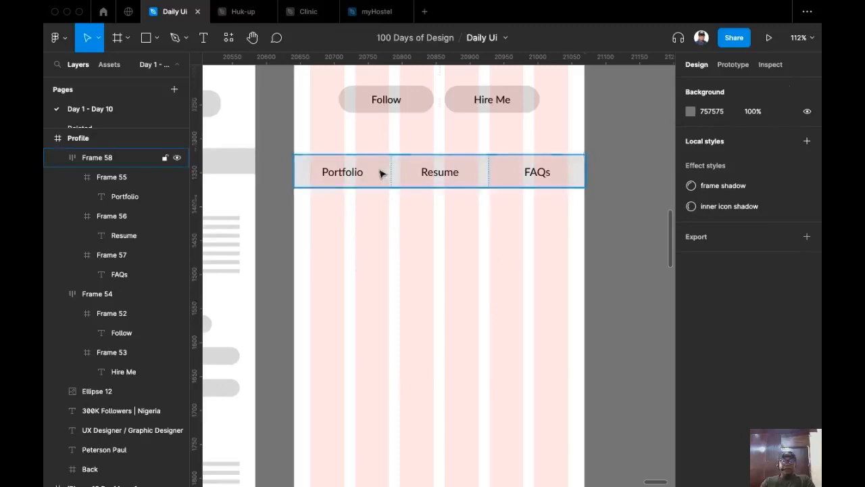
Add a black stroke of weight 2 to the Portfolio tile.
{"action": "double_click", "coordinate": [373, 175]}
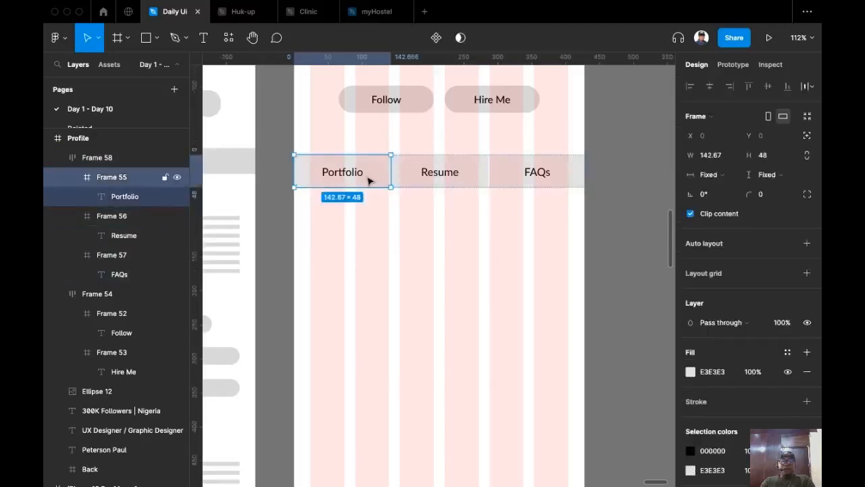
{"action": "scroll", "coordinate": [369, 180], "scroll_direction": "up", "scroll_amount": 2}
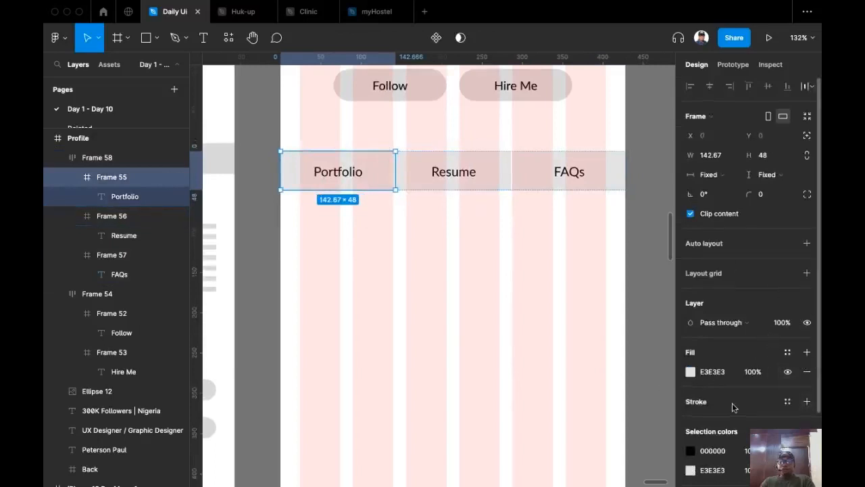
{"action": "scroll", "coordinate": [735, 407], "scroll_direction": "down", "scroll_amount": 3}
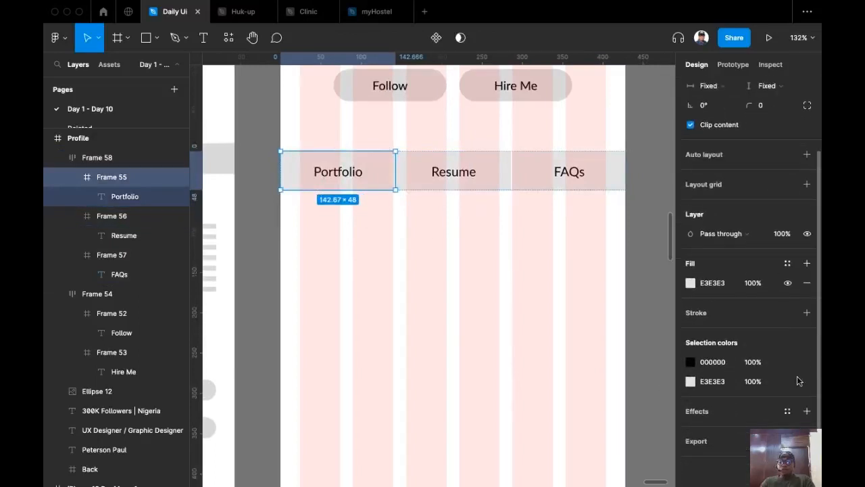
{"action": "left_click", "coordinate": [807, 313]}
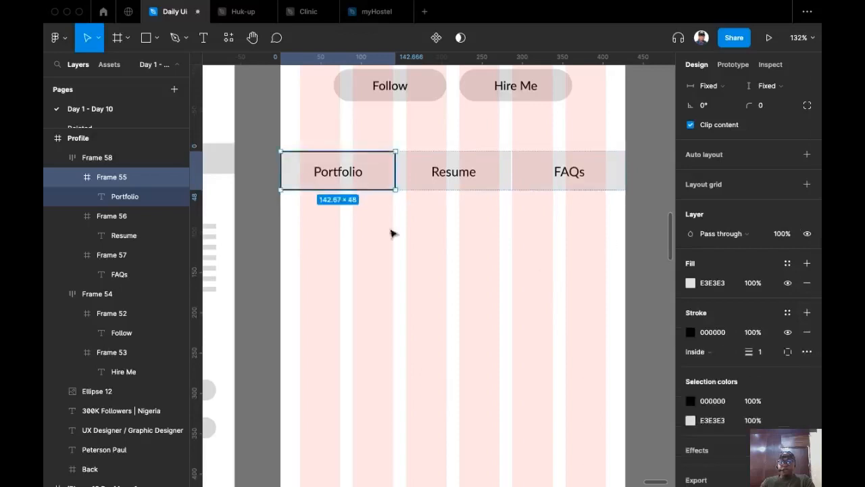
{"action": "left_click", "coordinate": [761, 351]}
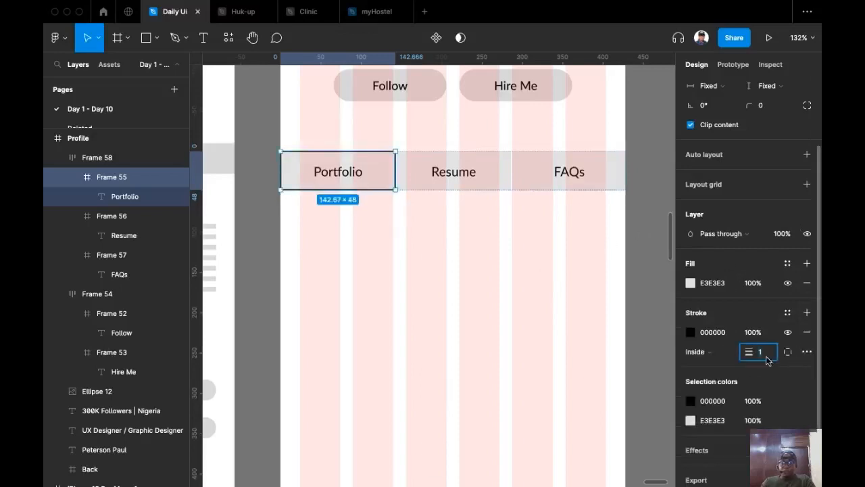
{"action": "key", "text": "Up"}
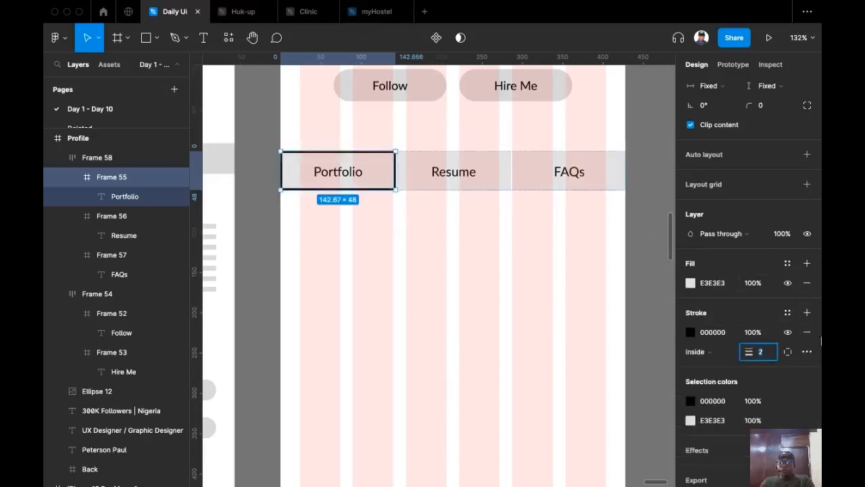
Limit the Portfolio tile's stroke to the bottom side only.
{"action": "left_click", "coordinate": [787, 352]}
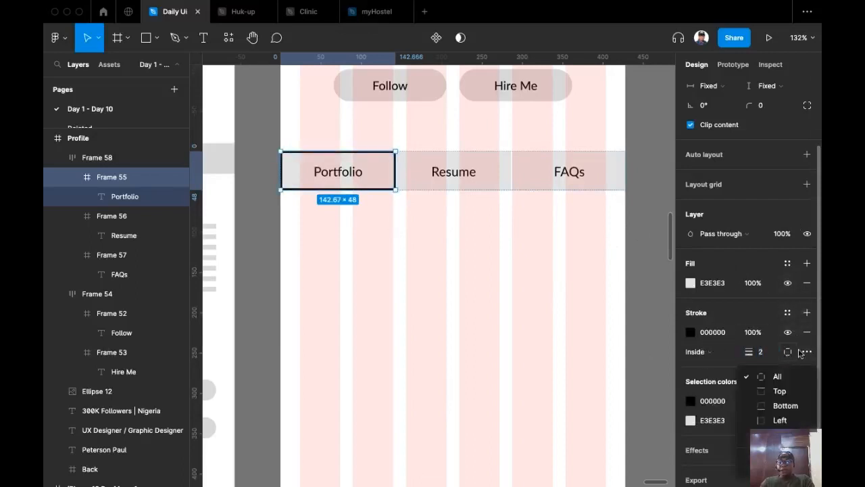
{"action": "left_click", "coordinate": [784, 405]}
{"action": "left_click", "coordinate": [467, 344]}
{"action": "scroll", "coordinate": [467, 338], "scroll_direction": "right", "scroll_amount": 3}
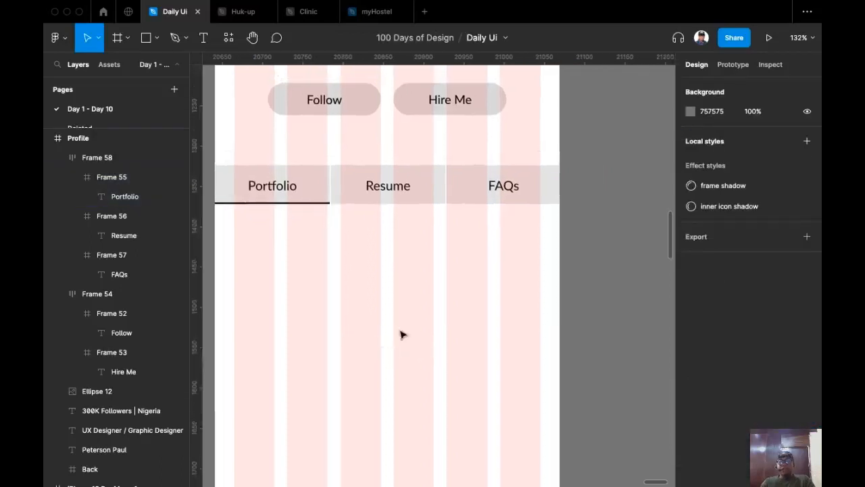
{"action": "scroll", "coordinate": [402, 335], "scroll_direction": "down", "scroll_amount": 5}
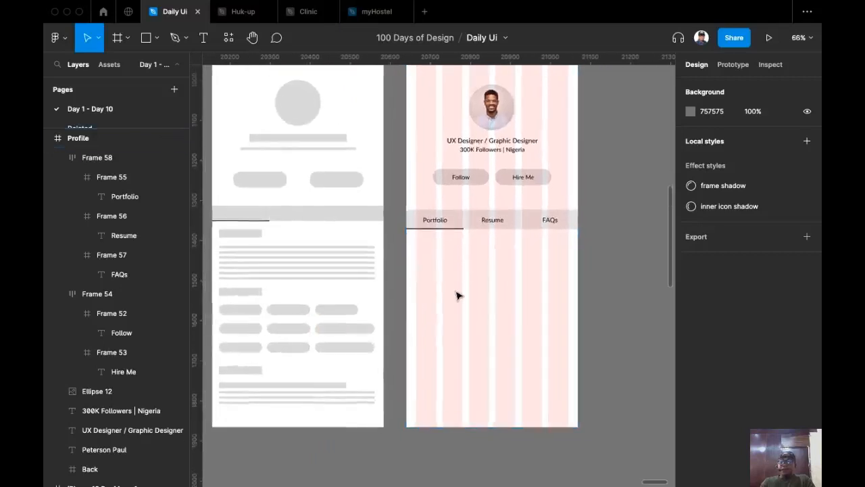
{"action": "scroll", "coordinate": [463, 284], "scroll_direction": "down", "scroll_amount": 3}
{"action": "scroll", "coordinate": [464, 284], "scroll_direction": "left", "scroll_amount": 2}
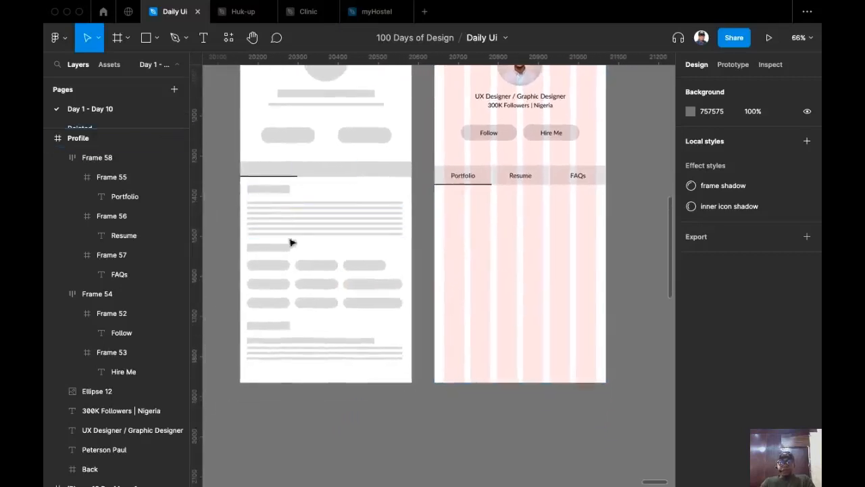
{"action": "scroll", "coordinate": [465, 226], "scroll_direction": "up", "scroll_amount": 2}
{"action": "scroll", "coordinate": [465, 226], "scroll_direction": "right", "scroll_amount": 5}
Copy the Follow text below the Portfolio tab and retype it as 'About me'.
{"action": "left_click", "coordinate": [324, 153], "text": "super"}
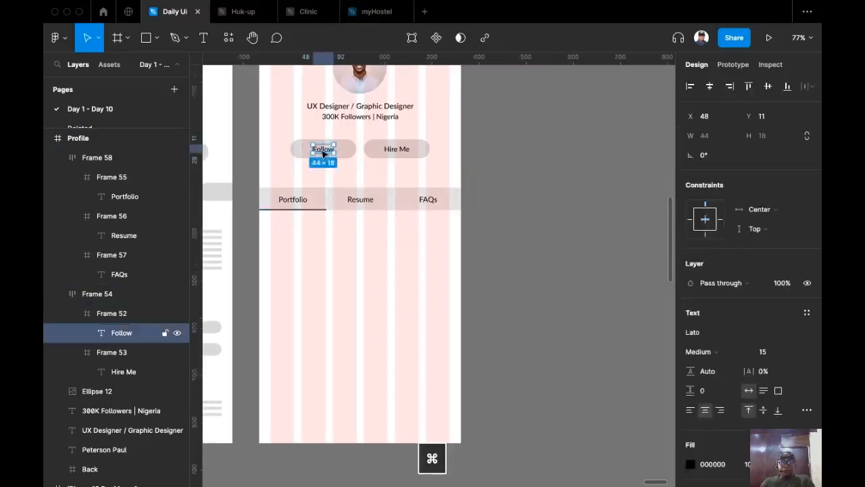
{"action": "left_click_drag", "start_coordinate": [323, 153], "coordinate": [318, 267]}
{"action": "scroll", "coordinate": [318, 268], "scroll_direction": "up", "scroll_amount": 5}
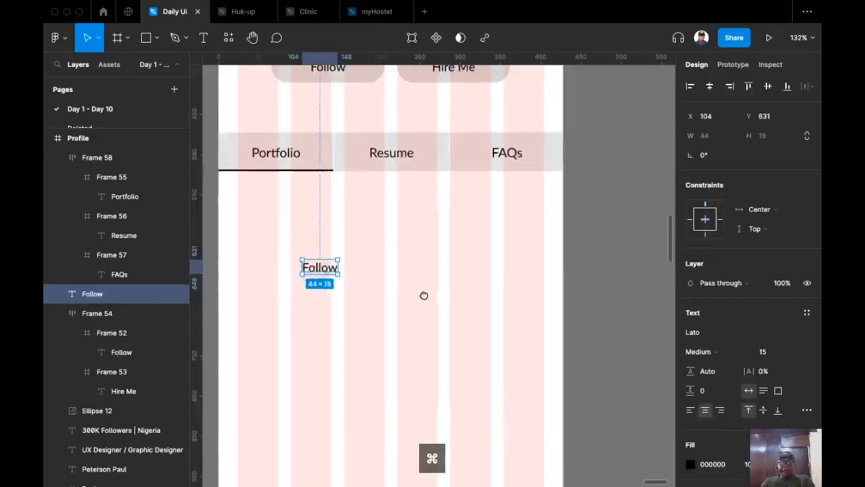
{"action": "scroll", "coordinate": [424, 295], "scroll_direction": "left", "scroll_amount": 5}
{"action": "scroll", "coordinate": [424, 295], "scroll_direction": "up", "scroll_amount": 1}
{"action": "left_click_drag", "start_coordinate": [436, 300], "coordinate": [371, 231]}
{"action": "double_click", "coordinate": [371, 232]}
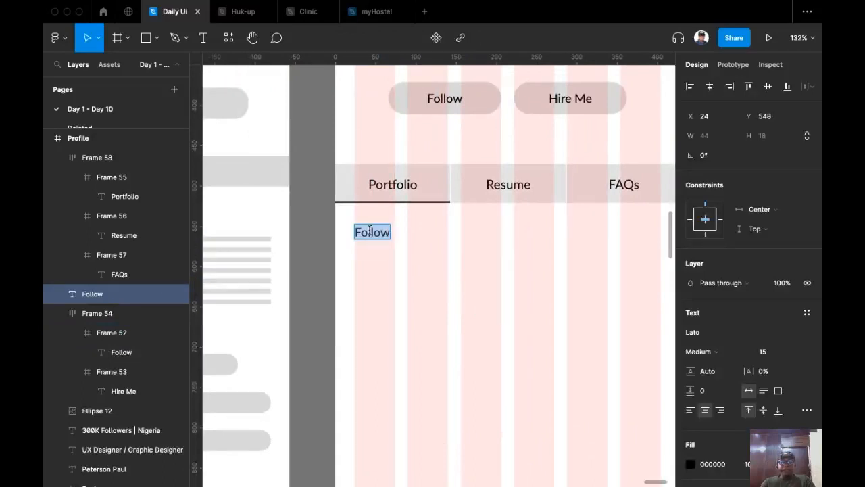
{"action": "type", "text": "Abou"}
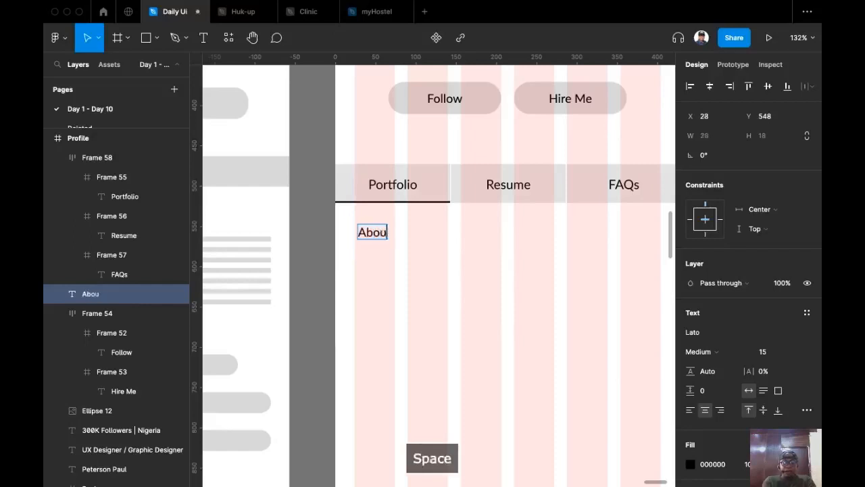
{"action": "type", "text": "t Me"}
{"action": "key", "text": "BackSpace"}
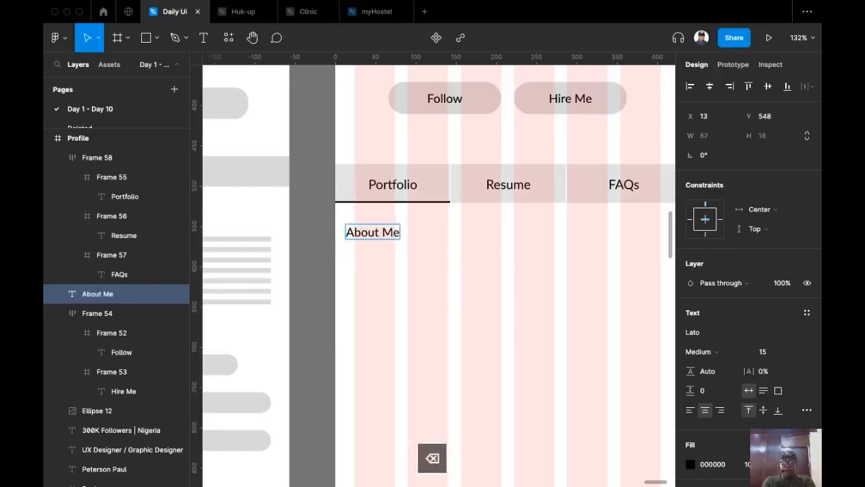
{"action": "key", "text": "BackSpace"}
{"action": "key", "text": "BackSpace"}
{"action": "type", "text": "me"}
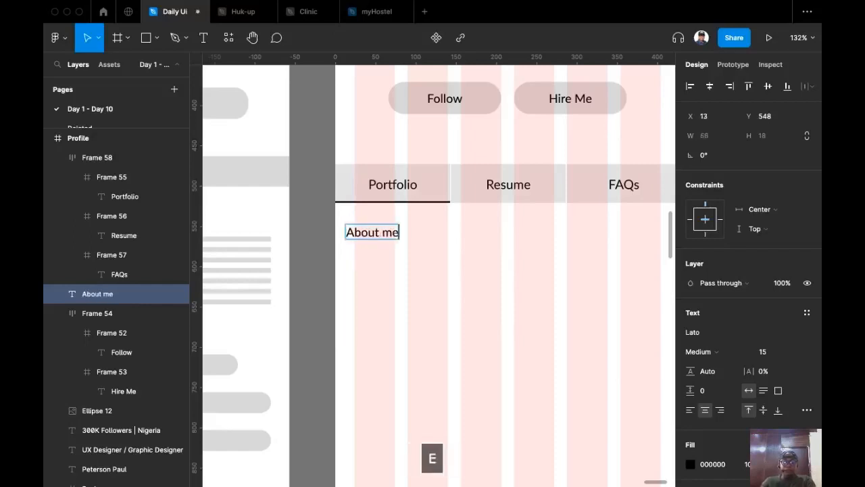
{"action": "key", "text": "Escape"}
Align the About me heading to X 24, left-align it, and set size 16.
{"action": "left_click_drag", "start_coordinate": [367, 238], "coordinate": [376, 241]}
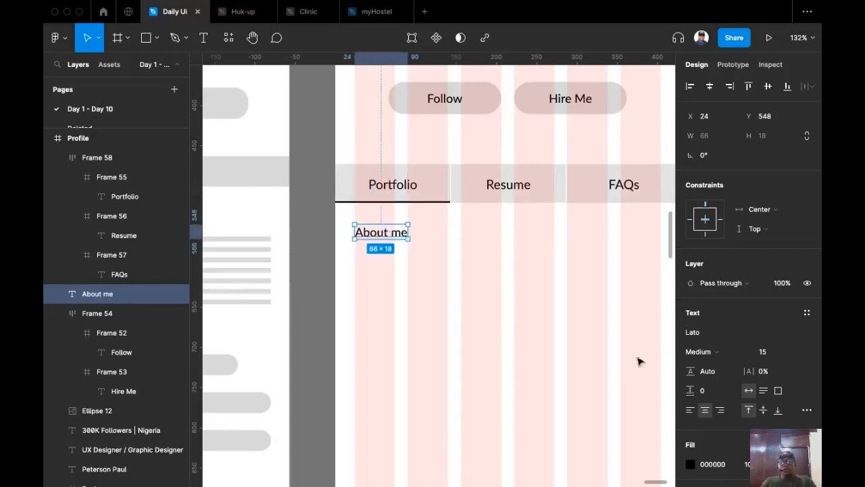
{"action": "left_click", "coordinate": [690, 410]}
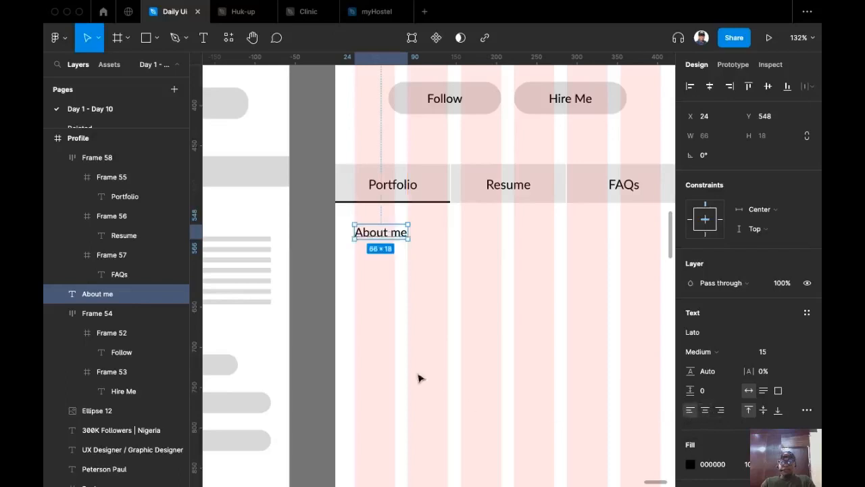
{"action": "scroll", "coordinate": [443, 357], "scroll_direction": "down", "scroll_amount": 1}
{"action": "scroll", "coordinate": [442, 357], "scroll_direction": "left", "scroll_amount": 1}
{"action": "scroll", "coordinate": [425, 319], "scroll_direction": "down", "scroll_amount": 5}
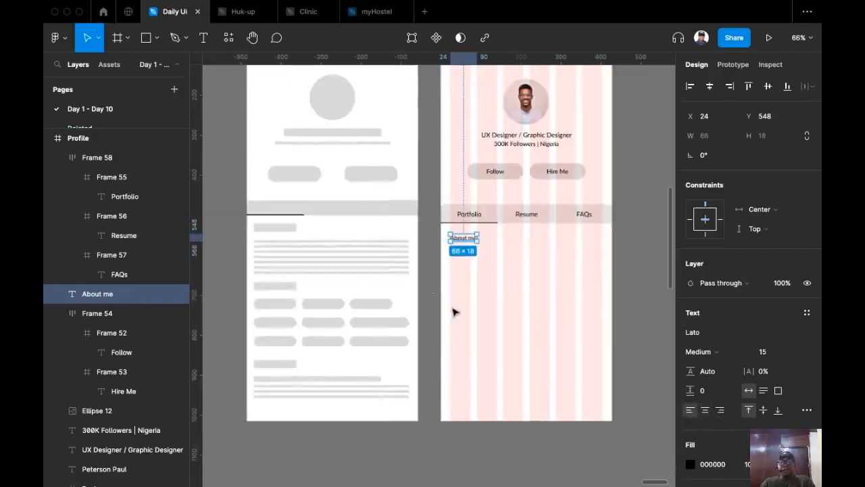
{"action": "scroll", "coordinate": [454, 279], "scroll_direction": "up", "scroll_amount": 3}
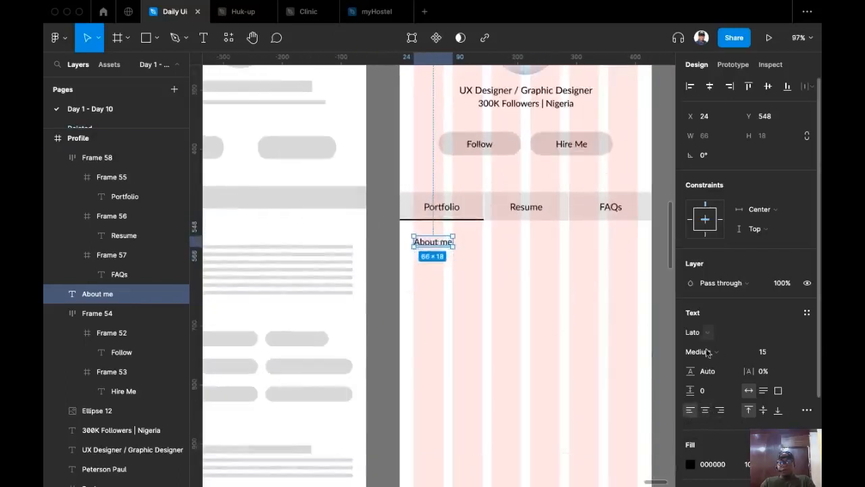
{"action": "left_click", "coordinate": [798, 352]}
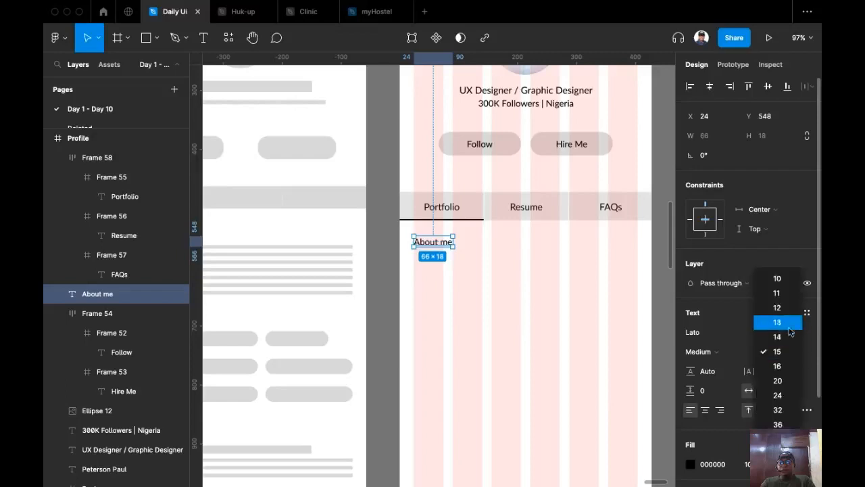
{"action": "left_click", "coordinate": [776, 366]}
{"action": "scroll", "coordinate": [514, 331], "scroll_direction": "down", "scroll_amount": 3}
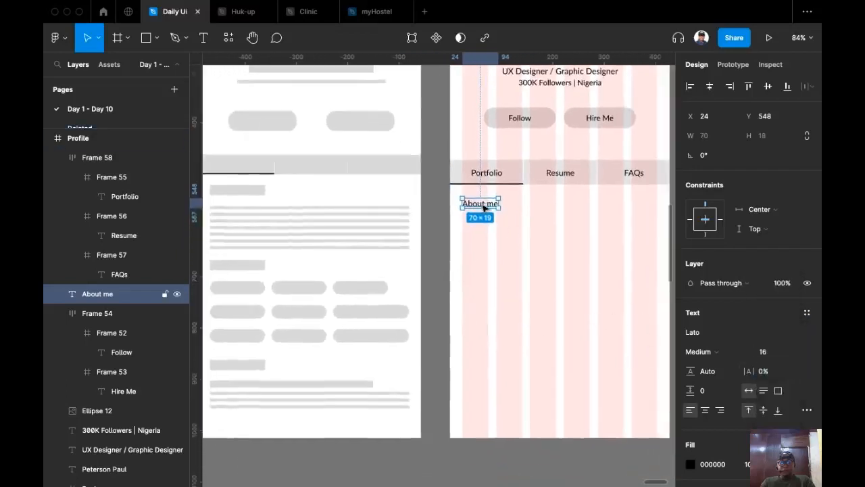
Duplicate the About me heading into a 380-wide, 118-tall paragraph box below it.
{"action": "left_click_drag", "start_coordinate": [484, 207], "coordinate": [488, 228]}
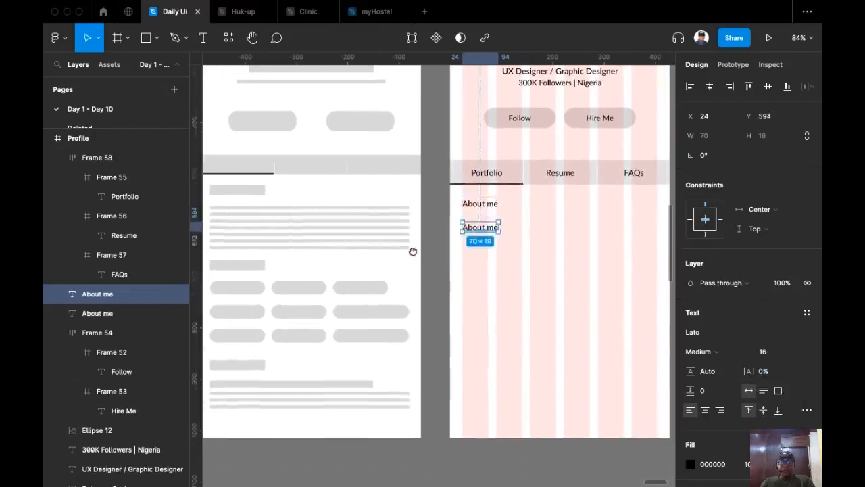
{"action": "scroll", "coordinate": [412, 251], "scroll_direction": "right", "scroll_amount": 3}
{"action": "left_click_drag", "start_coordinate": [385, 234], "coordinate": [540, 249]}
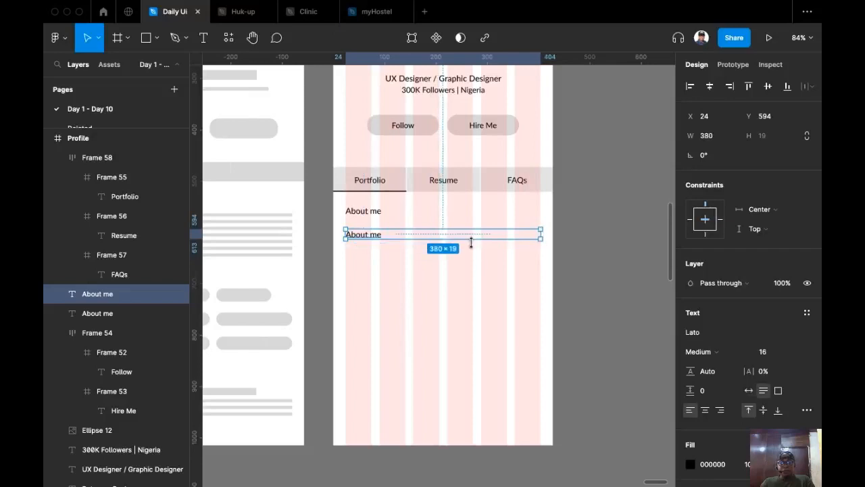
{"action": "left_click_drag", "start_coordinate": [471, 238], "coordinate": [476, 290]}
{"action": "scroll", "coordinate": [477, 290], "scroll_direction": "up", "scroll_amount": 3}
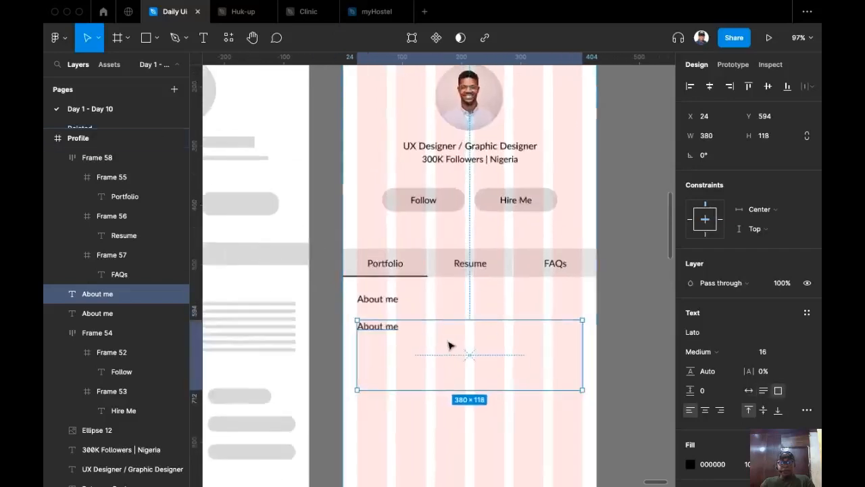
{"action": "key", "text": "Up"}
{"action": "key", "text": "Up"}
{"action": "key", "text": "Up"}
{"action": "key", "text": "Up"}
{"action": "key", "text": "Up"}
{"action": "key", "text": "Up"}
{"action": "key", "text": "Up"}
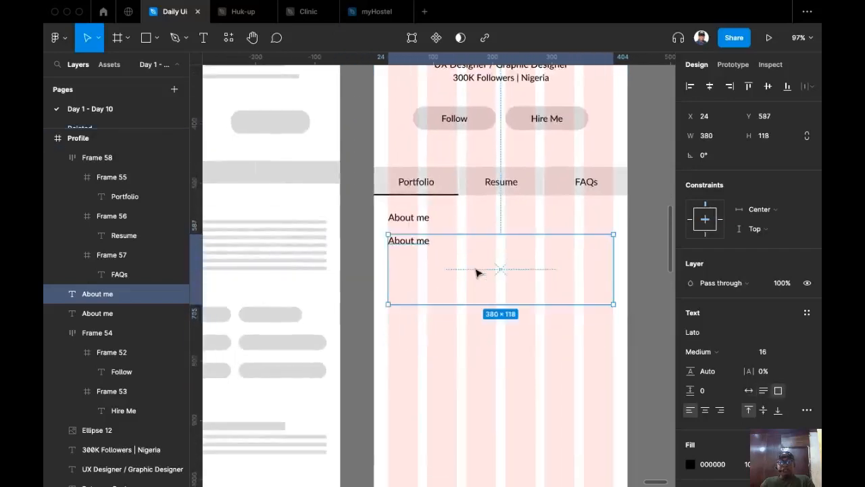
{"action": "left_click_drag", "start_coordinate": [478, 282], "coordinate": [452, 323]}
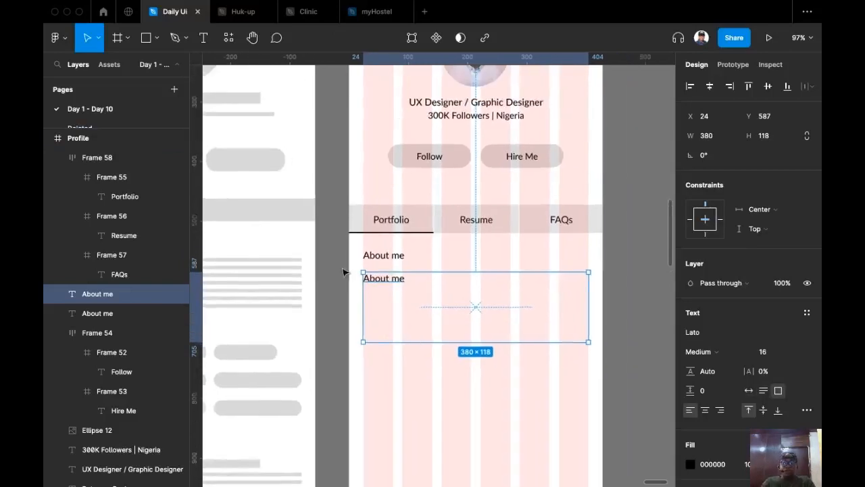
Fill the box with Content Reel's Lorem Ipsum (short), close the plugin, and shorten it to 78.
{"action": "key", "text": "super+slash"}
{"action": "key", "text": "Return"}
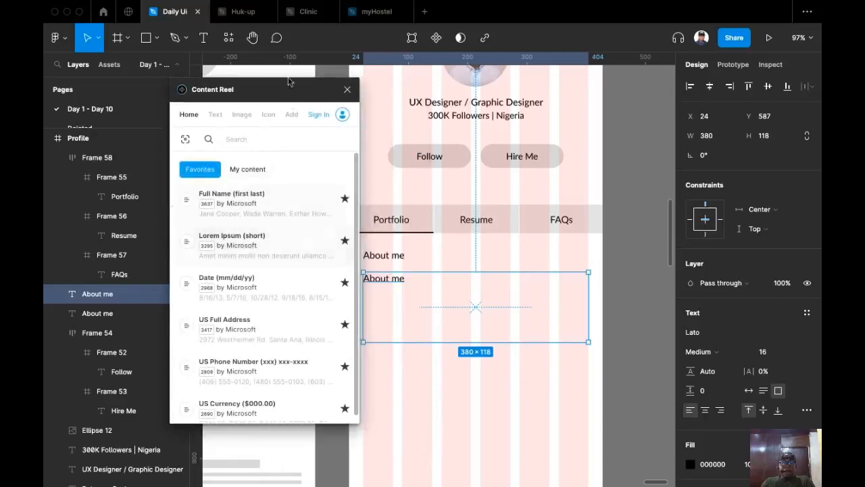
{"action": "left_click_drag", "start_coordinate": [284, 98], "coordinate": [252, 92]}
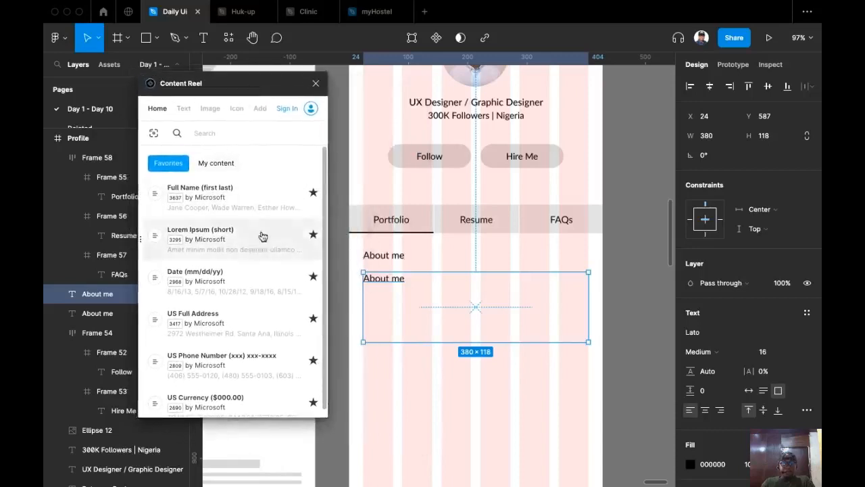
{"action": "left_click", "coordinate": [182, 112]}
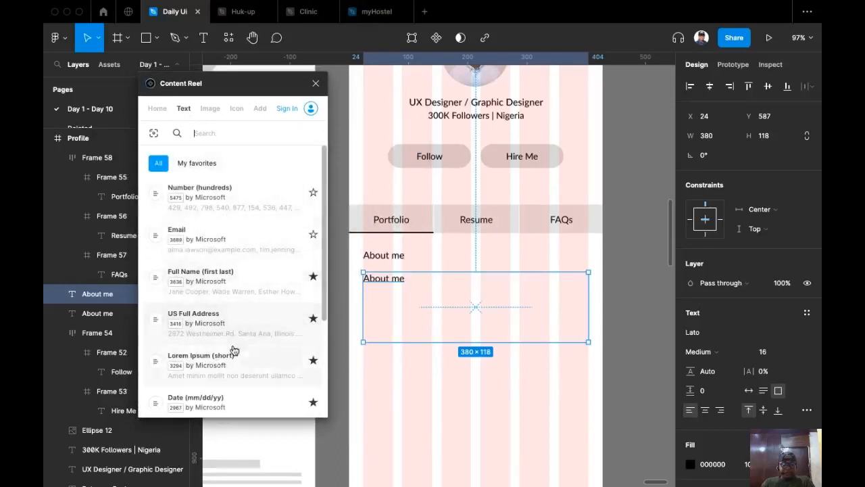
{"action": "left_click", "coordinate": [232, 375]}
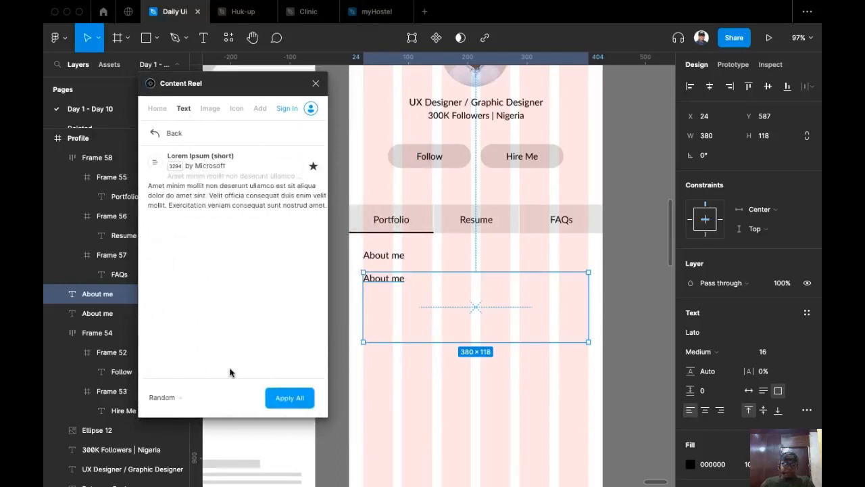
{"action": "left_click", "coordinate": [292, 397]}
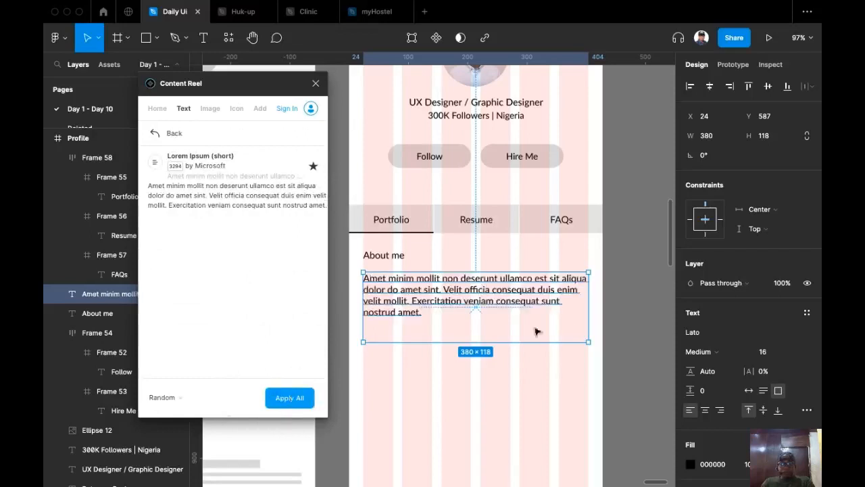
{"action": "left_click", "coordinate": [624, 311]}
{"action": "left_click", "coordinate": [453, 332]}
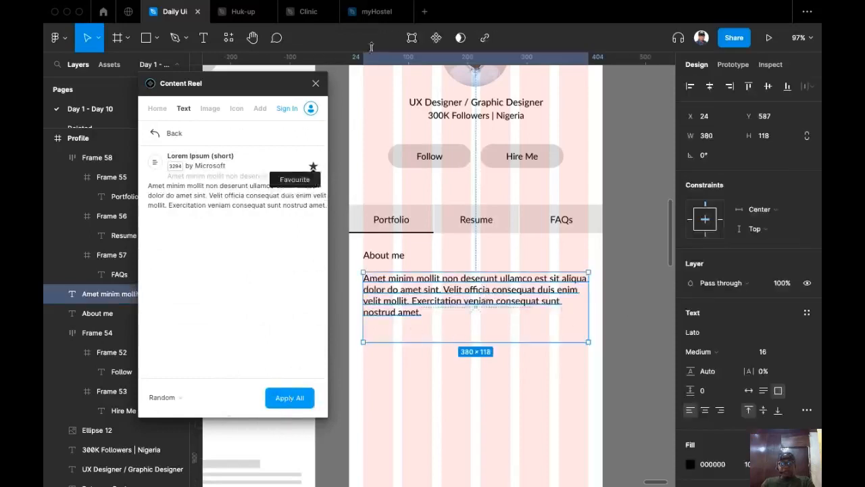
{"action": "left_click", "coordinate": [315, 84]}
{"action": "left_click_drag", "start_coordinate": [514, 342], "coordinate": [519, 319]}
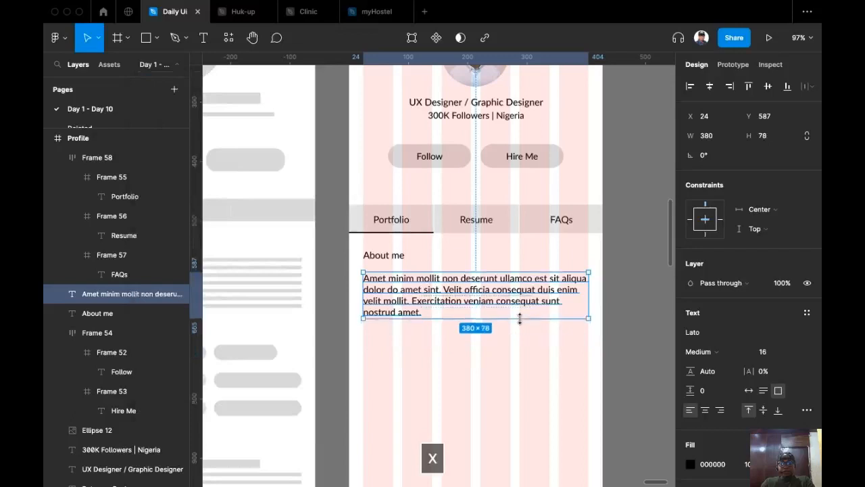
Set the paragraph text to size 14 with Auto height.
{"action": "left_click", "coordinate": [797, 354]}
{"action": "left_click", "coordinate": [778, 321]}
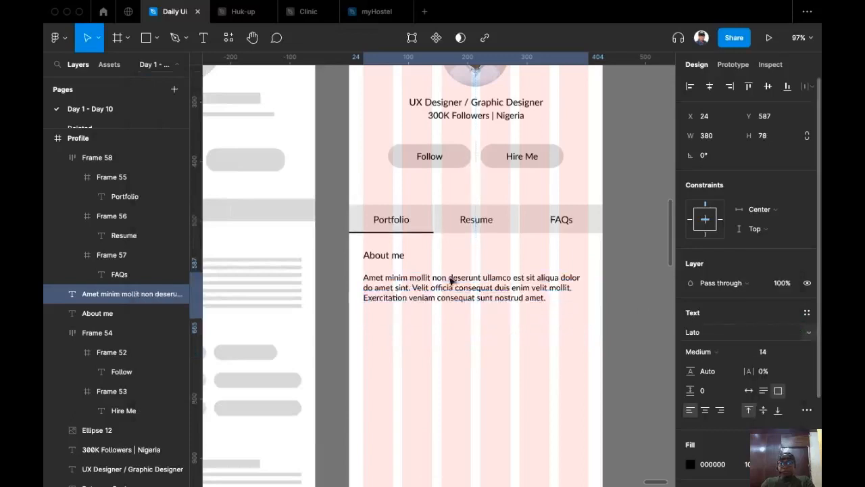
{"action": "left_click", "coordinate": [765, 392]}
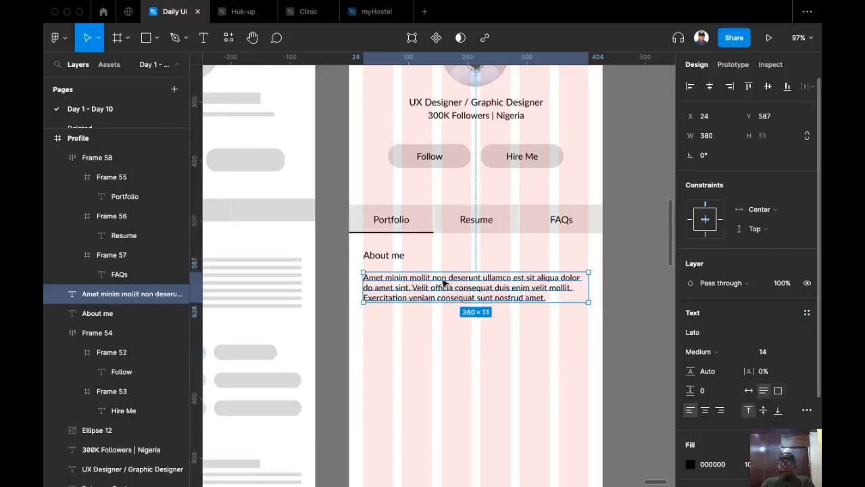
Set a 24 gap between the tab bar and the About me heading.
{"action": "left_click", "coordinate": [395, 259]}
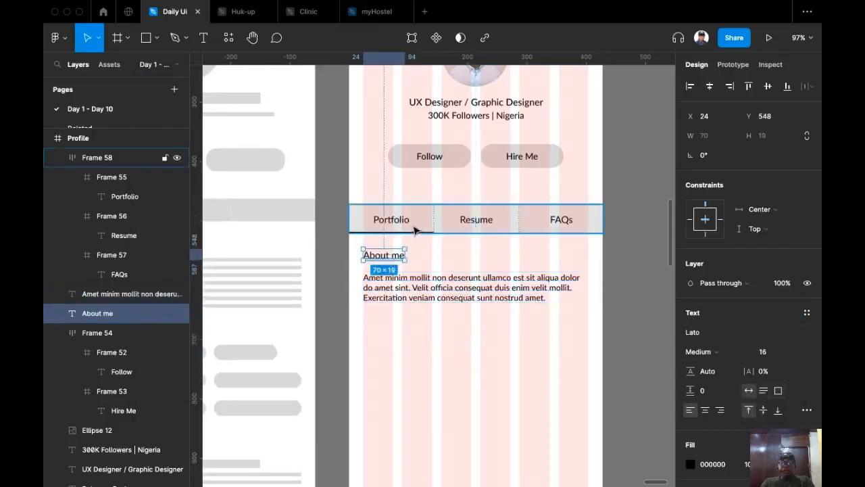
{"action": "left_click", "coordinate": [357, 229]}
{"action": "left_click", "coordinate": [378, 256]}
{"action": "left_click", "coordinate": [510, 232]}
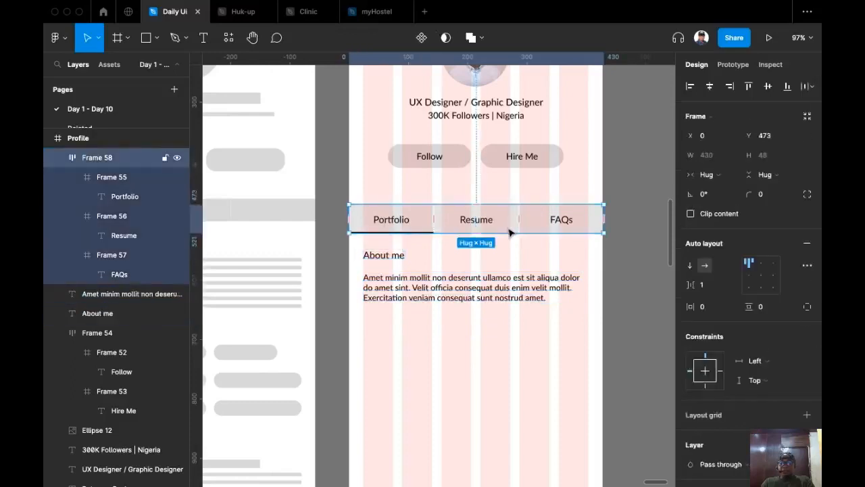
{"action": "left_click", "coordinate": [395, 255], "text": "shift"}
{"action": "left_click", "coordinate": [714, 215]}
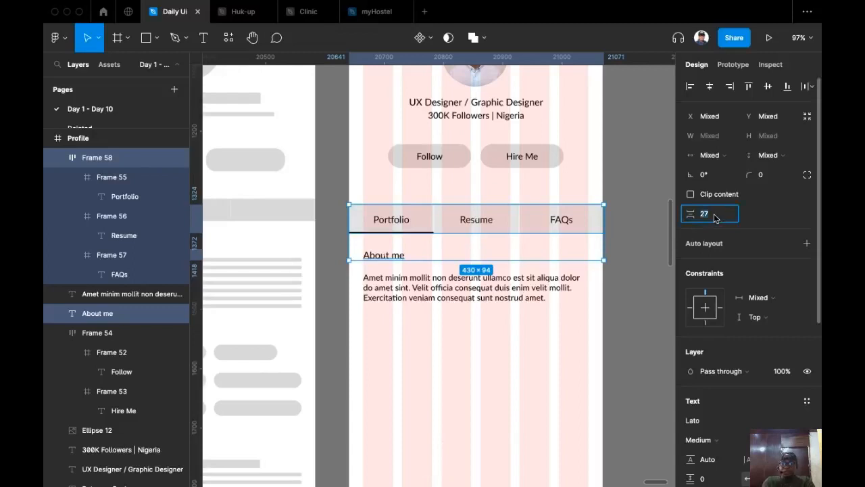
{"action": "type", "text": "24"}
{"action": "key", "text": "Return"}
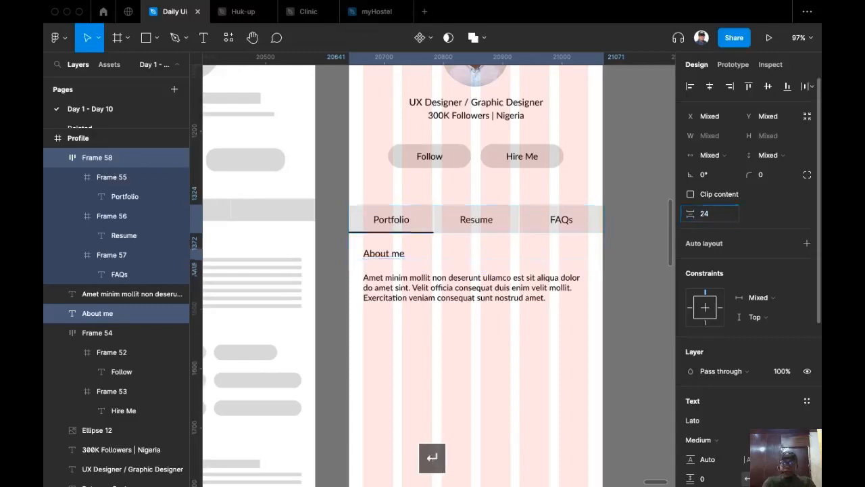
Set an 8 gap between the About me heading and the paragraph.
{"action": "left_click", "coordinate": [399, 328]}
{"action": "left_click", "coordinate": [396, 284]}
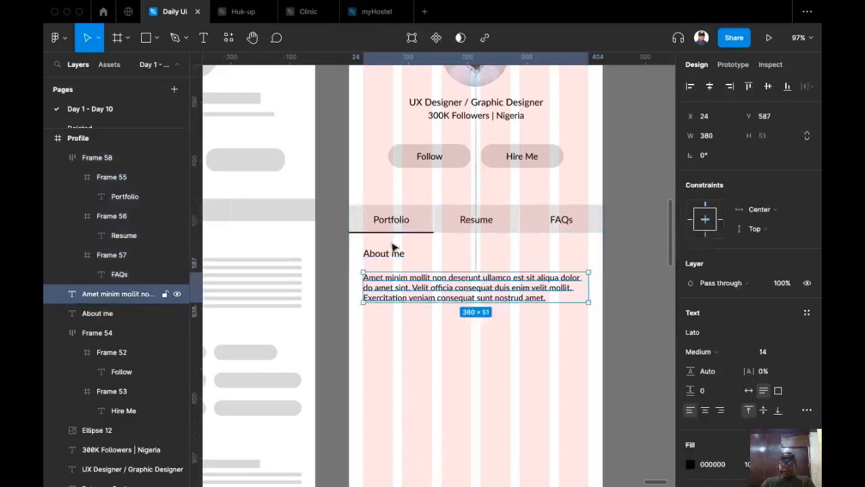
{"action": "left_click", "coordinate": [396, 253], "text": "shift"}
{"action": "left_click", "coordinate": [717, 178]}
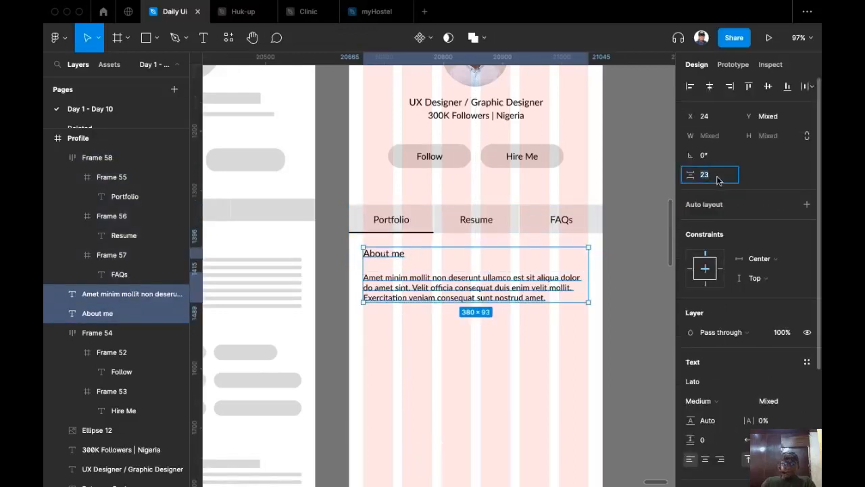
{"action": "type", "text": "8"}
{"action": "key", "text": "Return"}
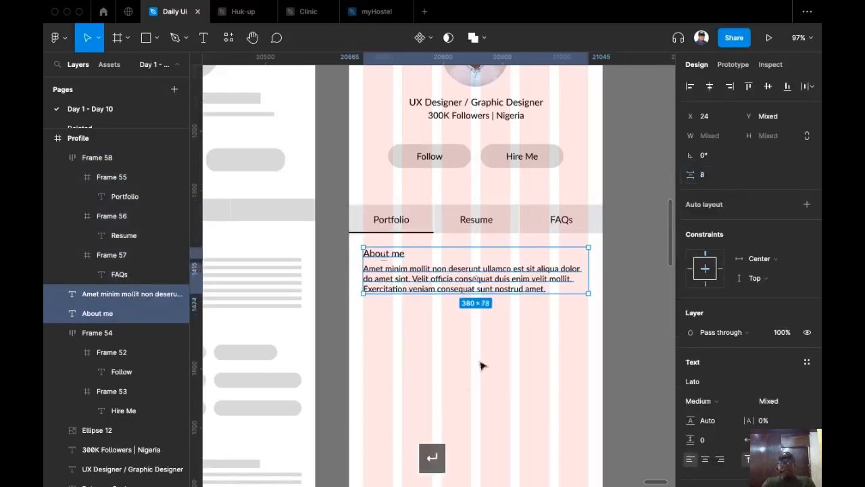
{"action": "left_click", "coordinate": [464, 368]}
Make the paragraph Regular weight with a line height of 20.
{"action": "scroll", "coordinate": [465, 368], "scroll_direction": "up", "scroll_amount": 3}
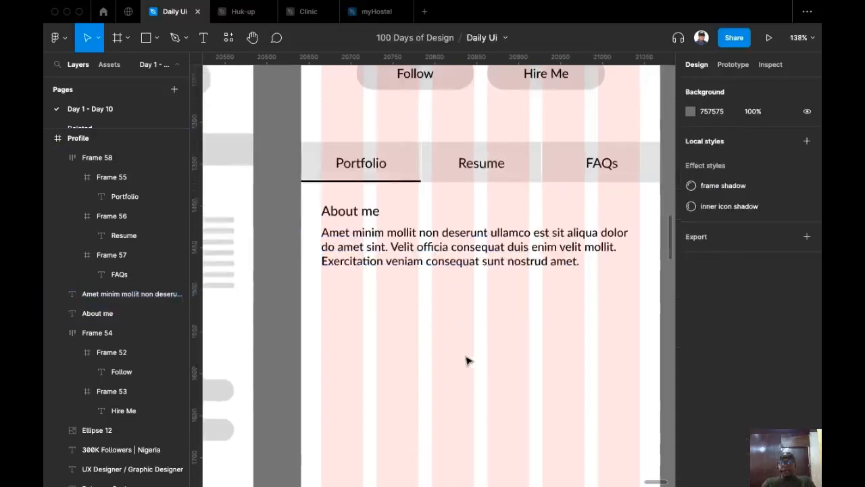
{"action": "left_click", "coordinate": [426, 248]}
{"action": "left_click", "coordinate": [727, 354]}
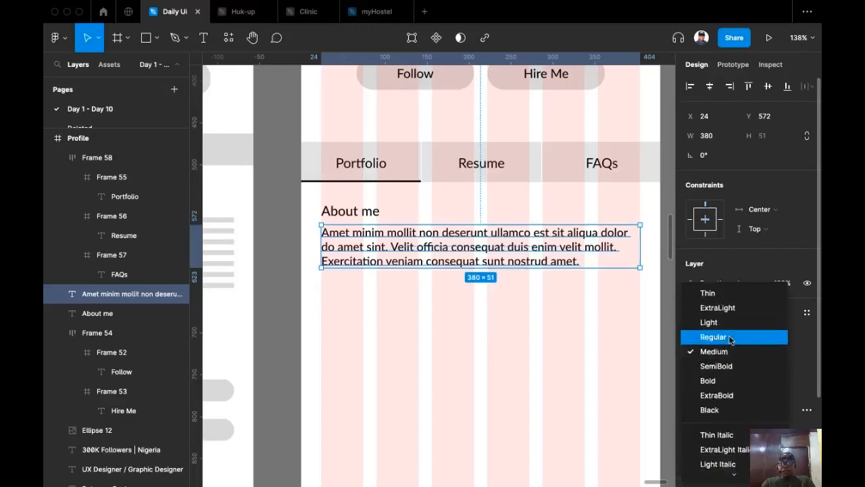
{"action": "left_click", "coordinate": [730, 337]}
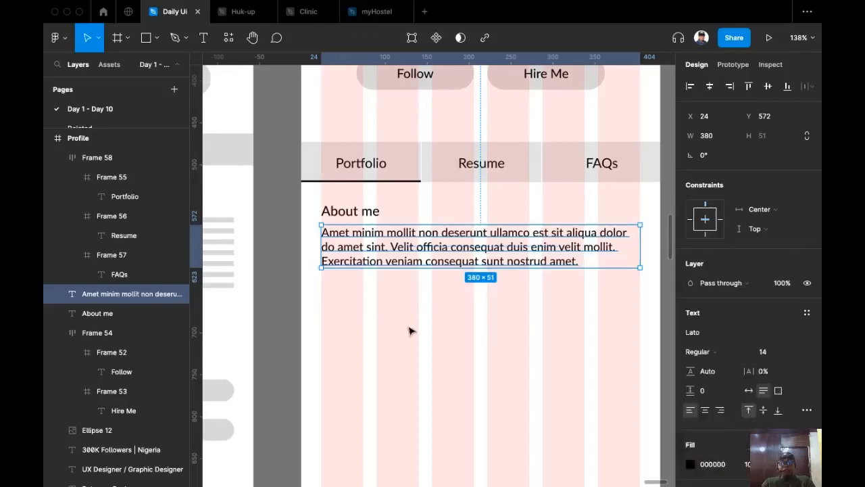
{"action": "left_click", "coordinate": [722, 369]}
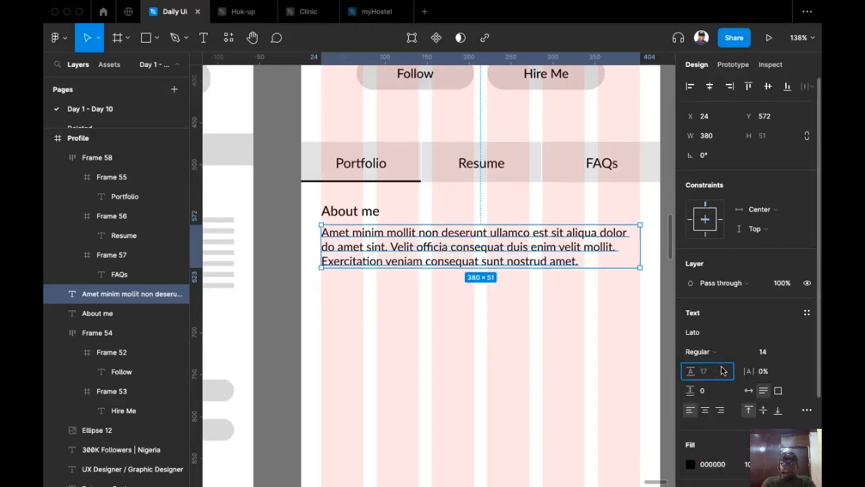
{"action": "type", "text": "20"}
{"action": "key", "text": "Return"}
{"action": "key", "text": "Return"}
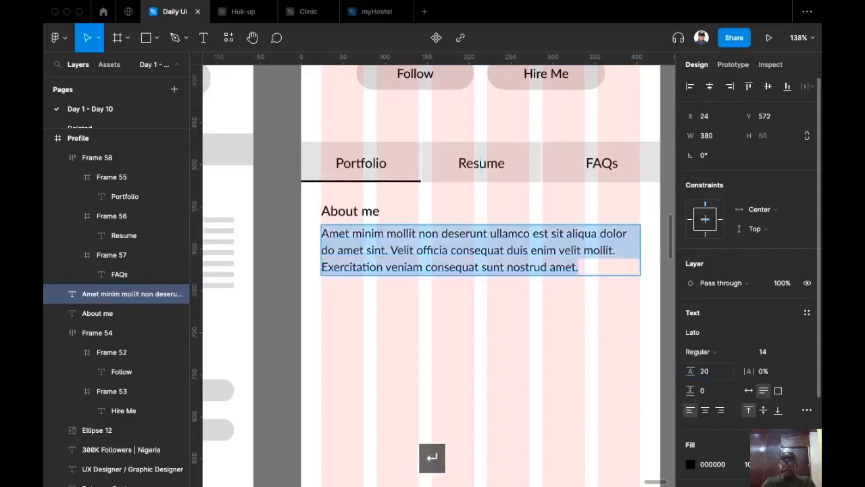
{"action": "key", "text": "Escape"}
{"action": "scroll", "coordinate": [475, 368], "scroll_direction": "down", "scroll_amount": 2}
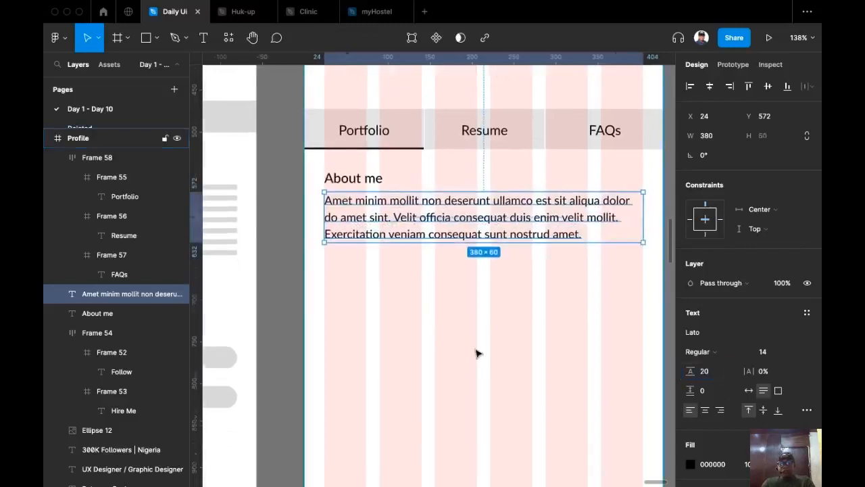
{"action": "scroll", "coordinate": [477, 351], "scroll_direction": "down", "scroll_amount": 3}
{"action": "left_click", "coordinate": [503, 393]}
{"action": "scroll", "coordinate": [477, 355], "scroll_direction": "left", "scroll_amount": 2}
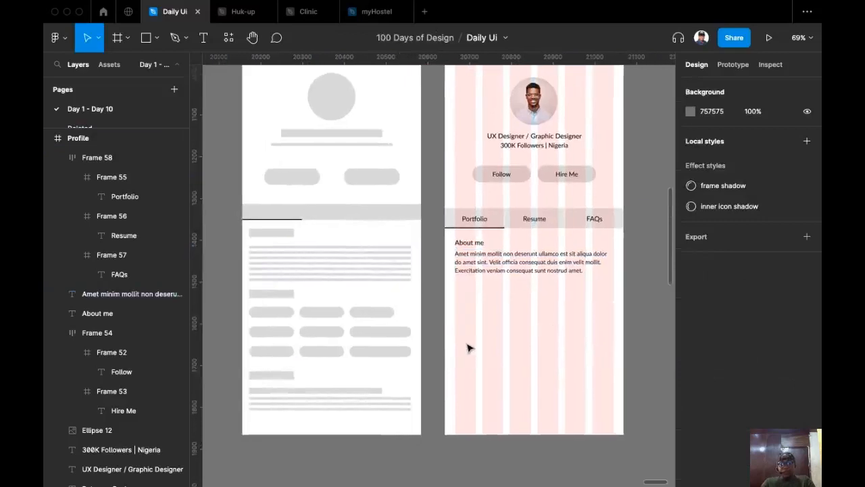
Duplicate the About me heading below the paragraph and retype it as 'My Skills'.
{"action": "scroll", "coordinate": [468, 348], "scroll_direction": "up", "scroll_amount": 1}
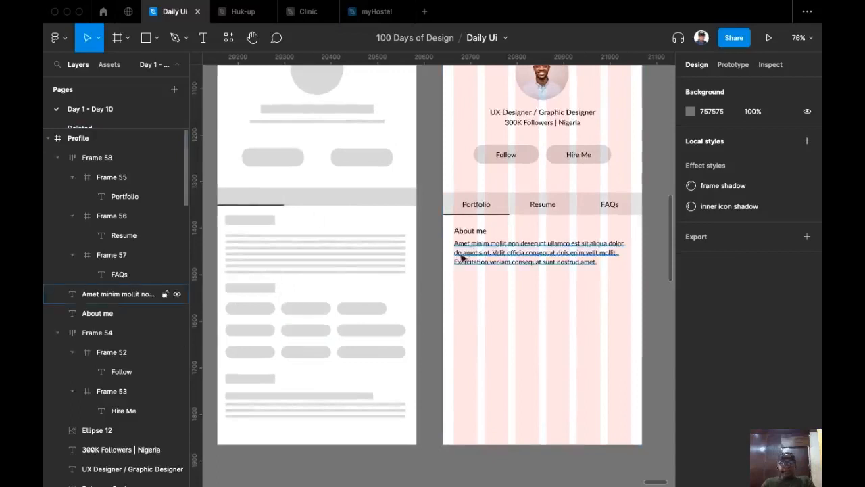
{"action": "left_click", "coordinate": [475, 232]}
{"action": "left_click_drag", "start_coordinate": [476, 233], "coordinate": [478, 282]}
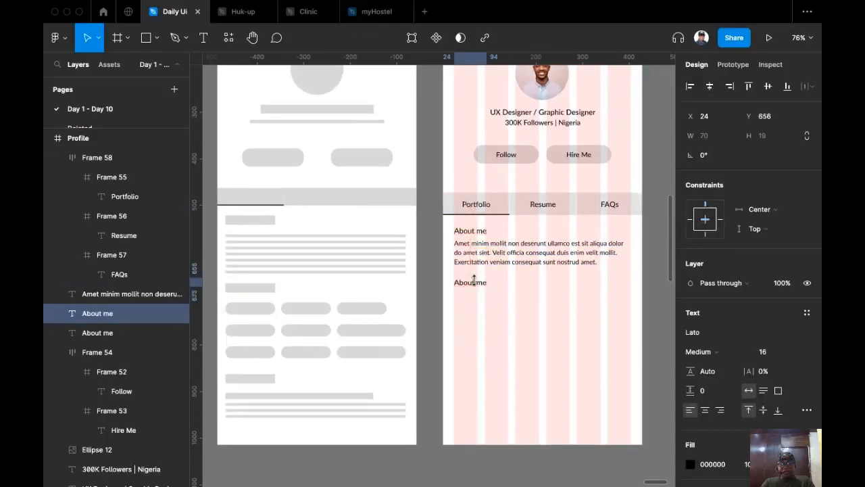
{"action": "double_click", "coordinate": [470, 283]}
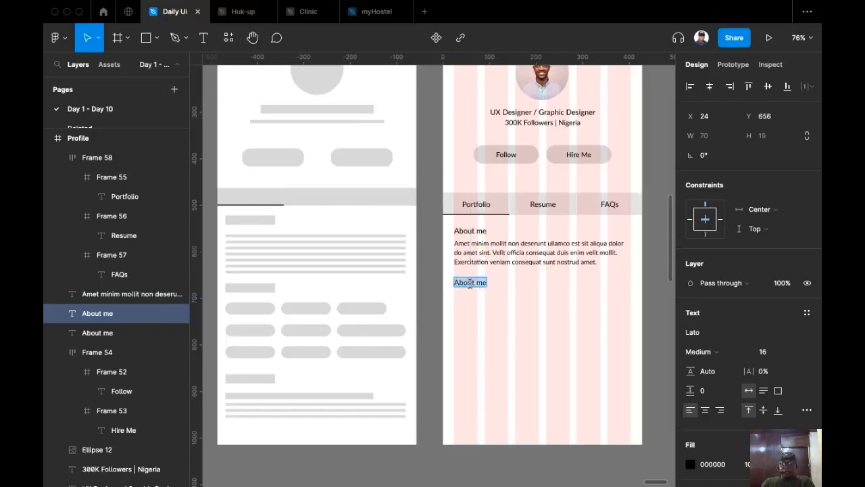
{"action": "type", "text": "My"}
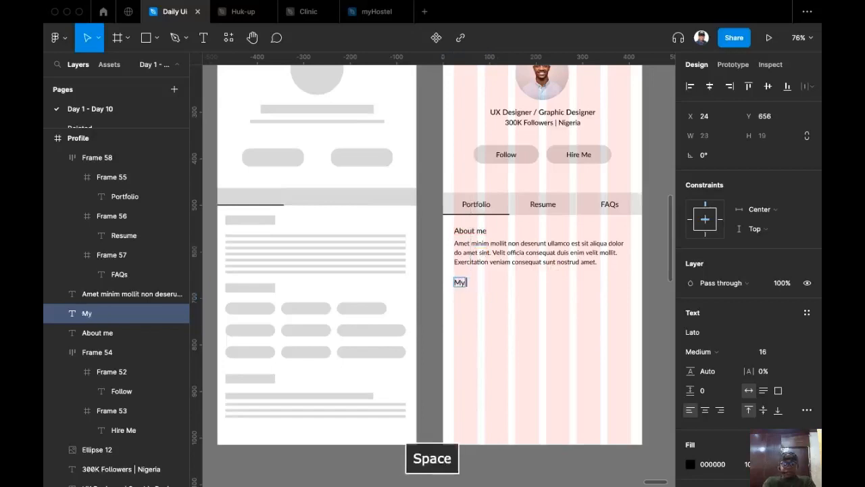
{"action": "type", "text": " Skills"}
{"action": "key", "text": "Escape"}
{"action": "scroll", "coordinate": [458, 316], "scroll_direction": "down", "scroll_amount": 2}
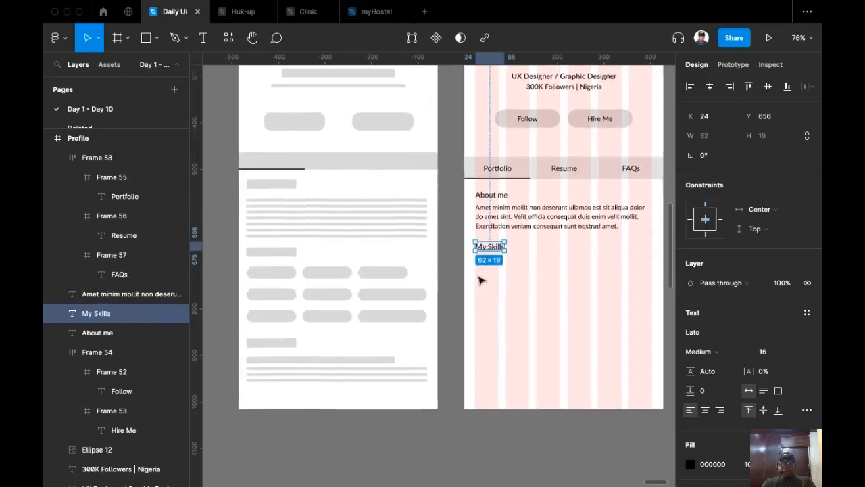
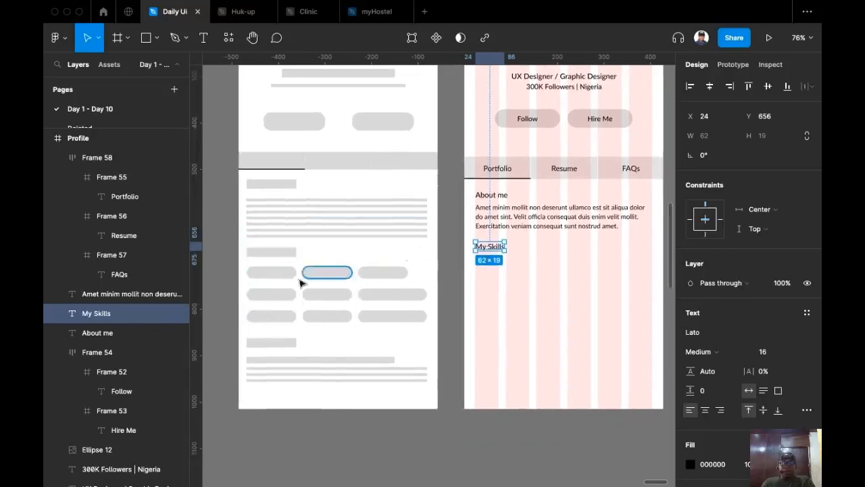
Bring the My Skills heading into view and switch to the Frame tool.
{"action": "scroll", "coordinate": [521, 280], "scroll_direction": "up", "scroll_amount": 5}
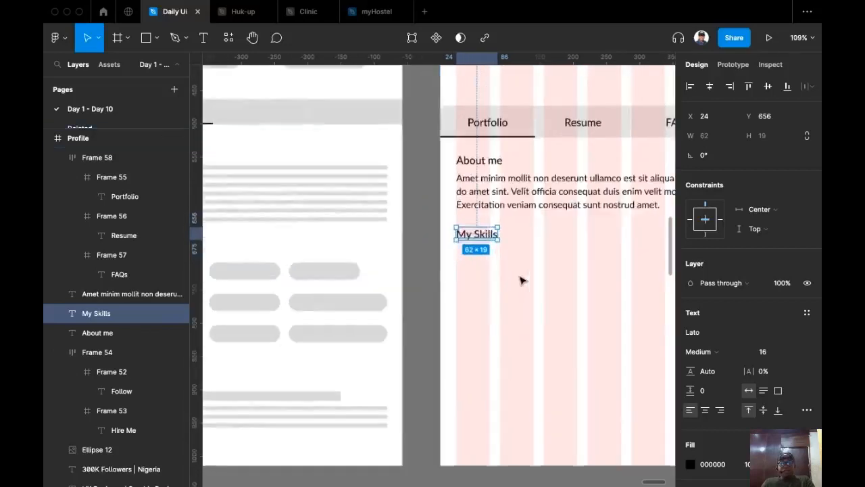
{"action": "scroll", "coordinate": [491, 247], "scroll_direction": "left", "scroll_amount": 3}
{"action": "scroll", "coordinate": [522, 251], "scroll_direction": "down", "scroll_amount": 3}
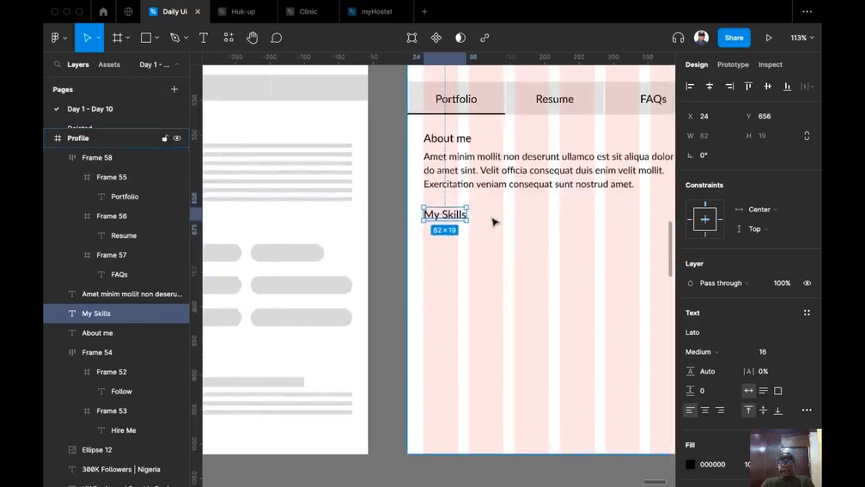
{"action": "left_click", "coordinate": [118, 38]}
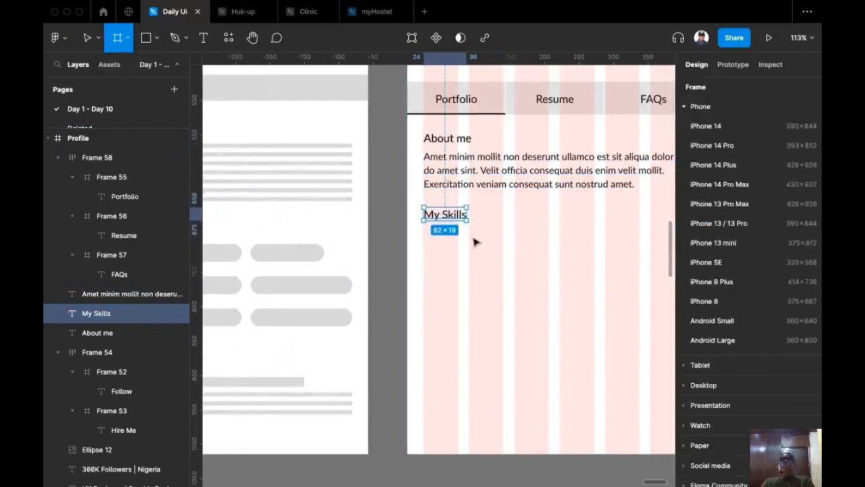
Draw a 107×31 frame just below the My Skills heading.
{"action": "left_click_drag", "start_coordinate": [425, 237], "coordinate": [498, 263]}
{"action": "scroll", "coordinate": [498, 260], "scroll_direction": "up", "scroll_amount": 3, "text": "ctrl"}
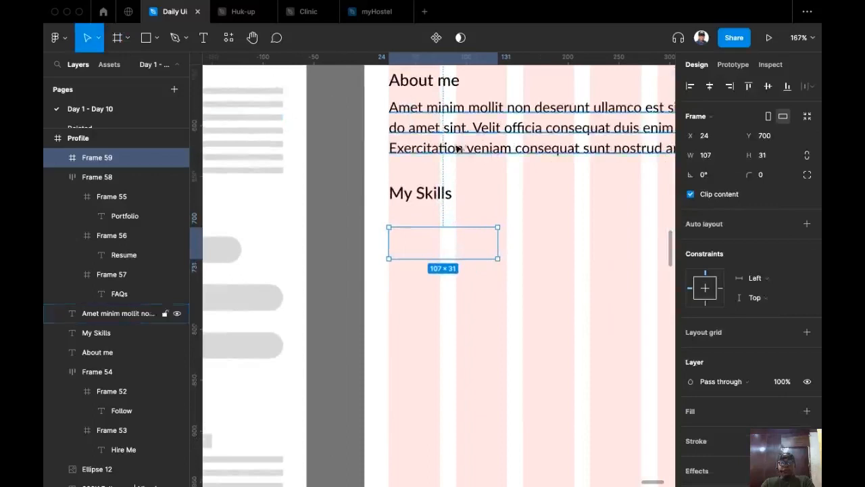
{"action": "scroll", "coordinate": [459, 145], "scroll_direction": "up", "scroll_amount": 3}
{"action": "scroll", "coordinate": [459, 145], "scroll_direction": "down", "scroll_amount": 2, "text": "ctrl"}
{"action": "scroll", "coordinate": [483, 150], "scroll_direction": "down", "scroll_amount": 4, "text": "ctrl"}
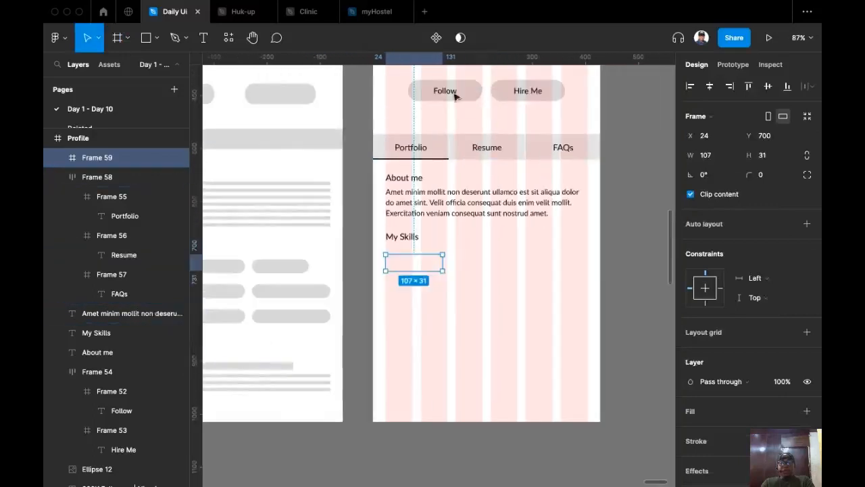
Move the Follow text into the new frame and centre it.
{"action": "left_click", "coordinate": [442, 92], "text": "ctrl"}
{"action": "left_click_drag", "start_coordinate": [449, 257], "coordinate": [410, 265]}
{"action": "scroll", "coordinate": [409, 271], "scroll_direction": "up", "scroll_amount": 3, "text": "ctrl"}
{"action": "scroll", "coordinate": [457, 316], "scroll_direction": "up", "scroll_amount": 2}
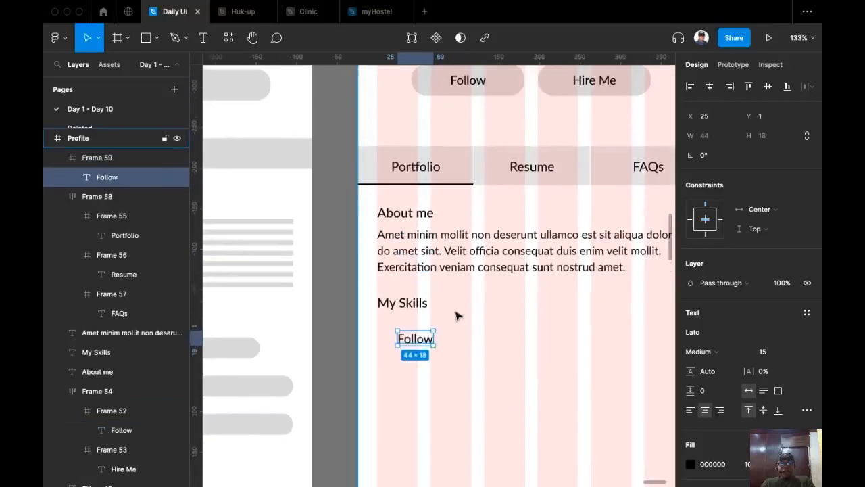
{"action": "scroll", "coordinate": [457, 316], "scroll_direction": "down", "scroll_amount": 4, "text": "ctrl"}
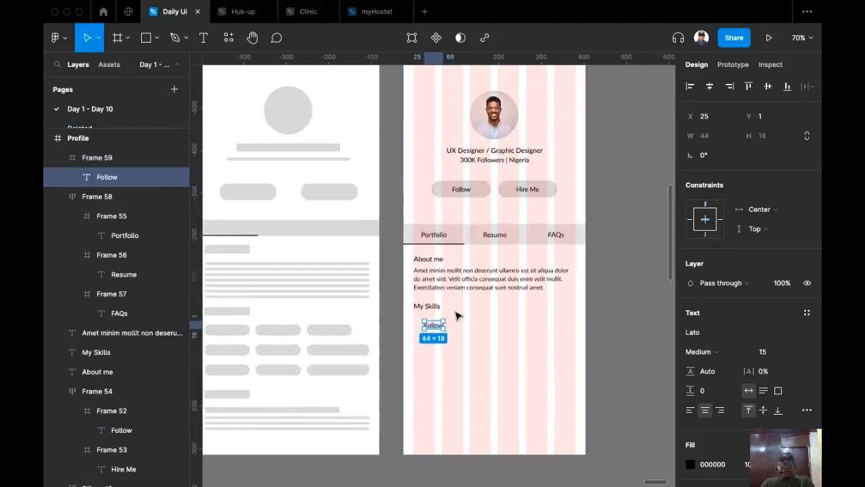
{"action": "scroll", "coordinate": [439, 331], "scroll_direction": "up", "scroll_amount": 5, "text": "ctrl"}
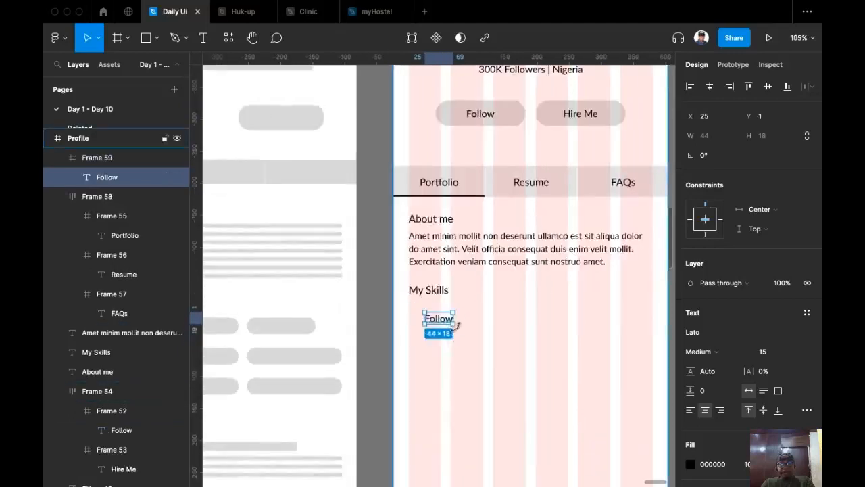
{"action": "left_click", "coordinate": [469, 304]}
{"action": "left_click", "coordinate": [449, 319]}
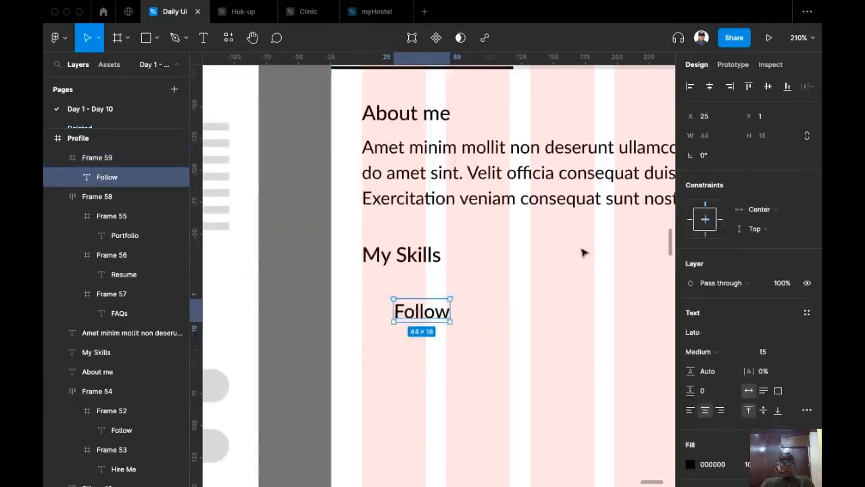
{"action": "left_click", "coordinate": [710, 86]}
{"action": "left_click", "coordinate": [767, 86]}
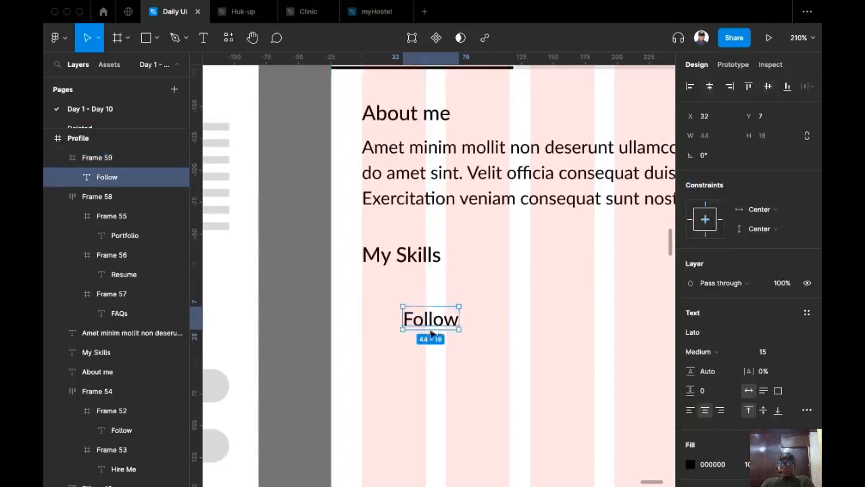
Give the frame a light grey C9C9C9 fill and hide the layout grids.
{"action": "left_click", "coordinate": [492, 305]}
{"action": "left_click", "coordinate": [465, 321]}
{"action": "left_click", "coordinate": [480, 313]}
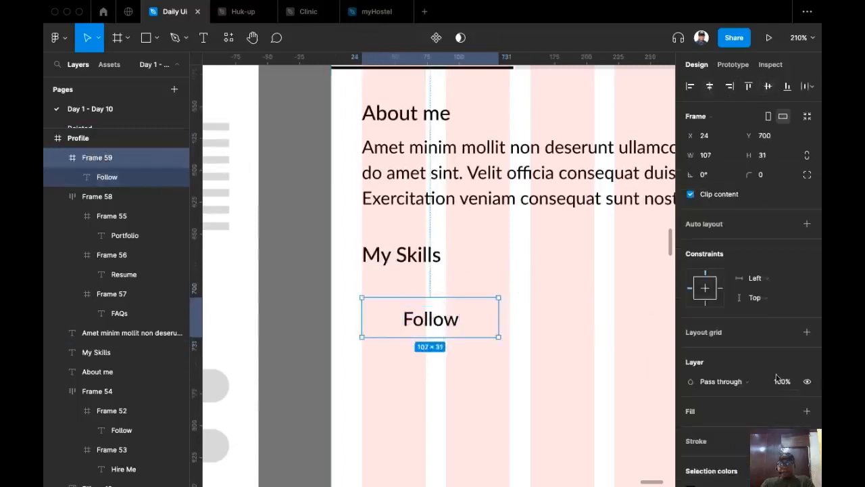
{"action": "scroll", "coordinate": [718, 347], "scroll_direction": "down", "scroll_amount": 3}
{"action": "left_click", "coordinate": [806, 310]}
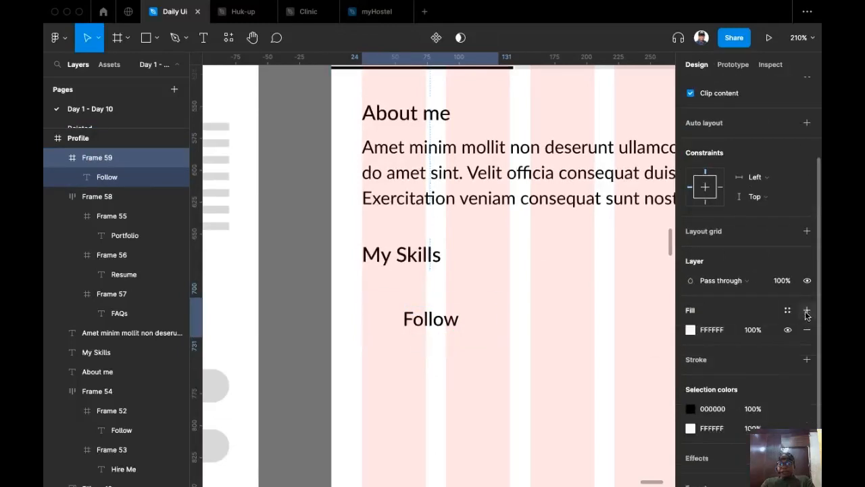
{"action": "left_click", "coordinate": [690, 329]}
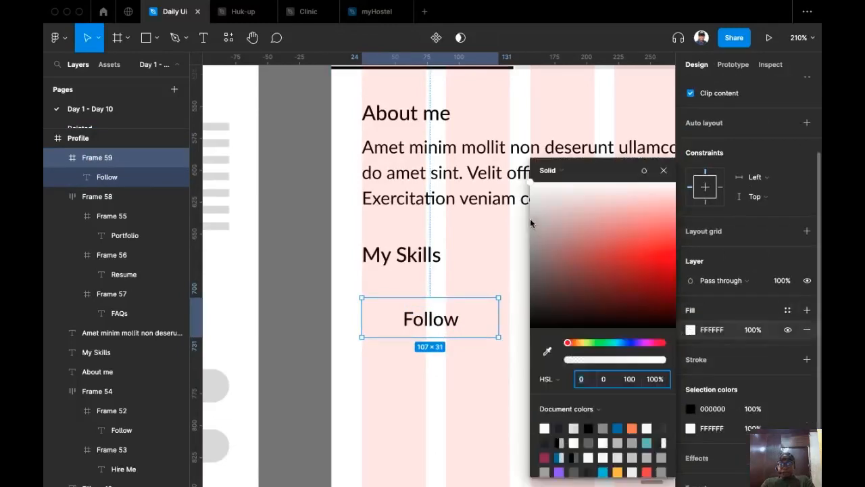
{"action": "left_click_drag", "start_coordinate": [531, 219], "coordinate": [521, 216]}
{"action": "scroll", "coordinate": [321, 270], "scroll_direction": "down", "scroll_amount": 5}
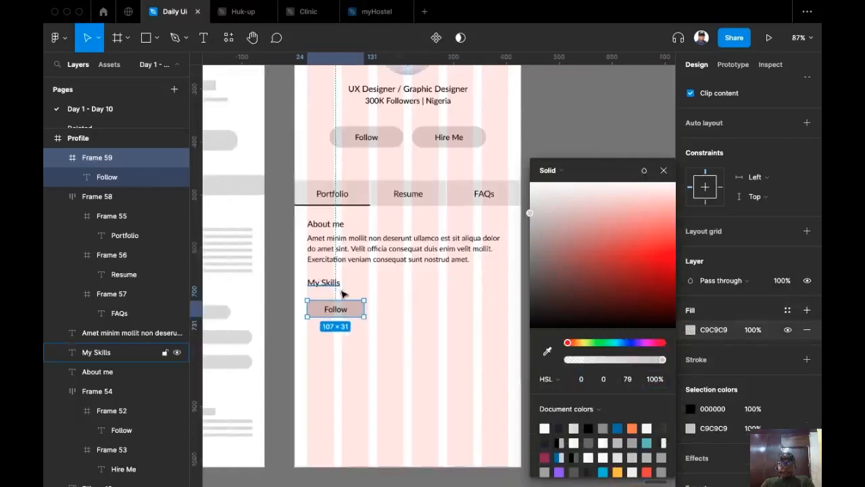
{"action": "left_click", "coordinate": [663, 171]}
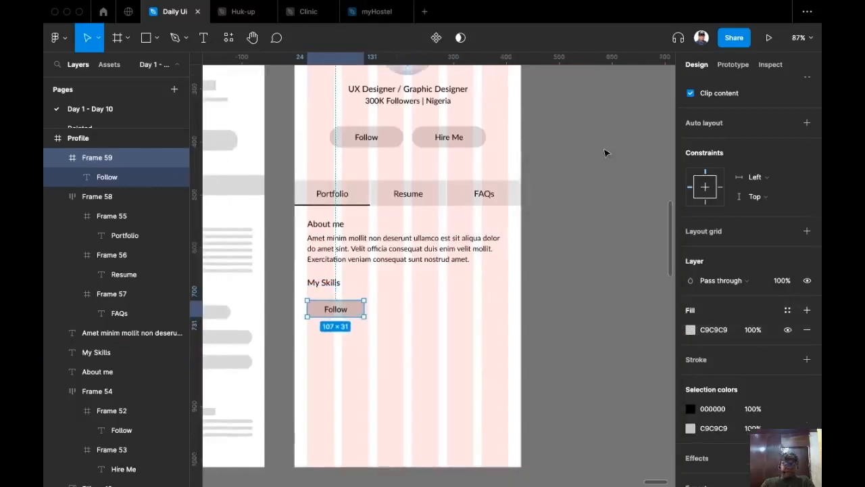
{"action": "key", "text": "ctrl+g"}
Set the Follow text in the chip to font size 13.
{"action": "scroll", "coordinate": [381, 247], "scroll_direction": "down", "scroll_amount": 3}
{"action": "scroll", "coordinate": [499, 287], "scroll_direction": "up", "scroll_amount": 5}
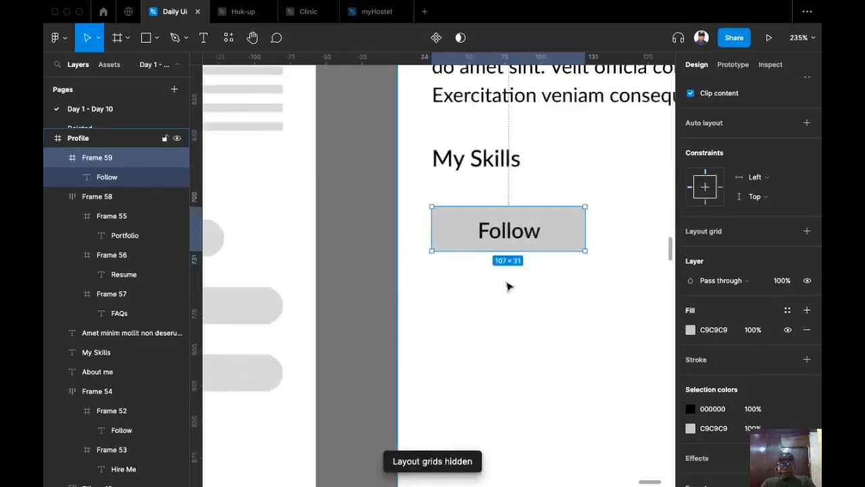
{"action": "scroll", "coordinate": [491, 267], "scroll_direction": "right", "scroll_amount": 2}
{"action": "scroll", "coordinate": [492, 267], "scroll_direction": "up", "scroll_amount": 2}
{"action": "scroll", "coordinate": [492, 267], "scroll_direction": "right", "scroll_amount": 1}
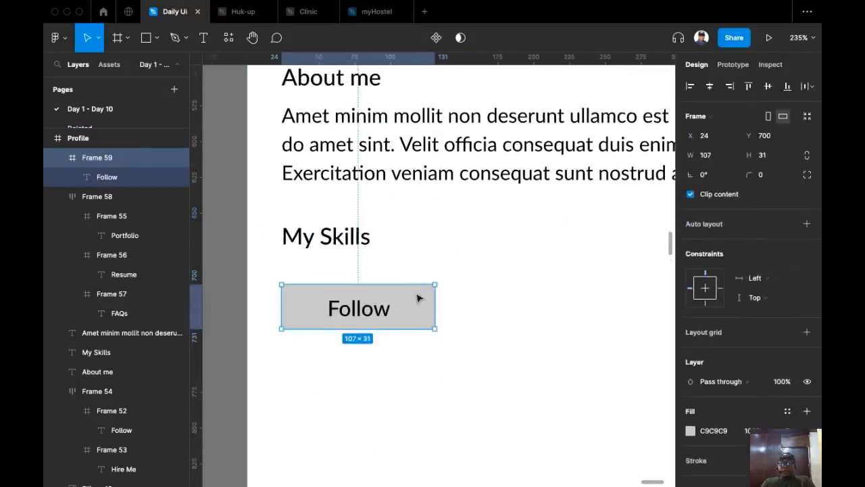
{"action": "left_click", "coordinate": [378, 309], "text": "super"}
{"action": "left_click", "coordinate": [797, 352]}
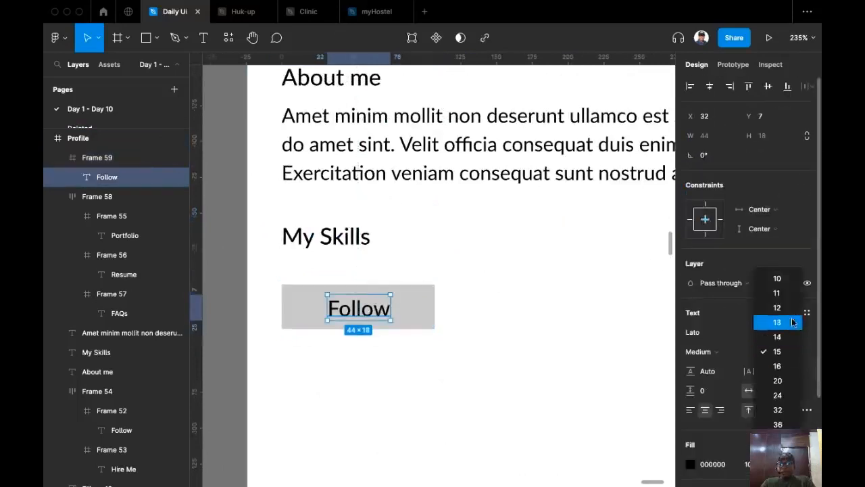
{"action": "left_click", "coordinate": [789, 323]}
Make the chip 28 high with a 29 corner radius pill shape.
{"action": "key", "text": "Escape"}
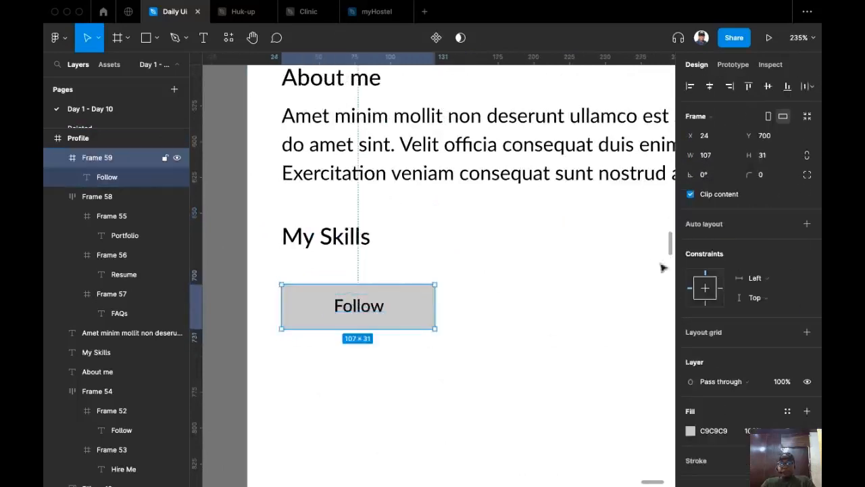
{"action": "left_click", "coordinate": [779, 161]}
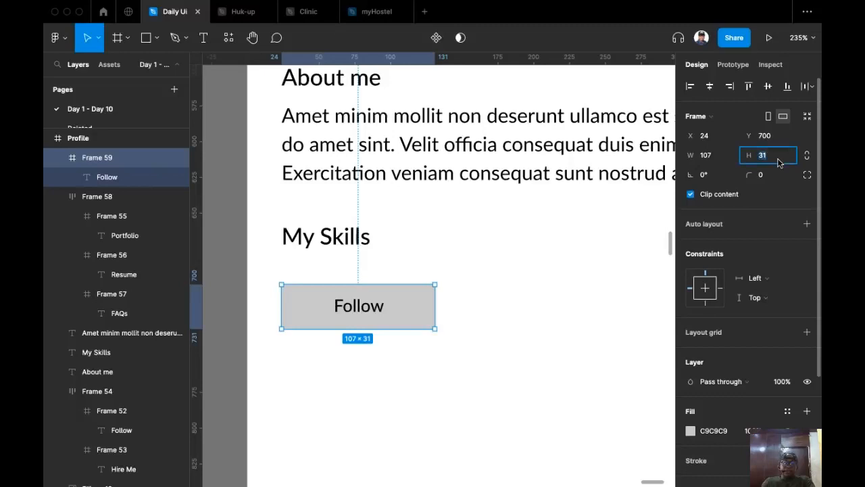
{"action": "type", "text": "28"}
{"action": "key", "text": "Return"}
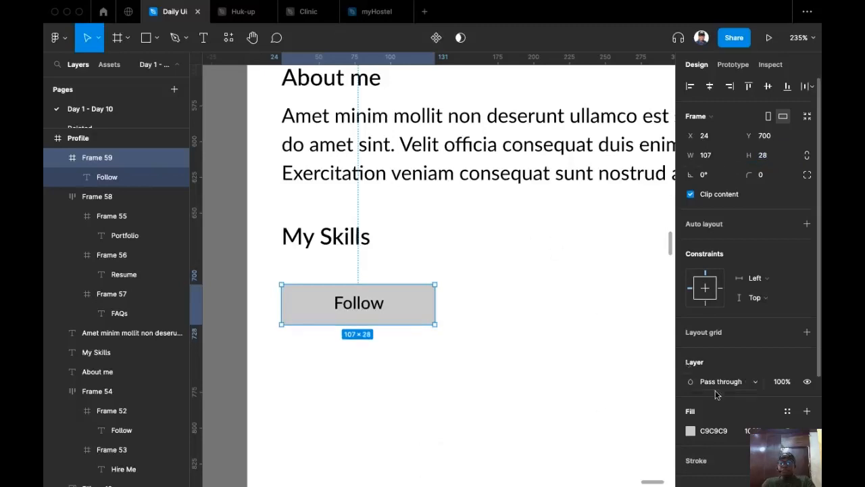
{"action": "left_click_drag", "start_coordinate": [746, 172], "coordinate": [307, 175]}
{"action": "scroll", "coordinate": [539, 276], "scroll_direction": "left", "scroll_amount": 3}
{"action": "scroll", "coordinate": [538, 274], "scroll_direction": "down", "scroll_amount": 5}
{"action": "left_click_drag", "start_coordinate": [541, 269], "coordinate": [538, 433]}
{"action": "scroll", "coordinate": [536, 430], "scroll_direction": "down", "scroll_amount": 3}
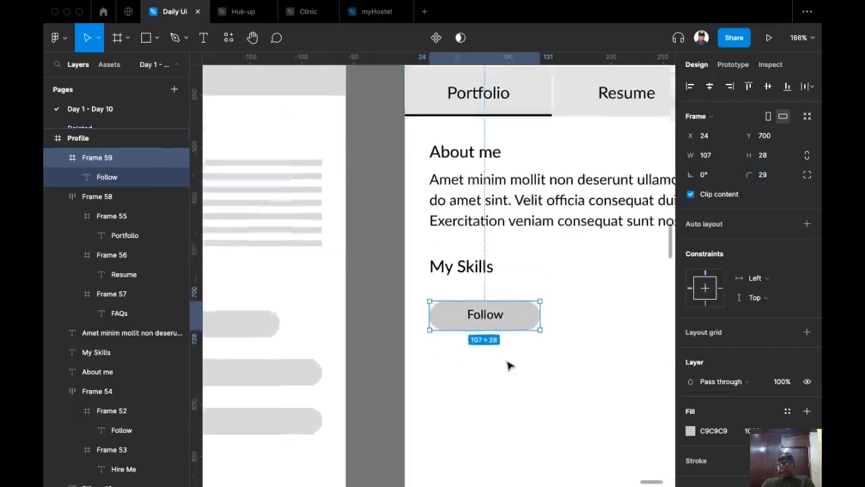
{"action": "scroll", "coordinate": [512, 363], "scroll_direction": "up", "scroll_amount": 5}
Reduce the chip height to 24 and add auto layout with Shift+A.
{"action": "double_click", "coordinate": [491, 278]}
{"action": "key", "text": "Escape"}
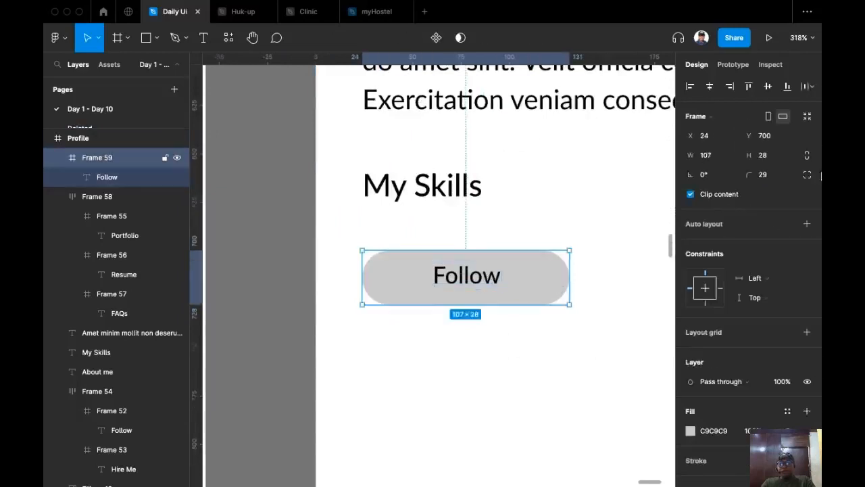
{"action": "left_click", "coordinate": [773, 156]}
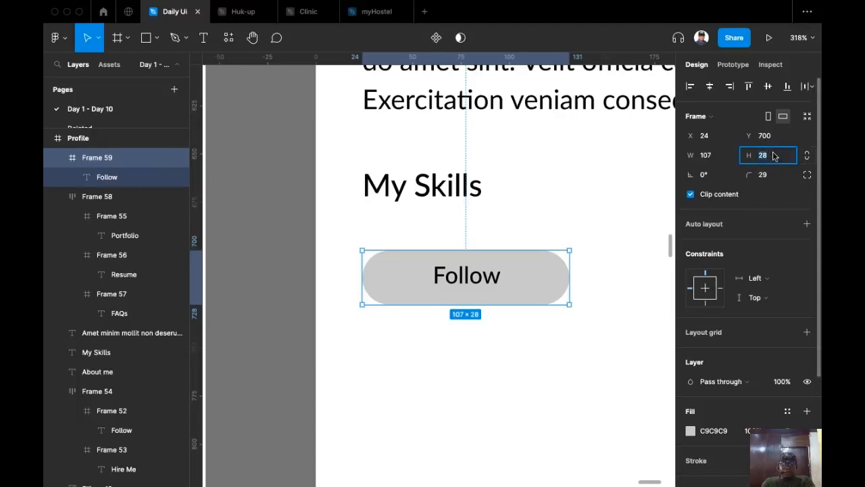
{"action": "type", "text": "24"}
{"action": "key", "text": "Return"}
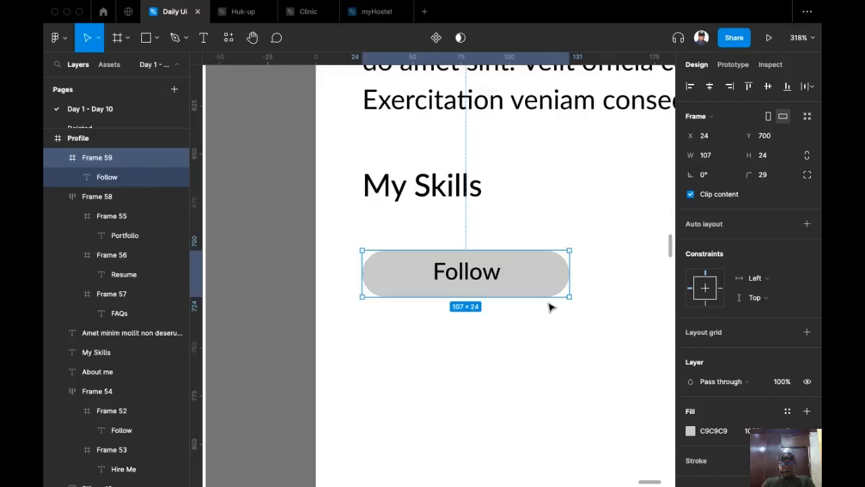
{"action": "key", "text": "shift+a"}
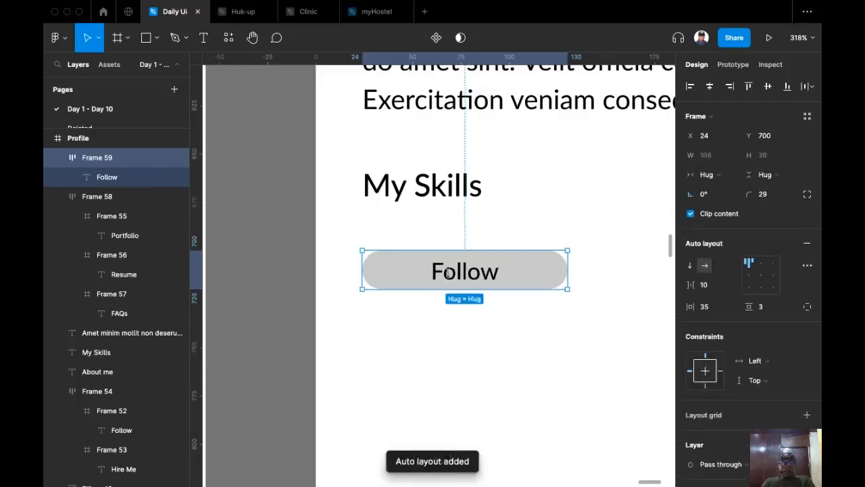
Bottom-align the label text and set the chip's horizontal padding to 8.
{"action": "double_click", "coordinate": [492, 271]}
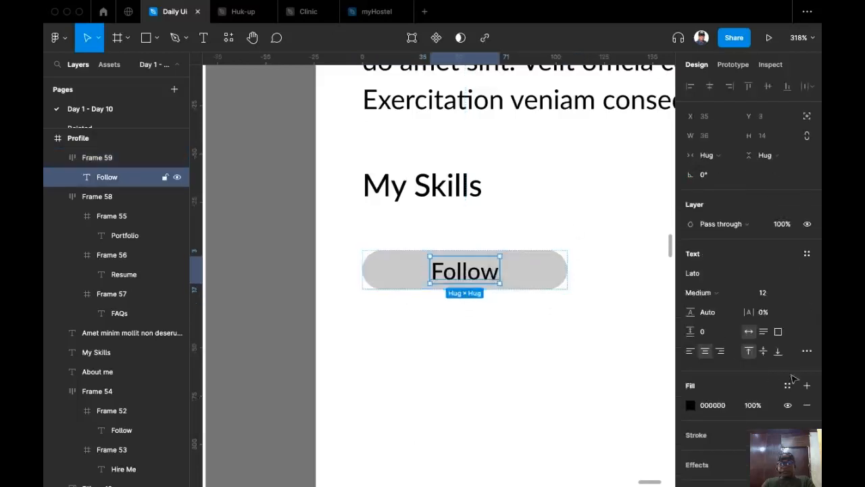
{"action": "left_click", "coordinate": [779, 352]}
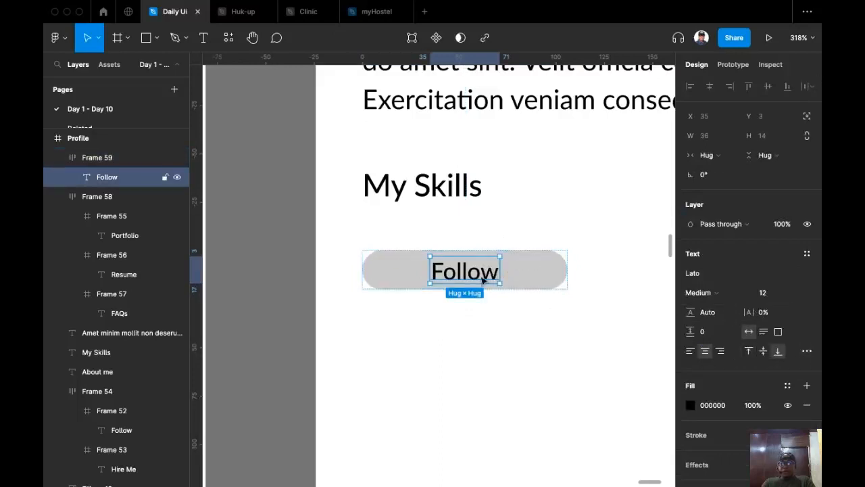
{"action": "left_click", "coordinate": [530, 269]}
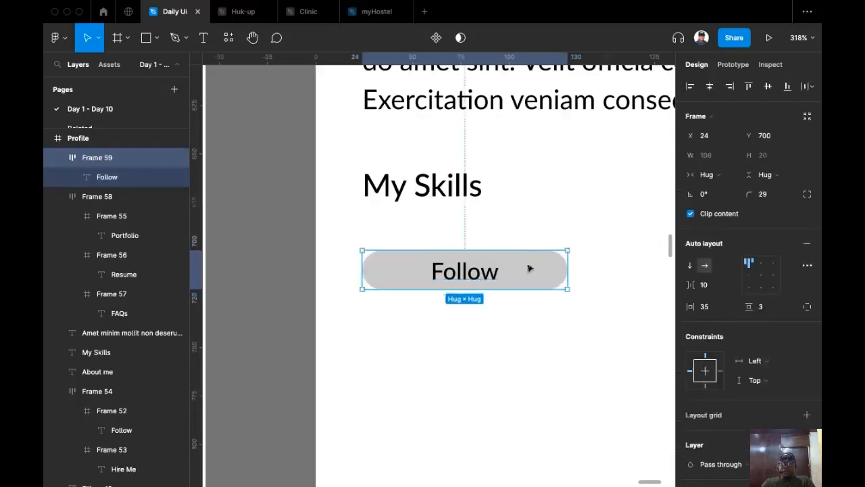
{"action": "left_click", "coordinate": [552, 280]}
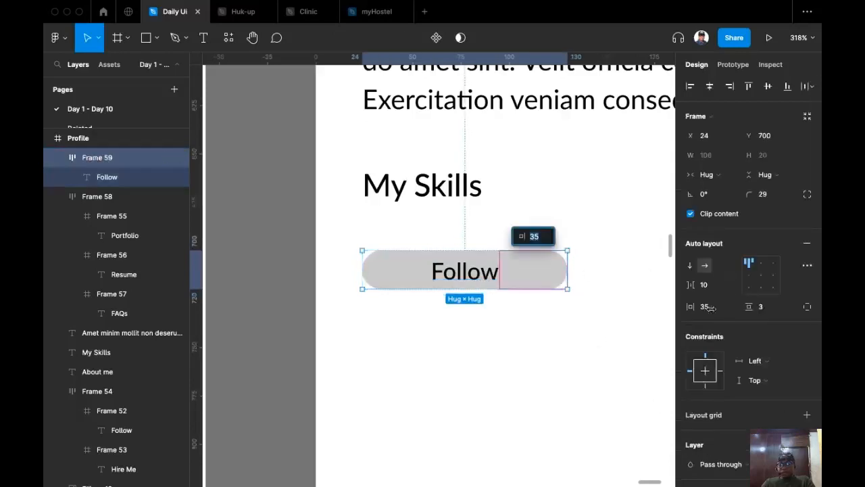
{"action": "left_click", "coordinate": [715, 308]}
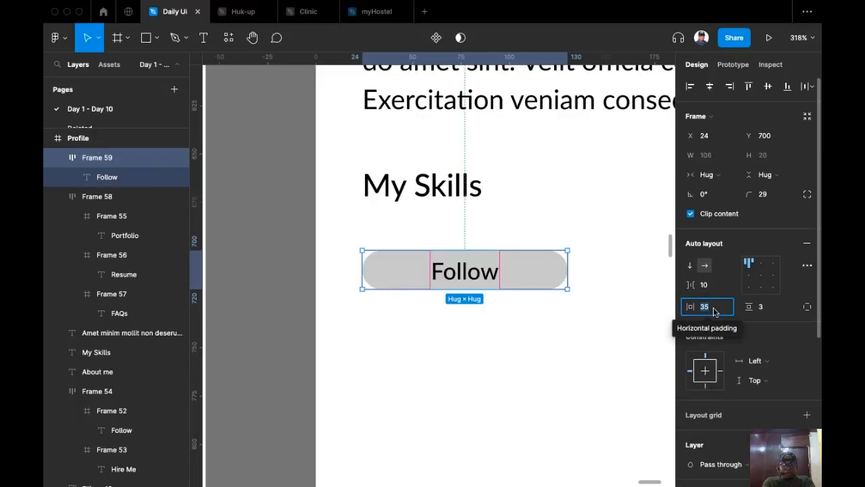
{"action": "type", "text": "8"}
{"action": "key", "text": "Return"}
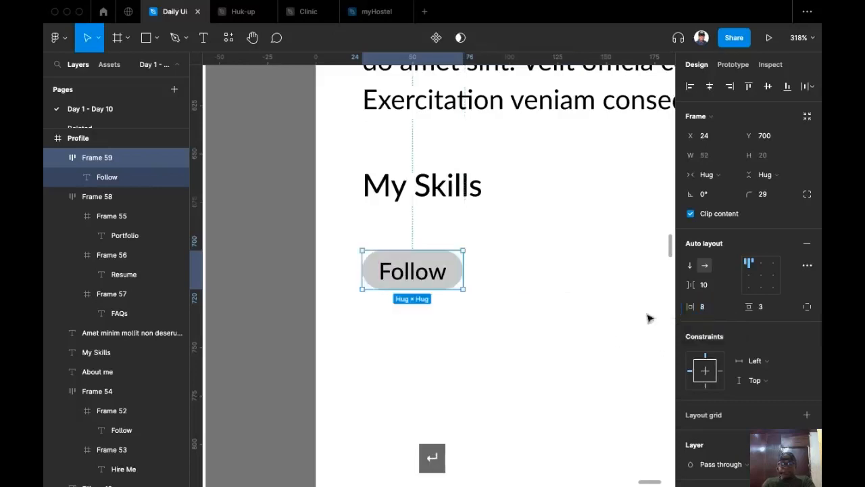
Shrink the chip label's height to 11.
{"action": "double_click", "coordinate": [406, 273]}
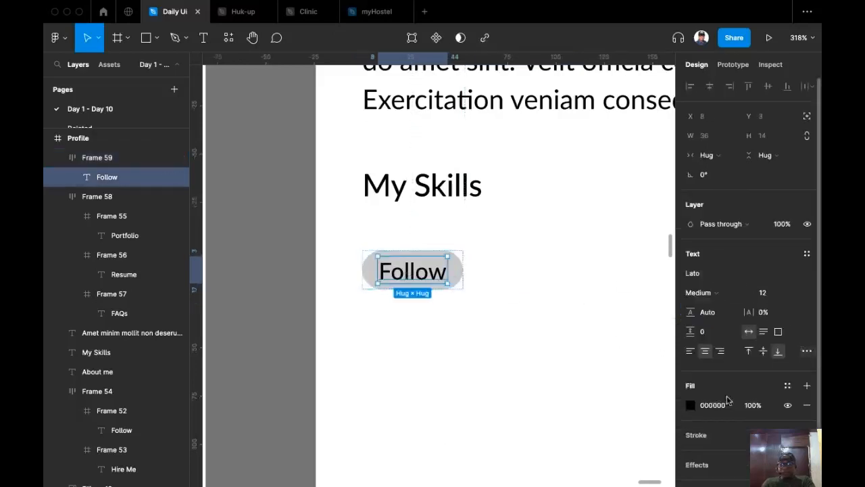
{"action": "left_click_drag", "start_coordinate": [421, 256], "coordinate": [422, 263]}
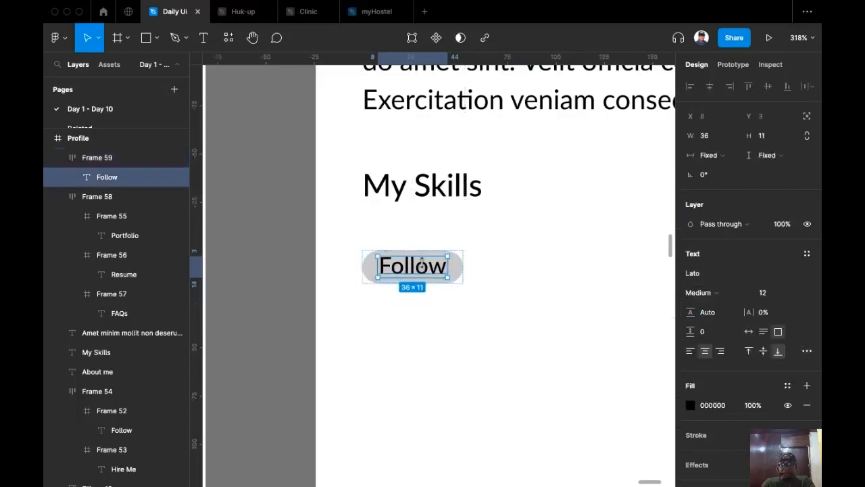
{"action": "left_click", "coordinate": [503, 292]}
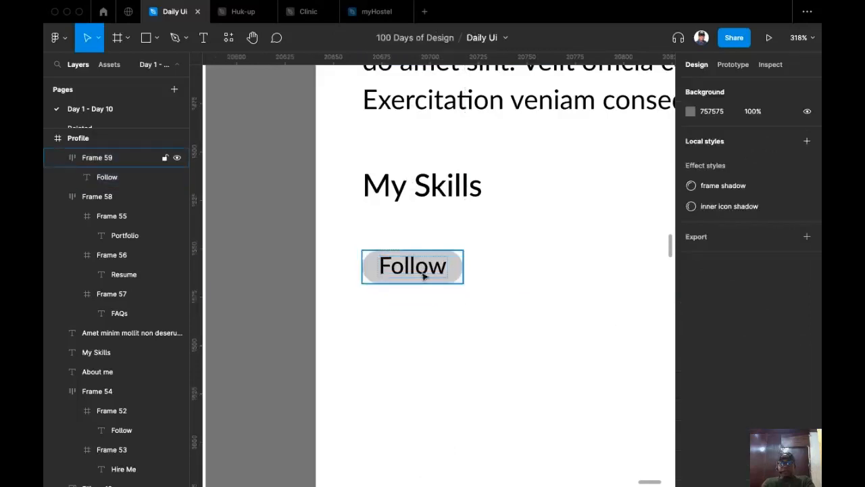
{"action": "left_click", "coordinate": [421, 272]}
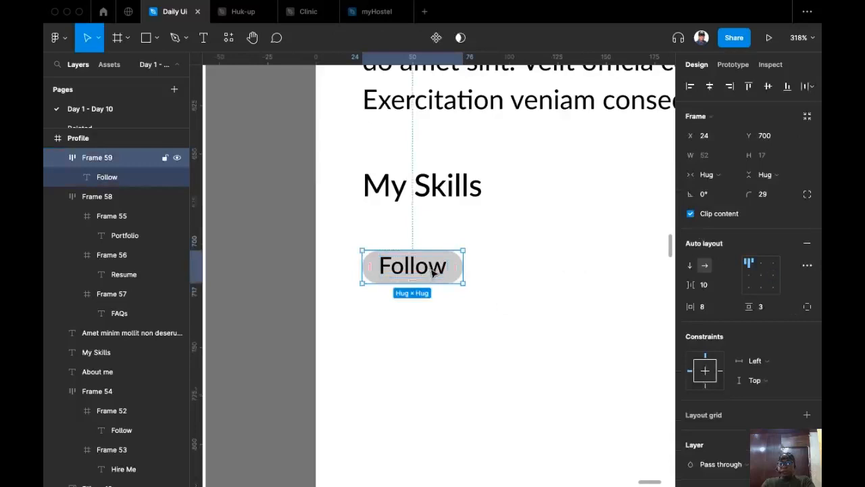
Settle the chip padding at 8 horizontal and 4 vertical.
{"action": "left_click", "coordinate": [715, 307]}
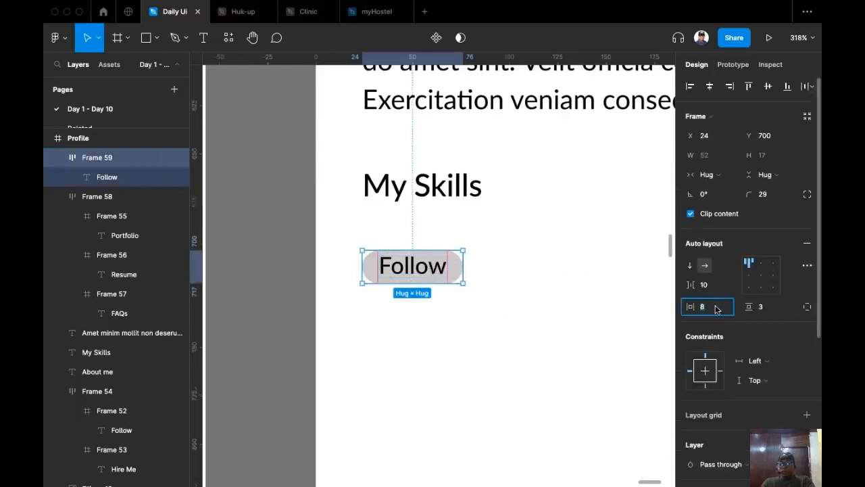
{"action": "type", "text": "12"}
{"action": "key", "text": "Return"}
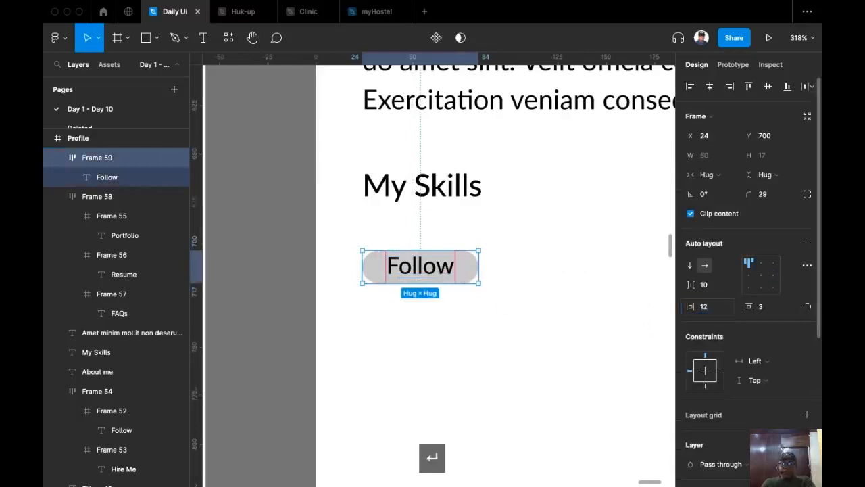
{"action": "left_click", "coordinate": [718, 310]}
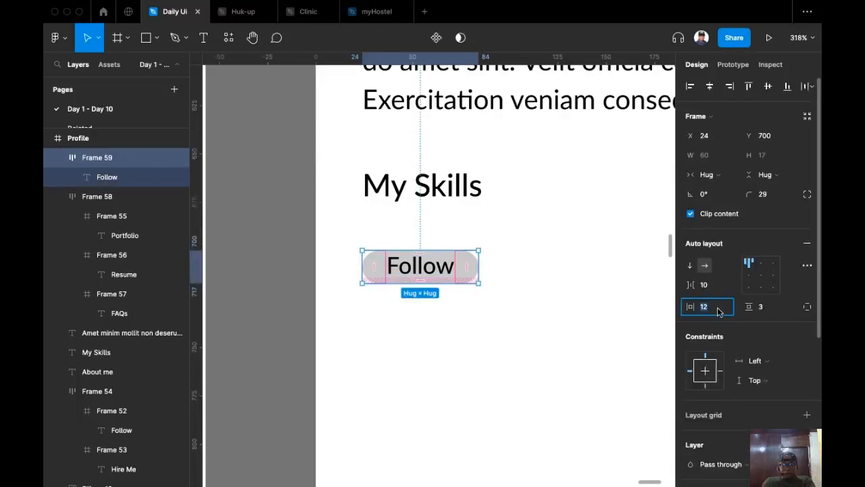
{"action": "type", "text": "8"}
{"action": "key", "text": "Return"}
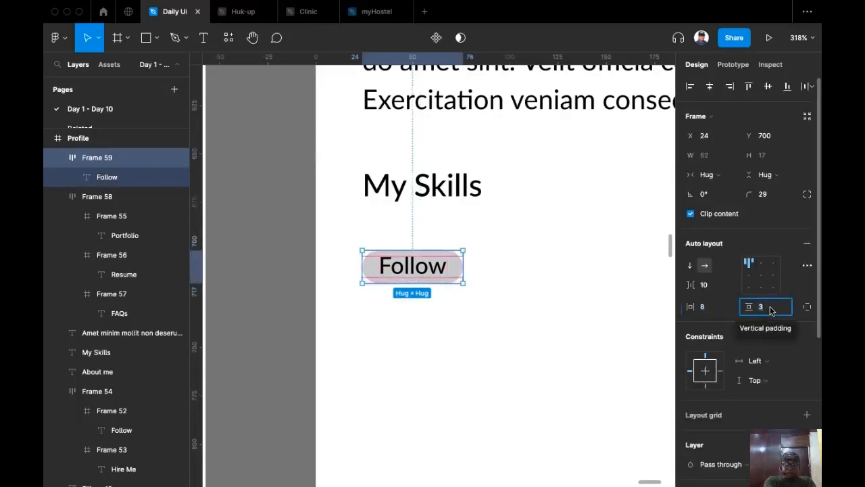
{"action": "type", "text": "4"}
{"action": "key", "text": "Return"}
{"action": "left_click", "coordinate": [500, 329]}
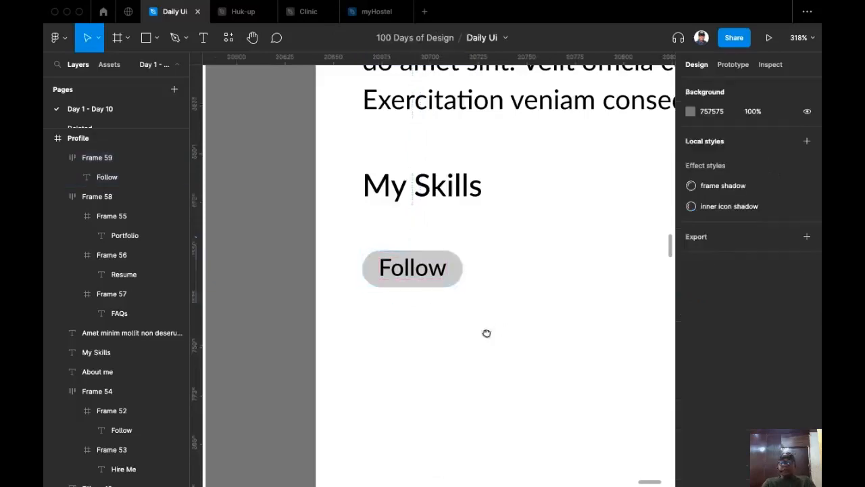
Pick out the Figma chip and its label text.
{"action": "scroll", "coordinate": [500, 329], "scroll_direction": "down", "scroll_amount": 10}
{"action": "scroll", "coordinate": [428, 347], "scroll_direction": "up", "scroll_amount": 5}
{"action": "scroll", "coordinate": [428, 348], "scroll_direction": "left", "scroll_amount": 5}
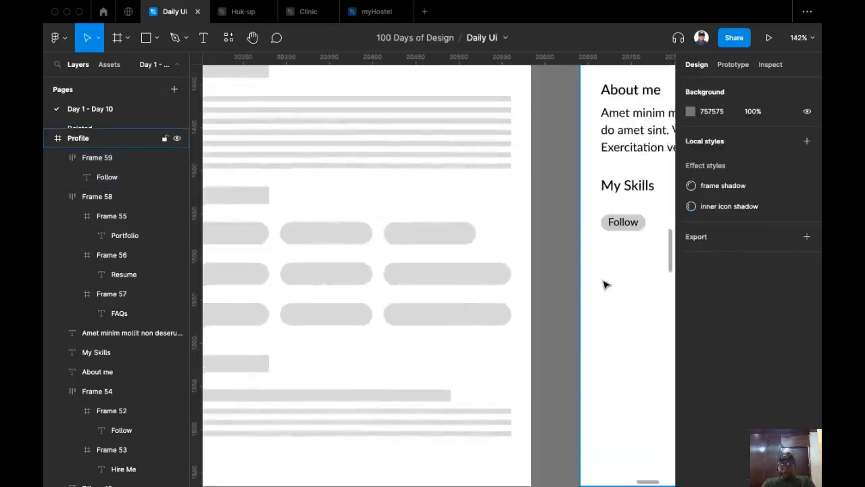
{"action": "scroll", "coordinate": [470, 302], "scroll_direction": "down", "scroll_amount": 5}
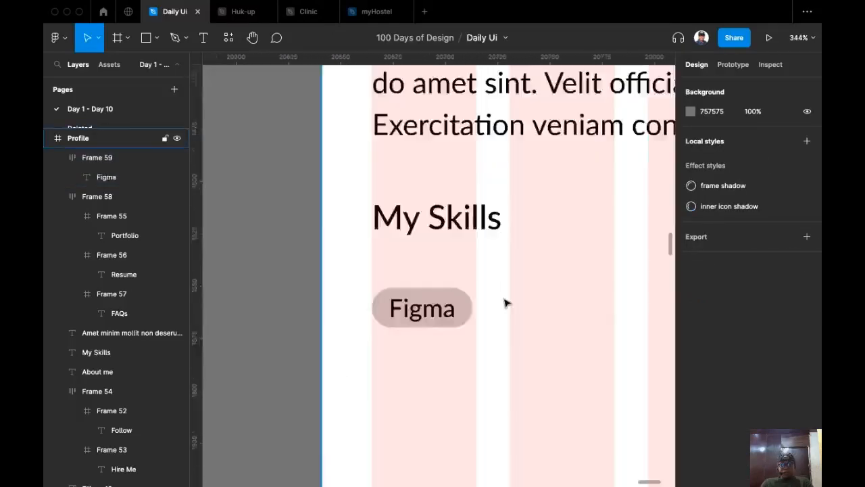
{"action": "scroll", "coordinate": [518, 251], "scroll_direction": "up", "scroll_amount": 5}
{"action": "scroll", "coordinate": [409, 292], "scroll_direction": "down", "scroll_amount": 3}
{"action": "left_click", "coordinate": [372, 392]}
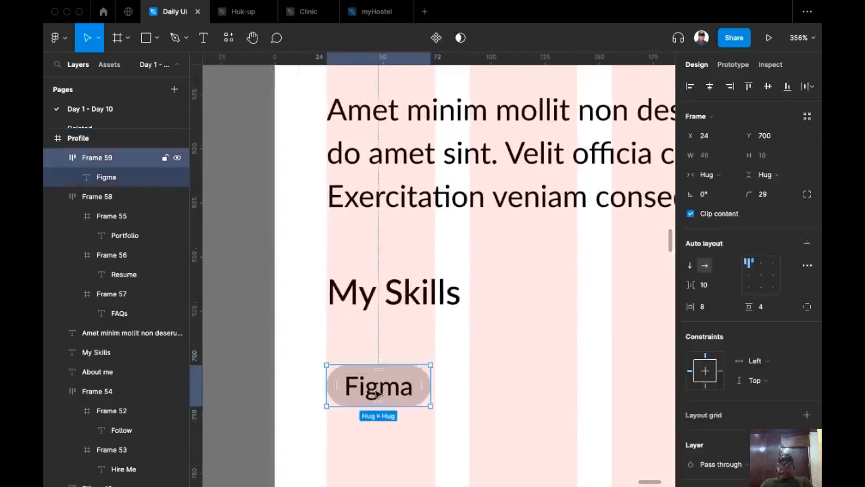
{"action": "left_click", "coordinate": [375, 396]}
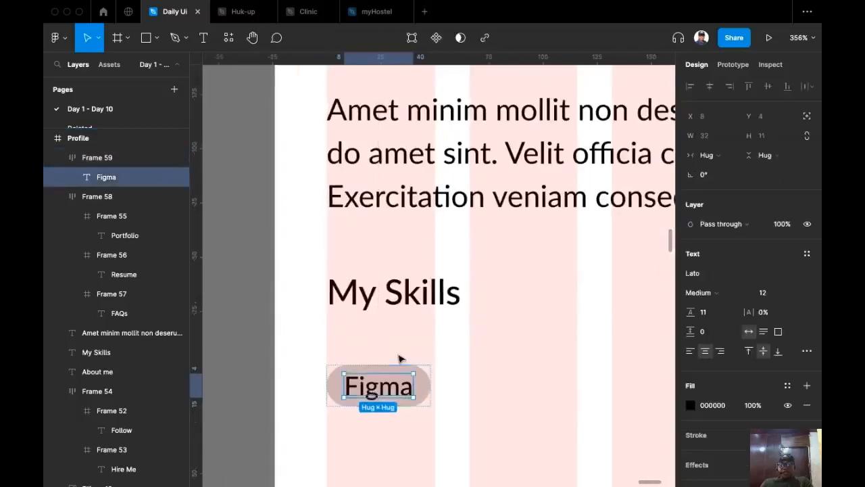
Duplicate the Figma chip beside it and relabel the copy 'Photoshop'.
{"action": "left_click", "coordinate": [417, 380]}
{"action": "scroll", "coordinate": [376, 365], "scroll_direction": "down", "scroll_amount": 2}
{"action": "scroll", "coordinate": [376, 365], "scroll_direction": "right", "scroll_amount": 2}
{"action": "scroll", "coordinate": [371, 306], "scroll_direction": "down", "scroll_amount": 1}
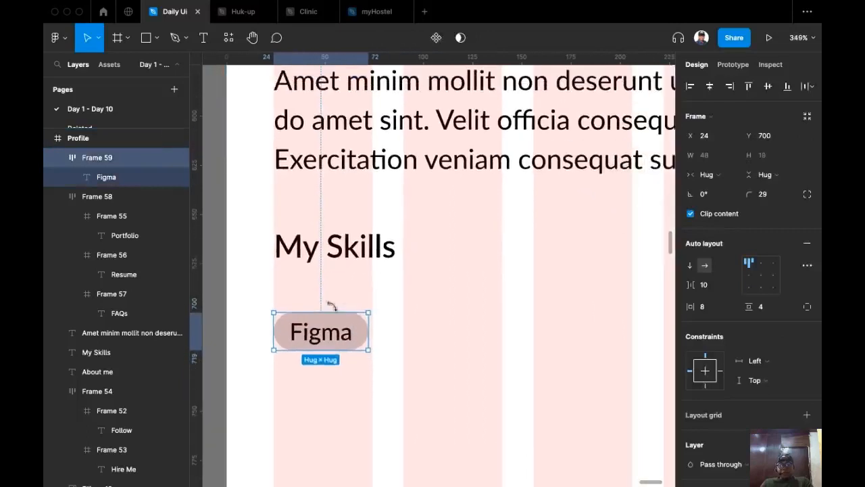
{"action": "left_click_drag", "start_coordinate": [311, 329], "coordinate": [427, 329]}
{"action": "left_click", "coordinate": [427, 338]}
{"action": "double_click", "coordinate": [427, 336]}
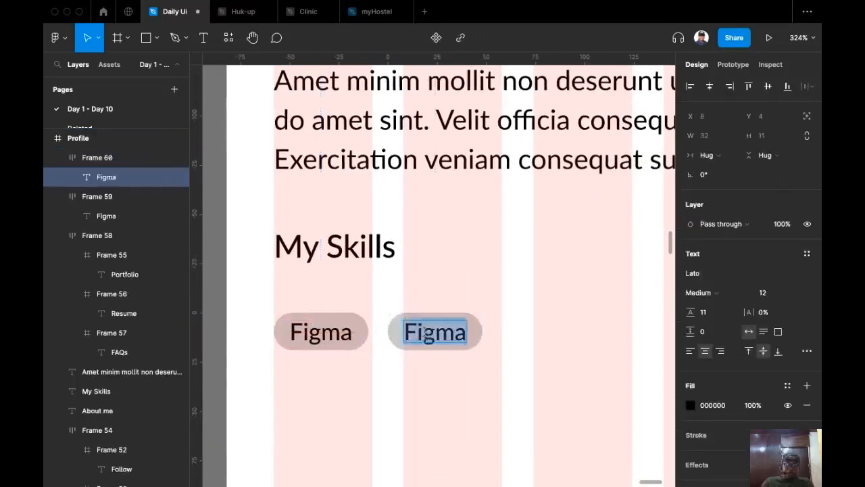
{"action": "type", "text": "Photo"}
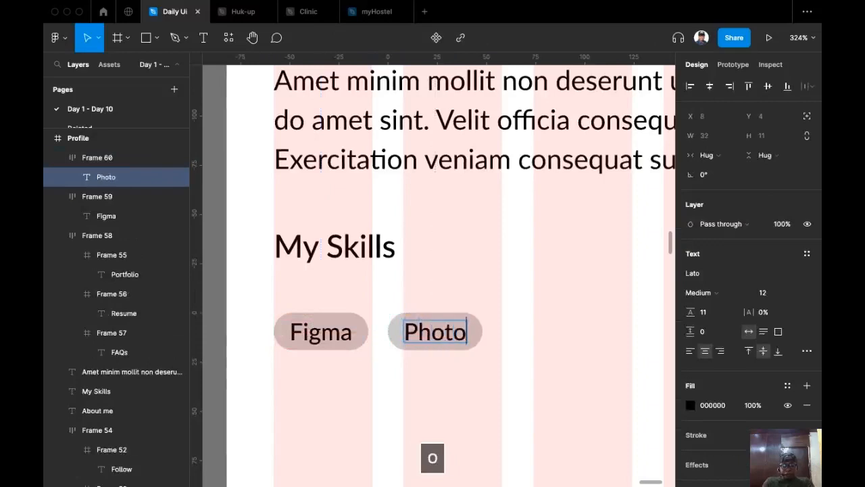
{"action": "type", "text": "shop"}
{"action": "key", "text": "Escape"}
Add a copy of the Photoshop chip to its right labelled 'Adobe XD'.
{"action": "scroll", "coordinate": [403, 280], "scroll_direction": "right", "scroll_amount": 3}
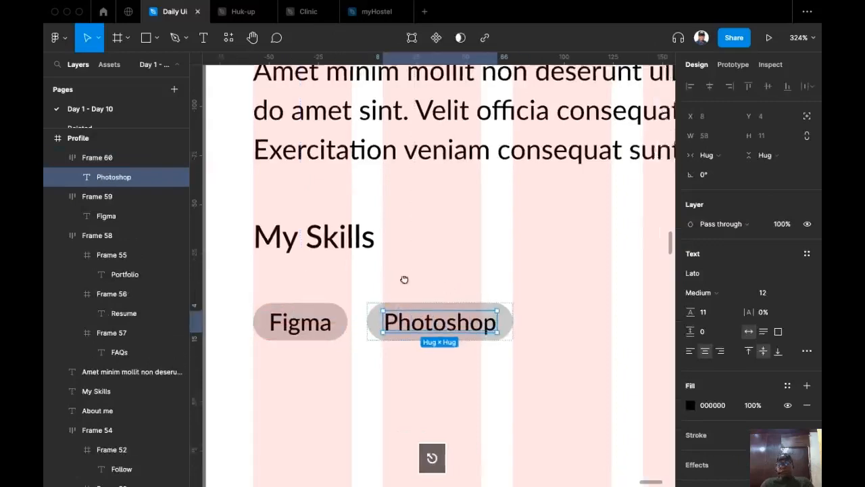
{"action": "key", "text": "Escape"}
{"action": "left_click_drag", "start_coordinate": [360, 312], "coordinate": [480, 380]}
{"action": "scroll", "coordinate": [325, 344], "scroll_direction": "down", "scroll_amount": 5}
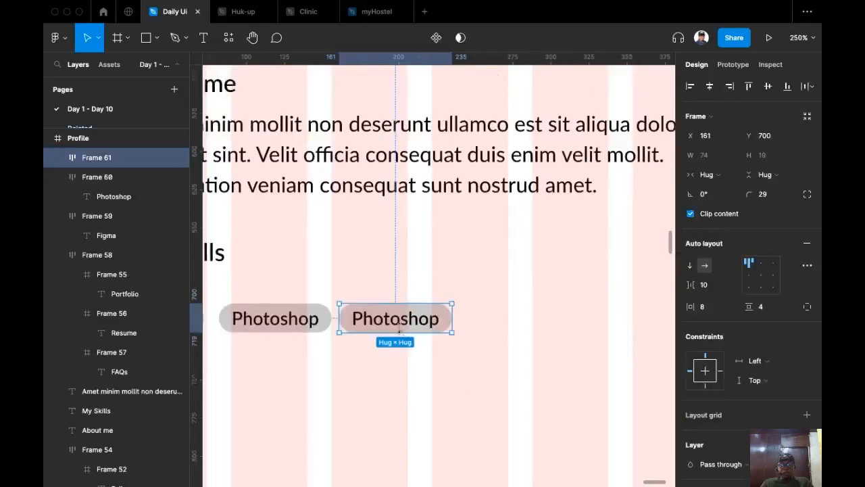
{"action": "double_click", "coordinate": [399, 332]}
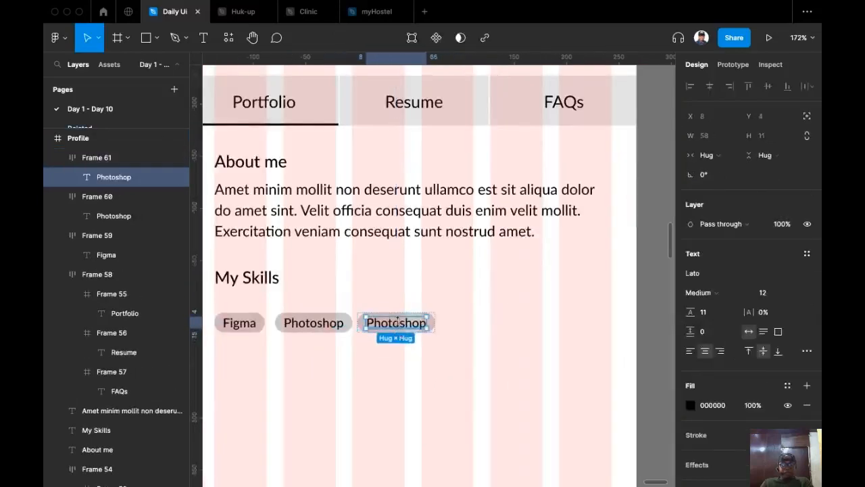
{"action": "double_click", "coordinate": [397, 321]}
{"action": "type", "text": "Adob"}
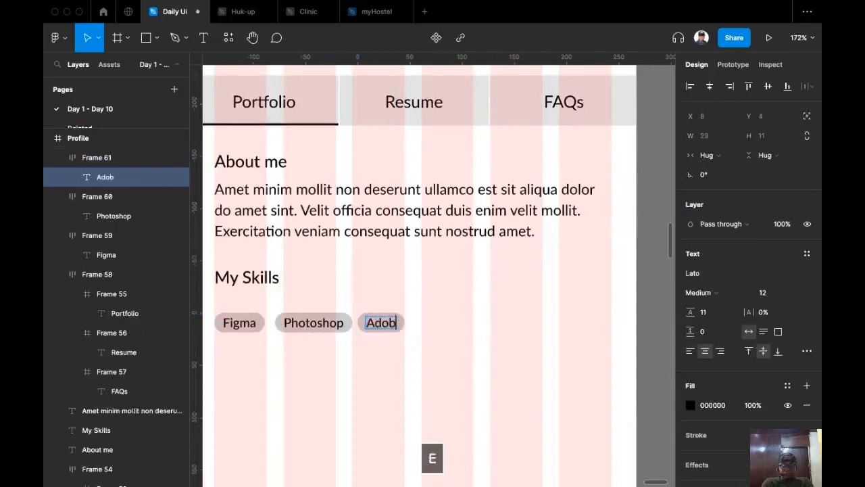
{"action": "type", "text": "e XD"}
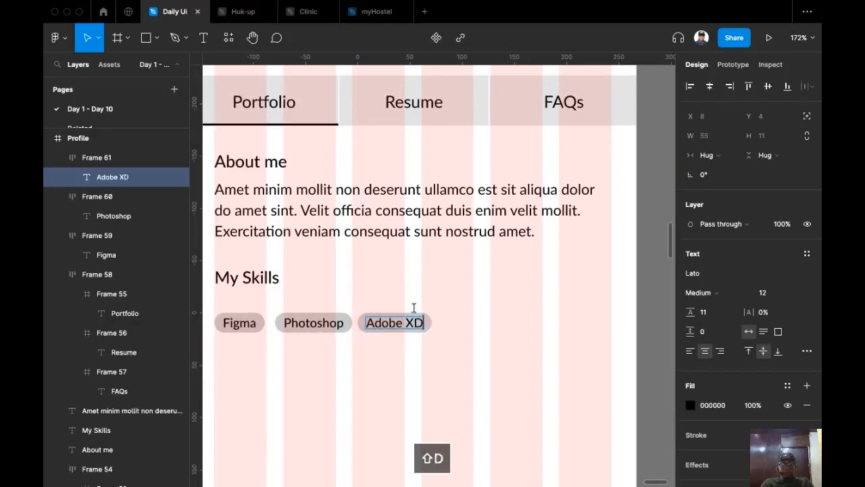
{"action": "left_click", "coordinate": [440, 313]}
Duplicate the Adobe XD chip and relabel it 'After Effect'.
{"action": "left_click", "coordinate": [383, 327]}
{"action": "left_click_drag", "start_coordinate": [428, 331], "coordinate": [469, 327]}
{"action": "double_click", "coordinate": [470, 328]}
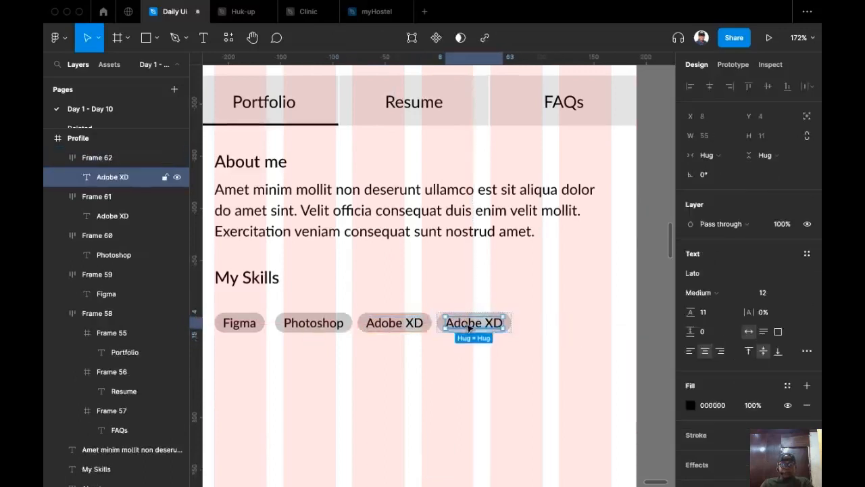
{"action": "double_click", "coordinate": [470, 328]}
{"action": "type", "text": "After "}
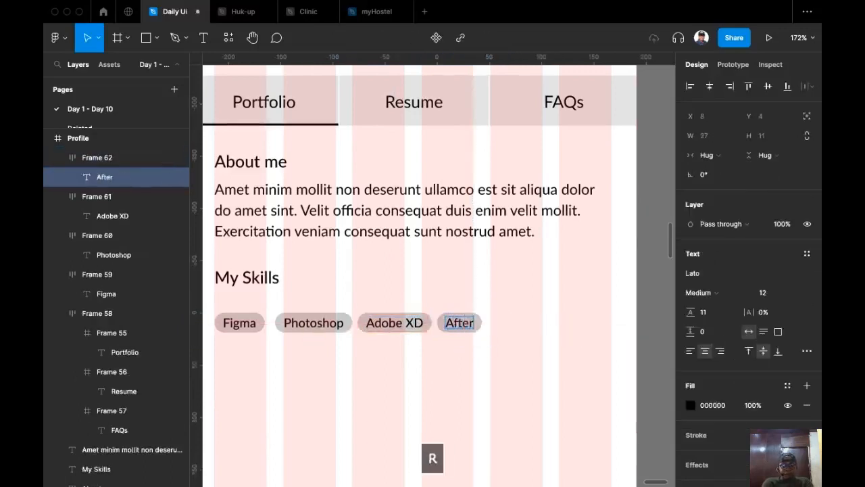
{"action": "type", "text": "E"}
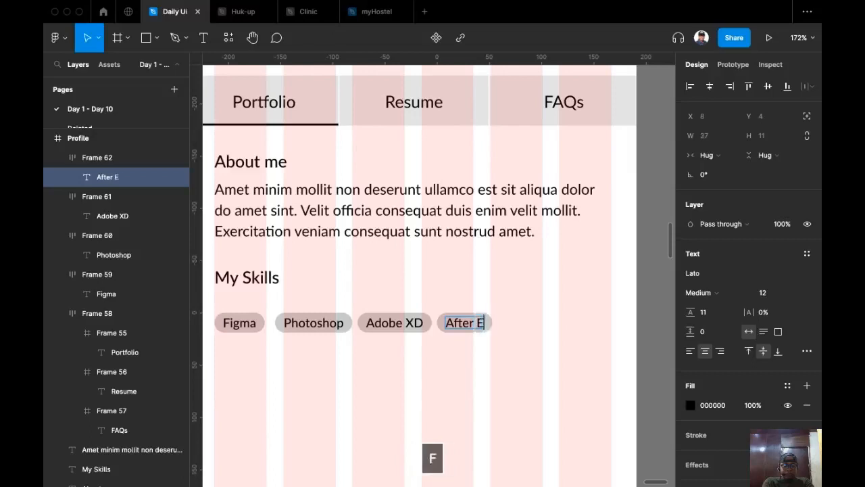
{"action": "type", "text": "ffect"}
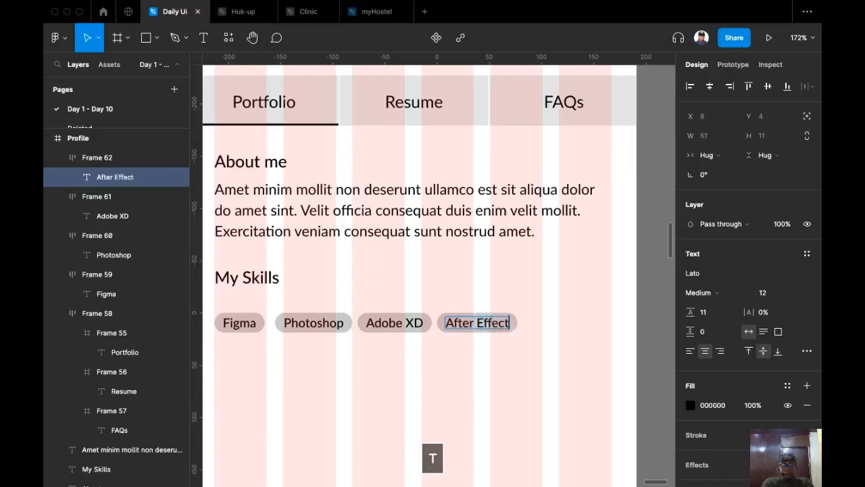
{"action": "key", "text": "Escape"}
Add a final chip after After Effect labelled 'Sketch'.
{"action": "left_click", "coordinate": [457, 325]}
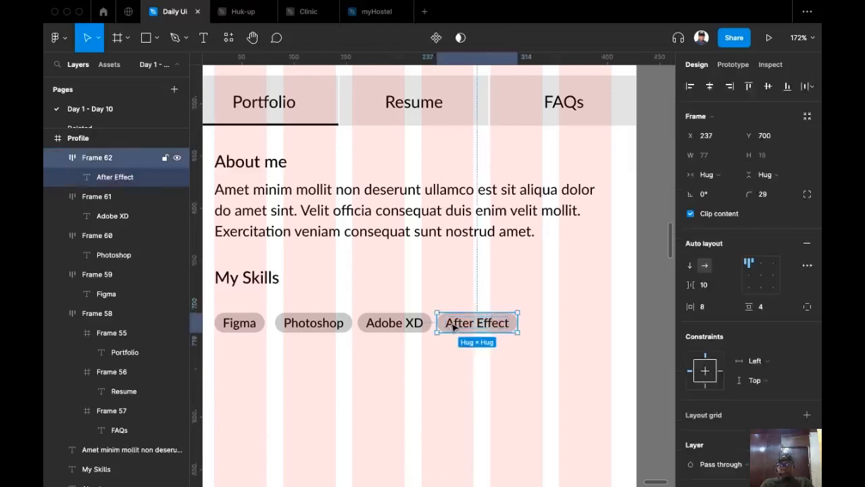
{"action": "left_click_drag", "start_coordinate": [537, 315], "coordinate": [543, 318]}
{"action": "double_click", "coordinate": [554, 321]}
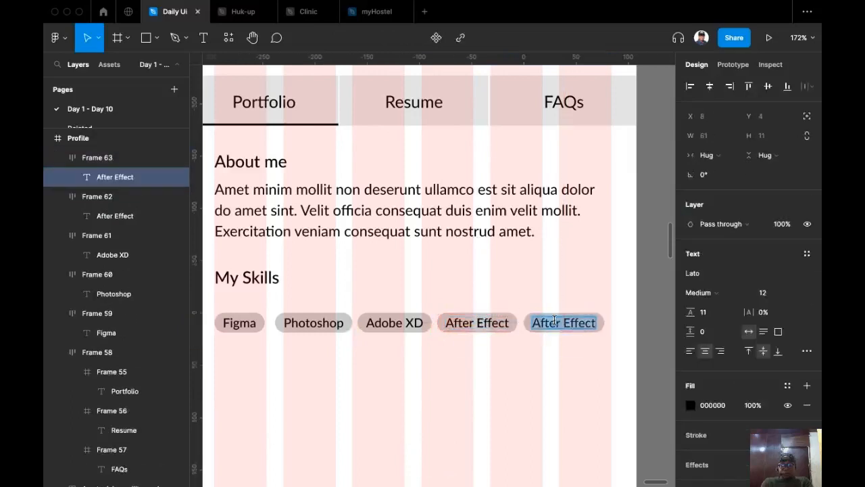
{"action": "type", "text": "Sk"}
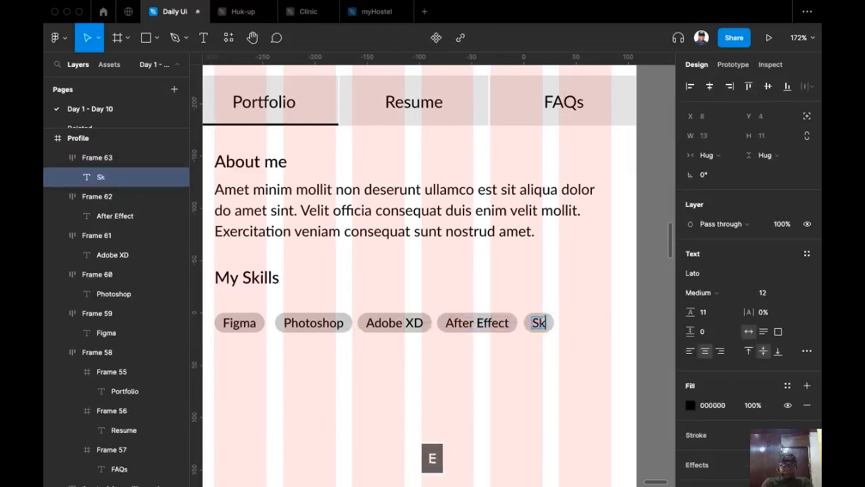
{"action": "type", "text": "etch"}
{"action": "key", "text": "Escape"}
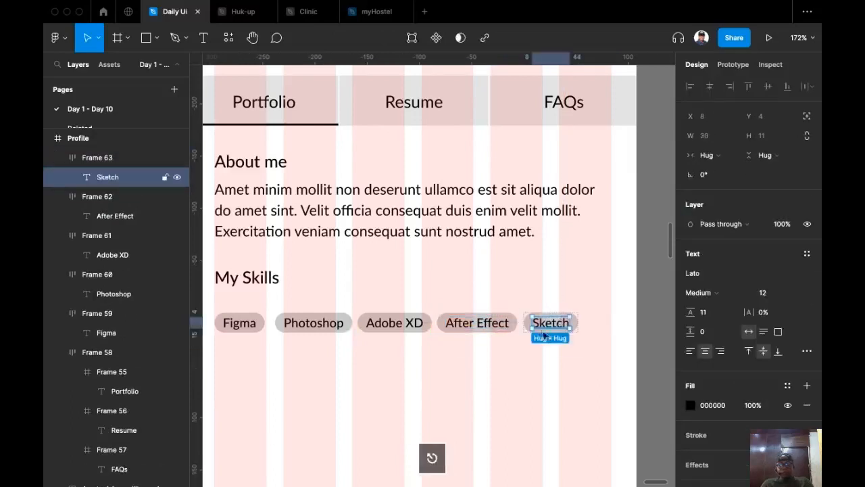
{"action": "left_click", "coordinate": [439, 402]}
{"action": "scroll", "coordinate": [450, 338], "scroll_direction": "down", "scroll_amount": 2}
{"action": "scroll", "coordinate": [449, 337], "scroll_direction": "left", "scroll_amount": 1}
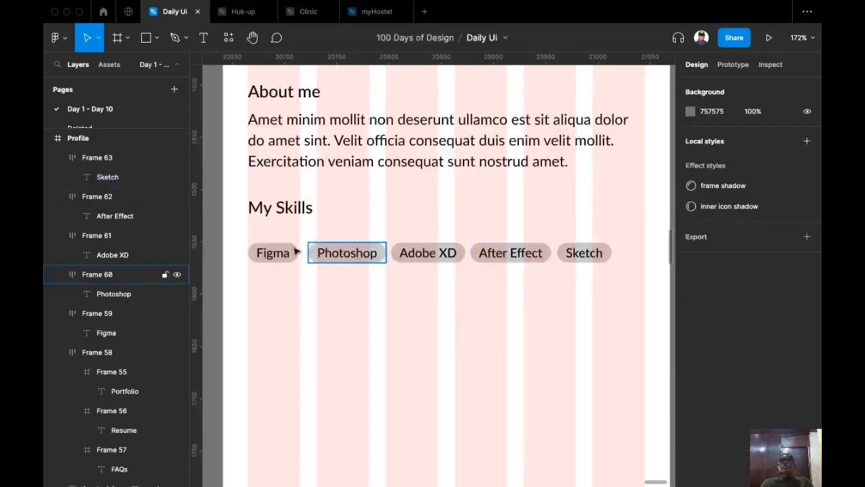
Wrap the five skill chips in an auto-layout row with an 8 gap.
{"action": "left_click_drag", "start_coordinate": [632, 309], "coordinate": [233, 228]}
{"action": "key", "text": "shift+a"}
{"action": "left_click", "coordinate": [718, 286]}
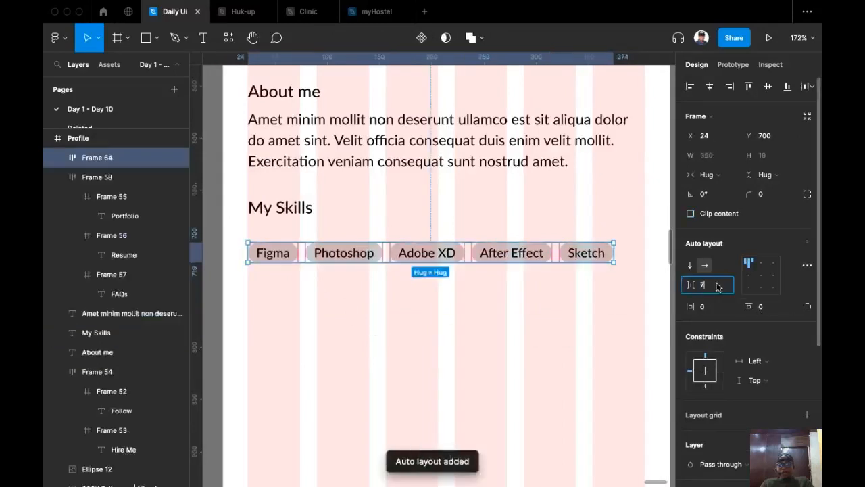
{"action": "type", "text": "8"}
{"action": "key", "text": "Return"}
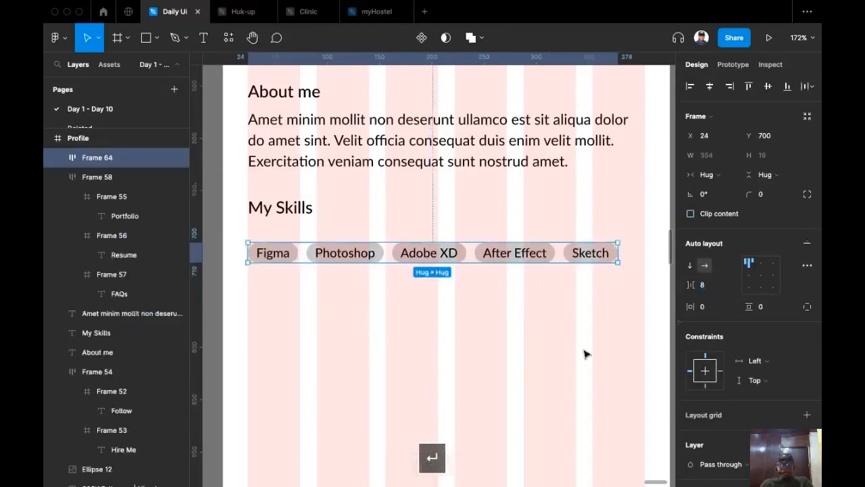
{"action": "left_click", "coordinate": [524, 357]}
Duplicate the chip row below and relabel its first chip 'Wire-framing'.
{"action": "left_click", "coordinate": [422, 251]}
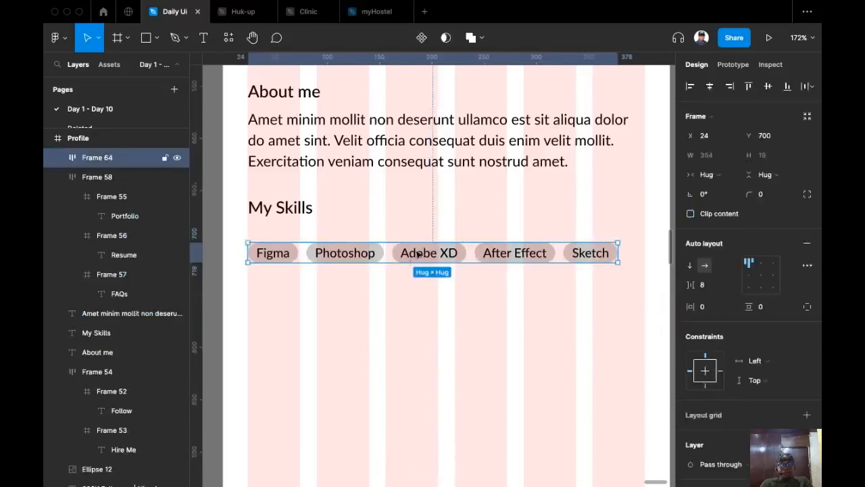
{"action": "left_click_drag", "start_coordinate": [421, 251], "coordinate": [420, 289]}
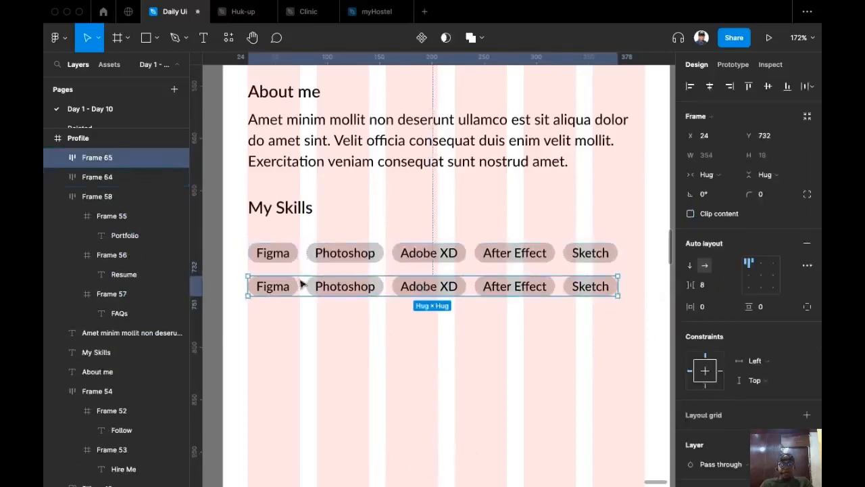
{"action": "double_click", "coordinate": [270, 287]}
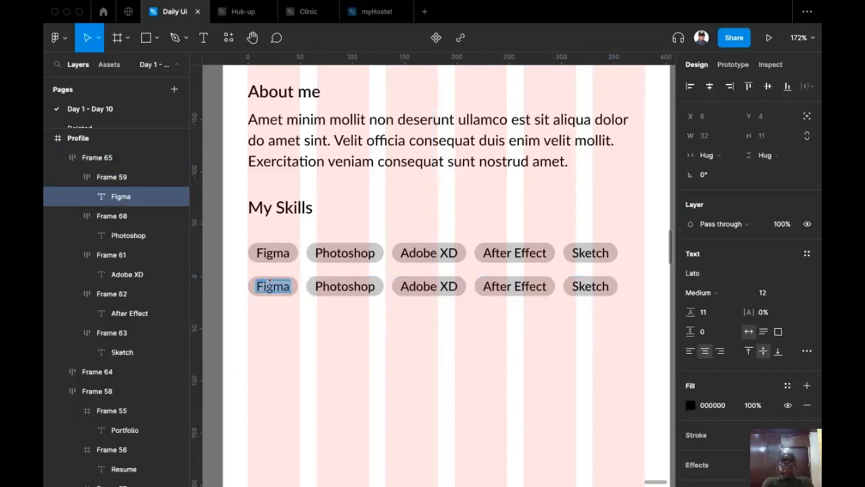
{"action": "type", "text": "Wit"}
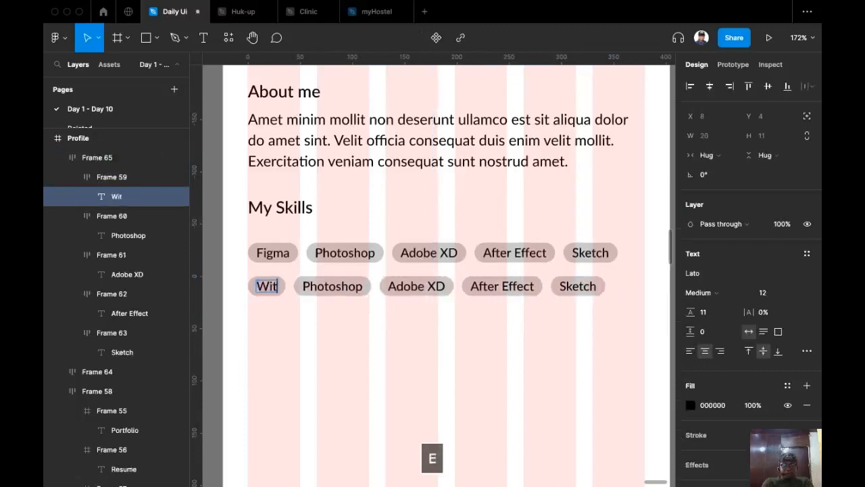
{"action": "key", "text": "BackSpace"}
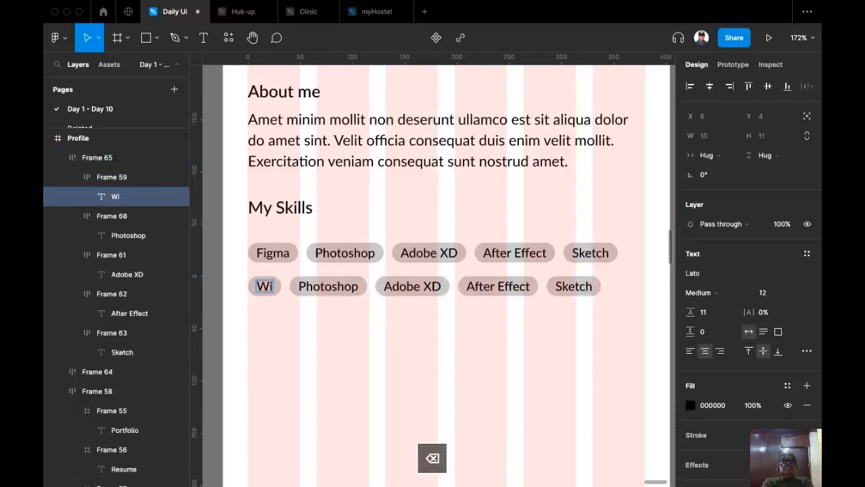
{"action": "type", "text": "reframing"}
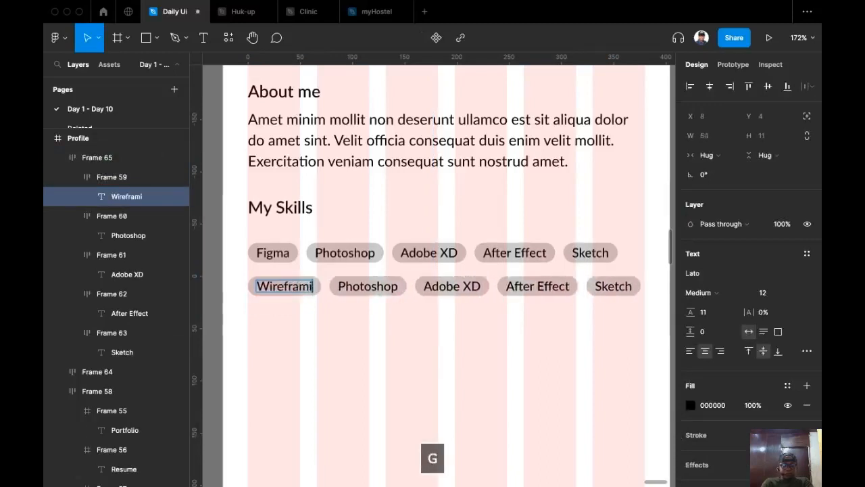
{"action": "right_click", "coordinate": [280, 284]}
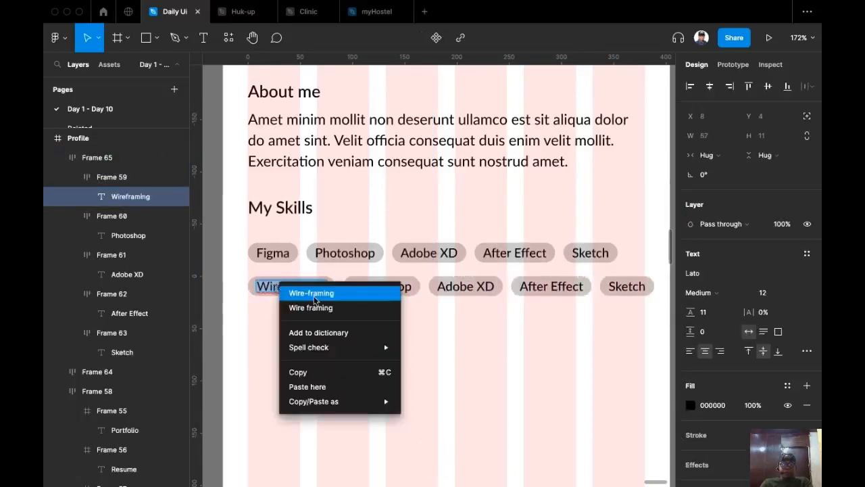
{"action": "left_click", "coordinate": [305, 292]}
Relabel the next two copied chips 'Prototyping' and 'Motion Design'.
{"action": "double_click", "coordinate": [384, 286]}
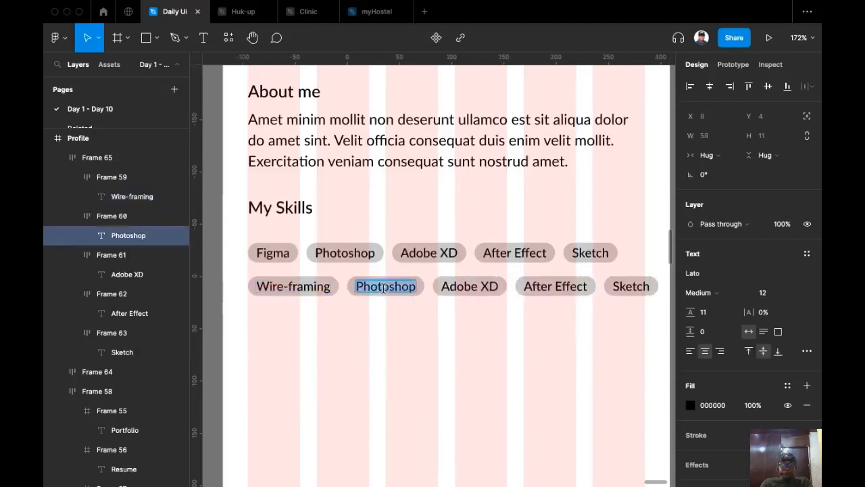
{"action": "key", "text": "BackSpace"}
{"action": "type", "text": "Prototyping"}
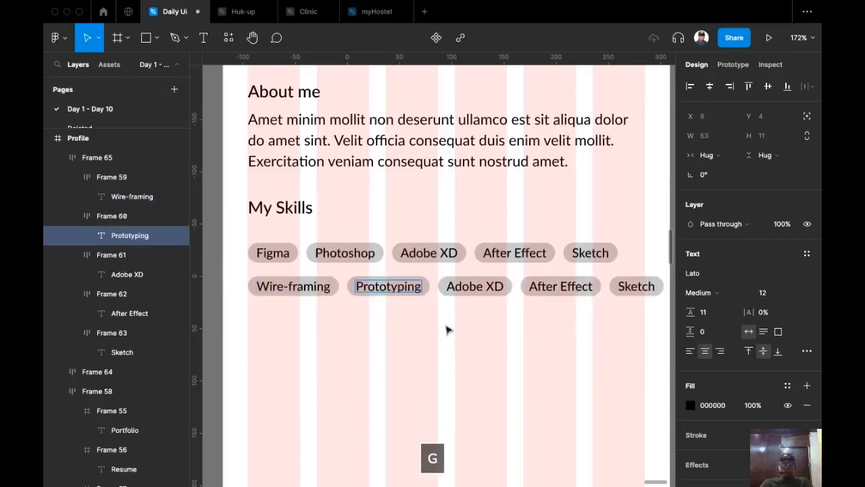
{"action": "scroll", "coordinate": [446, 329], "scroll_direction": "right", "scroll_amount": 3}
{"action": "scroll", "coordinate": [405, 331], "scroll_direction": "up", "scroll_amount": 1}
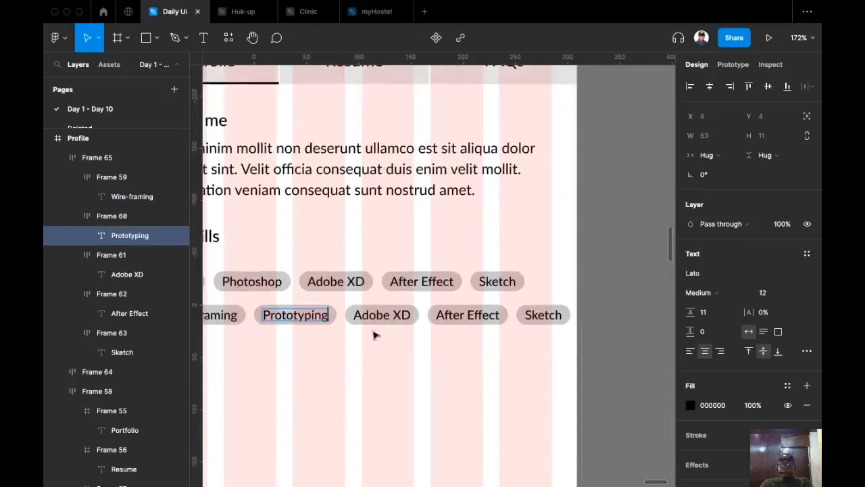
{"action": "double_click", "coordinate": [387, 312]}
{"action": "key", "text": "super+a"}
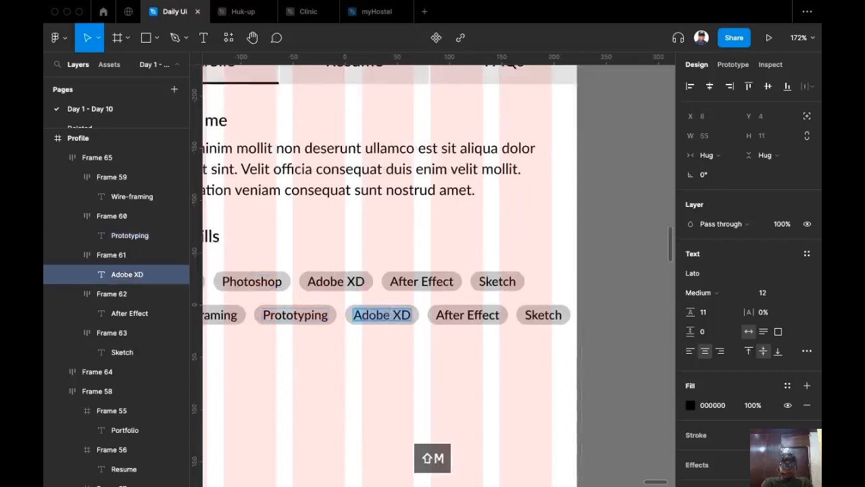
{"action": "type", "text": "Motion Design"}
{"action": "key", "text": "Escape"}
{"action": "left_click", "coordinate": [518, 317]}
Delete the After Effect and Sketch chips from the second skill row.
{"action": "left_click", "coordinate": [565, 317], "text": "shift"}
{"action": "key", "text": "BackSpace"}
{"action": "scroll", "coordinate": [526, 336], "scroll_direction": "down", "scroll_amount": 5}
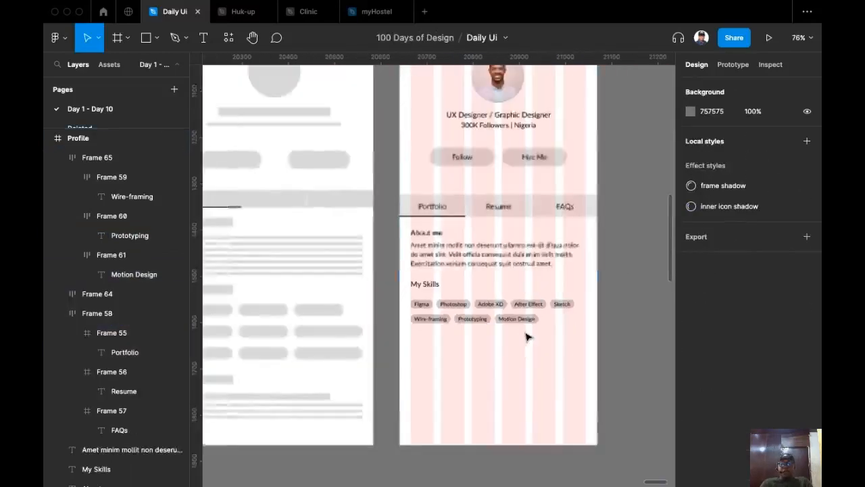
{"action": "scroll", "coordinate": [459, 363], "scroll_direction": "up", "scroll_amount": 5}
{"action": "scroll", "coordinate": [471, 324], "scroll_direction": "down", "scroll_amount": 3}
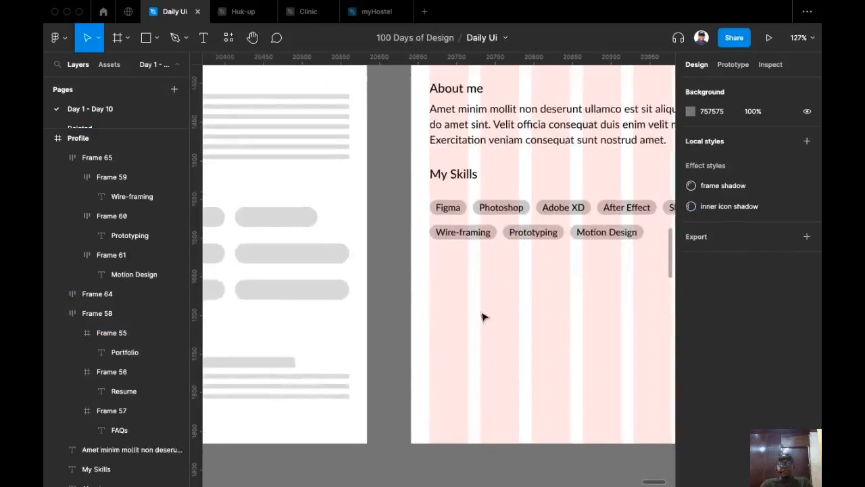
{"action": "scroll", "coordinate": [480, 313], "scroll_direction": "down", "scroll_amount": 3}
{"action": "scroll", "coordinate": [497, 306], "scroll_direction": "down", "scroll_amount": 1}
{"action": "scroll", "coordinate": [504, 298], "scroll_direction": "left", "scroll_amount": 1}
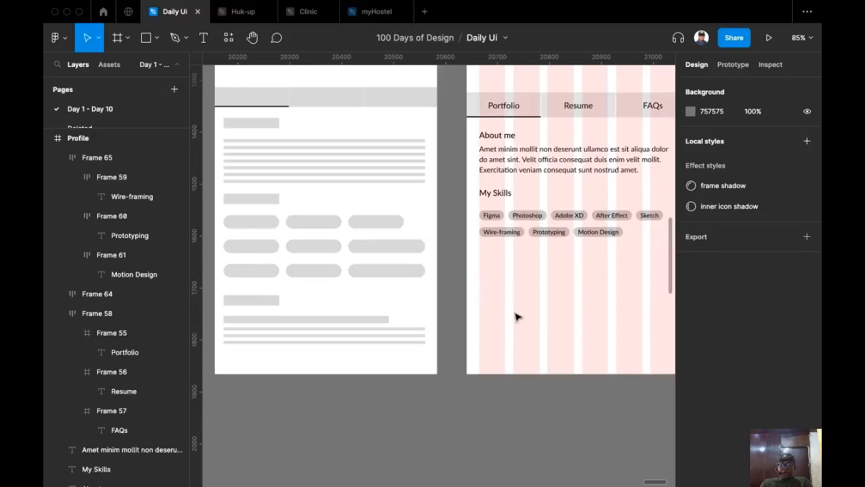
{"action": "scroll", "coordinate": [528, 329], "scroll_direction": "down", "scroll_amount": 1}
{"action": "scroll", "coordinate": [526, 327], "scroll_direction": "right", "scroll_amount": 1}
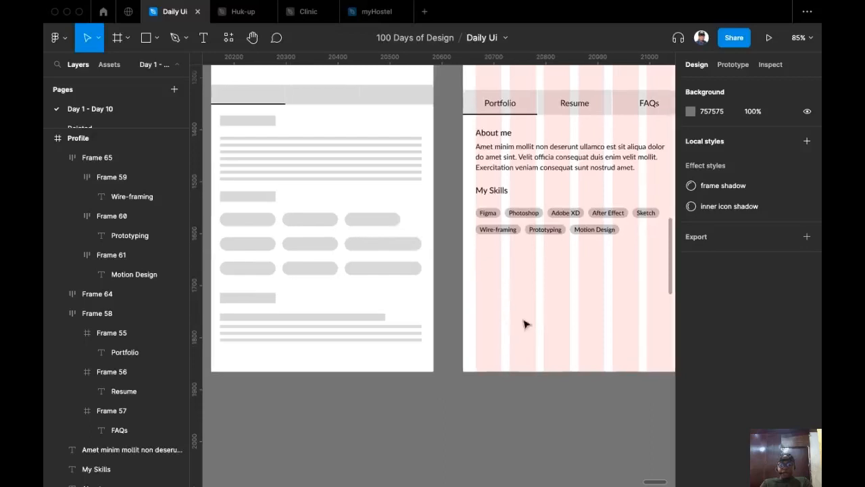
{"action": "left_click_drag", "start_coordinate": [494, 325], "coordinate": [472, 294]}
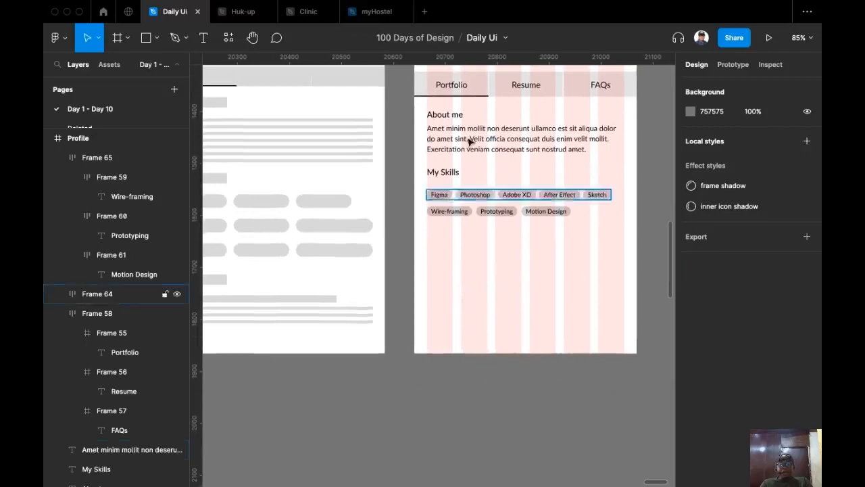
Copy the My Skills heading below the chips and retitle it 'My Experience'.
{"action": "left_click", "coordinate": [442, 172]}
{"action": "left_click_drag", "start_coordinate": [443, 172], "coordinate": [446, 254]}
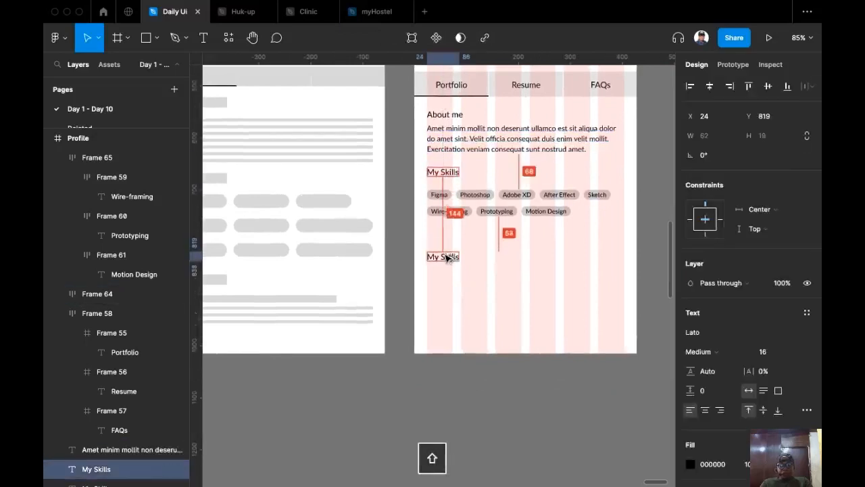
{"action": "left_click", "coordinate": [448, 265]}
{"action": "left_click", "coordinate": [445, 256]}
{"action": "double_click", "coordinate": [446, 255]}
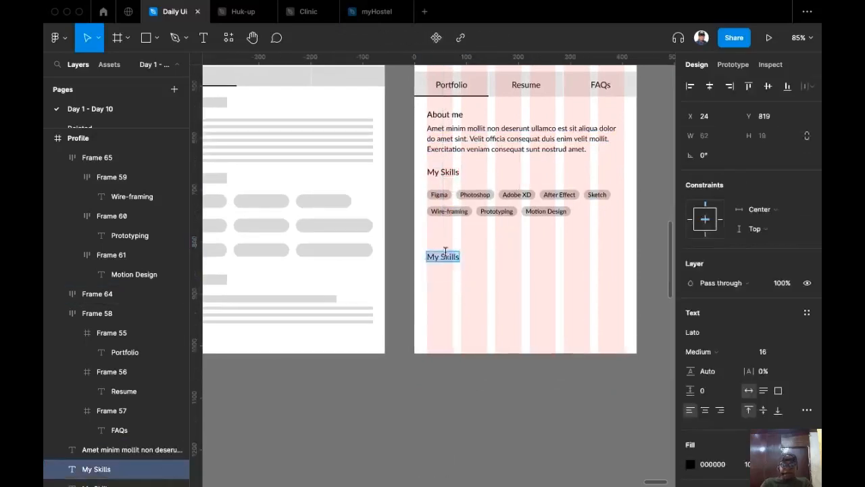
{"action": "type", "text": "My E"}
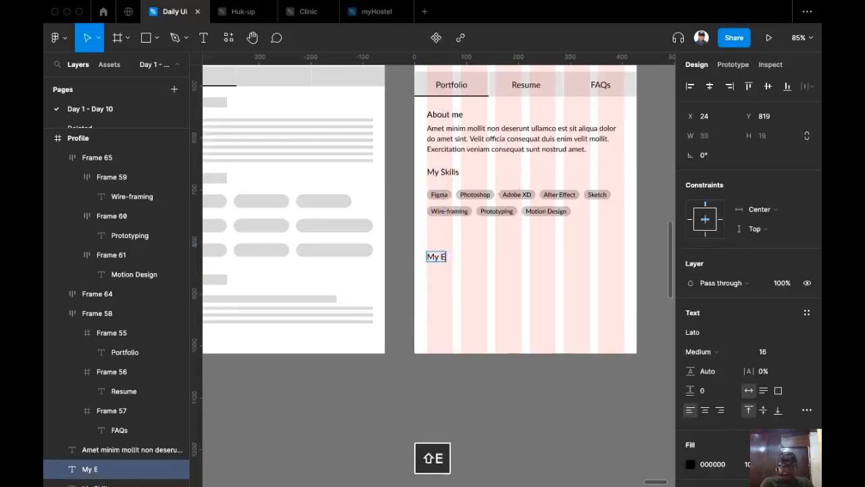
{"action": "type", "text": "xperi"}
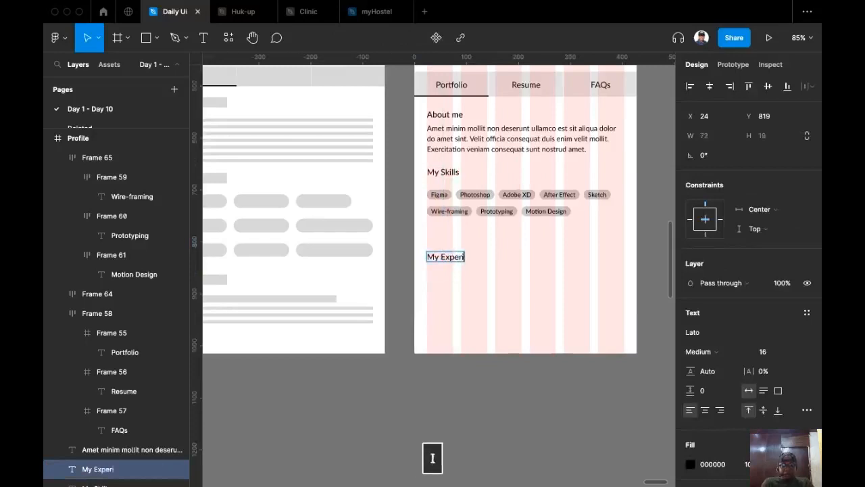
{"action": "type", "text": "ence"}
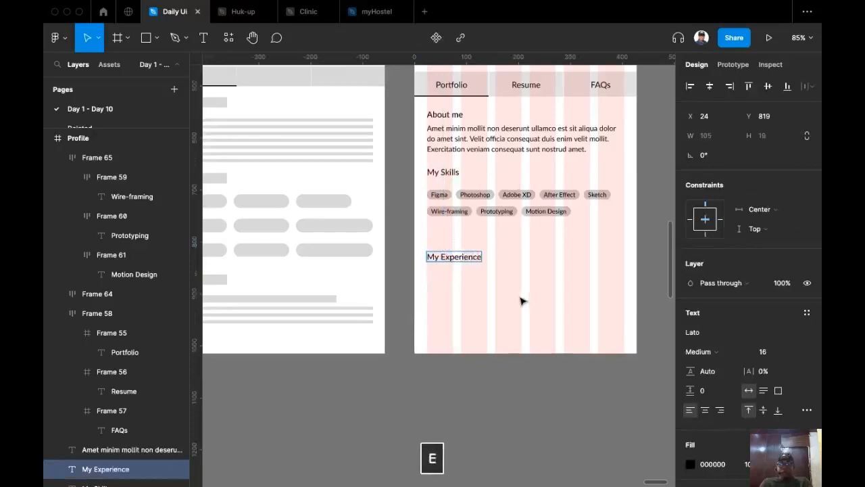
{"action": "key", "text": "Escape"}
{"action": "key", "text": "Escape"}
Duplicate the My Experience heading 25 px below the original.
{"action": "scroll", "coordinate": [526, 271], "scroll_direction": "down", "scroll_amount": 2}
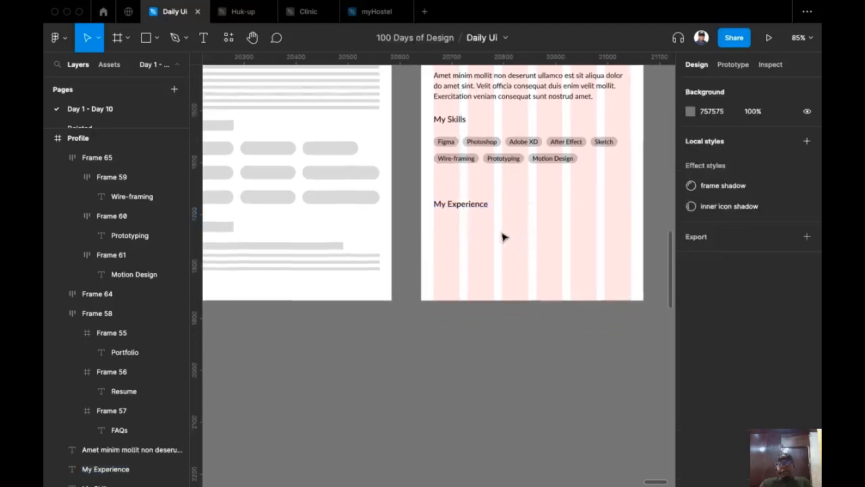
{"action": "left_click_drag", "start_coordinate": [470, 209], "coordinate": [473, 226]}
{"action": "scroll", "coordinate": [471, 227], "scroll_direction": "up", "scroll_amount": 5}
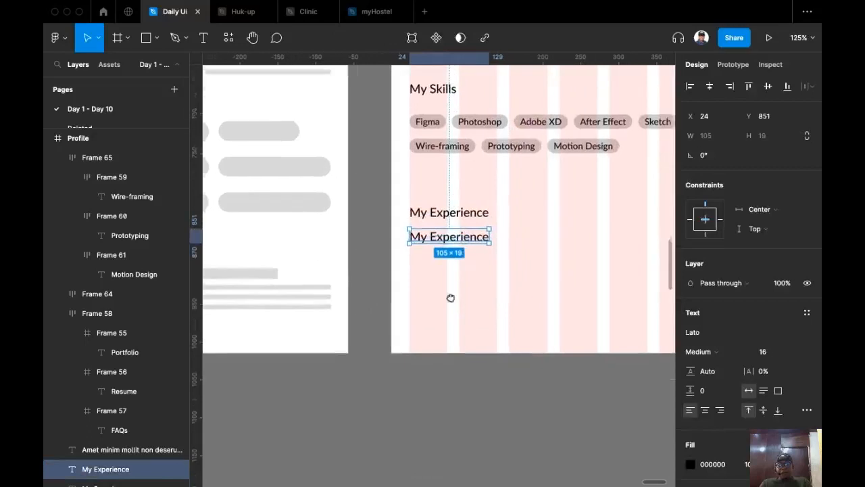
{"action": "scroll", "coordinate": [459, 309], "scroll_direction": "up", "scroll_amount": 4}
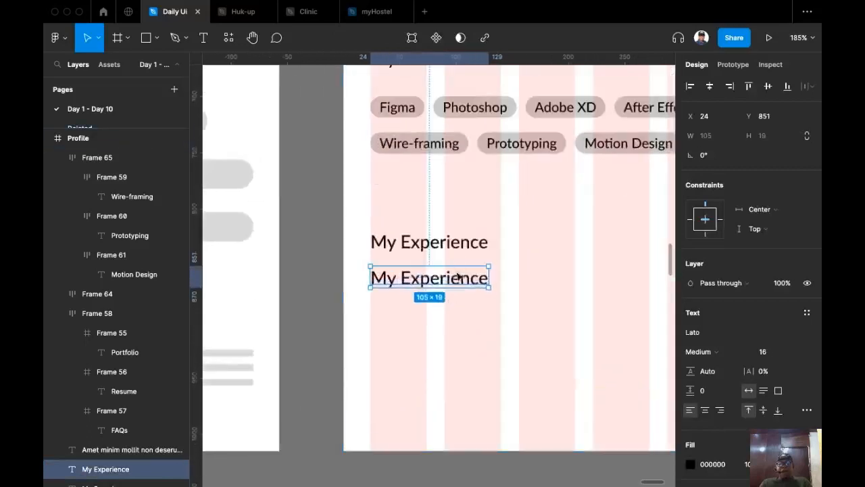
{"action": "left_click", "coordinate": [735, 352]}
Make the copied heading Regular weight, size 14, reading 'Bitsmart Technology'.
{"action": "left_click", "coordinate": [730, 336]}
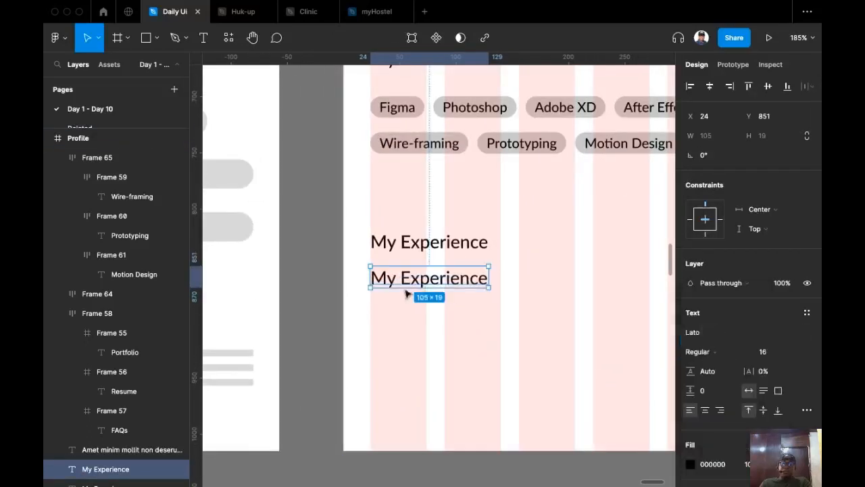
{"action": "double_click", "coordinate": [447, 278]}
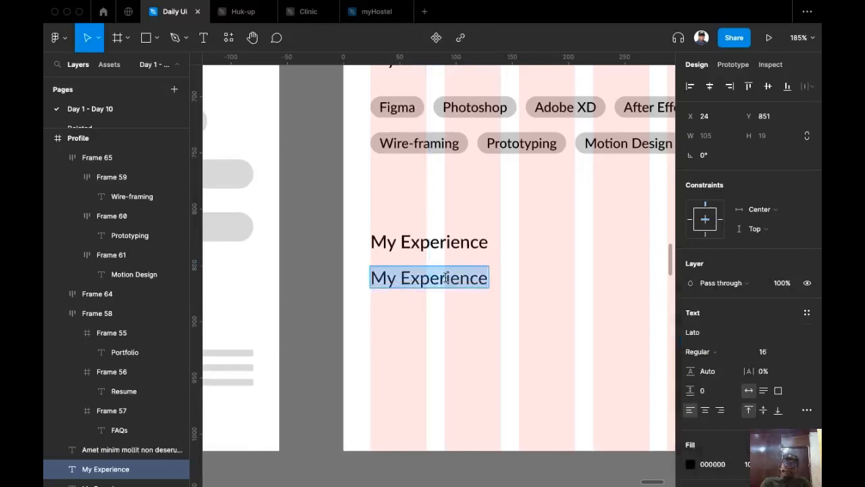
{"action": "type", "text": "Bu"}
{"action": "key", "text": "BackSpace"}
{"action": "type", "text": "itsmart "}
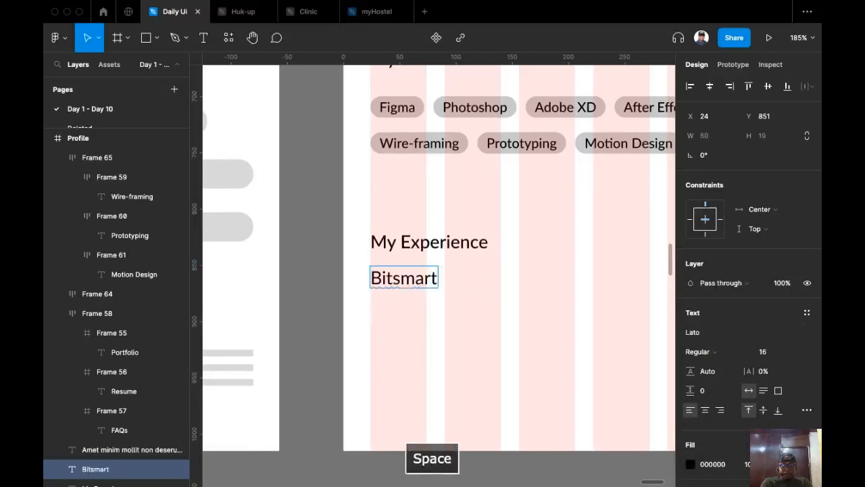
{"action": "type", "text": "Technology"}
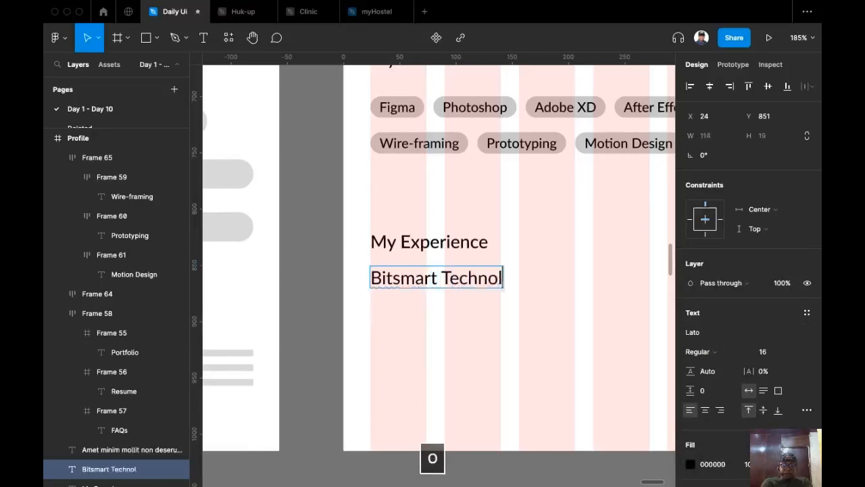
{"action": "key", "text": "Escape"}
{"action": "scroll", "coordinate": [509, 315], "scroll_direction": "down", "scroll_amount": 2}
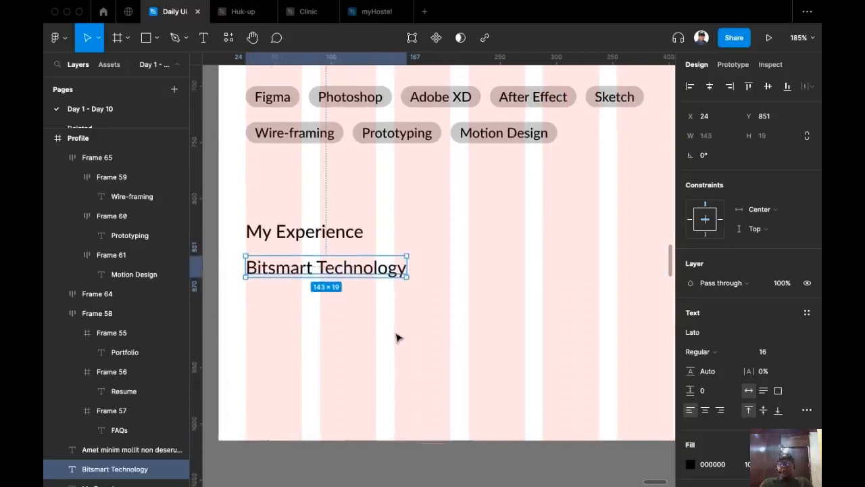
{"action": "left_click", "coordinate": [794, 352]}
{"action": "left_click", "coordinate": [778, 320]}
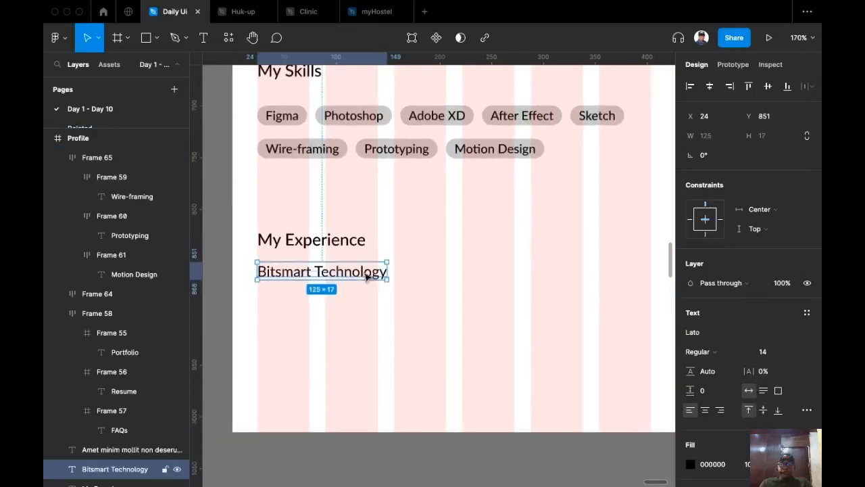
{"action": "scroll", "coordinate": [388, 298], "scroll_direction": "down", "scroll_amount": 2}
{"action": "left_click", "coordinate": [423, 143]}
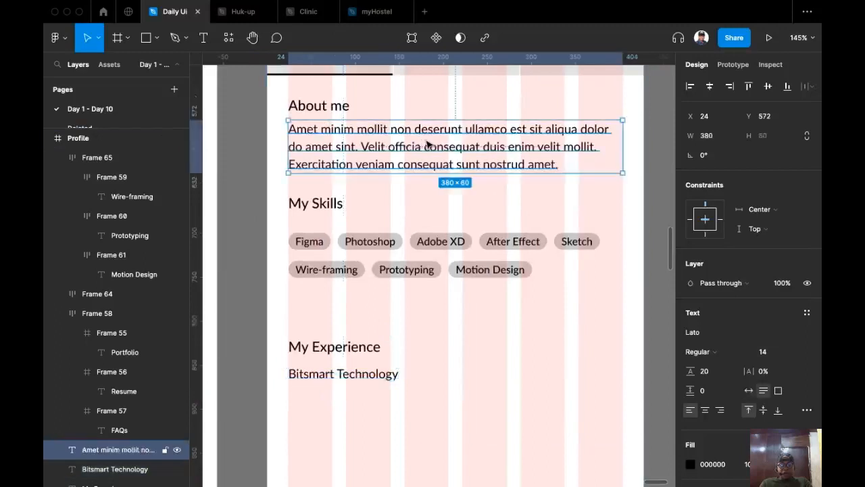
Place a copy of the About me paragraph under Bitsmart Technology and make that heading SemiBold.
{"action": "left_click_drag", "start_coordinate": [426, 393], "coordinate": [429, 413]}
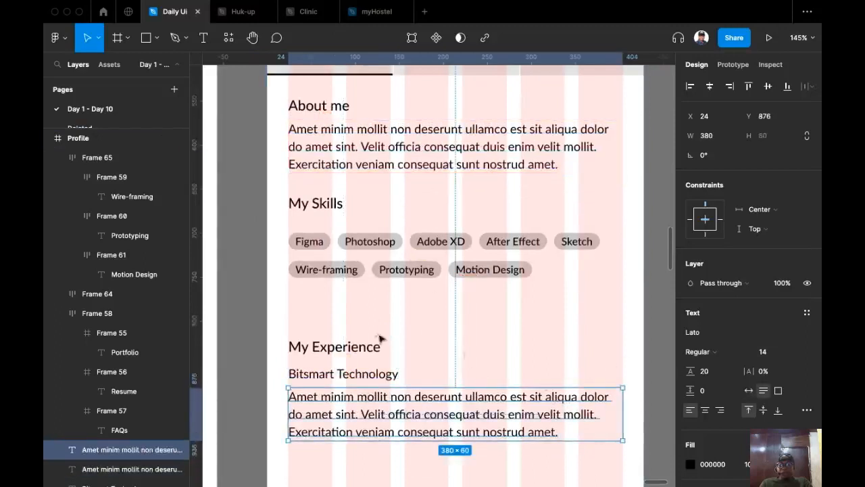
{"action": "scroll", "coordinate": [478, 338], "scroll_direction": "down", "scroll_amount": 2}
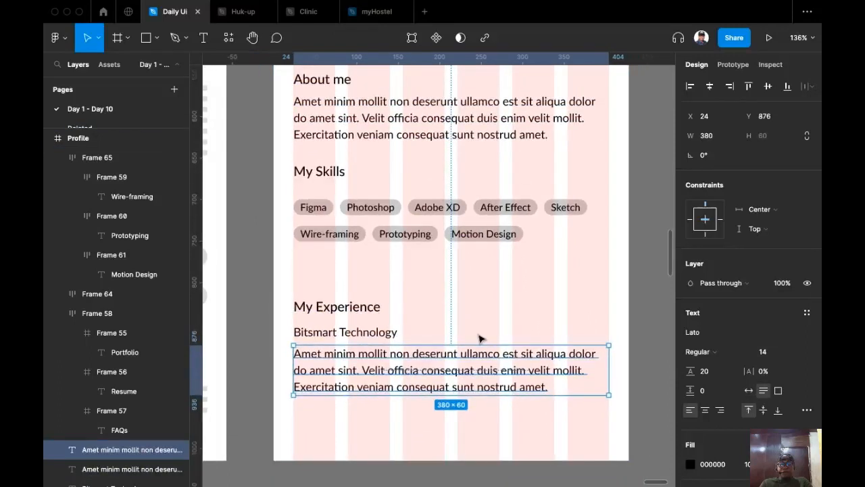
{"action": "left_click", "coordinate": [362, 338]}
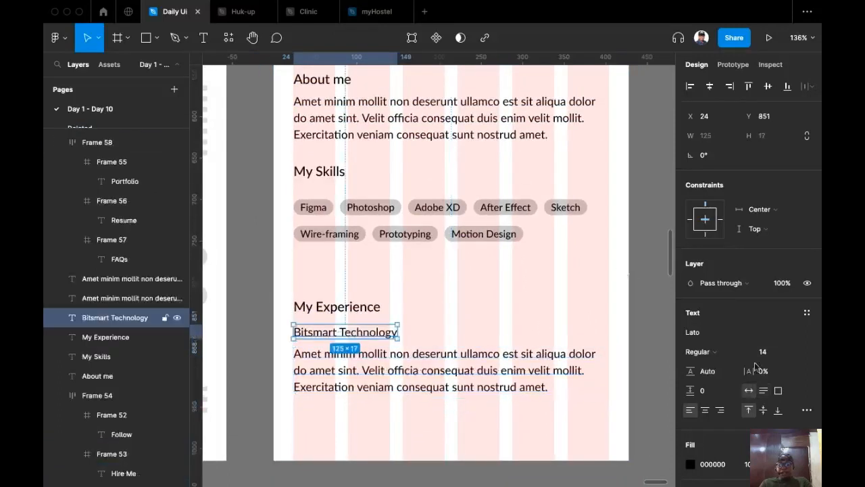
{"action": "left_click", "coordinate": [737, 354]}
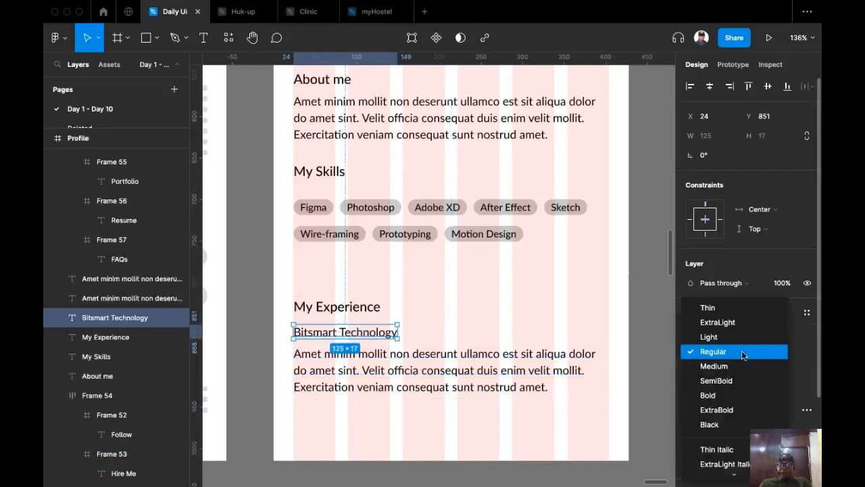
{"action": "left_click", "coordinate": [725, 384]}
Select the copied paragraph beneath the company name and review the layout.
{"action": "left_click", "coordinate": [442, 385]}
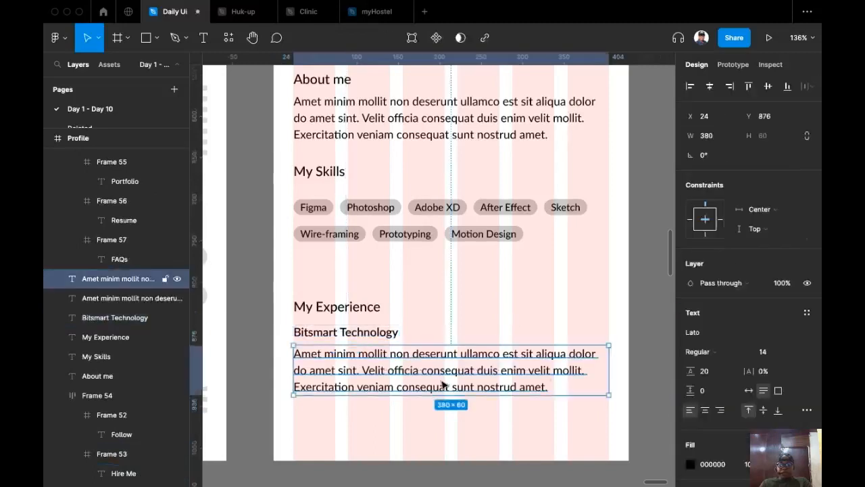
{"action": "scroll", "coordinate": [507, 329], "scroll_direction": "down", "scroll_amount": 5}
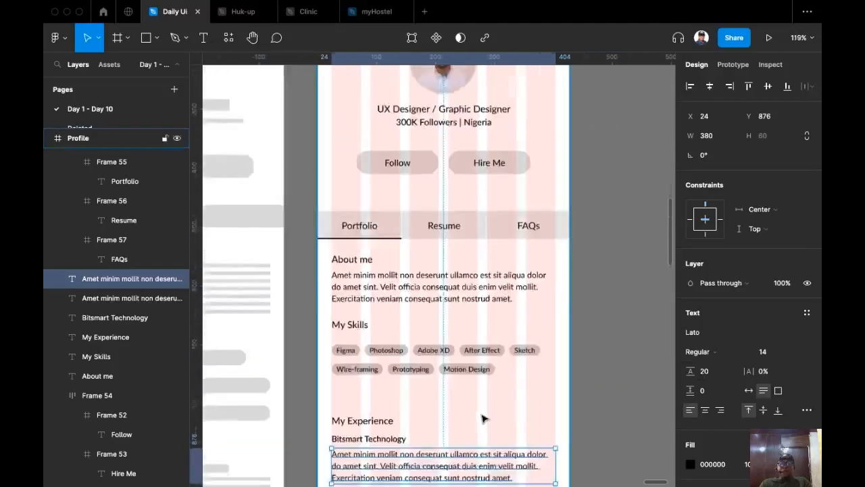
{"action": "scroll", "coordinate": [540, 315], "scroll_direction": "down", "scroll_amount": 3}
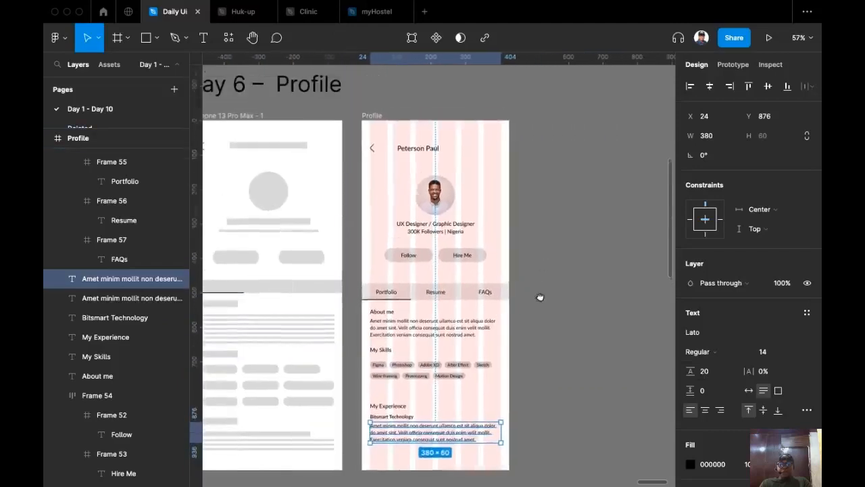
{"action": "scroll", "coordinate": [541, 256], "scroll_direction": "up", "scroll_amount": 2}
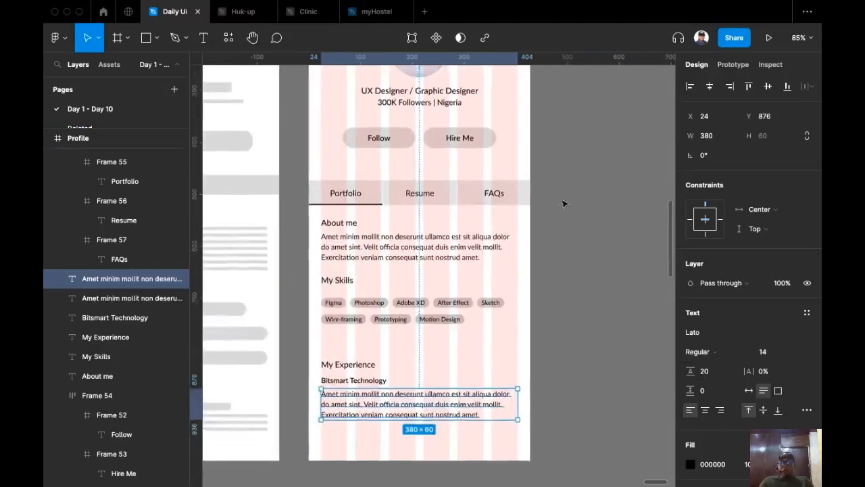
{"action": "scroll", "coordinate": [581, 183], "scroll_direction": "down", "scroll_amount": 1}
{"action": "scroll", "coordinate": [612, 257], "scroll_direction": "up", "scroll_amount": 2}
{"action": "scroll", "coordinate": [617, 286], "scroll_direction": "down", "scroll_amount": 2}
{"action": "scroll", "coordinate": [433, 304], "scroll_direction": "up", "scroll_amount": 3}
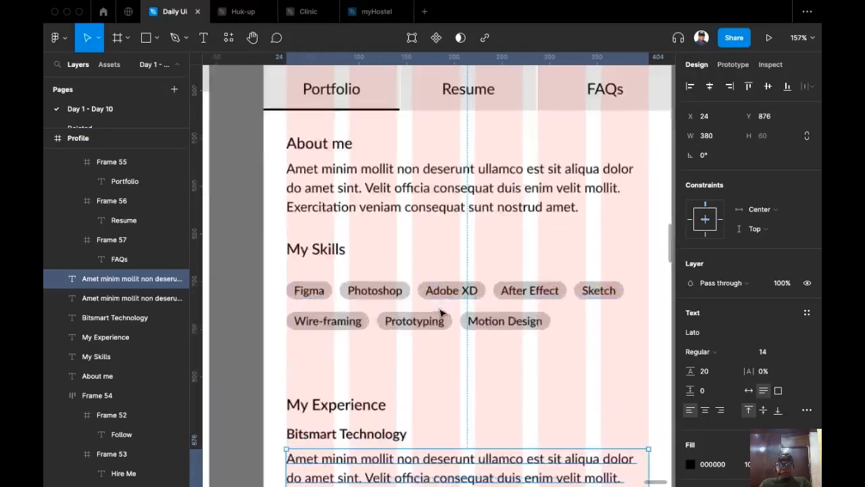
Stack both skill chip rows in an auto-layout frame with 16 spacing.
{"action": "left_click", "coordinate": [303, 297]}
{"action": "left_click", "coordinate": [323, 325], "text": "shift"}
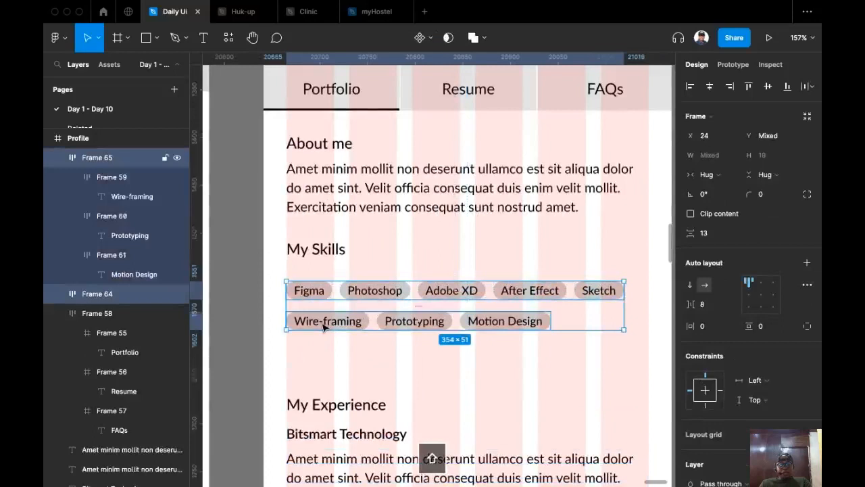
{"action": "key", "text": "shift+a"}
{"action": "left_click", "coordinate": [706, 285]}
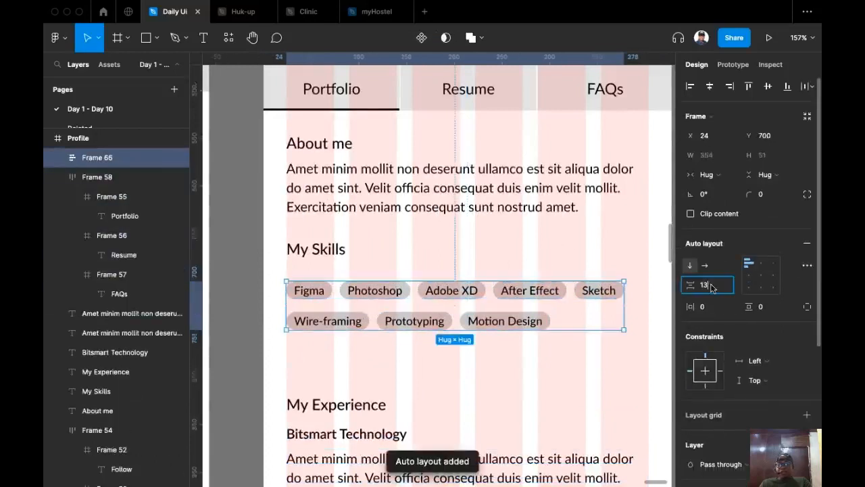
{"action": "type", "text": "16"}
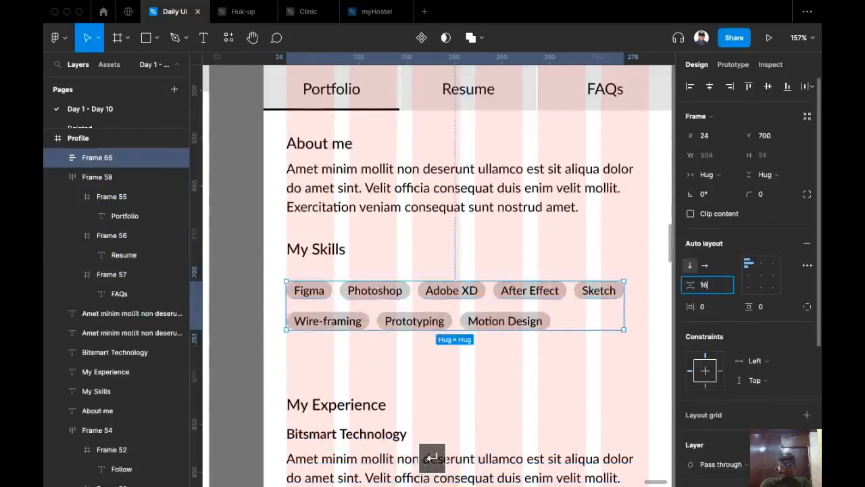
{"action": "key", "text": "Return"}
Wrap the My Skills heading with the chip rows in auto layout, 12 gap under the heading.
{"action": "left_click", "coordinate": [323, 251], "text": "shift"}
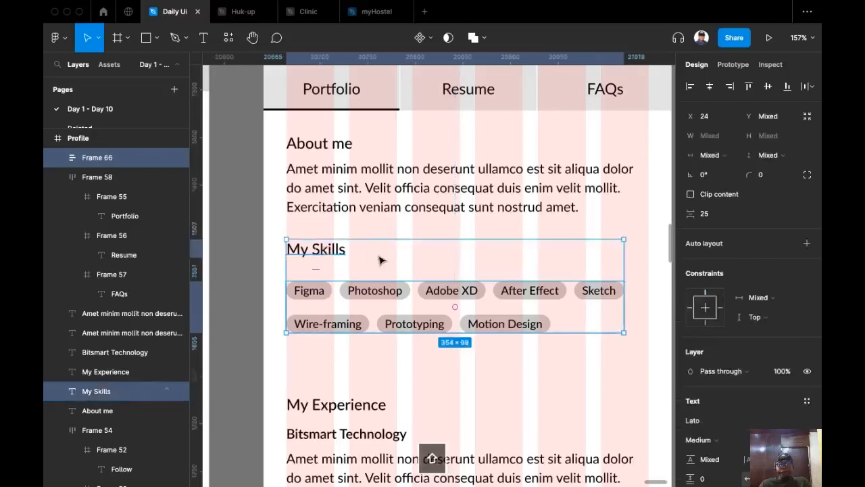
{"action": "key", "text": "shift+a"}
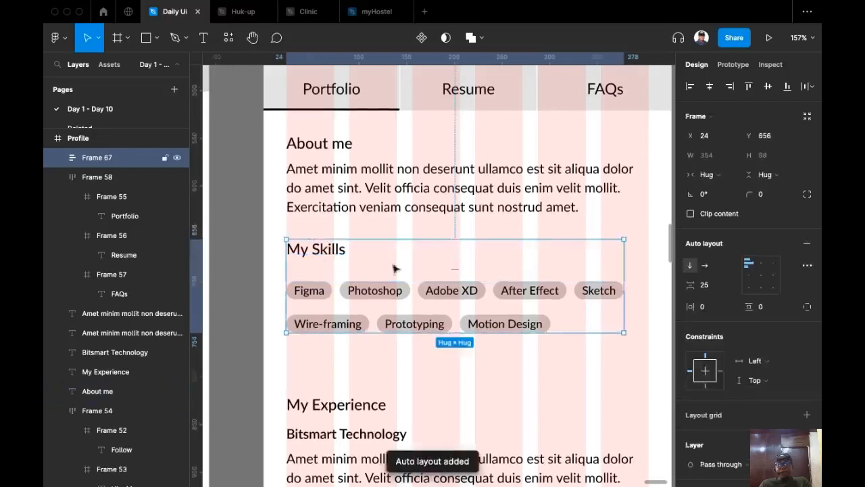
{"action": "left_click", "coordinate": [726, 292]}
{"action": "type", "text": "8"}
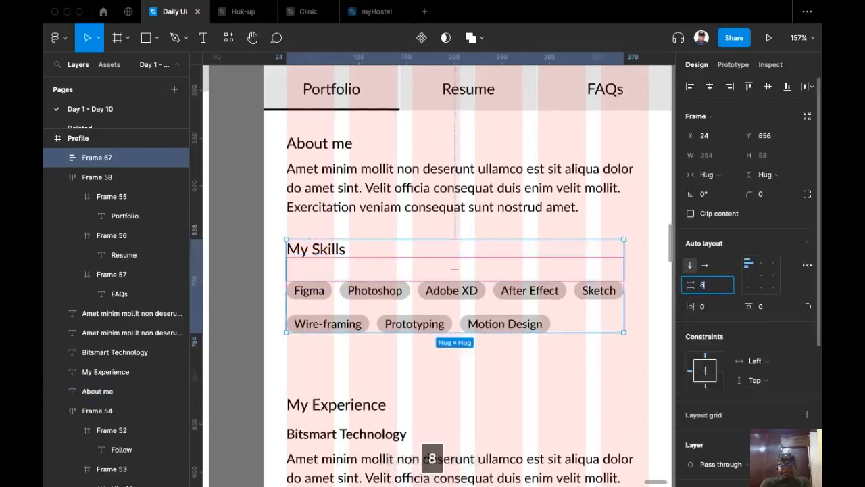
{"action": "key", "text": "Return"}
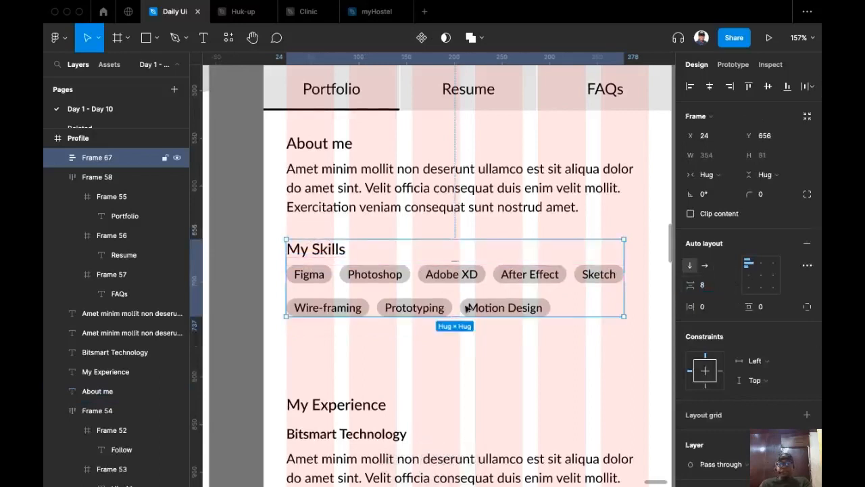
{"action": "type", "text": "12"}
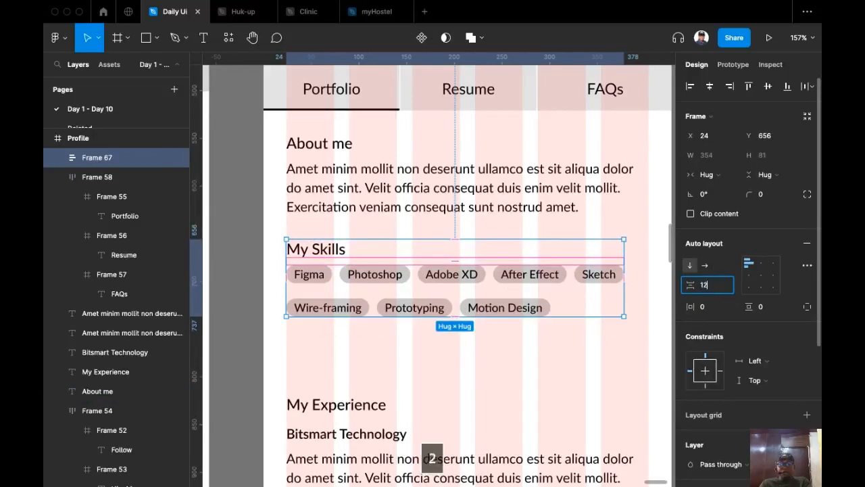
{"action": "key", "text": "Return"}
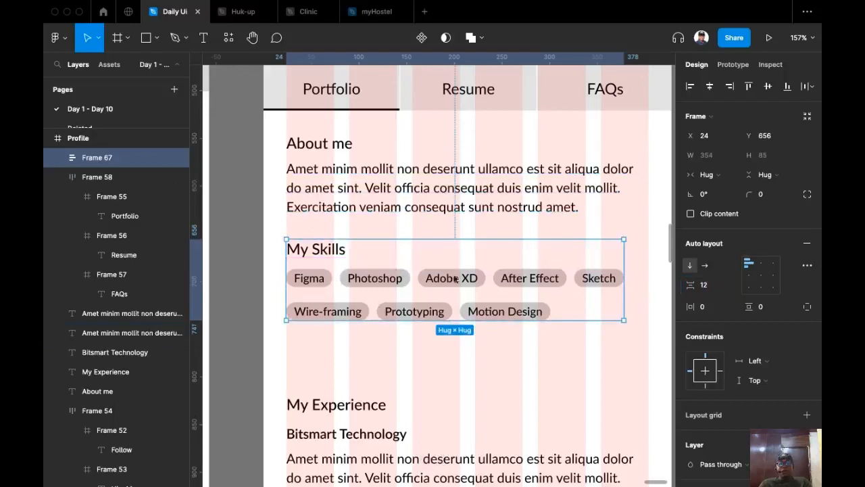
Rename the new skills group layer to 'Skills'.
{"action": "double_click", "coordinate": [107, 158]}
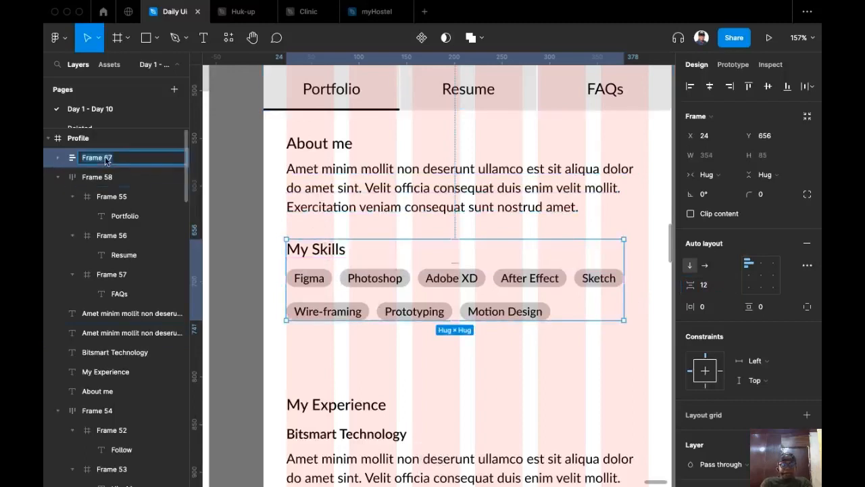
{"action": "type", "text": "Si"}
{"action": "key", "text": "BackSpace"}
{"action": "type", "text": "k"}
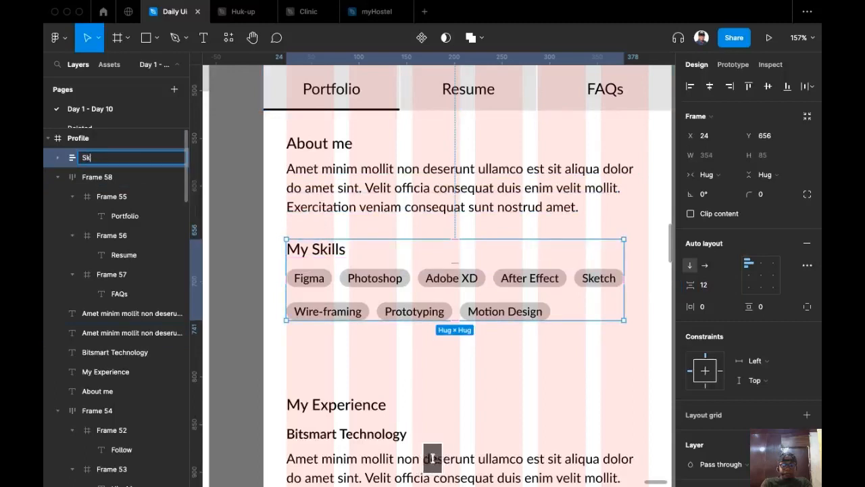
{"action": "key", "text": "Return"}
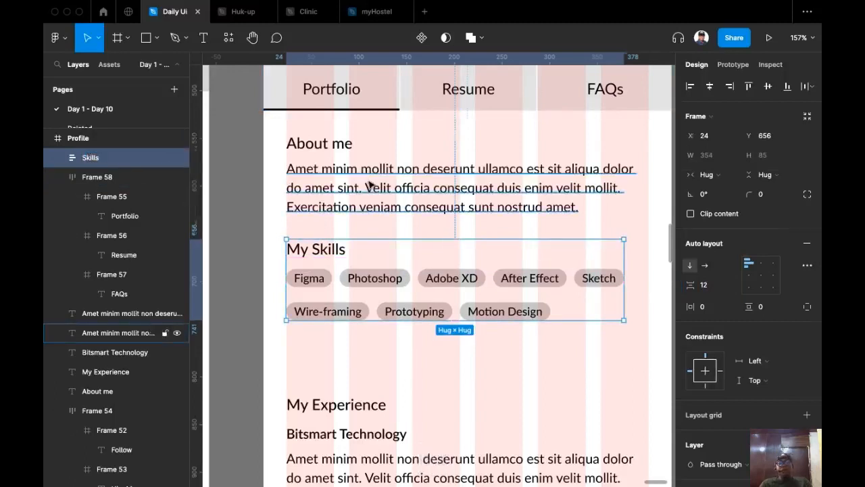
Wrap the About me heading and paragraph in auto layout and name the frame 'about'.
{"action": "left_click", "coordinate": [348, 196]}
{"action": "left_click", "coordinate": [345, 144], "text": "shift"}
{"action": "key", "text": "shift+a"}
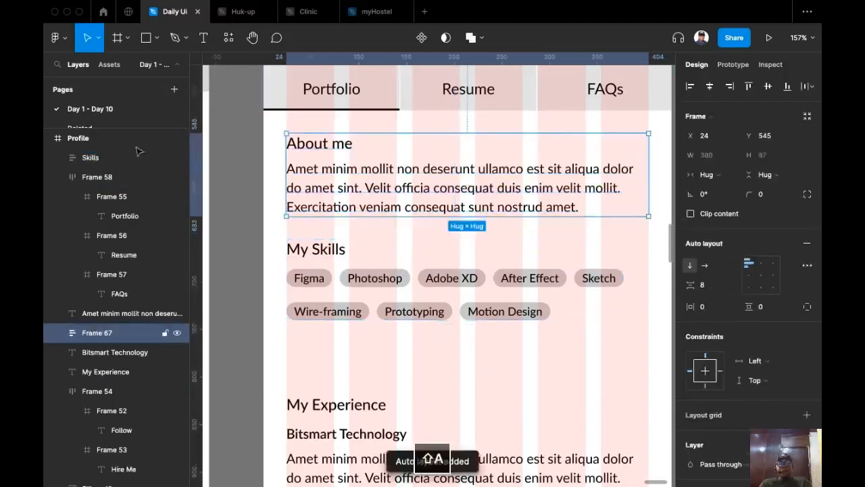
{"action": "double_click", "coordinate": [100, 334]}
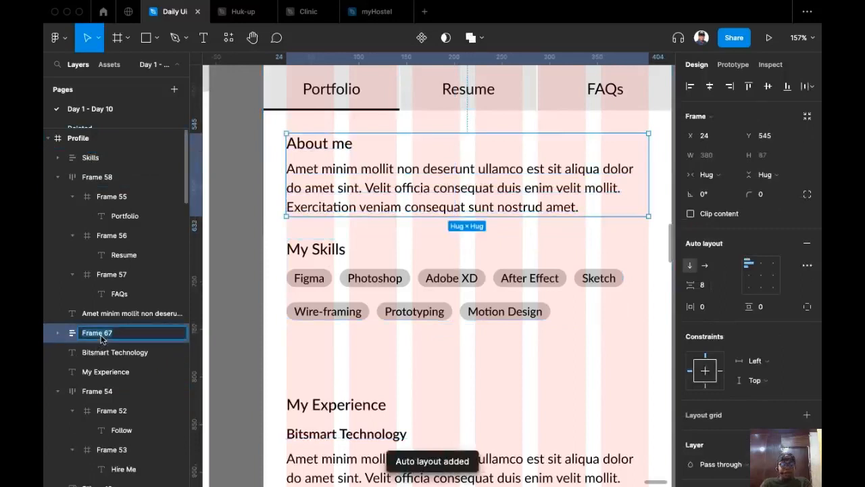
{"action": "type", "text": "about"}
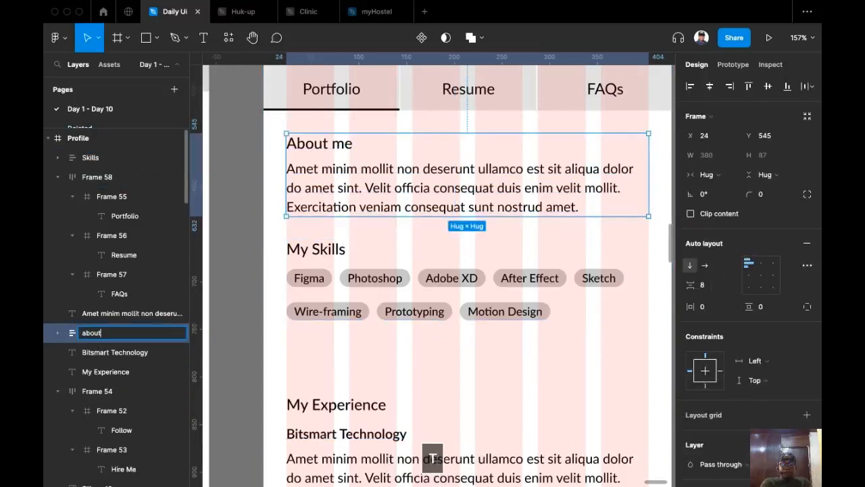
{"action": "key", "text": "Return"}
{"action": "scroll", "coordinate": [481, 197], "scroll_direction": "down", "scroll_amount": 6}
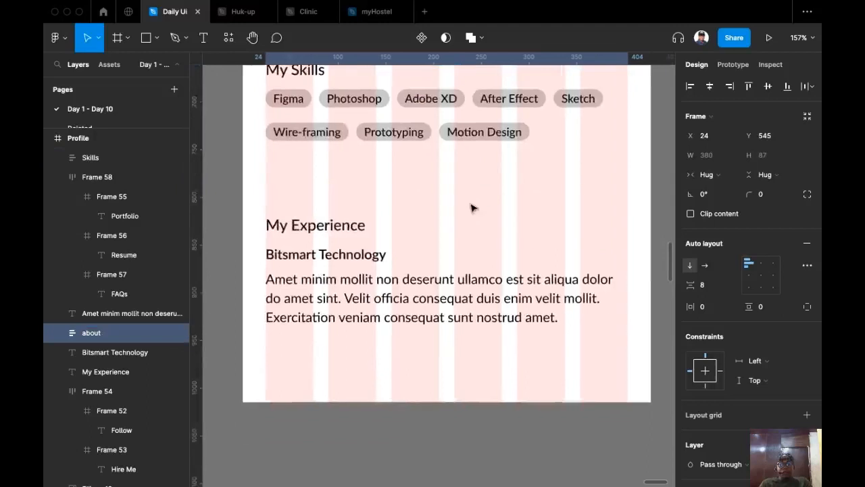
Wrap the Bitsmart Technology heading and its paragraph in an auto-layout frame named 'company'.
{"action": "left_click", "coordinate": [361, 264]}
{"action": "left_click", "coordinate": [370, 215], "text": "shift"}
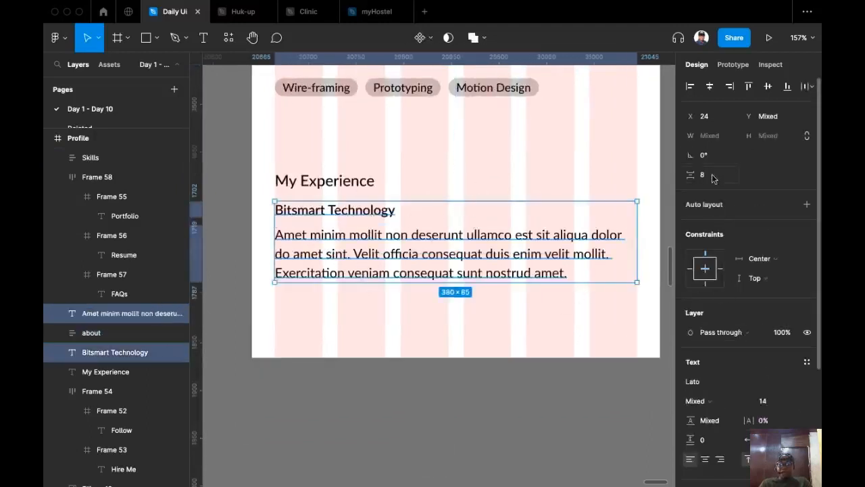
{"action": "type", "text": "4"}
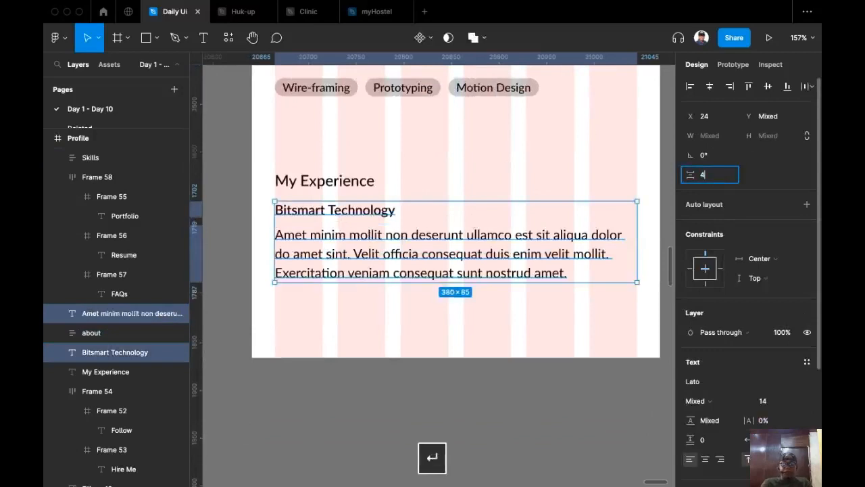
{"action": "left_click", "coordinate": [456, 174]}
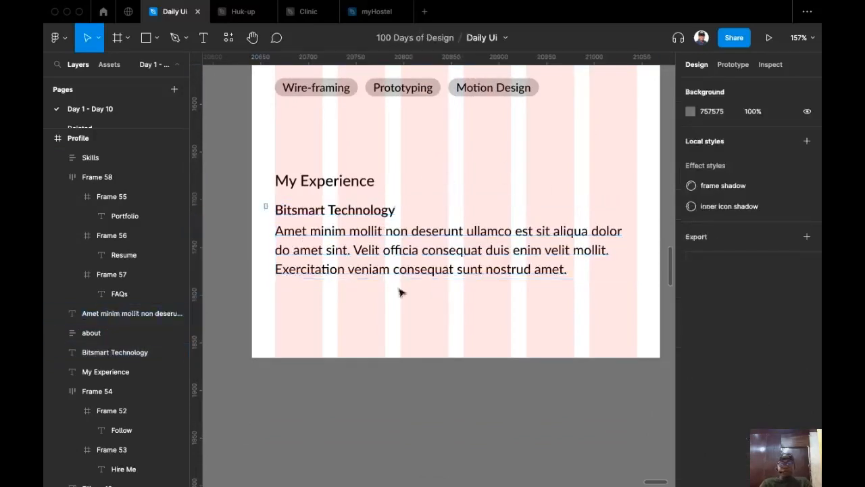
{"action": "left_click_drag", "start_coordinate": [265, 202], "coordinate": [572, 293]}
{"action": "key", "text": "shift+a"}
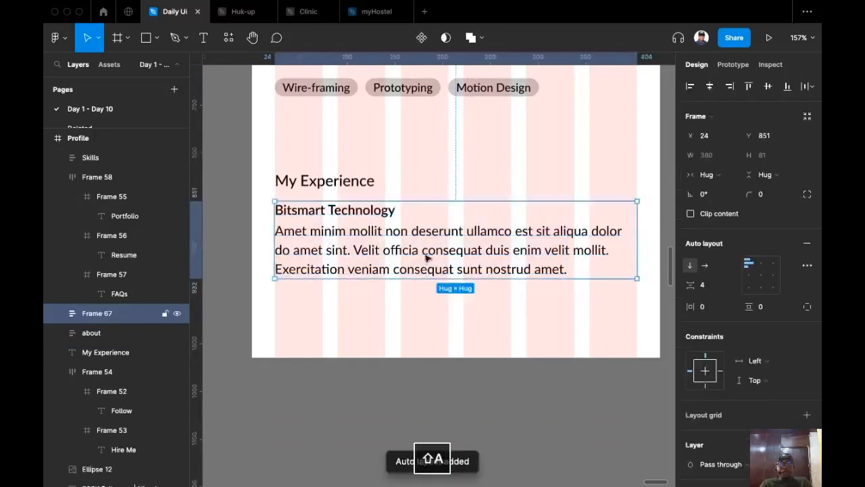
{"action": "left_click", "coordinate": [370, 194], "text": "shift"}
{"action": "key", "text": "Escape"}
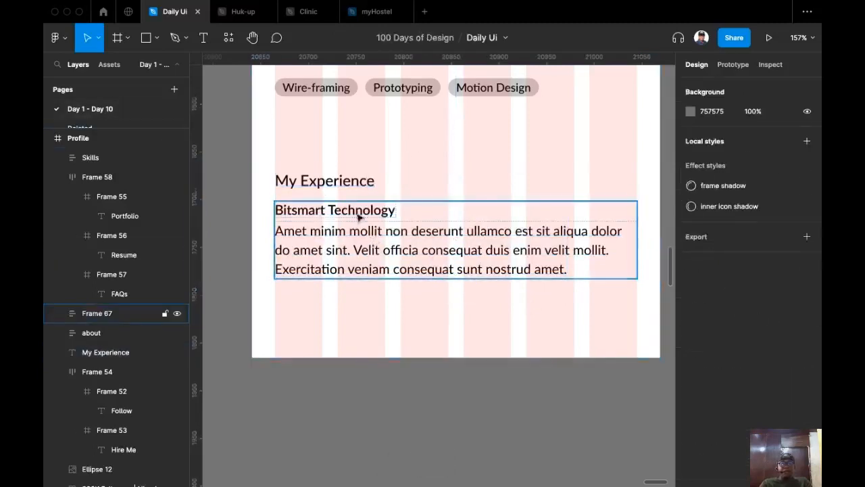
{"action": "left_click", "coordinate": [358, 216]}
{"action": "double_click", "coordinate": [96, 313]}
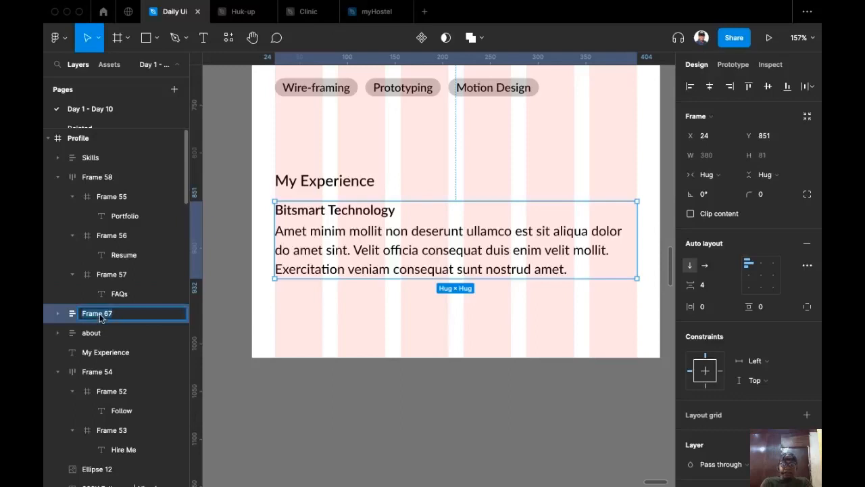
{"action": "type", "text": "company"}
{"action": "key", "text": "Return"}
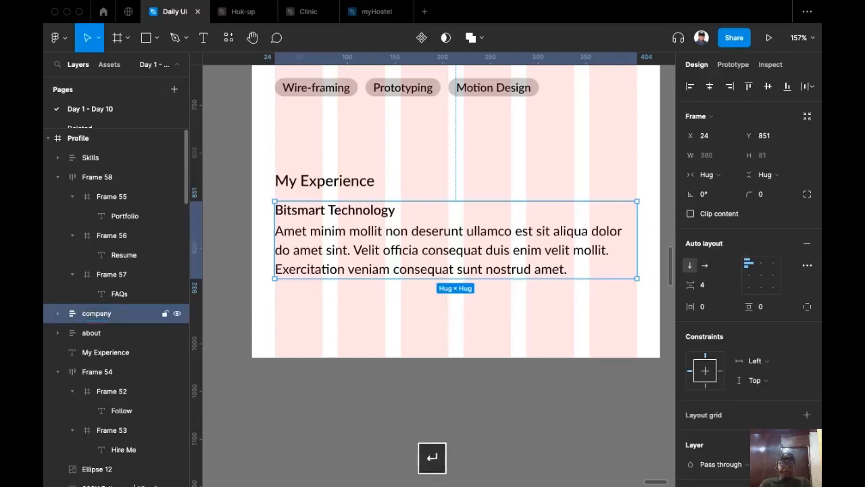
Stack My Experience with the company frame in auto layout, gap 8, named 'experience'.
{"action": "left_click", "coordinate": [363, 181], "text": "shift"}
{"action": "key", "text": "shift+a"}
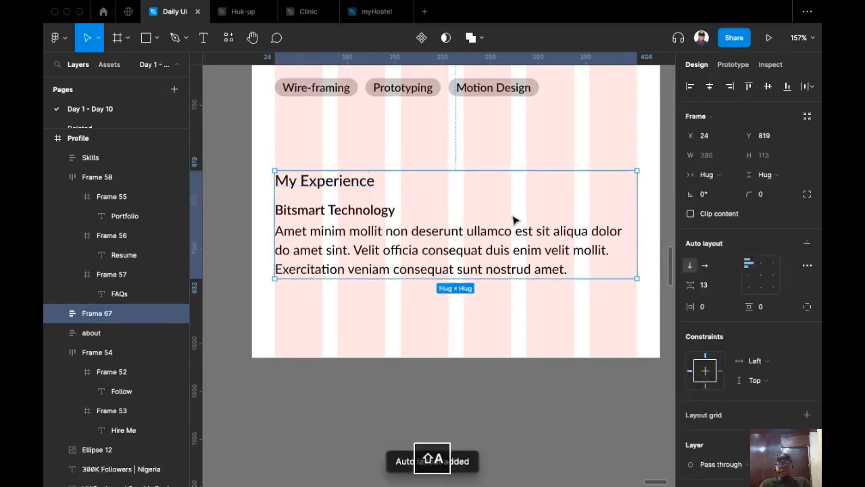
{"action": "left_click", "coordinate": [708, 289]}
{"action": "type", "text": "8"}
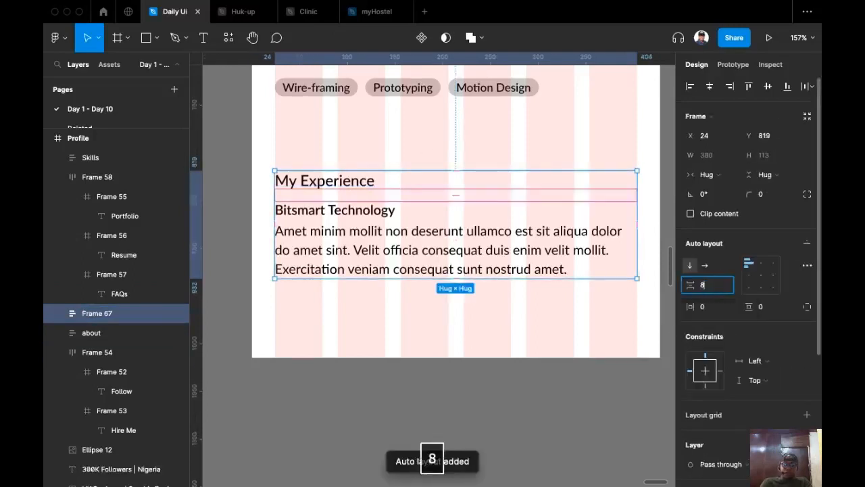
{"action": "key", "text": "Return"}
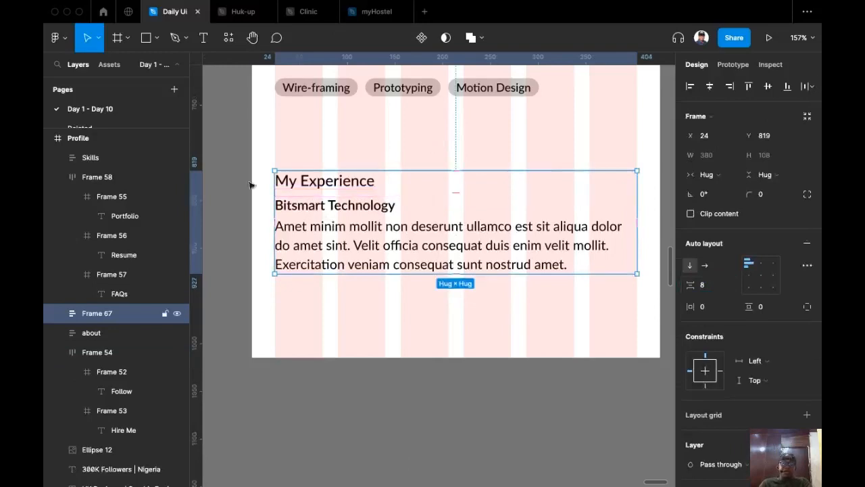
{"action": "double_click", "coordinate": [87, 314]}
{"action": "type", "text": "experience"}
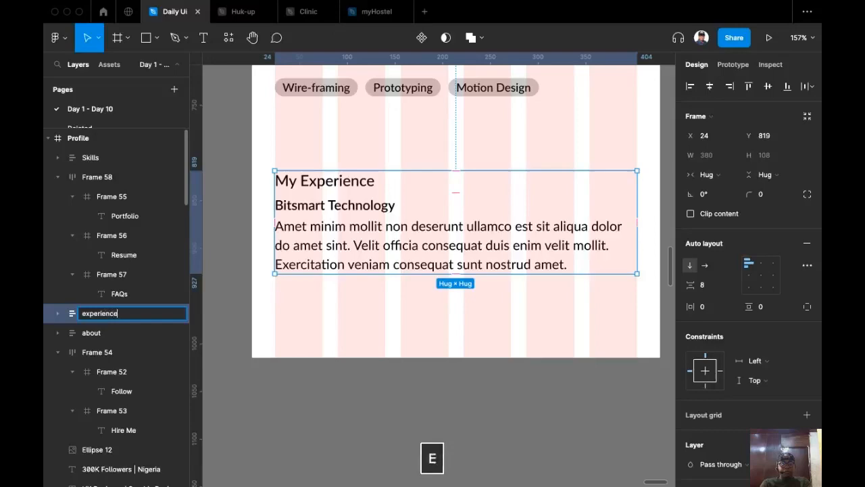
{"action": "key", "text": "Return"}
{"action": "scroll", "coordinate": [467, 344], "scroll_direction": "down", "scroll_amount": 5}
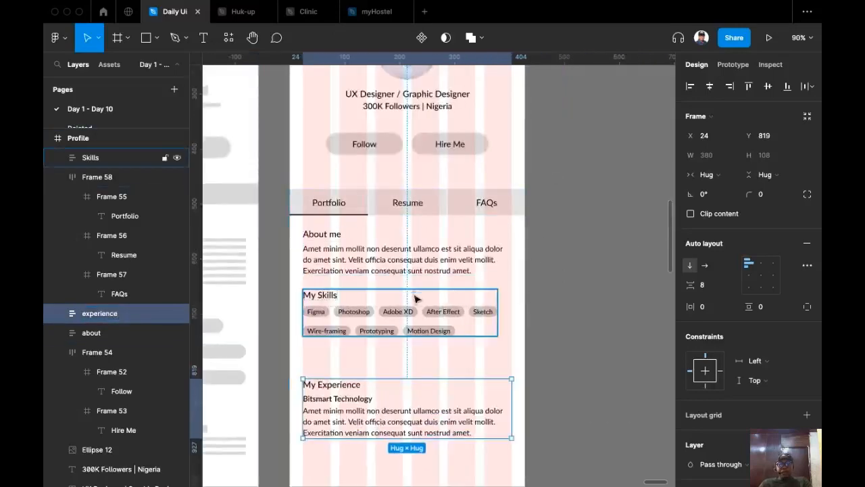
{"action": "left_click", "coordinate": [414, 296]}
Wrap the Skills, about and experience frames in one auto-layout stack with 24 spacing.
{"action": "left_click", "coordinate": [412, 256], "text": "shift"}
{"action": "left_click", "coordinate": [370, 380], "text": "shift"}
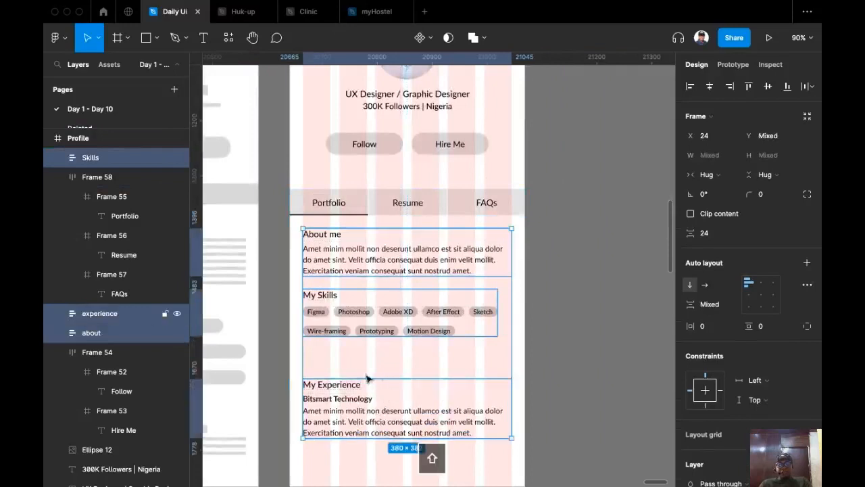
{"action": "key", "text": "shift+a"}
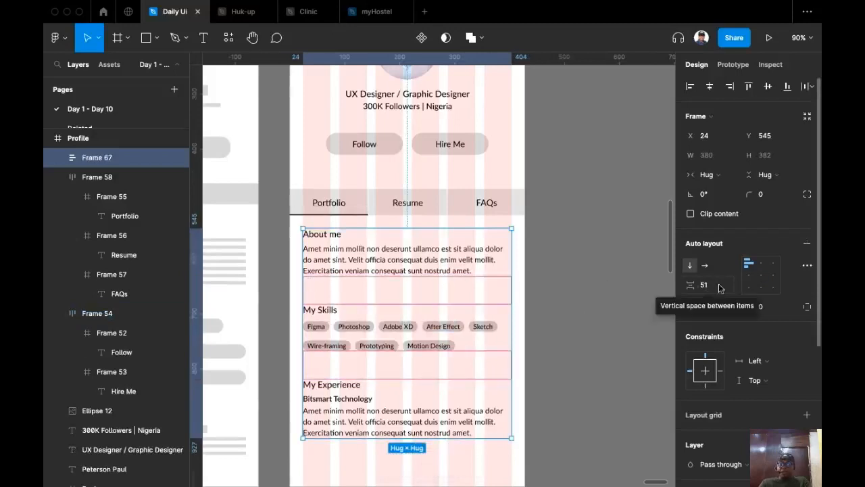
{"action": "left_click", "coordinate": [696, 288]}
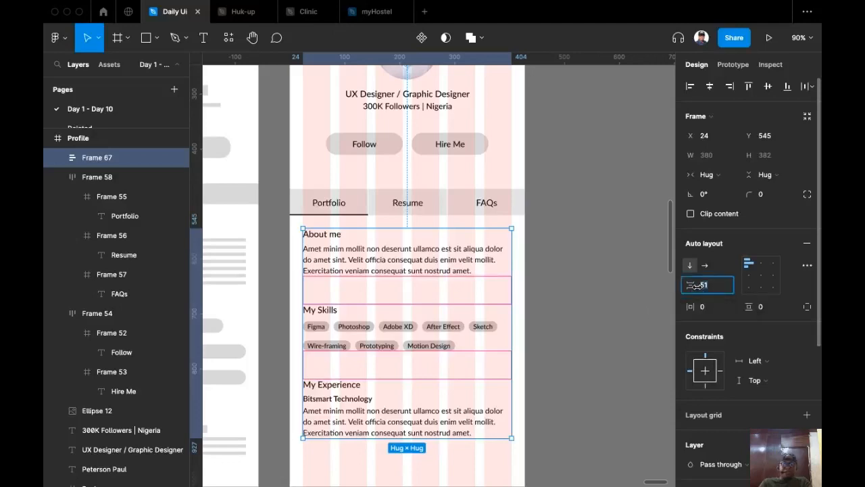
{"action": "type", "text": "24"}
{"action": "key", "text": "Return"}
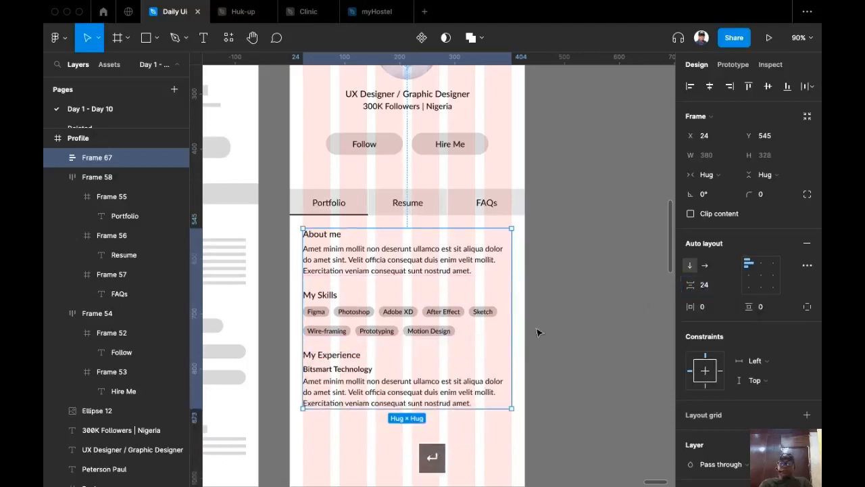
{"action": "left_click", "coordinate": [578, 315]}
{"action": "scroll", "coordinate": [578, 315], "scroll_direction": "up", "scroll_amount": 2}
{"action": "scroll", "coordinate": [578, 315], "scroll_direction": "down", "scroll_amount": 1}
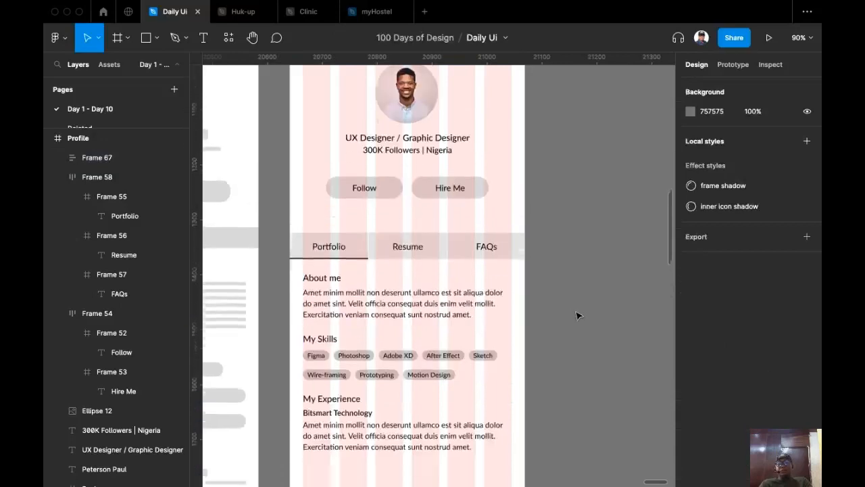
{"action": "scroll", "coordinate": [578, 315], "scroll_direction": "up", "scroll_amount": 2}
{"action": "scroll", "coordinate": [578, 315], "scroll_direction": "down", "scroll_amount": 4}
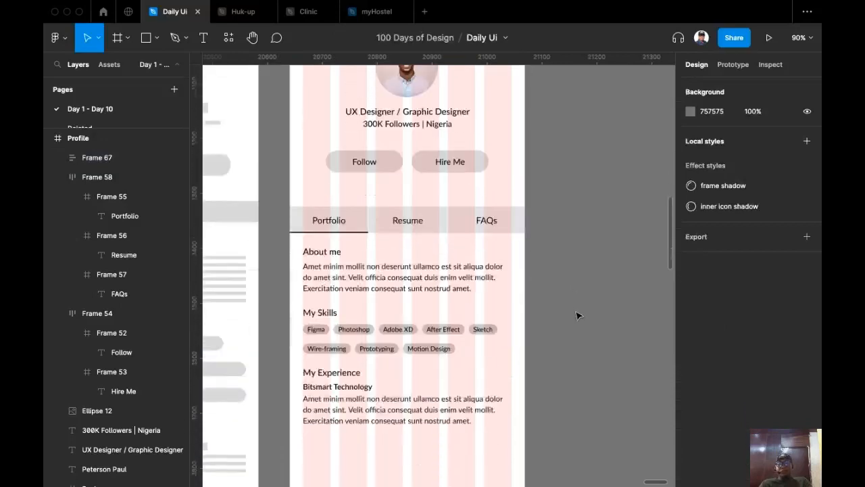
{"action": "scroll", "coordinate": [578, 316], "scroll_direction": "up", "scroll_amount": 1}
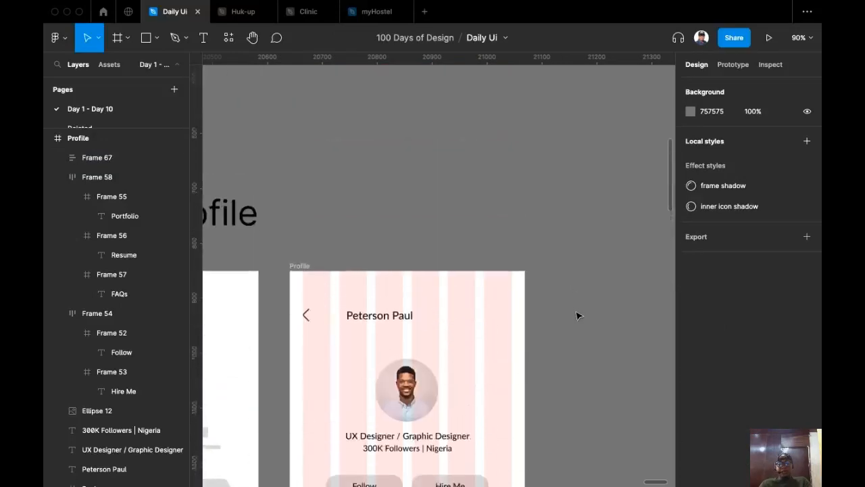
{"action": "scroll", "coordinate": [578, 315], "scroll_direction": "down", "scroll_amount": 5}
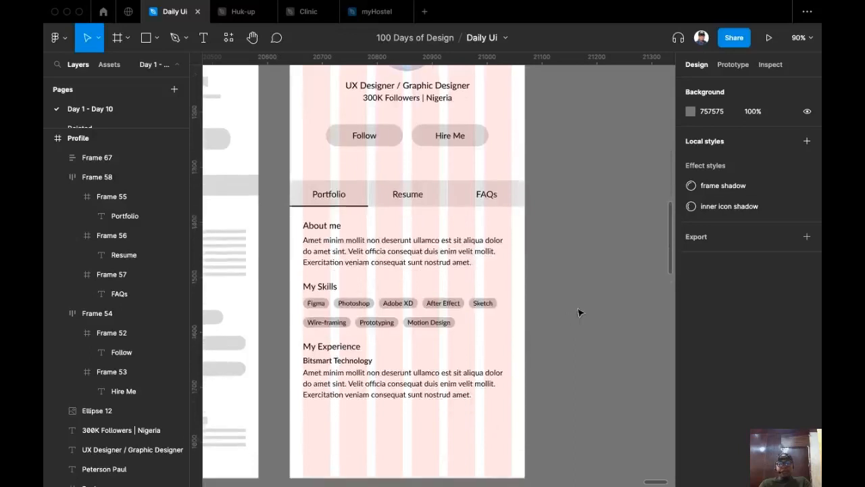
Duplicate the company block inside the experience frame.
{"action": "double_click", "coordinate": [349, 382]}
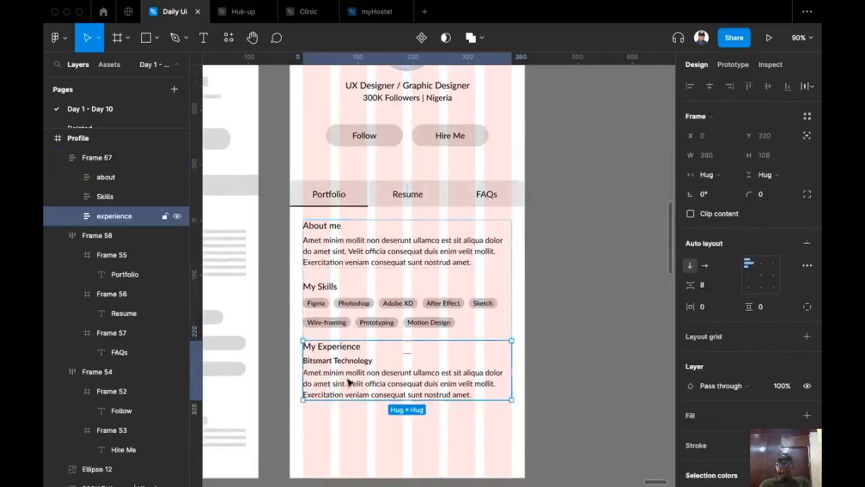
{"action": "double_click", "coordinate": [348, 383]}
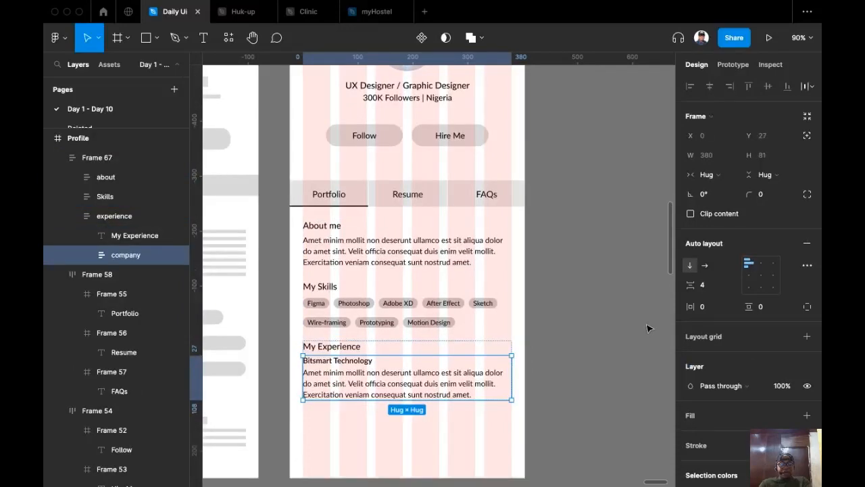
{"action": "key", "text": "super+d"}
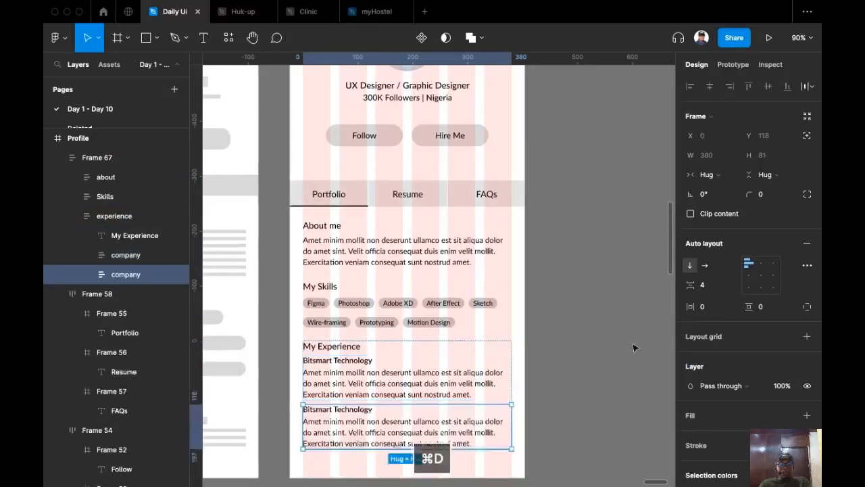
{"action": "scroll", "coordinate": [580, 322], "scroll_direction": "down", "scroll_amount": 3}
{"action": "scroll", "coordinate": [580, 322], "scroll_direction": "up", "scroll_amount": 5}
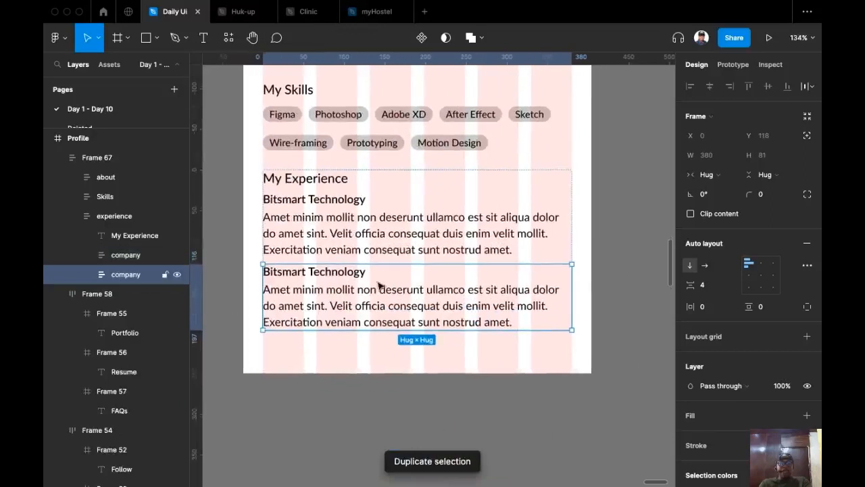
Change the duplicate's company name to 'Code Village'.
{"action": "double_click", "coordinate": [332, 273]}
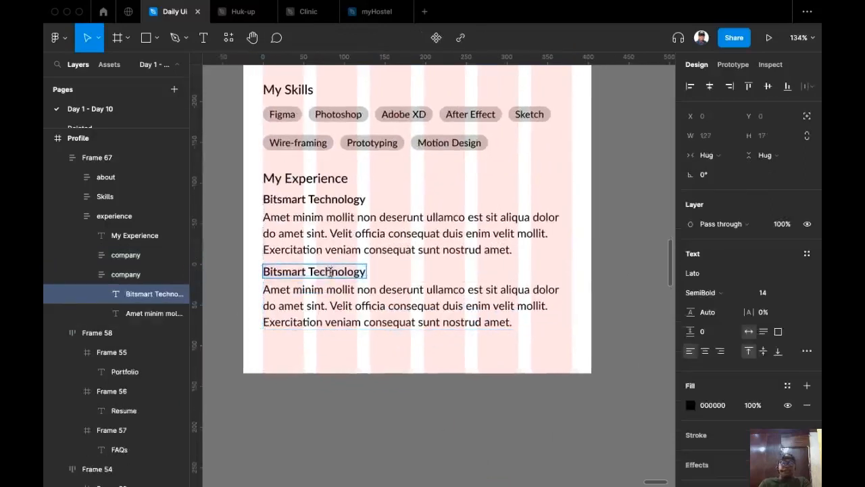
{"action": "key", "text": "super+a"}
{"action": "type", "text": "C"}
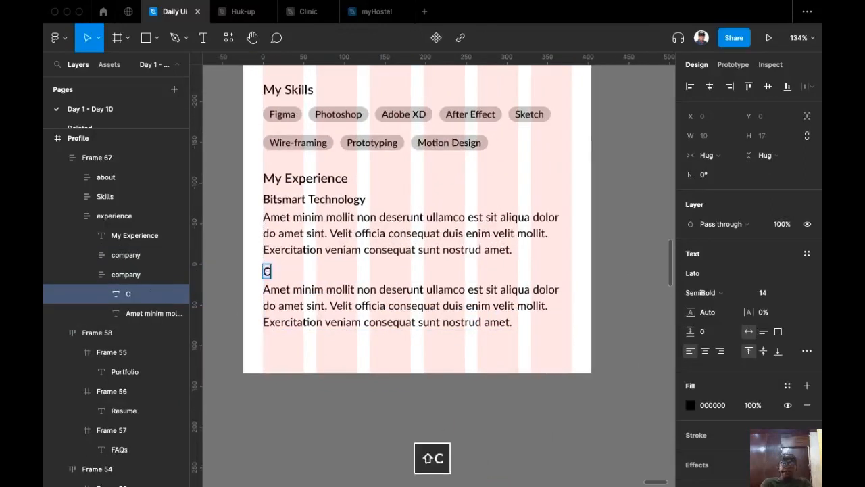
{"action": "type", "text": "ode V"}
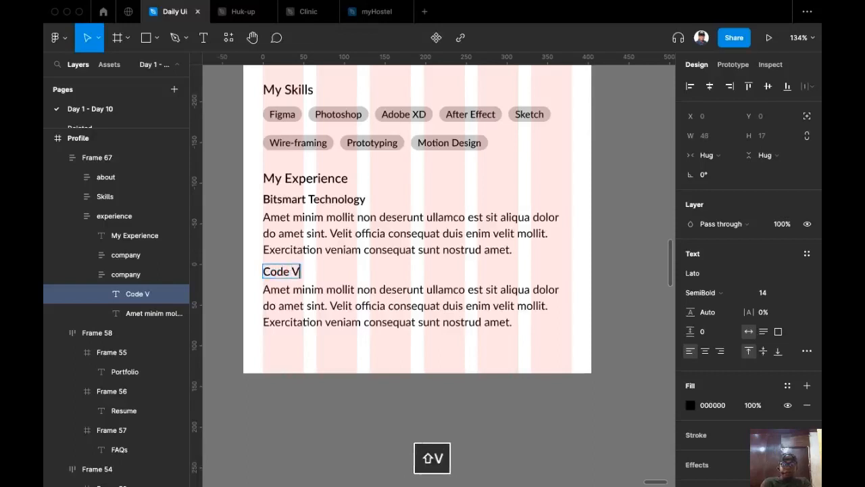
{"action": "type", "text": "illage"}
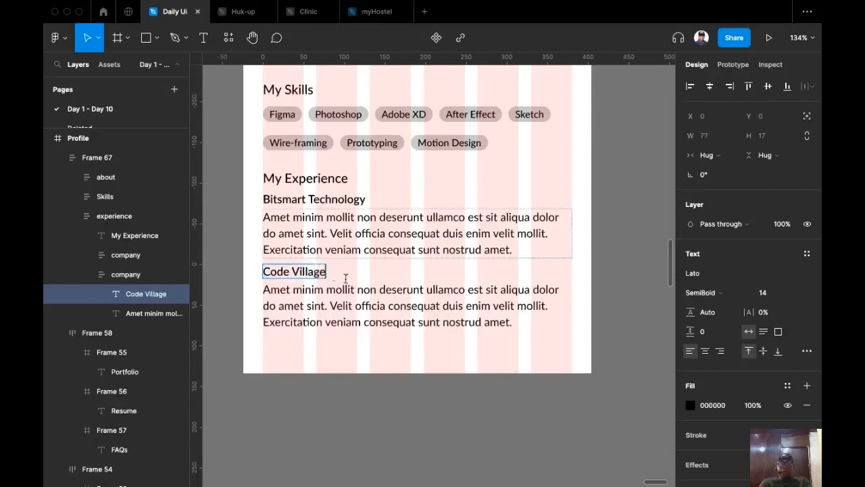
{"action": "left_click", "coordinate": [351, 316]}
{"action": "left_click", "coordinate": [628, 252]}
{"action": "left_click", "coordinate": [610, 253]}
{"action": "left_click_drag", "start_coordinate": [606, 265], "coordinate": [593, 323]}
Hide the Profile frame's layout grids with Ctrl+G.
{"action": "scroll", "coordinate": [594, 323], "scroll_direction": "up", "scroll_amount": 2}
{"action": "scroll", "coordinate": [588, 338], "scroll_direction": "down", "scroll_amount": 1, "text": "ctrl"}
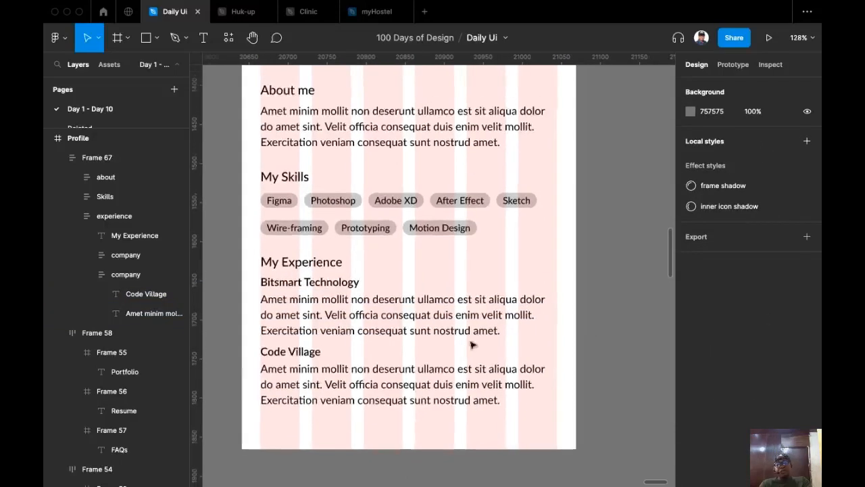
{"action": "scroll", "coordinate": [597, 290], "scroll_direction": "up", "scroll_amount": 3}
{"action": "scroll", "coordinate": [598, 301], "scroll_direction": "down", "scroll_amount": 4, "text": "ctrl"}
{"action": "scroll", "coordinate": [551, 290], "scroll_direction": "up", "scroll_amount": 2}
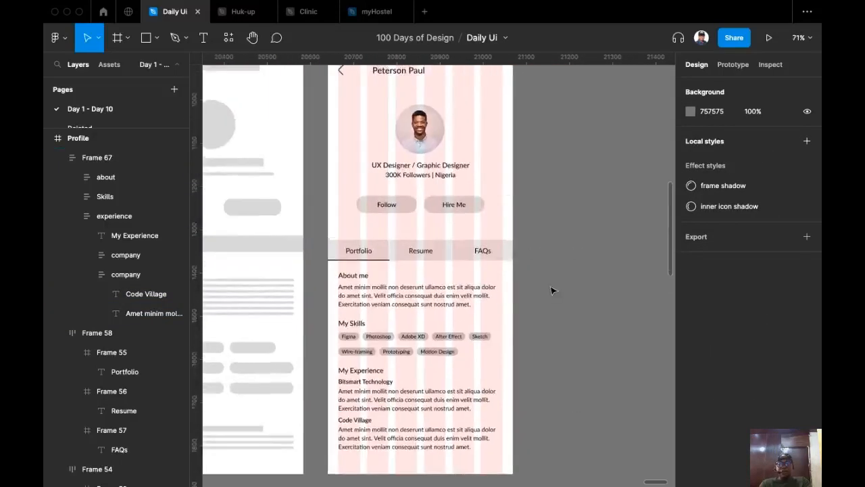
{"action": "scroll", "coordinate": [560, 241], "scroll_direction": "up", "scroll_amount": 3}
{"action": "scroll", "coordinate": [554, 242], "scroll_direction": "down", "scroll_amount": 3, "text": "ctrl"}
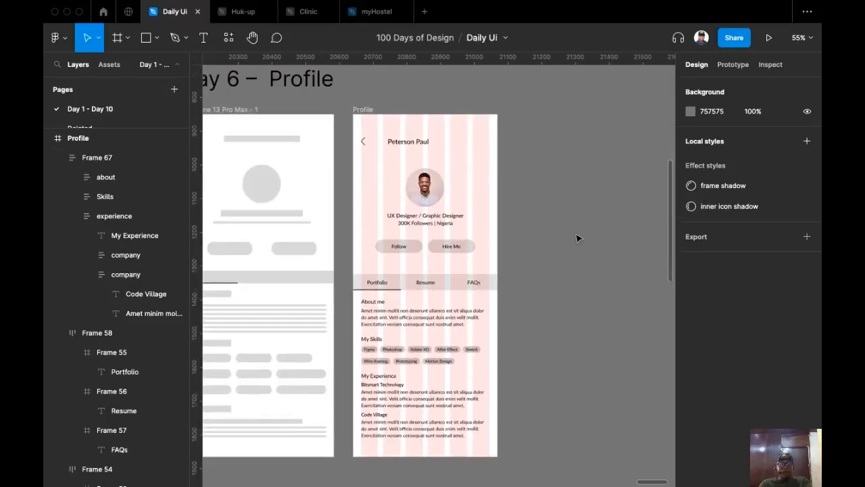
{"action": "key", "text": "ctrl+g"}
Move the dark, white and blue colour circles (Ellipses 9–11) next to the Profile frame.
{"action": "scroll", "coordinate": [568, 234], "scroll_direction": "down", "scroll_amount": 2}
{"action": "scroll", "coordinate": [558, 228], "scroll_direction": "up", "scroll_amount": 1, "text": "ctrl"}
{"action": "scroll", "coordinate": [561, 257], "scroll_direction": "up", "scroll_amount": 3}
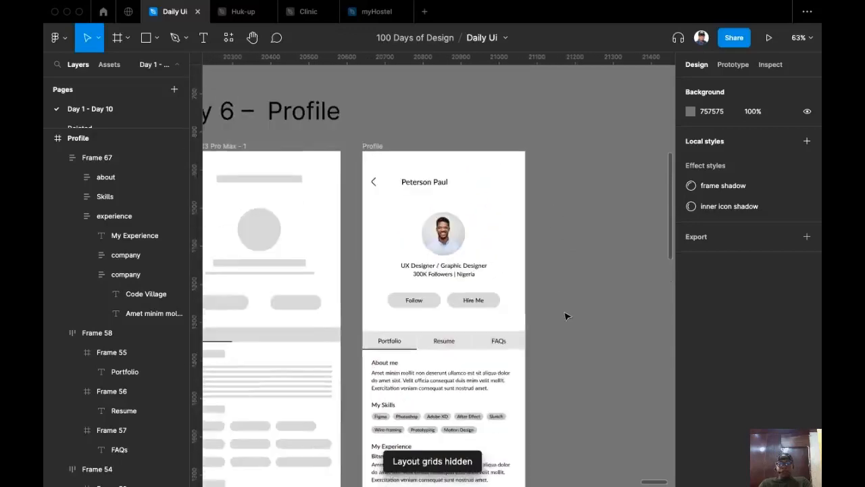
{"action": "scroll", "coordinate": [564, 277], "scroll_direction": "down", "scroll_amount": 2}
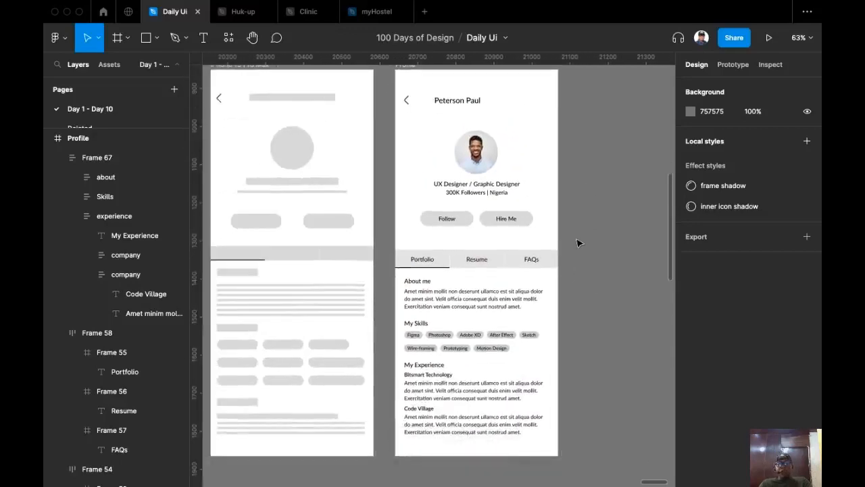
{"action": "scroll", "coordinate": [534, 261], "scroll_direction": "right", "scroll_amount": 2}
{"action": "scroll", "coordinate": [533, 251], "scroll_direction": "down", "scroll_amount": 3, "text": "ctrl"}
{"action": "scroll", "coordinate": [574, 288], "scroll_direction": "left", "scroll_amount": 3}
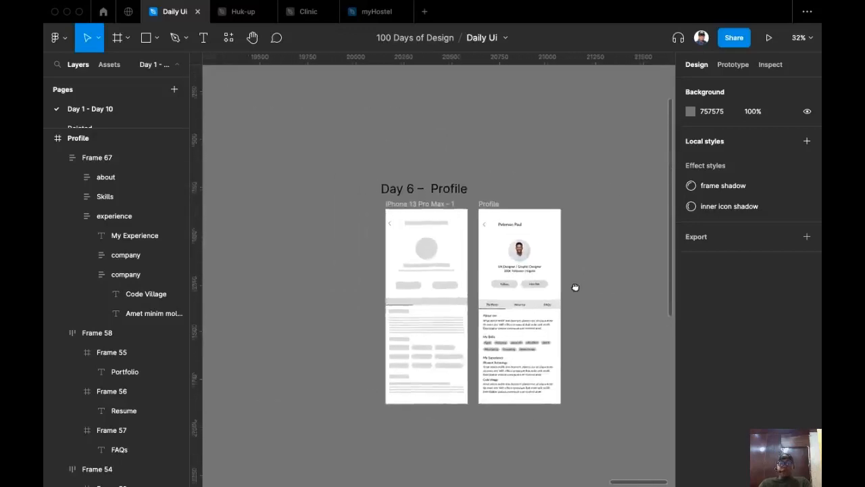
{"action": "scroll", "coordinate": [439, 210], "scroll_direction": "down", "scroll_amount": 3, "text": "ctrl"}
{"action": "scroll", "coordinate": [405, 209], "scroll_direction": "up", "scroll_amount": 2, "text": "ctrl"}
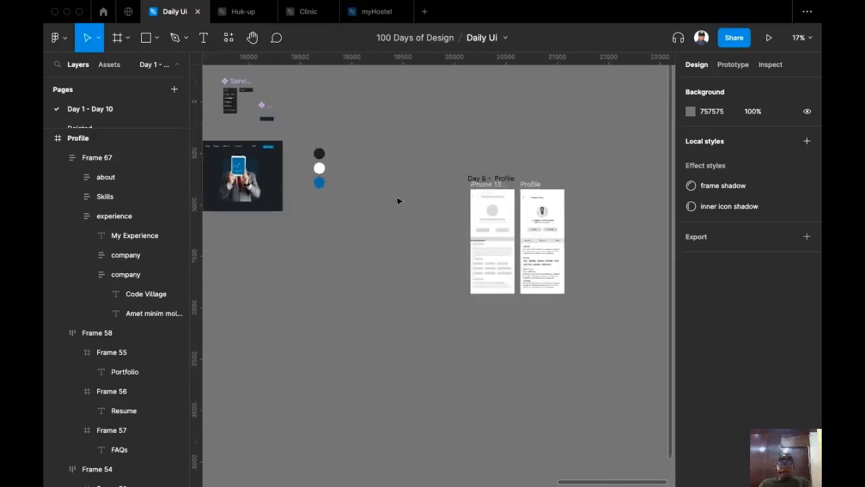
{"action": "left_click_drag", "start_coordinate": [301, 141], "coordinate": [575, 224]}
{"action": "scroll", "coordinate": [392, 244], "scroll_direction": "right", "scroll_amount": 2}
{"action": "scroll", "coordinate": [392, 223], "scroll_direction": "up", "scroll_amount": 5, "text": "ctrl"}
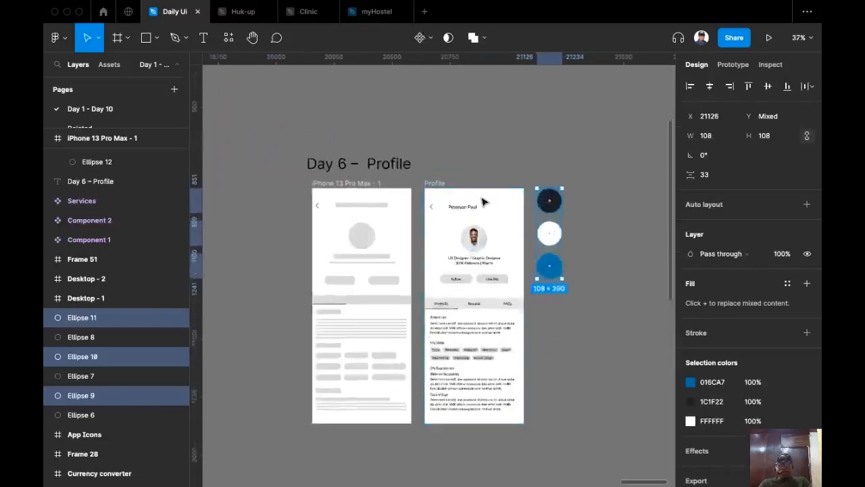
{"action": "scroll", "coordinate": [379, 179], "scroll_direction": "down", "scroll_amount": 2}
{"action": "key", "text": "Escape"}
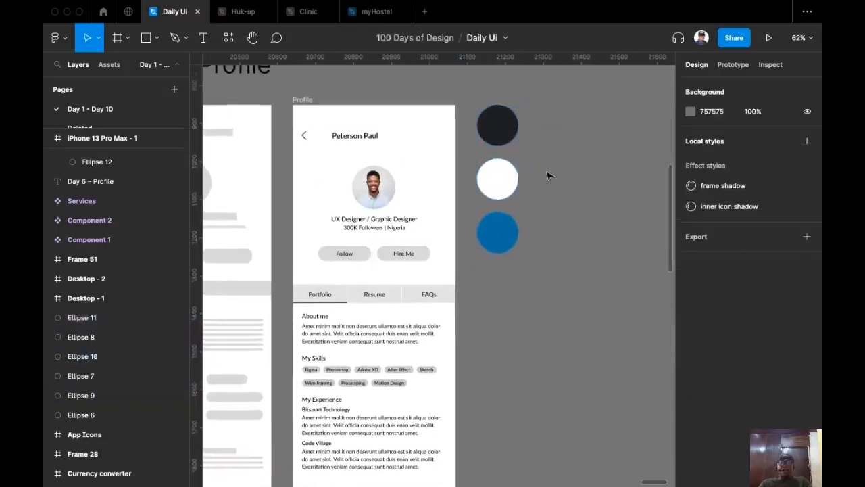
Centre the view on the Profile frame with its Day 6 – Profile title visible.
{"action": "scroll", "coordinate": [539, 174], "scroll_direction": "left", "scroll_amount": 1}
{"action": "left_click", "coordinate": [313, 86]}
{"action": "key", "text": "shift+2"}
{"action": "left_click", "coordinate": [595, 258]}
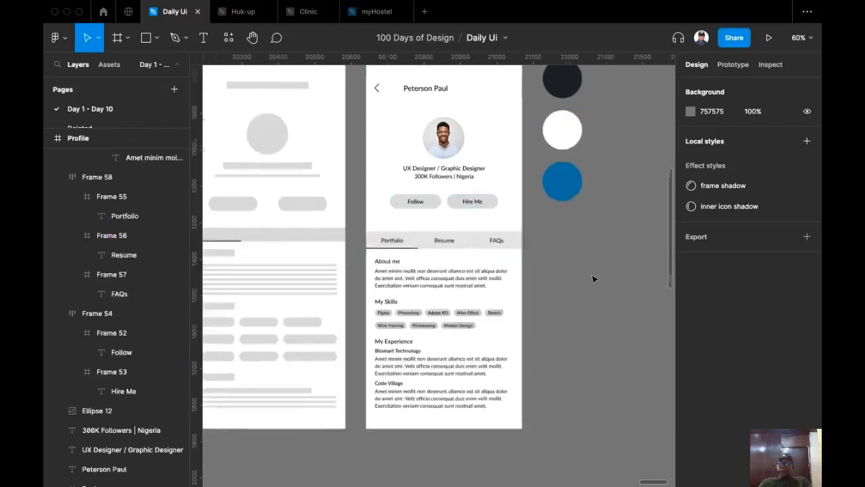
{"action": "left_click_drag", "start_coordinate": [595, 257], "coordinate": [609, 311]}
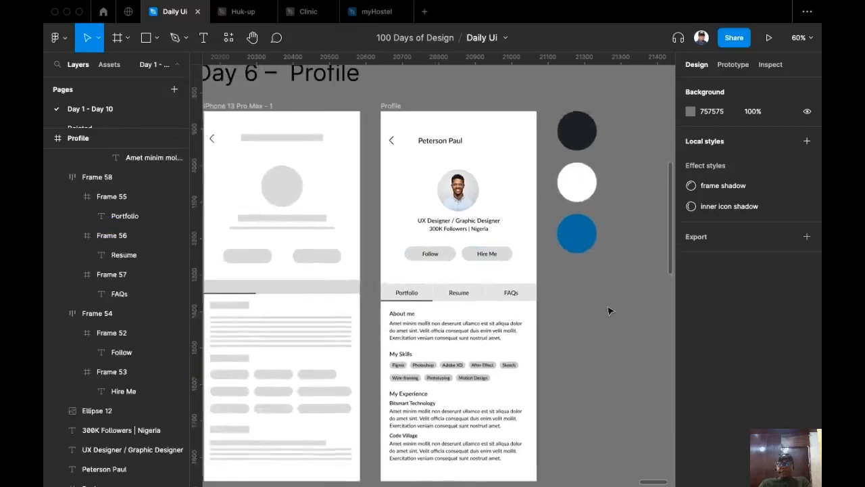
{"action": "scroll", "coordinate": [609, 310], "scroll_direction": "down", "scroll_amount": 2}
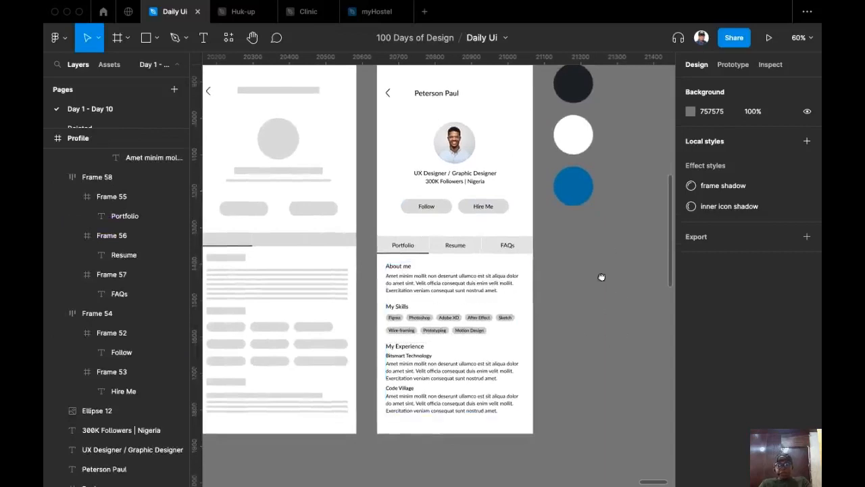
{"action": "scroll", "coordinate": [601, 278], "scroll_direction": "up", "scroll_amount": 3}
{"action": "scroll", "coordinate": [582, 367], "scroll_direction": "up", "scroll_amount": 3}
{"action": "scroll", "coordinate": [581, 367], "scroll_direction": "left", "scroll_amount": 2}
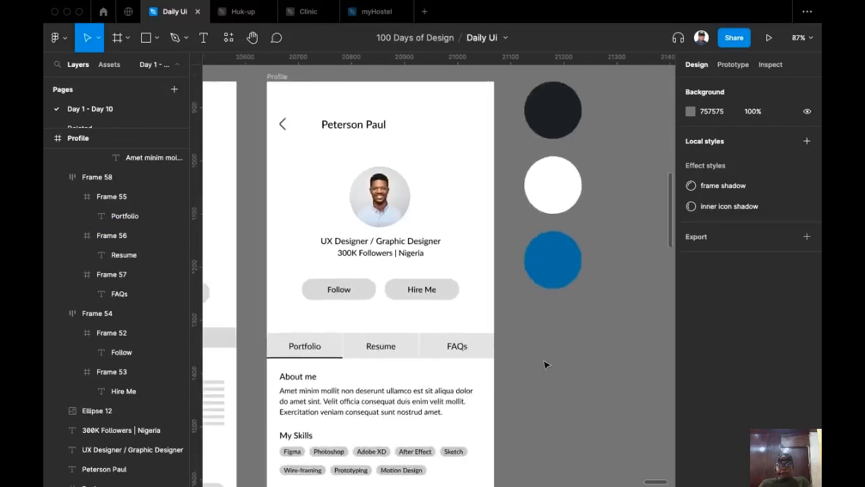
{"action": "scroll", "coordinate": [561, 324], "scroll_direction": "down", "scroll_amount": 2}
{"action": "scroll", "coordinate": [574, 294], "scroll_direction": "up", "scroll_amount": 3}
{"action": "scroll", "coordinate": [546, 332], "scroll_direction": "left", "scroll_amount": 1}
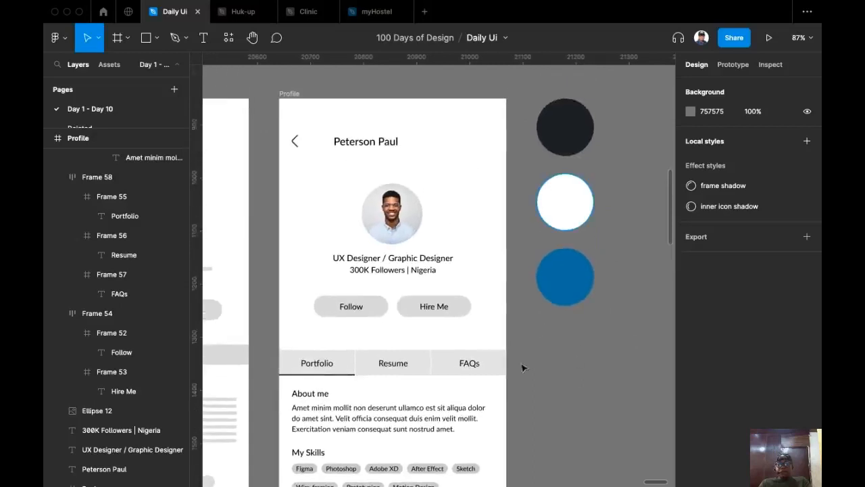
Space the dark, white and blue circles evenly with 40px gaps.
{"action": "left_click", "coordinate": [584, 130]}
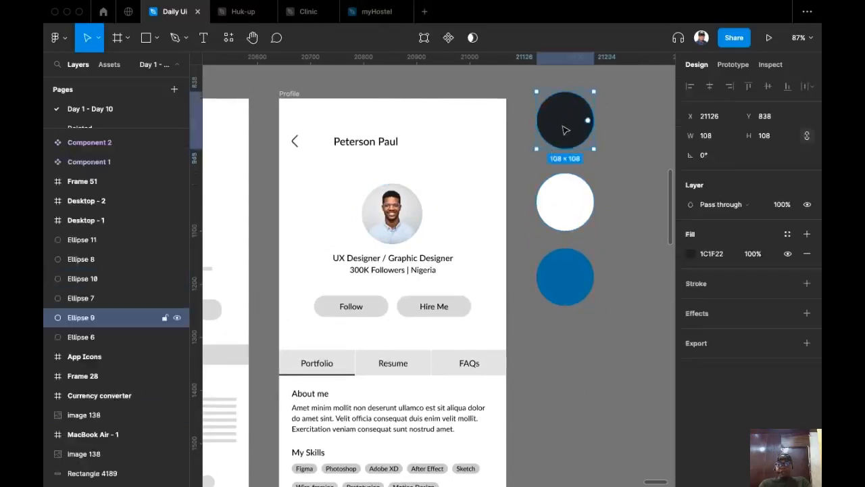
{"action": "left_click", "coordinate": [568, 197]}
{"action": "left_click_drag", "start_coordinate": [571, 213], "coordinate": [573, 209]}
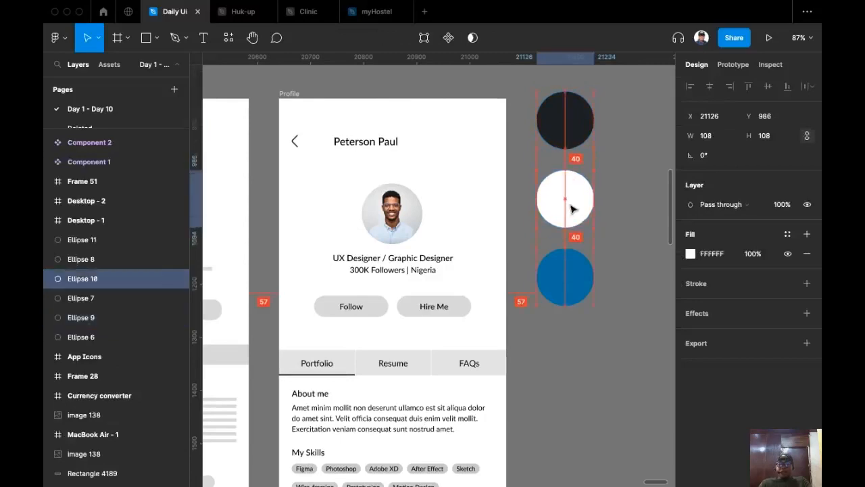
{"action": "left_click", "coordinate": [572, 292]}
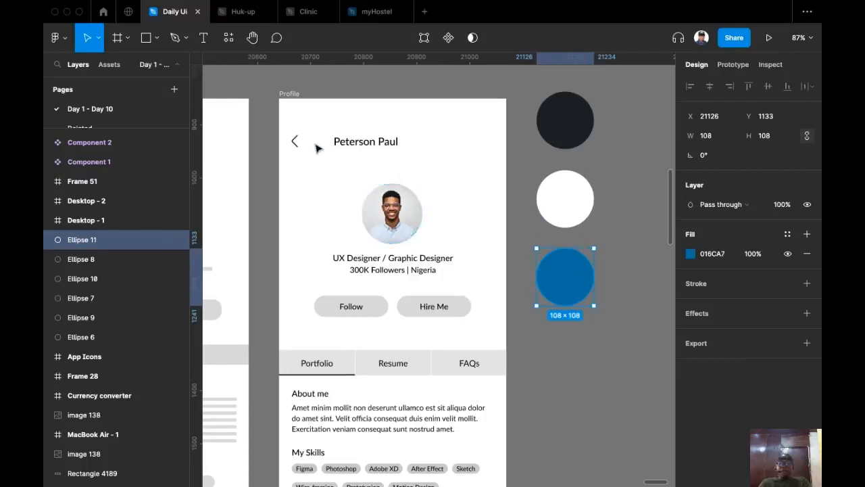
Replace the Profile frame's 000000 black with the dark circle's 1C1F22.
{"action": "left_click", "coordinate": [290, 93]}
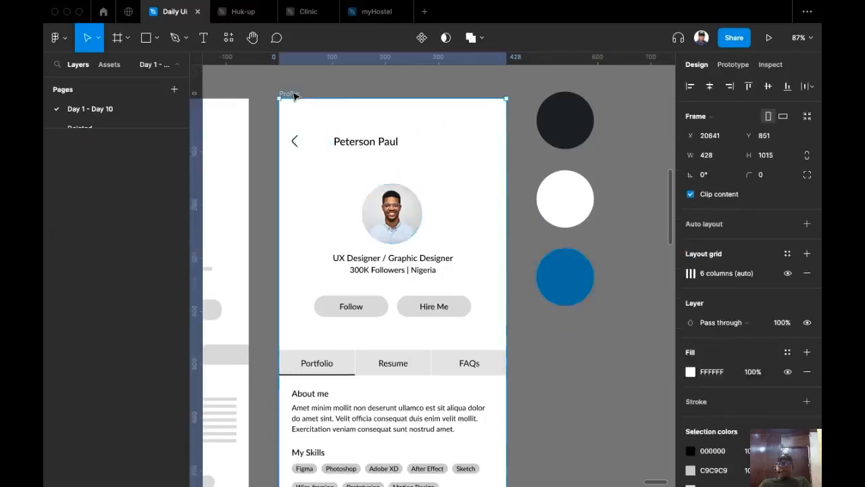
{"action": "scroll", "coordinate": [788, 397], "scroll_direction": "down", "scroll_amount": 3}
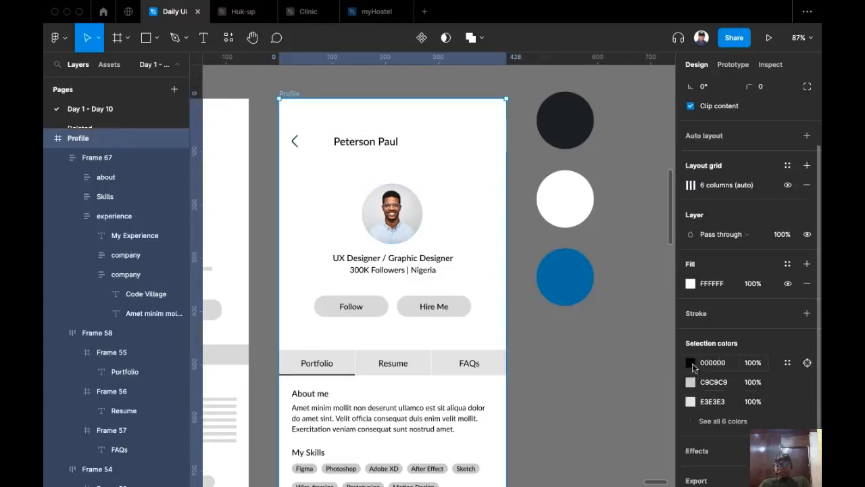
{"action": "left_click", "coordinate": [690, 363]}
{"action": "left_click", "coordinate": [548, 353]}
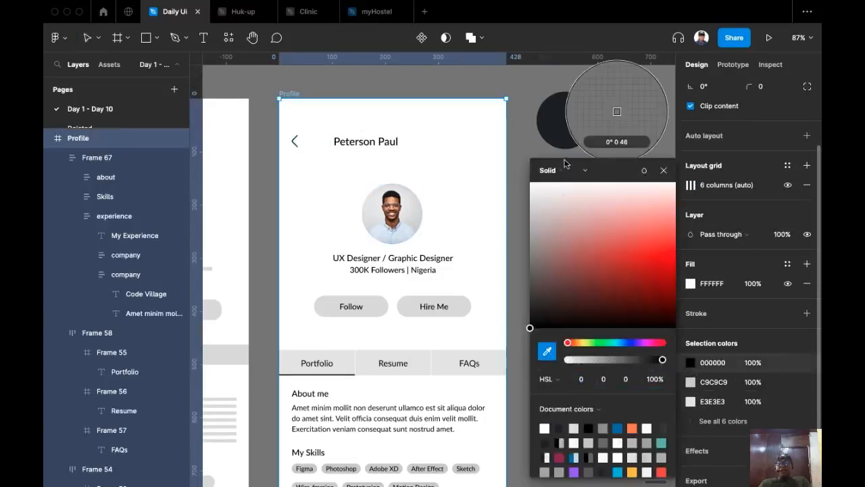
{"action": "left_click", "coordinate": [553, 119]}
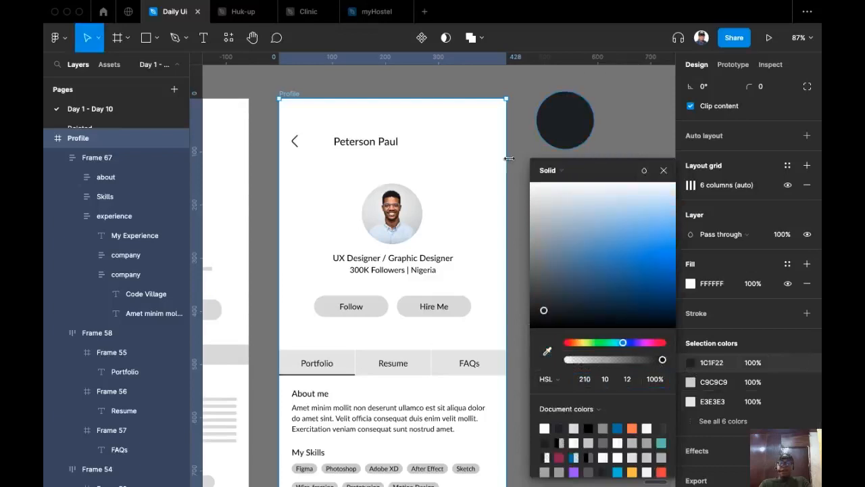
{"action": "left_click", "coordinate": [664, 170]}
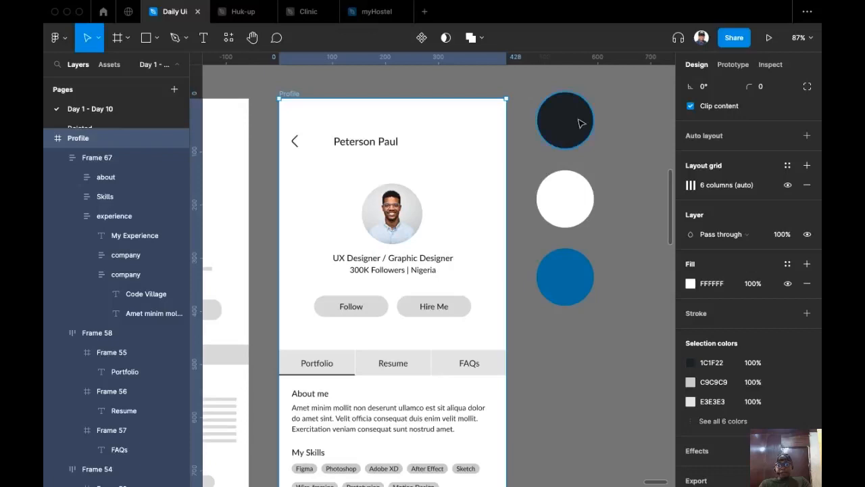
{"action": "scroll", "coordinate": [534, 284], "scroll_direction": "left", "scroll_amount": 2}
{"action": "scroll", "coordinate": [514, 233], "scroll_direction": "down", "scroll_amount": 2}
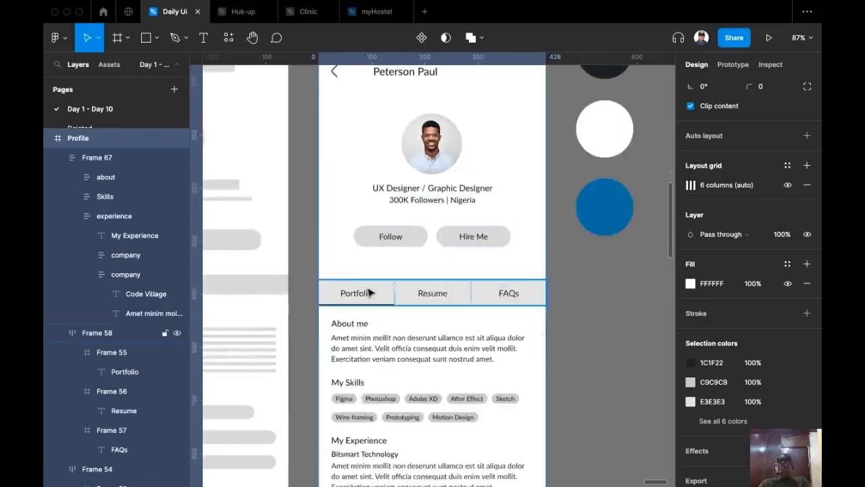
Fill the Hire Me button (Frame 53) with the blue circle's 016CA7.
{"action": "double_click", "coordinate": [503, 238]}
{"action": "double_click", "coordinate": [486, 236]}
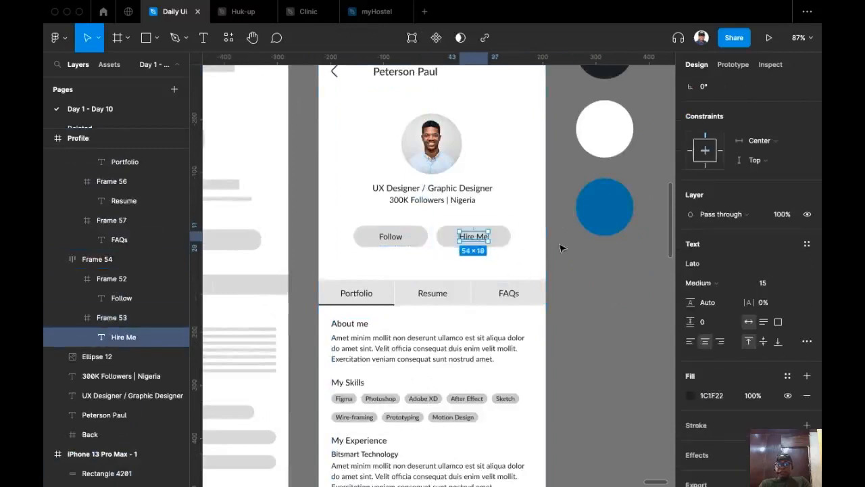
{"action": "key", "text": "Escape"}
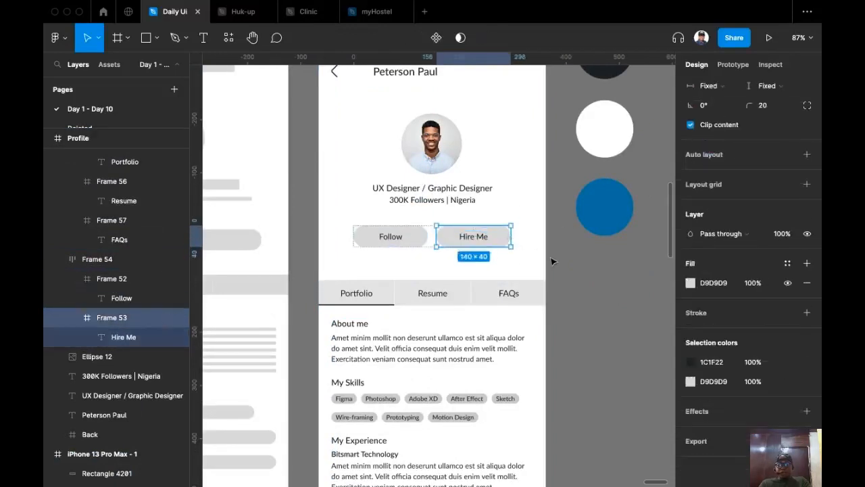
{"action": "left_click", "coordinate": [691, 283]}
{"action": "left_click", "coordinate": [547, 351]}
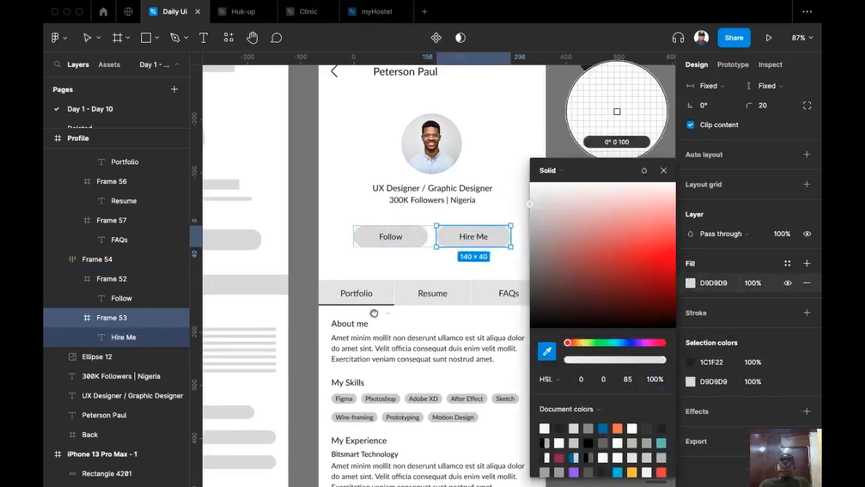
{"action": "scroll", "coordinate": [379, 311], "scroll_direction": "right", "scroll_amount": 5}
{"action": "scroll", "coordinate": [379, 311], "scroll_direction": "up", "scroll_amount": 2}
{"action": "left_click", "coordinate": [395, 292]}
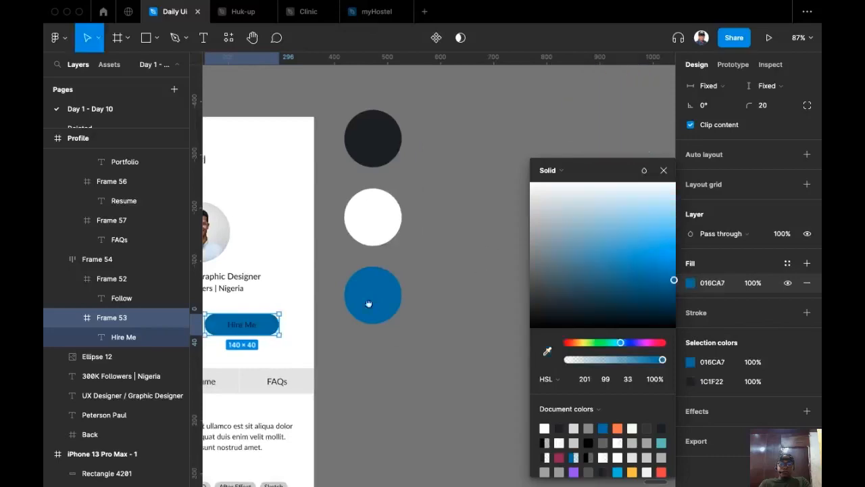
{"action": "scroll", "coordinate": [402, 290], "scroll_direction": "left", "scroll_amount": 5}
{"action": "scroll", "coordinate": [401, 290], "scroll_direction": "down", "scroll_amount": 4}
{"action": "key", "text": "Escape"}
Turn the Hire Me label text white, FFFFFF.
{"action": "double_click", "coordinate": [467, 171]}
{"action": "double_click", "coordinate": [468, 172]}
{"action": "scroll", "coordinate": [483, 213], "scroll_direction": "up", "scroll_amount": 2}
{"action": "scroll", "coordinate": [483, 212], "scroll_direction": "right", "scroll_amount": 1}
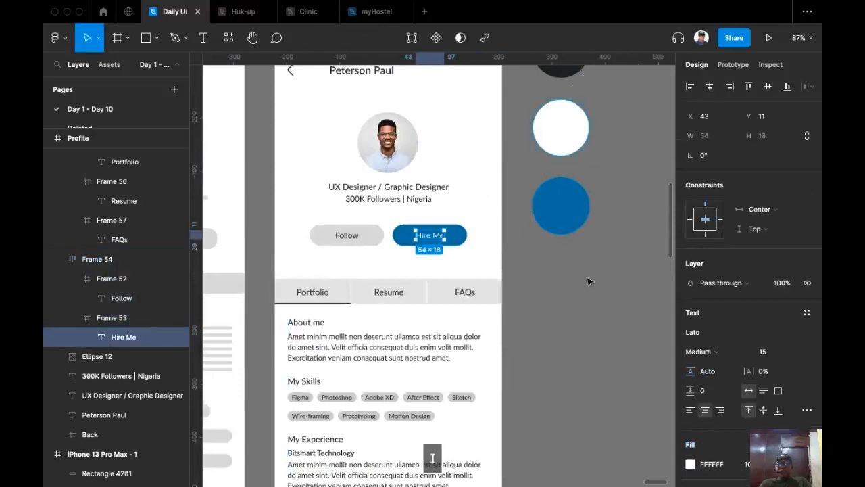
{"action": "left_click", "coordinate": [563, 309]}
{"action": "left_click_drag", "start_coordinate": [544, 305], "coordinate": [556, 336]}
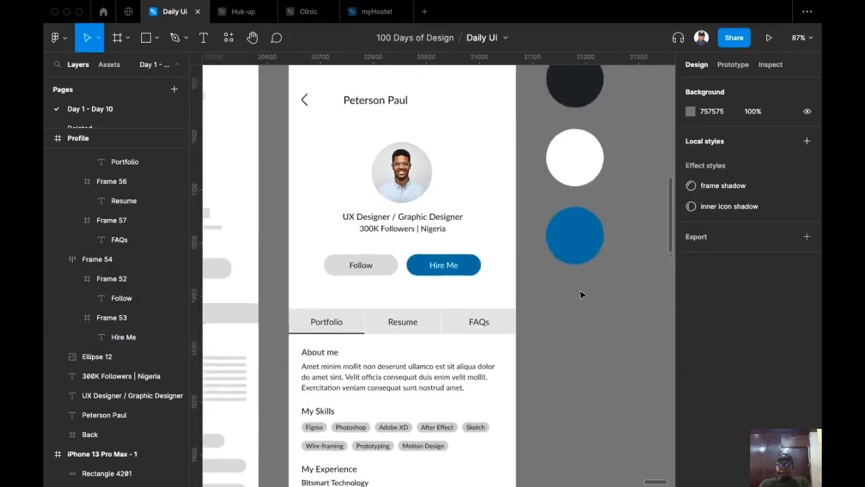
Add a 016CA7 blue stroke to the Portfolio tab cell (Frame 55), sampled from Hire Me.
{"action": "scroll", "coordinate": [574, 304], "scroll_direction": "down", "scroll_amount": 1}
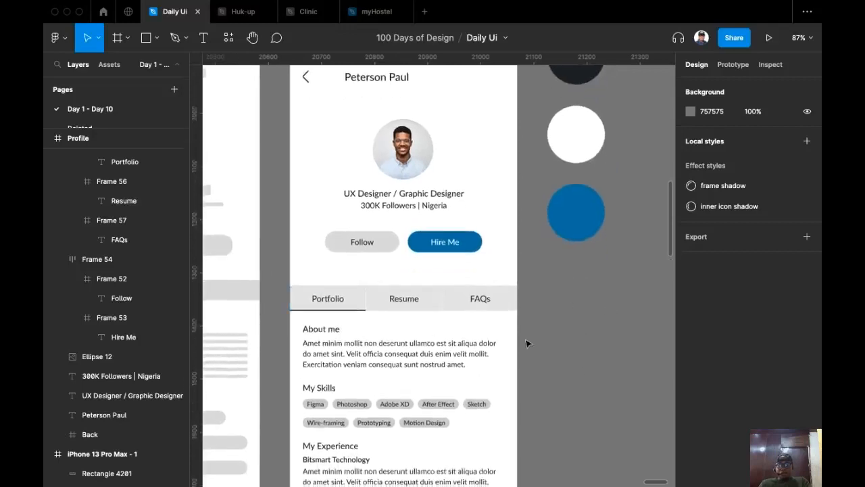
{"action": "left_click", "coordinate": [361, 312]}
{"action": "left_click", "coordinate": [345, 305]}
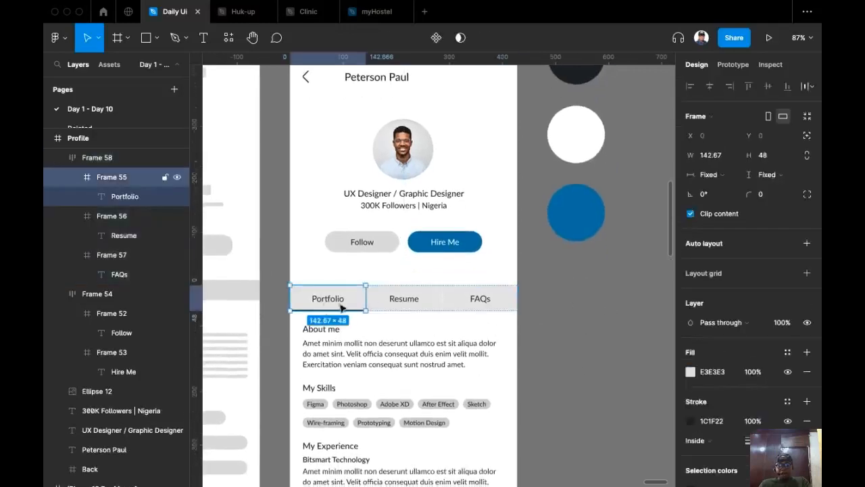
{"action": "left_click", "coordinate": [690, 421]}
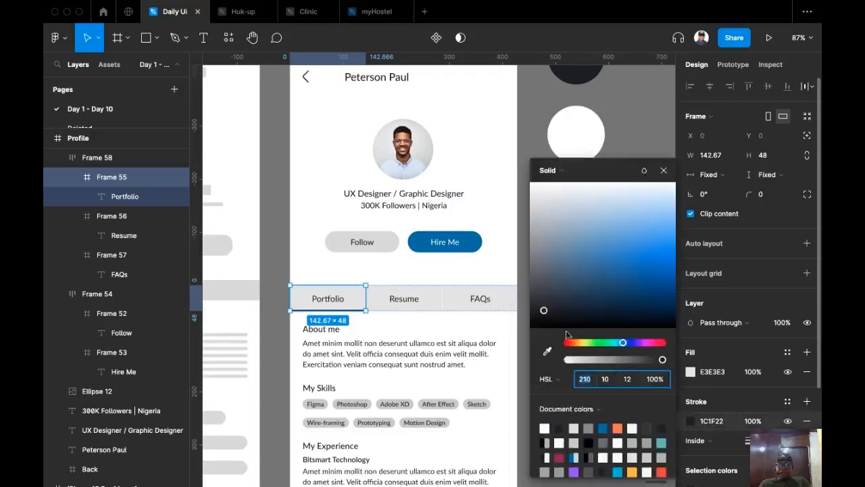
{"action": "left_click", "coordinate": [548, 355]}
{"action": "left_click", "coordinate": [477, 238]}
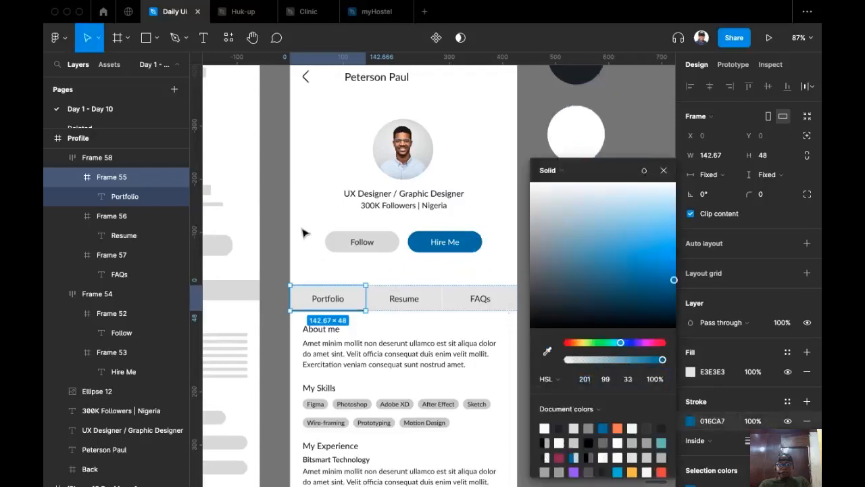
{"action": "left_click", "coordinate": [280, 224]}
{"action": "scroll", "coordinate": [535, 331], "scroll_direction": "down", "scroll_amount": 1}
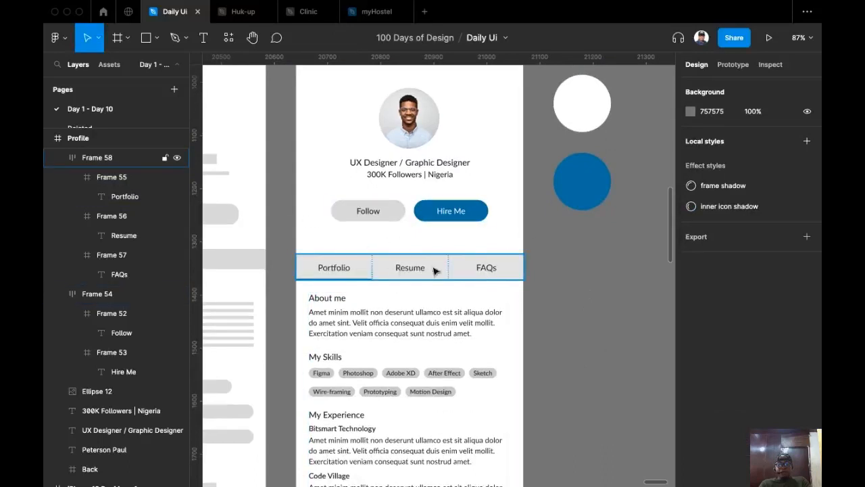
Select the tab bar (Frame 58), then its Portfolio, Resume and FAQs cells (Frames 55–57).
{"action": "left_click", "coordinate": [362, 267]}
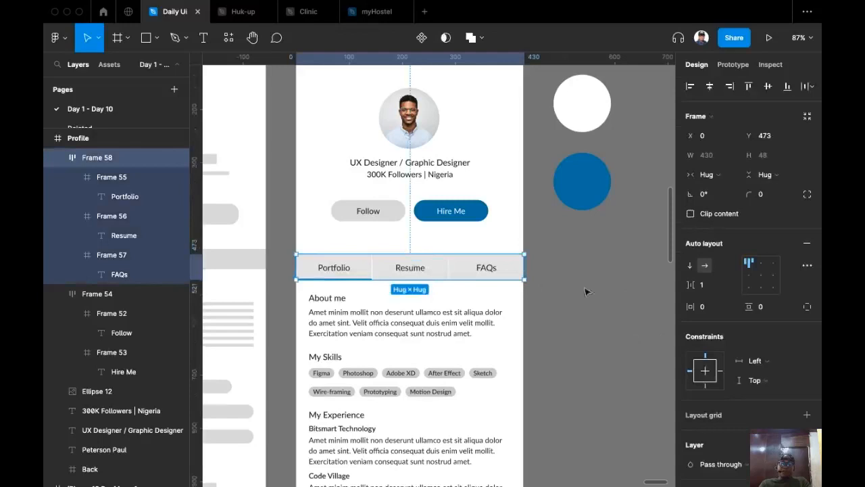
{"action": "scroll", "coordinate": [769, 351], "scroll_direction": "down", "scroll_amount": 3}
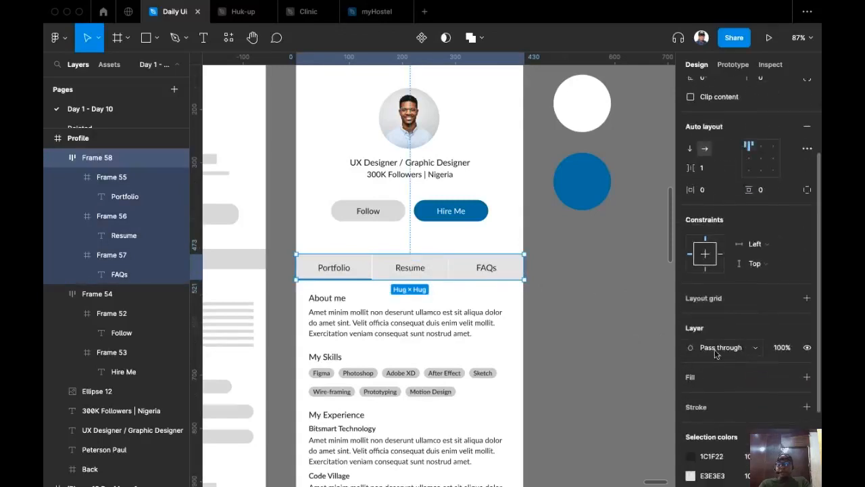
{"action": "scroll", "coordinate": [749, 386], "scroll_direction": "down", "scroll_amount": 3}
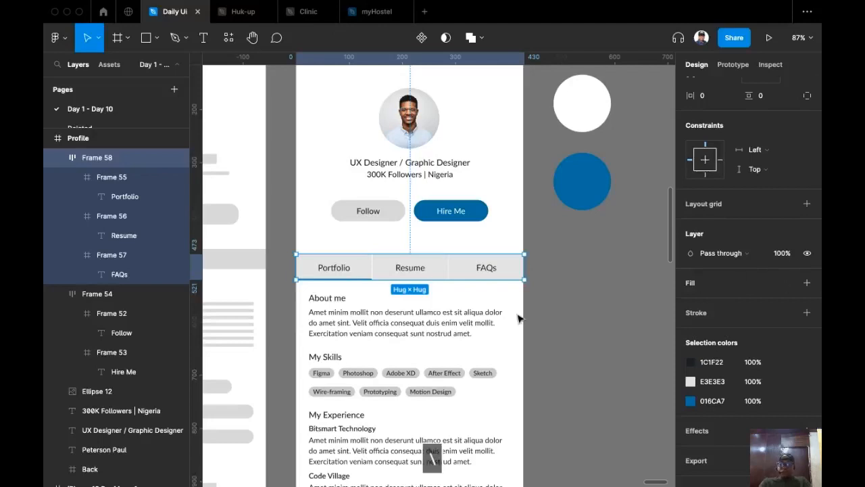
{"action": "key", "text": "shift+Return"}
{"action": "left_click", "coordinate": [613, 276]}
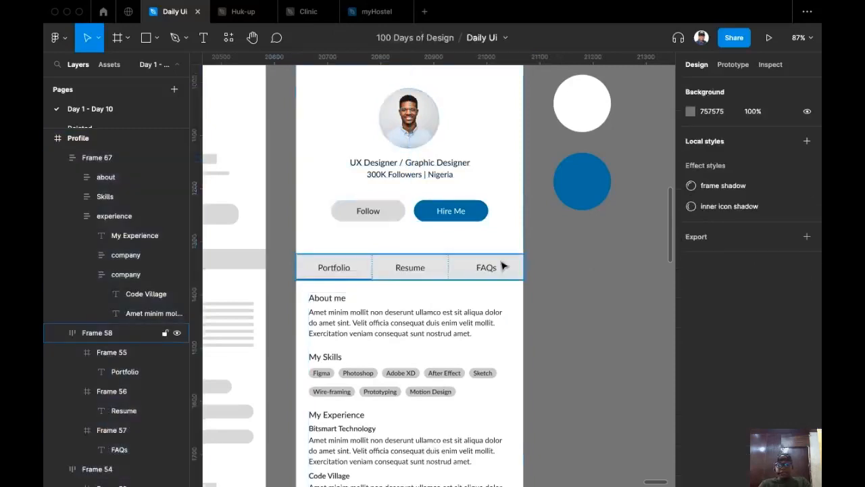
{"action": "left_click", "coordinate": [527, 258]}
{"action": "key", "text": "Return"}
{"action": "scroll", "coordinate": [473, 284], "scroll_direction": "down", "scroll_amount": 2}
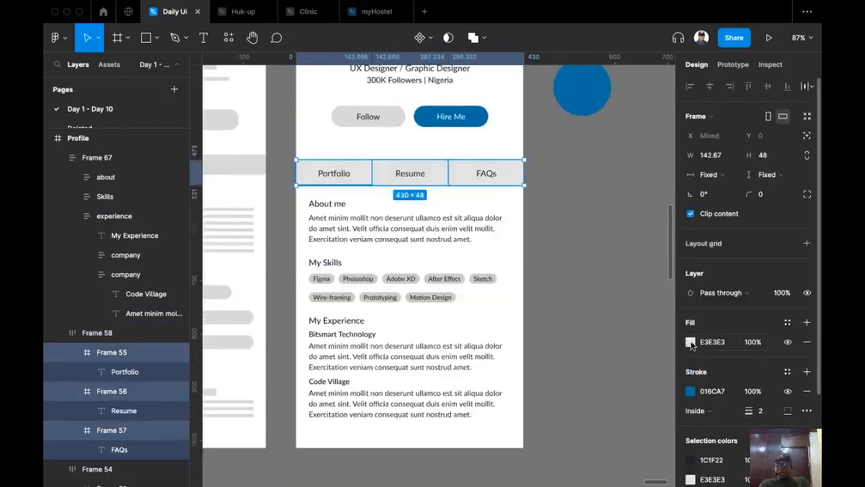
Lighten the tab cells' grey E3E3E3 fill to near white.
{"action": "left_click", "coordinate": [690, 342]}
{"action": "left_click_drag", "start_coordinate": [529, 199], "coordinate": [529, 185]}
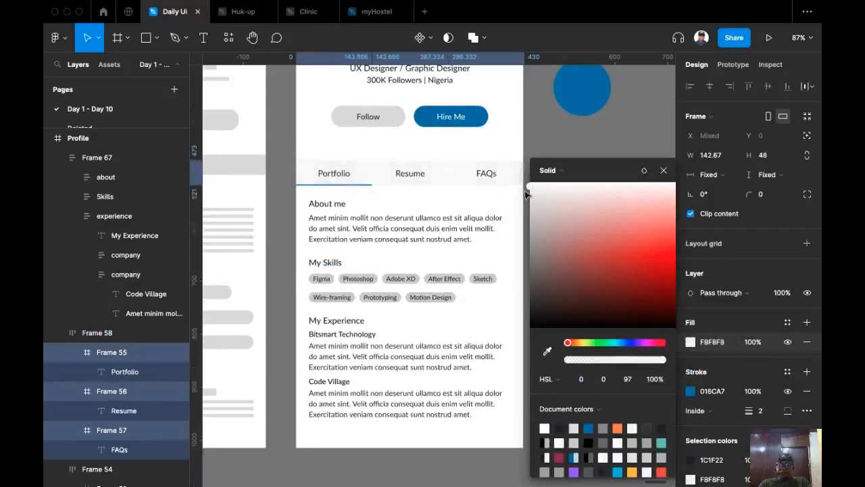
{"action": "left_click", "coordinate": [524, 146]}
{"action": "scroll", "coordinate": [546, 283], "scroll_direction": "up", "scroll_amount": 2}
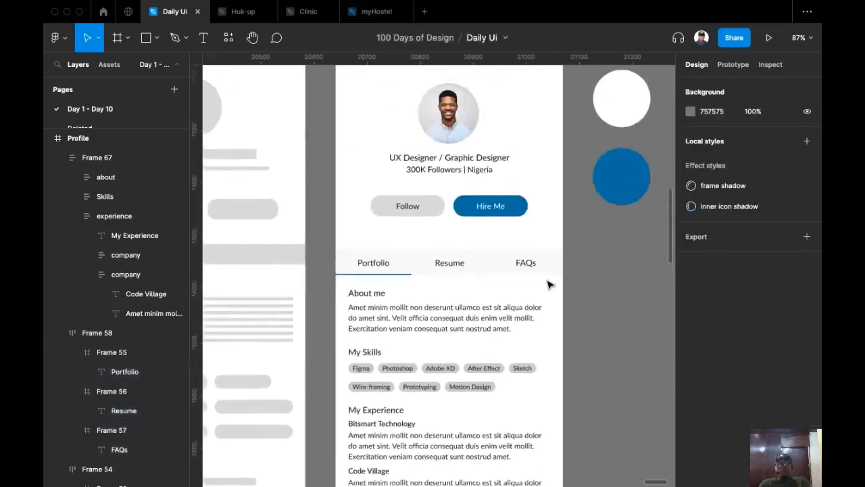
{"action": "scroll", "coordinate": [546, 282], "scroll_direction": "up", "scroll_amount": 3}
{"action": "scroll", "coordinate": [591, 315], "scroll_direction": "left", "scroll_amount": 1}
{"action": "scroll", "coordinate": [602, 316], "scroll_direction": "down", "scroll_amount": 1}
{"action": "scroll", "coordinate": [602, 316], "scroll_direction": "right", "scroll_amount": 1}
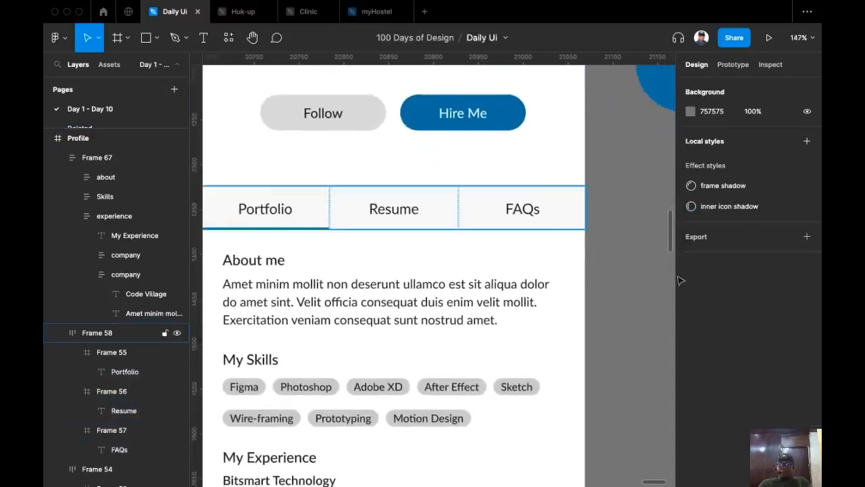
Tune the three tab cells' fill to HSL 227/100/99, a pale blue FAFBFF.
{"action": "left_click", "coordinate": [561, 220]}
{"action": "key", "text": "Return"}
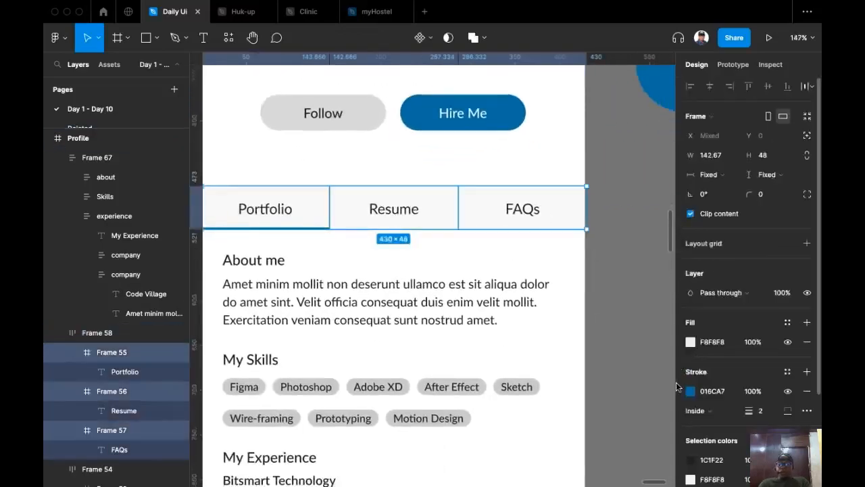
{"action": "left_click", "coordinate": [690, 342]}
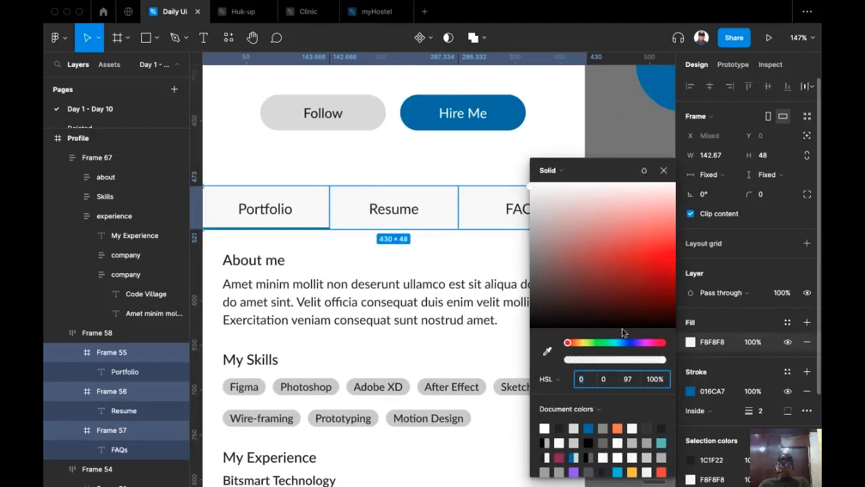
{"action": "left_click_drag", "start_coordinate": [568, 343], "coordinate": [627, 349]}
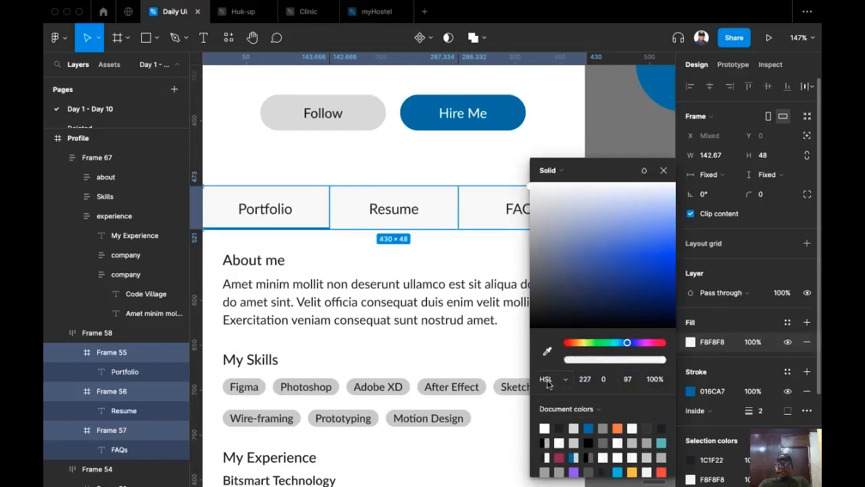
{"action": "left_click", "coordinate": [606, 380]}
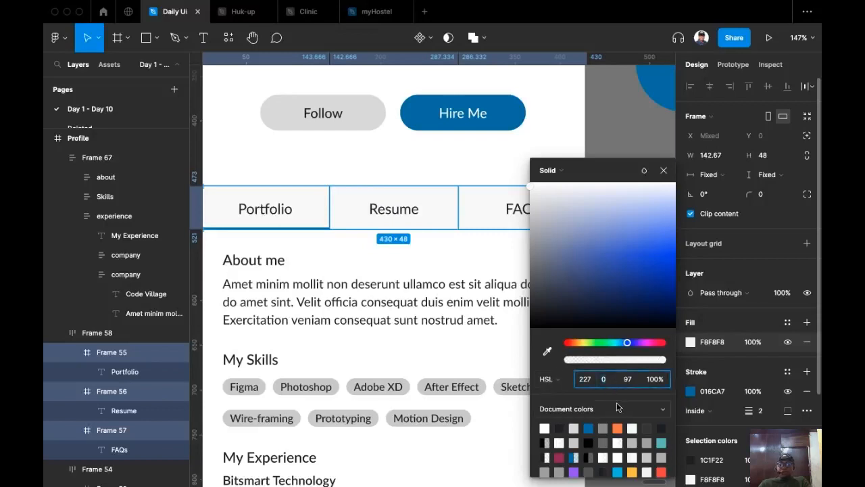
{"action": "type", "text": "98"}
{"action": "key", "text": "Return"}
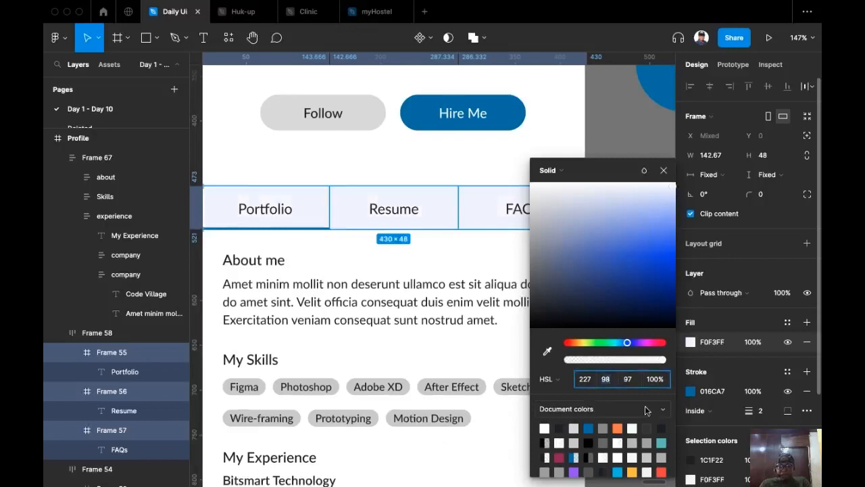
{"action": "key", "text": "Up"}
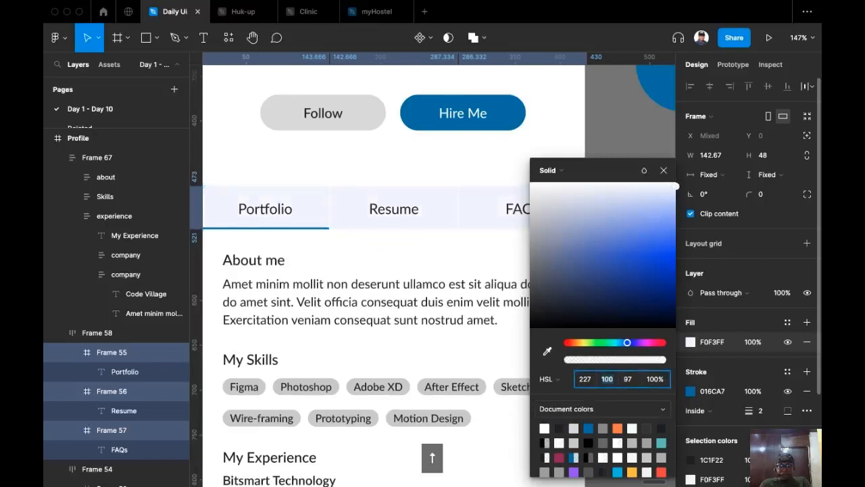
{"action": "left_click", "coordinate": [630, 382]}
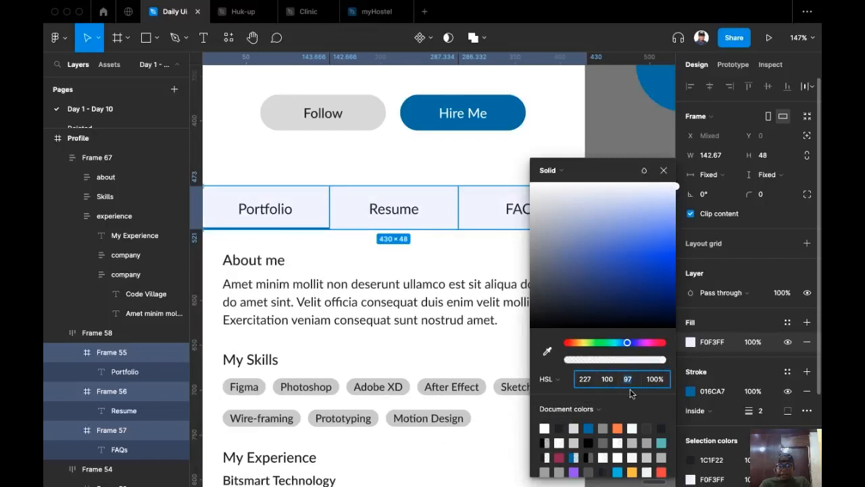
{"action": "key", "text": "Up"}
{"action": "key", "text": "Up"}
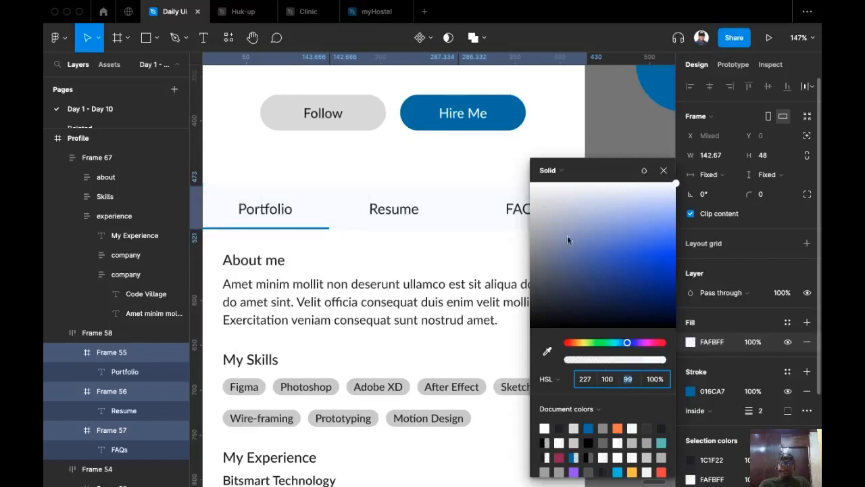
{"action": "left_click", "coordinate": [634, 140]}
{"action": "scroll", "coordinate": [626, 249], "scroll_direction": "up", "scroll_amount": 1}
{"action": "scroll", "coordinate": [625, 249], "scroll_direction": "left", "scroll_amount": 1}
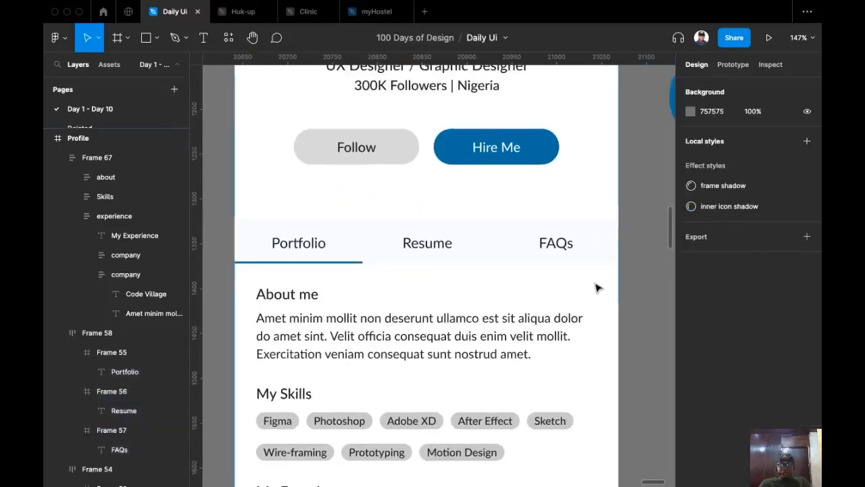
Colour the Portfolio tab label with the Hire Me button's blue using the eyedropper.
{"action": "scroll", "coordinate": [601, 308], "scroll_direction": "down", "scroll_amount": 1}
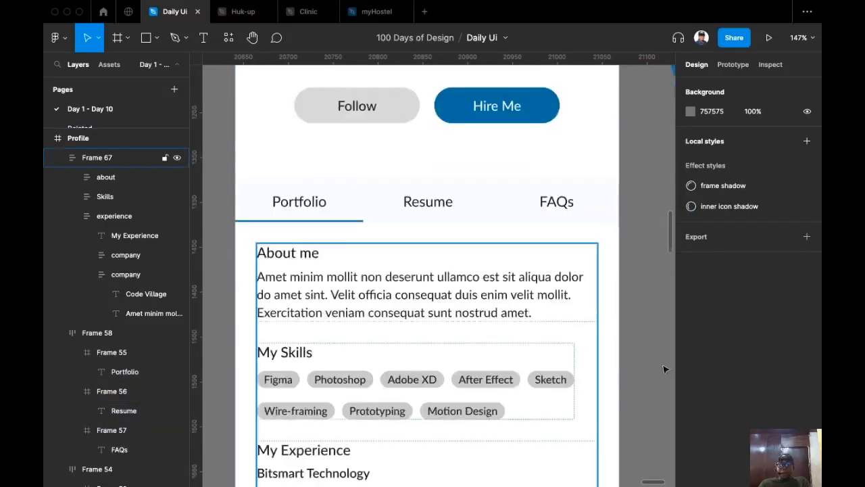
{"action": "scroll", "coordinate": [581, 372], "scroll_direction": "down", "scroll_amount": 5}
{"action": "scroll", "coordinate": [572, 362], "scroll_direction": "down", "scroll_amount": 1}
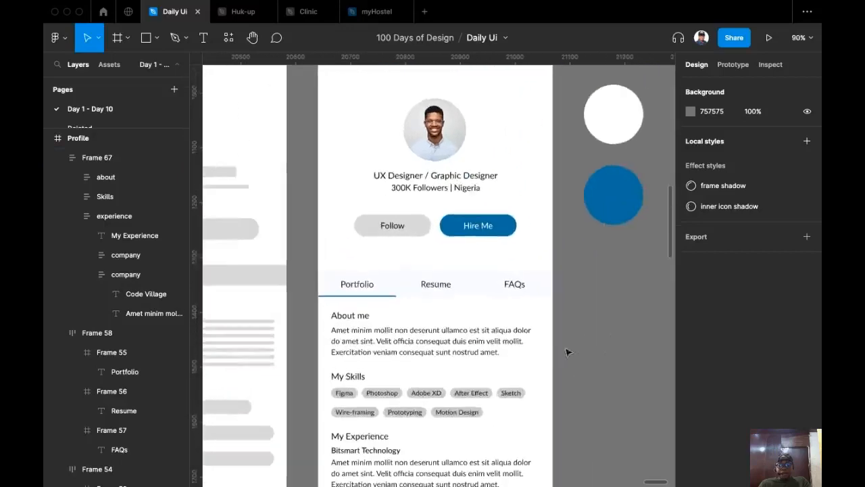
{"action": "scroll", "coordinate": [368, 288], "scroll_direction": "up", "scroll_amount": 5}
{"action": "left_click", "coordinate": [350, 299], "text": "super"}
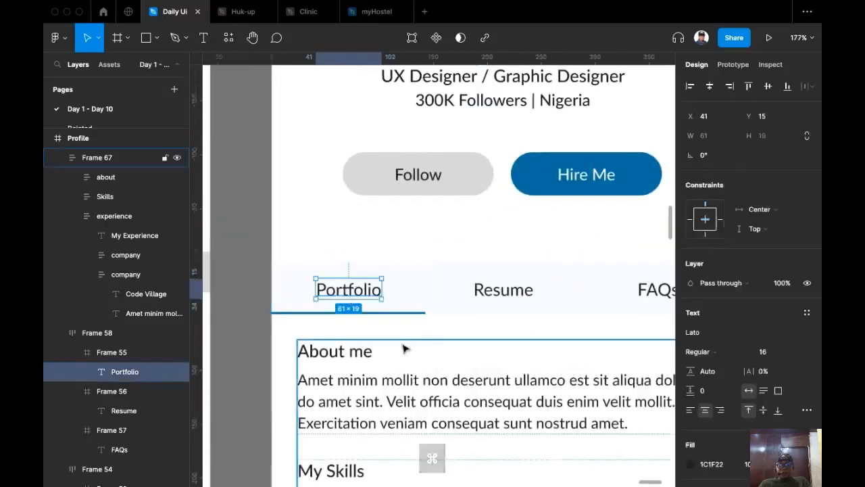
{"action": "key", "text": "i"}
{"action": "left_click", "coordinate": [611, 172]}
{"action": "left_click", "coordinate": [261, 233]}
{"action": "scroll", "coordinate": [264, 237], "scroll_direction": "down", "scroll_amount": 5}
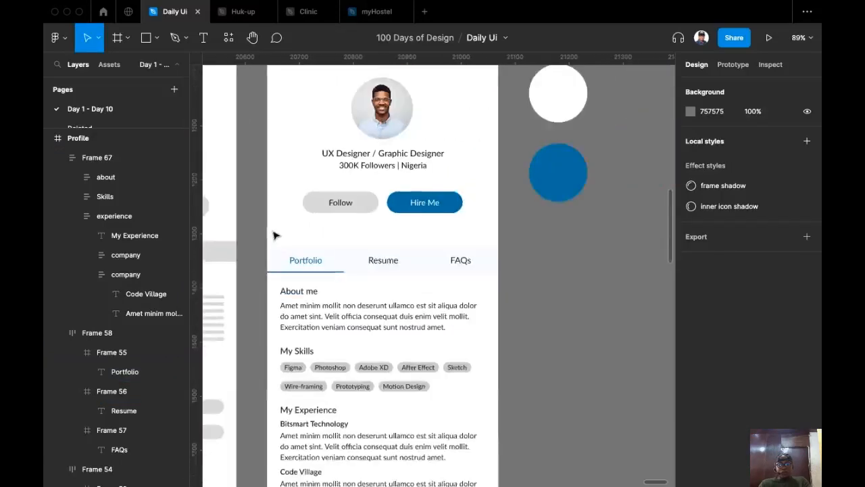
{"action": "scroll", "coordinate": [586, 302], "scroll_direction": "up", "scroll_amount": 4}
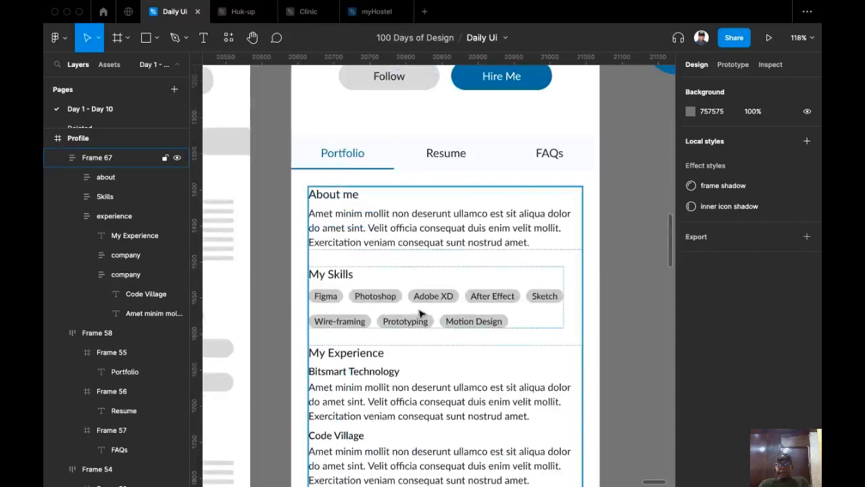
Select the skill chips group and try a white colour for the chip text.
{"action": "left_click", "coordinate": [421, 310]}
{"action": "left_click", "coordinate": [420, 310]}
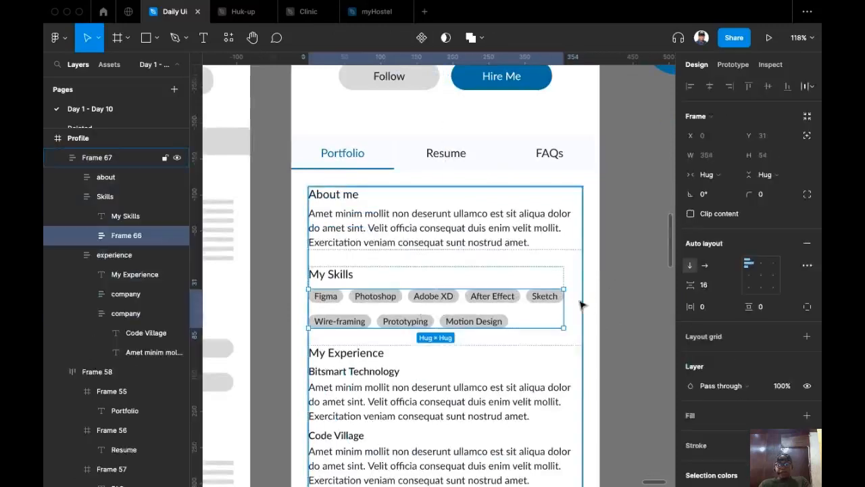
{"action": "scroll", "coordinate": [534, 321], "scroll_direction": "up", "scroll_amount": 1}
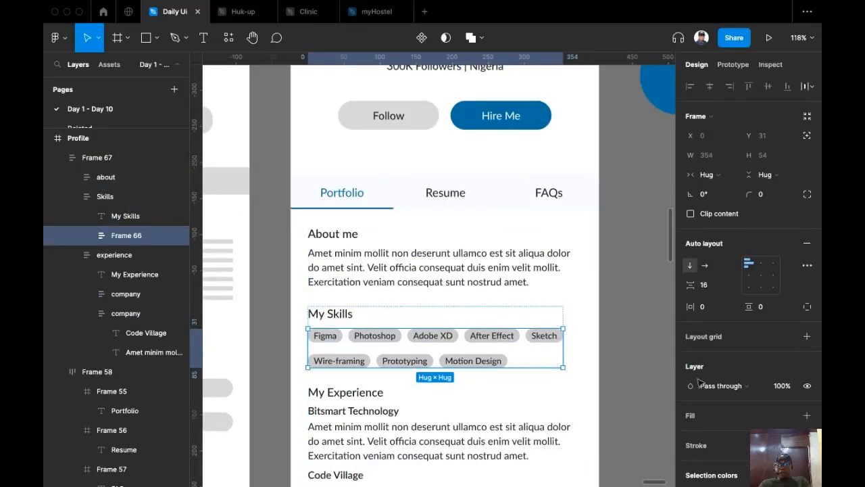
{"action": "scroll", "coordinate": [743, 304], "scroll_direction": "down", "scroll_amount": 4}
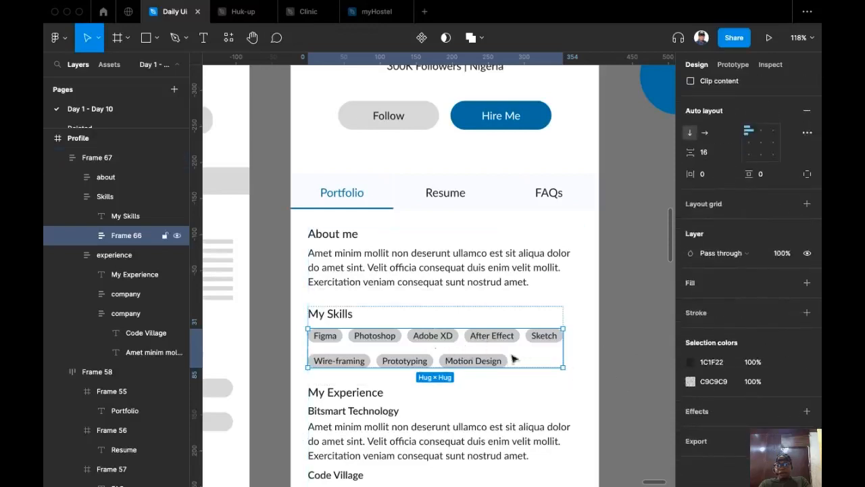
{"action": "left_click", "coordinate": [690, 367]}
{"action": "left_click", "coordinate": [545, 310]}
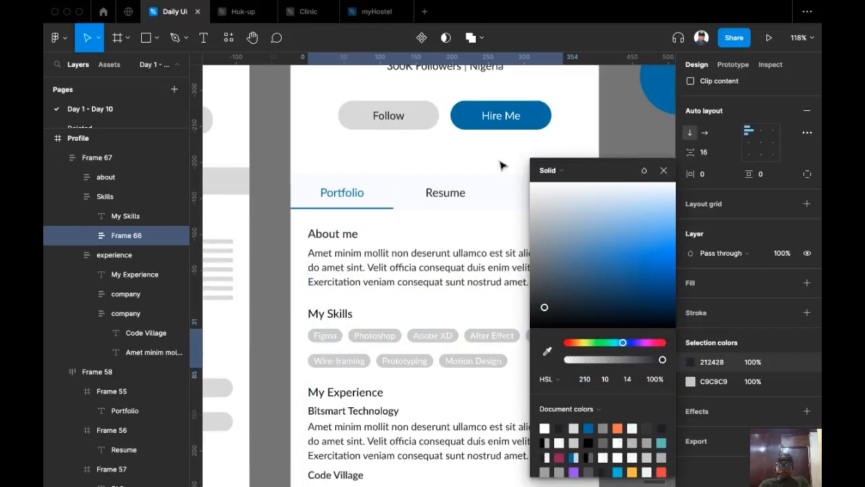
{"action": "left_click_drag", "start_coordinate": [499, 161], "coordinate": [499, 160]}
{"action": "scroll", "coordinate": [456, 245], "scroll_direction": "right", "scroll_amount": 3}
{"action": "scroll", "coordinate": [456, 245], "scroll_direction": "down", "scroll_amount": 1}
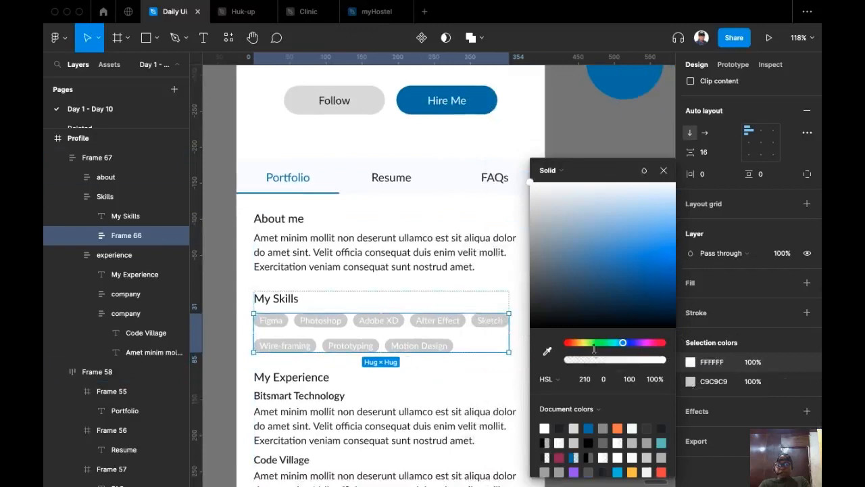
Give the chips the tab bar's pale blue tint with the eyedropper.
{"action": "left_click", "coordinate": [549, 352]}
{"action": "left_click", "coordinate": [427, 172]}
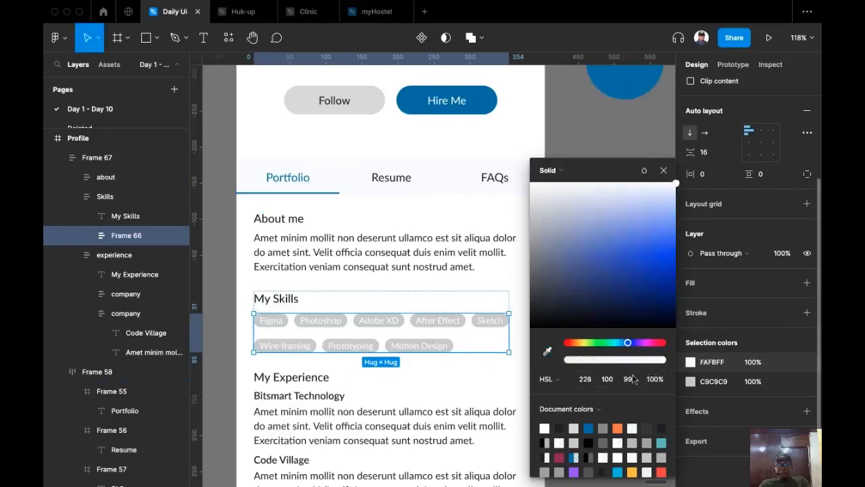
{"action": "key", "text": "super+z"}
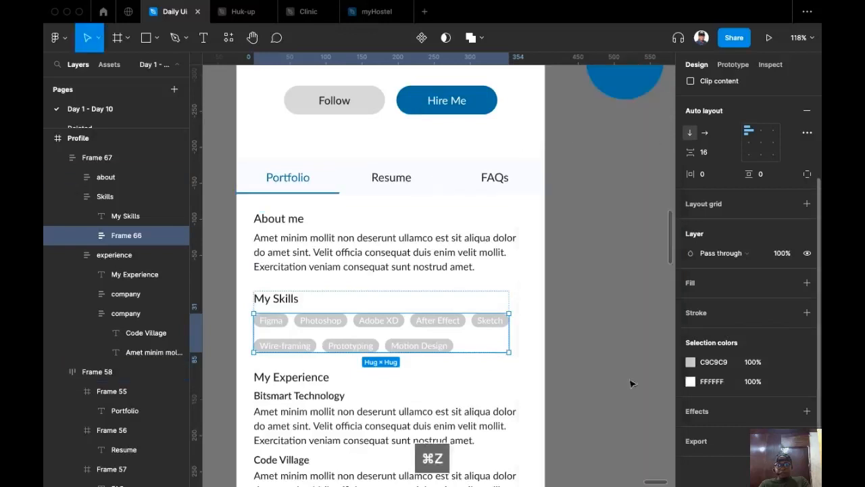
{"action": "left_click", "coordinate": [691, 382]}
{"action": "left_click", "coordinate": [548, 351]}
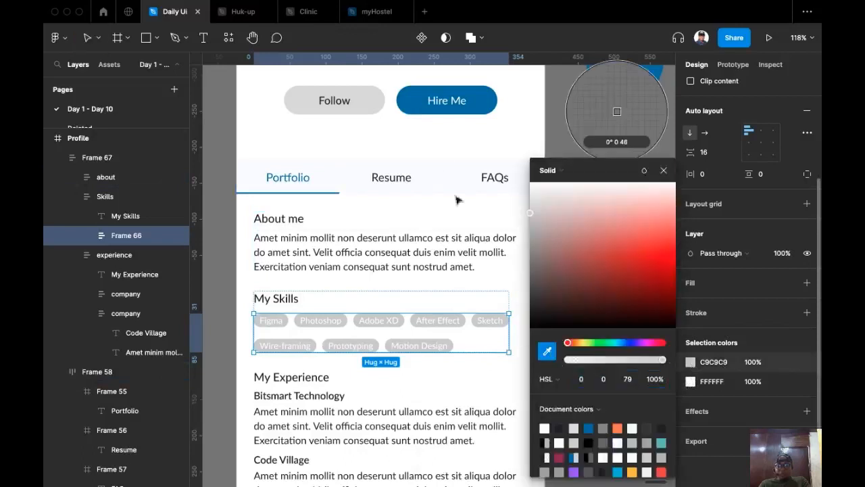
{"action": "left_click", "coordinate": [451, 174]}
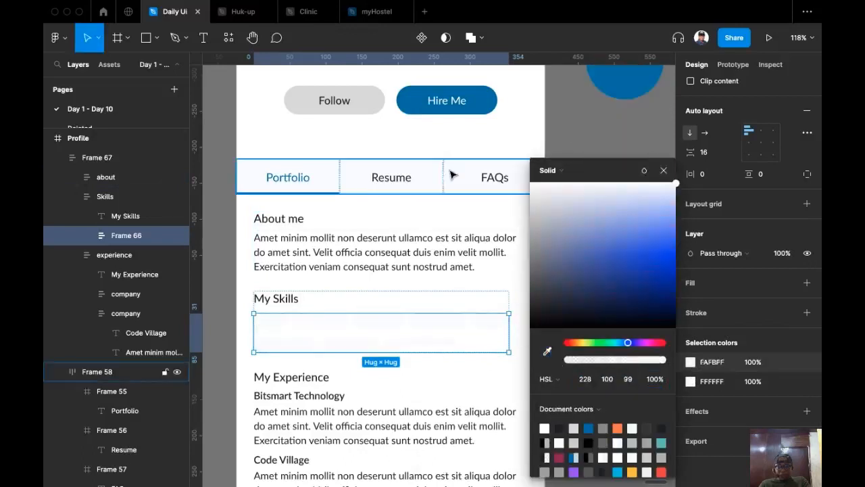
{"action": "left_click", "coordinate": [690, 363]}
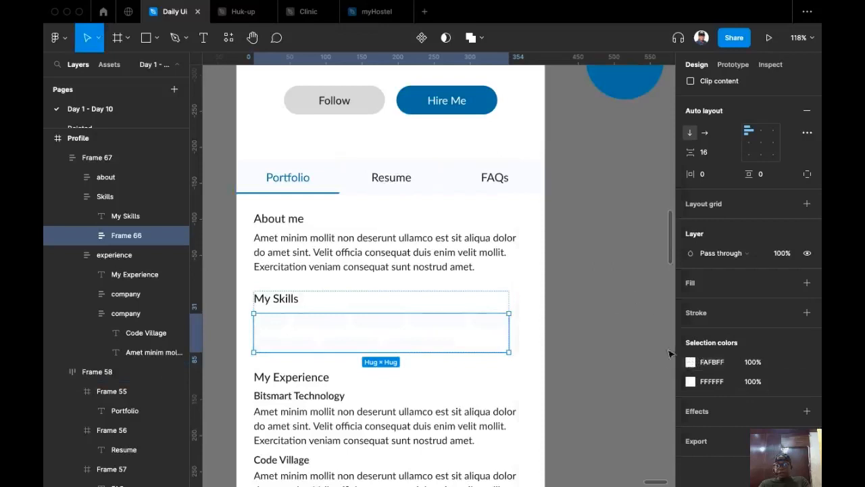
{"action": "left_click", "coordinate": [690, 363]}
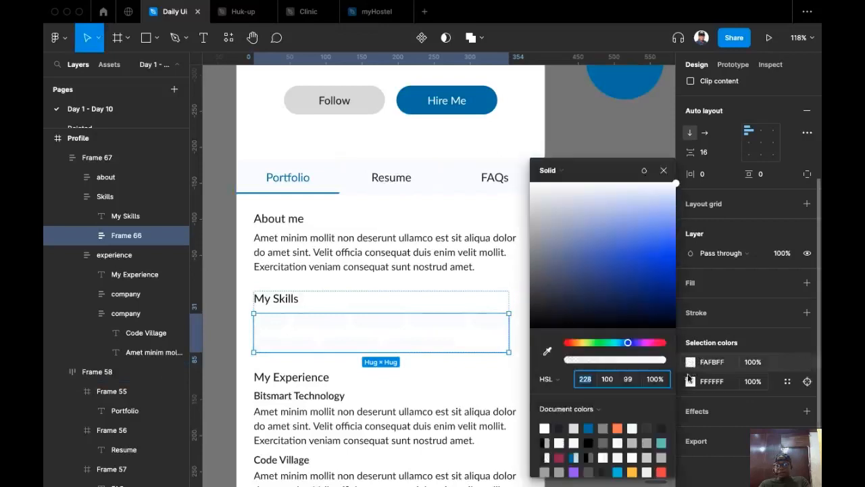
Try red, then a brightened Hire Me blue, for the chip text colour.
{"action": "left_click", "coordinate": [690, 382]}
{"action": "left_click", "coordinate": [643, 242]}
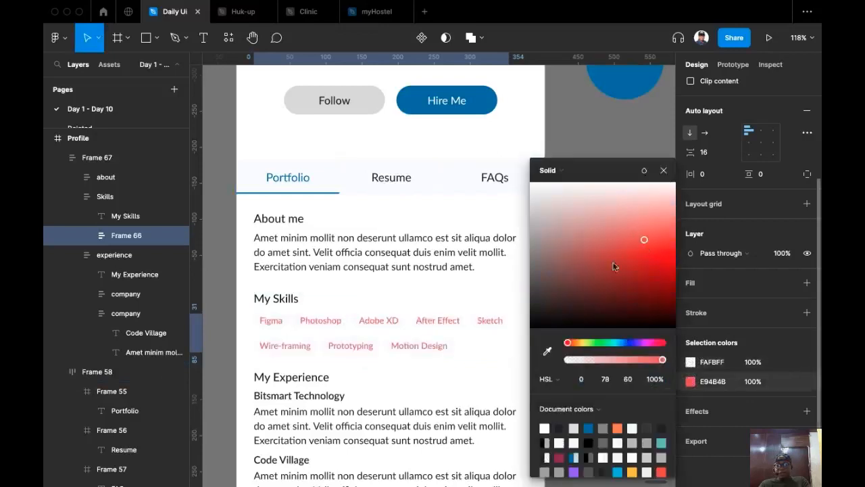
{"action": "key", "text": "i"}
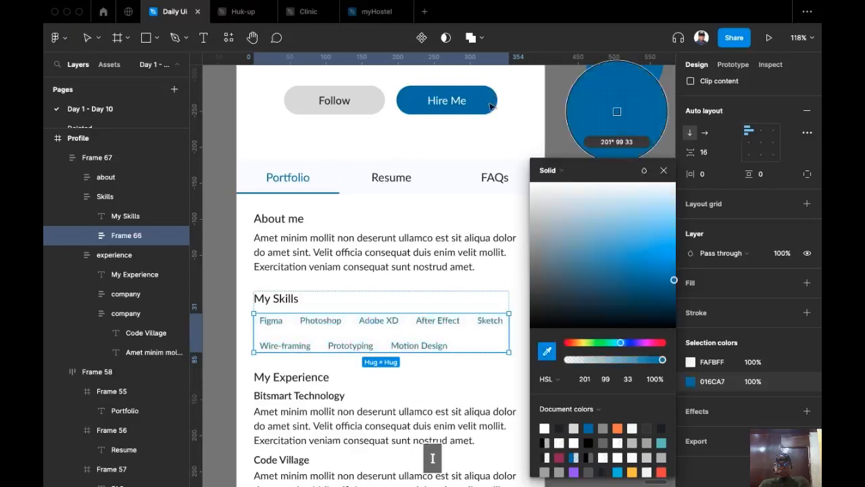
{"action": "left_click", "coordinate": [598, 132]}
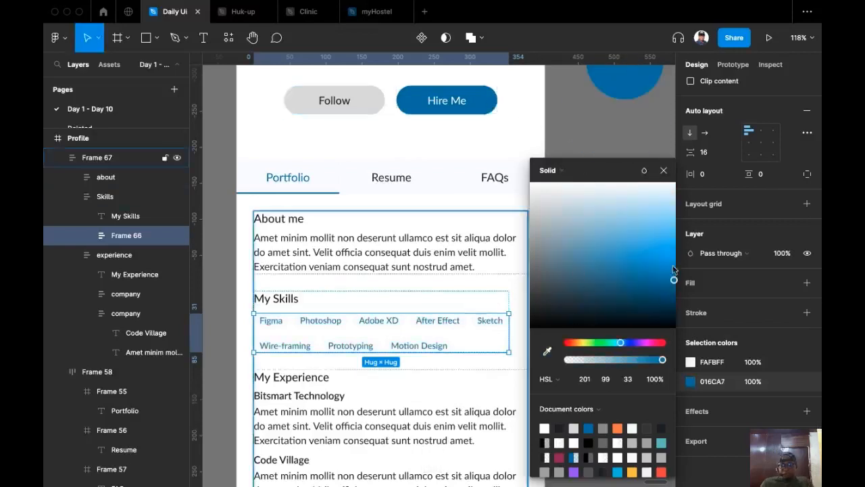
{"action": "left_click_drag", "start_coordinate": [674, 282], "coordinate": [676, 244]}
Select every chip using the pale fill and tint it light blue F0F3FF.
{"action": "left_click", "coordinate": [727, 365]}
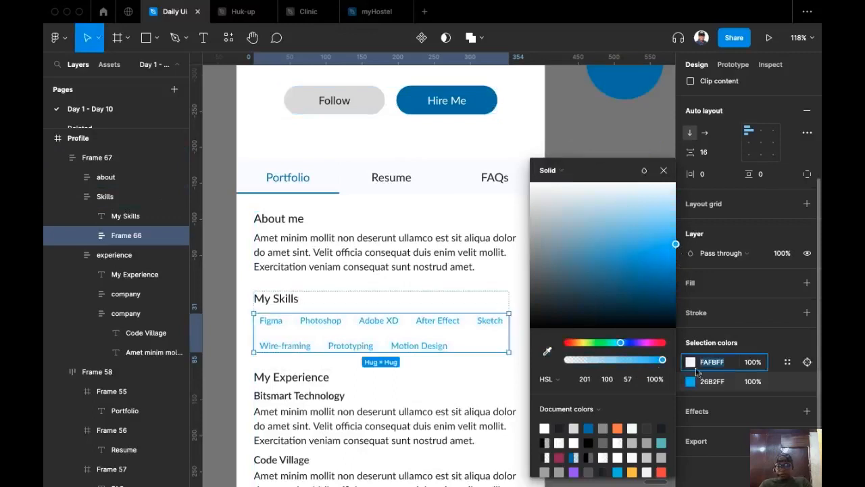
{"action": "left_click", "coordinate": [807, 362]}
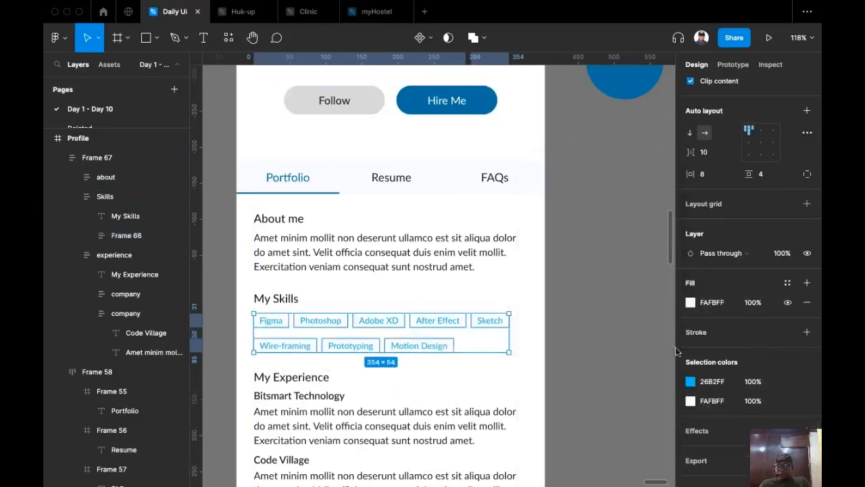
{"action": "left_click", "coordinate": [690, 303]}
{"action": "left_click_drag", "start_coordinate": [675, 190], "coordinate": [671, 193]}
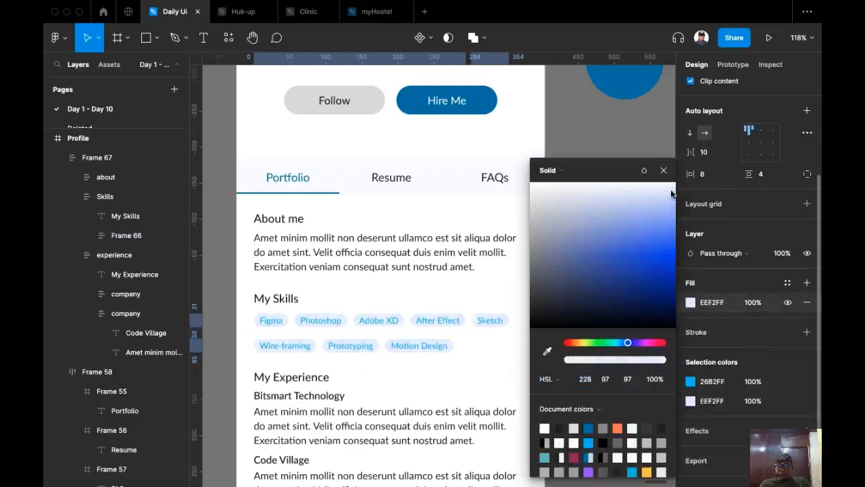
Make the chip text a neutral grey 898989, undoing an accidental grey fill.
{"action": "left_click", "coordinate": [691, 381]}
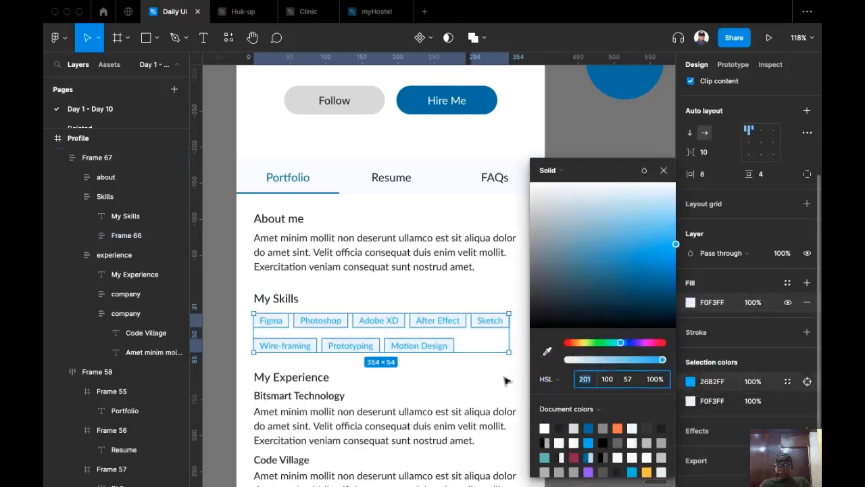
{"action": "left_click", "coordinate": [548, 351]}
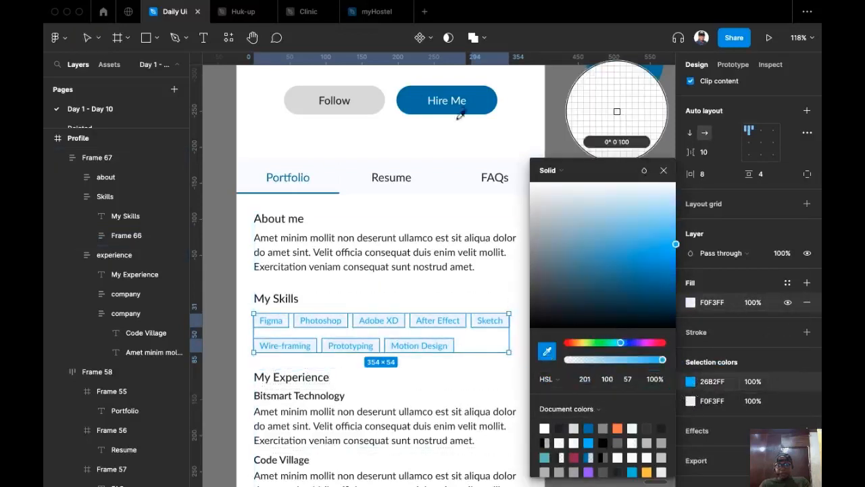
{"action": "left_click", "coordinate": [535, 237]}
{"action": "left_click_drag", "start_coordinate": [534, 240], "coordinate": [532, 259]}
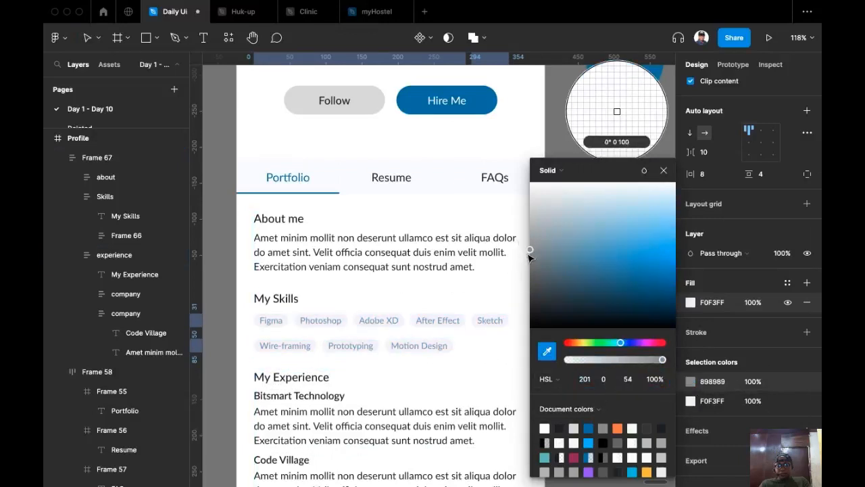
{"action": "key", "text": "Escape"}
{"action": "left_click", "coordinate": [604, 295]}
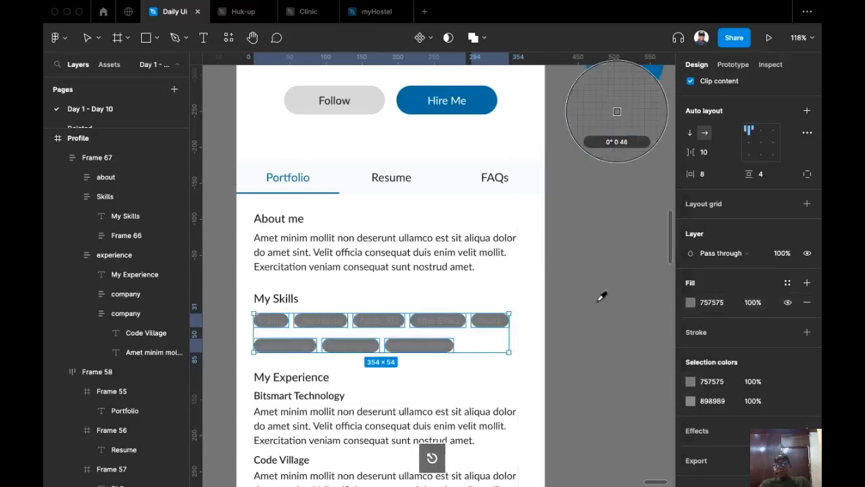
{"action": "scroll", "coordinate": [580, 232], "scroll_direction": "down", "scroll_amount": 3}
{"action": "key", "text": "super+z"}
{"action": "left_click", "coordinate": [589, 183]}
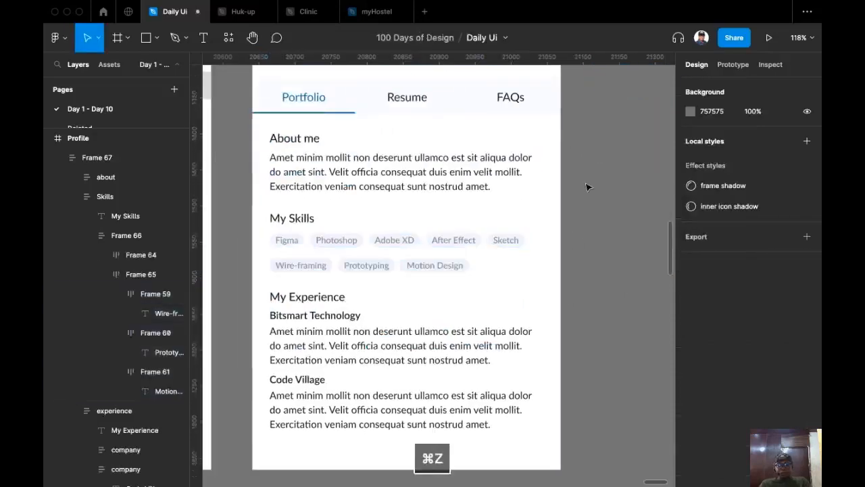
{"action": "scroll", "coordinate": [574, 243], "scroll_direction": "up", "scroll_amount": 2}
{"action": "scroll", "coordinate": [568, 266], "scroll_direction": "down", "scroll_amount": 3}
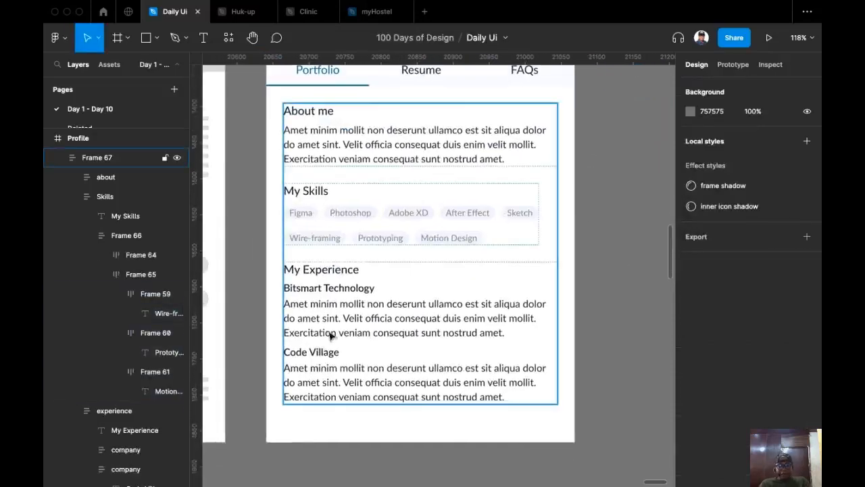
{"action": "left_click", "coordinate": [332, 280]}
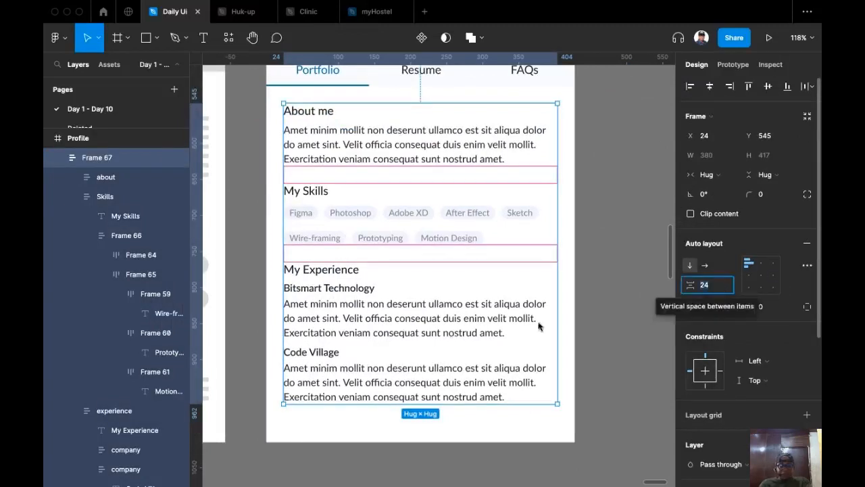
{"action": "left_click", "coordinate": [462, 343]}
{"action": "left_click", "coordinate": [444, 308]}
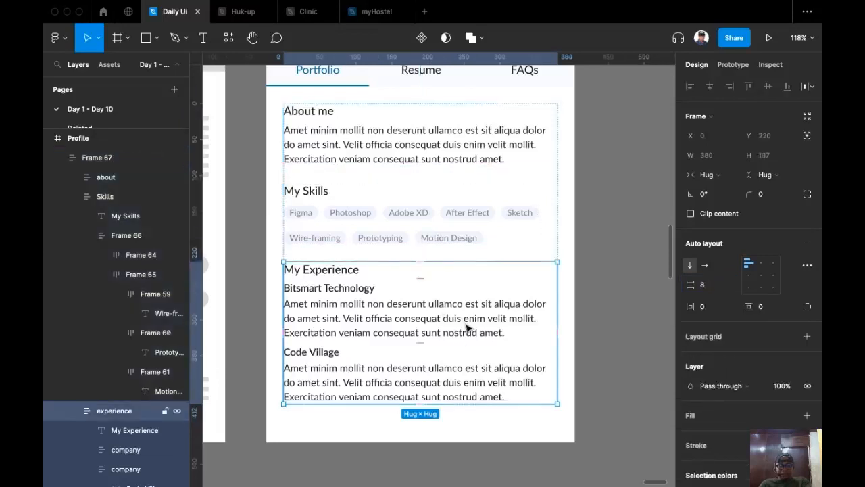
{"action": "left_click", "coordinate": [469, 329]}
{"action": "left_click", "coordinate": [494, 378]}
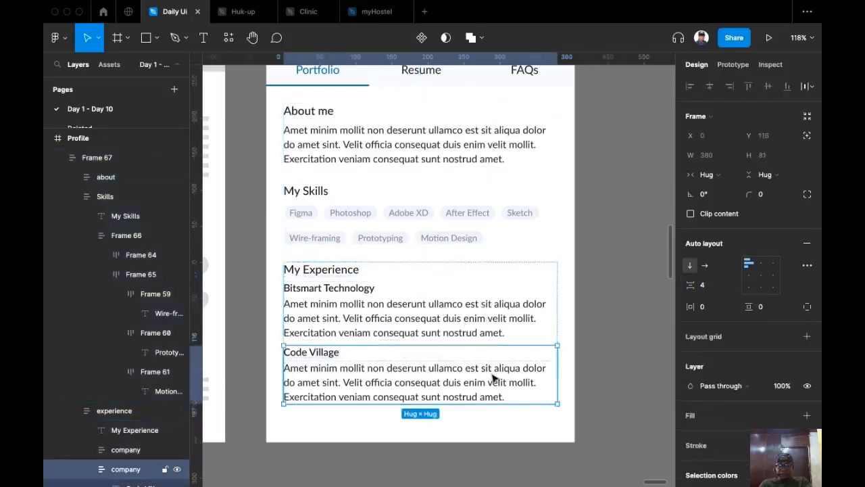
{"action": "left_click", "coordinate": [661, 233]}
{"action": "double_click", "coordinate": [467, 303]}
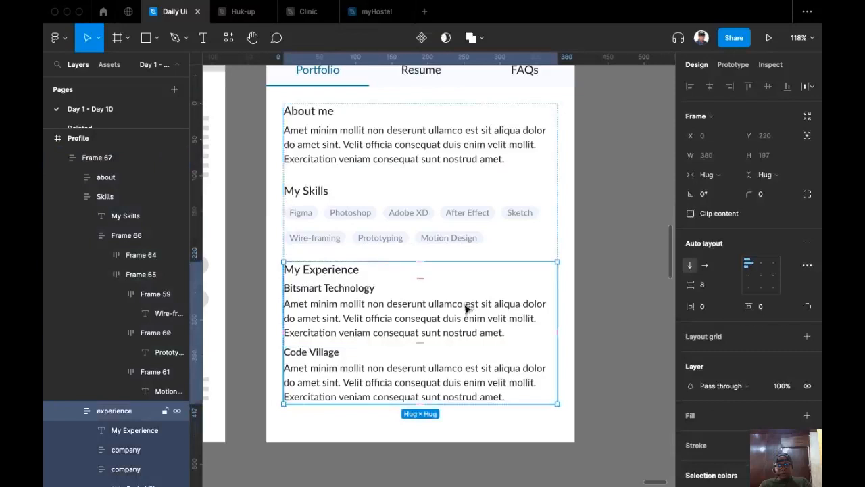
{"action": "left_click", "coordinate": [716, 289]}
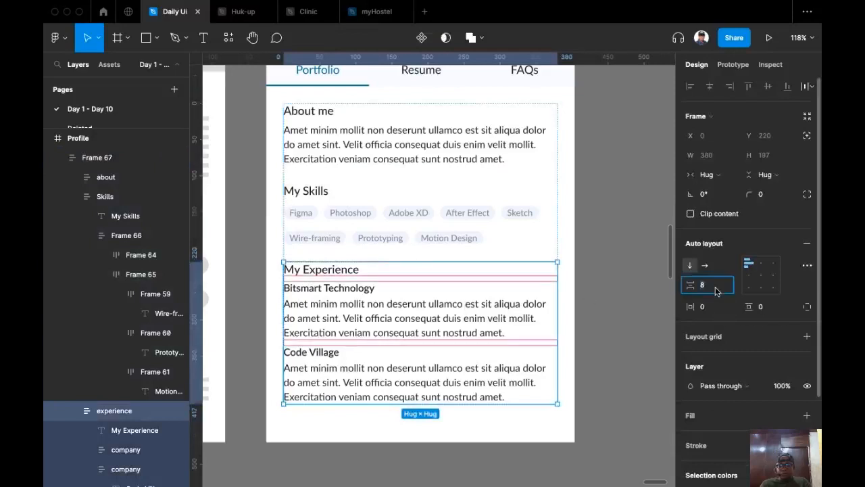
{"action": "key", "text": "Up"}
{"action": "key", "text": "Up"}
{"action": "key", "text": "Up"}
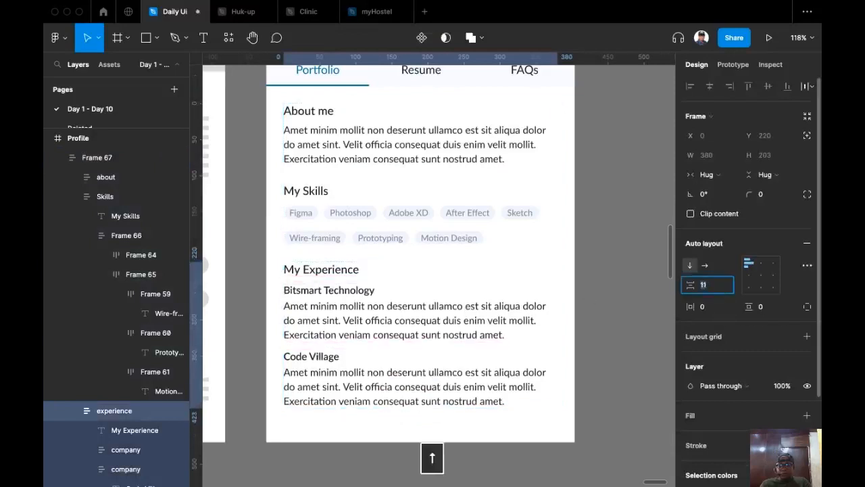
{"action": "left_click", "coordinate": [631, 295]}
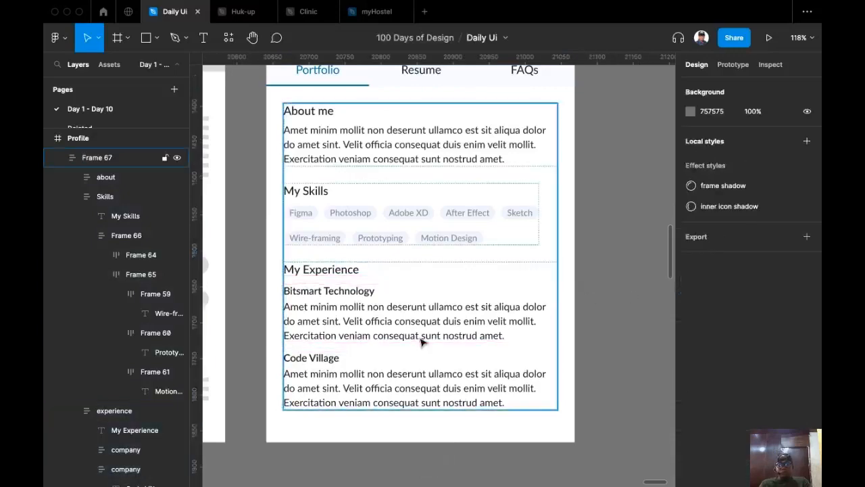
{"action": "left_click", "coordinate": [629, 207]}
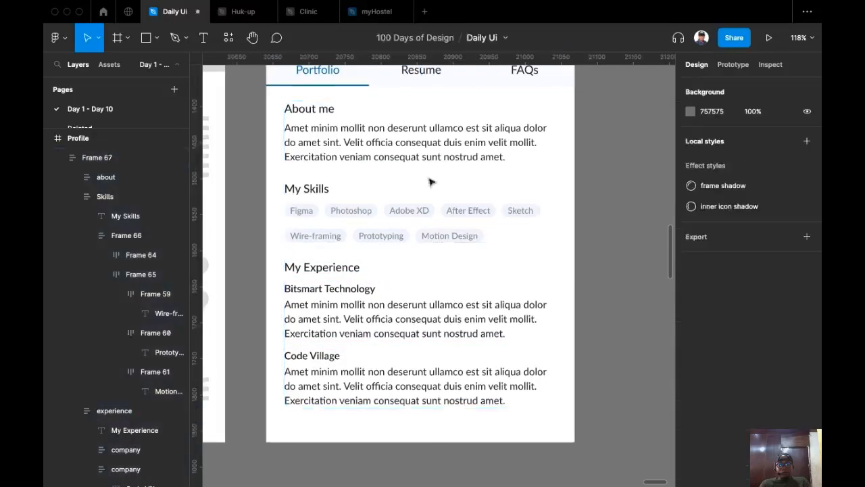
{"action": "scroll", "coordinate": [448, 210], "scroll_direction": "up", "scroll_amount": 2}
Set the About me, My Skills and My Experience headings to SemiBold.
{"action": "left_click", "coordinate": [313, 183], "text": "super"}
{"action": "left_click", "coordinate": [307, 263], "text": "shift+super"}
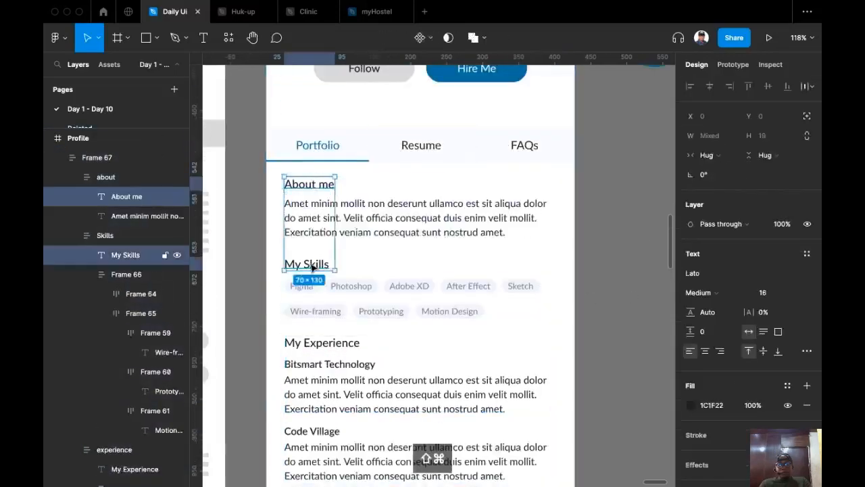
{"action": "left_click", "coordinate": [330, 343], "text": "shift+super"}
{"action": "scroll", "coordinate": [608, 257], "scroll_direction": "up", "scroll_amount": 2}
{"action": "left_click", "coordinate": [715, 292]}
{"action": "left_click", "coordinate": [720, 308]}
{"action": "scroll", "coordinate": [623, 311], "scroll_direction": "down", "scroll_amount": 2}
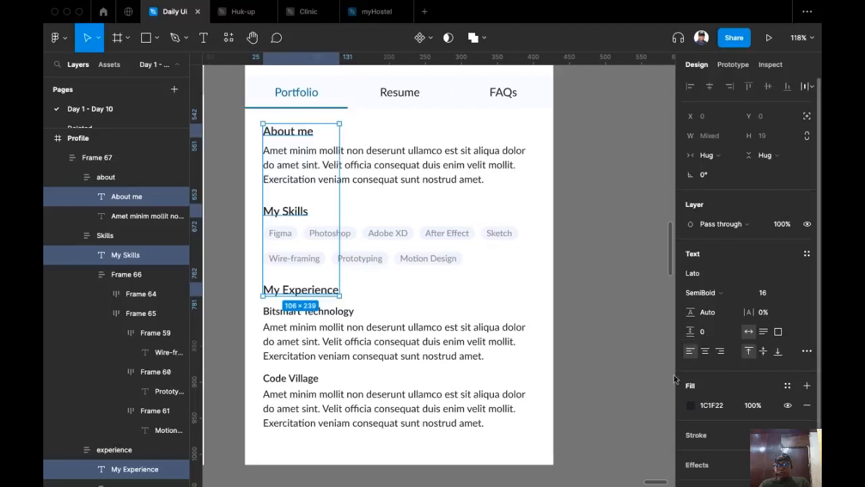
Set the About me, Bitsmart Technology and Code Village paragraphs' fill opacity to 70%.
{"action": "left_click", "coordinate": [432, 366]}
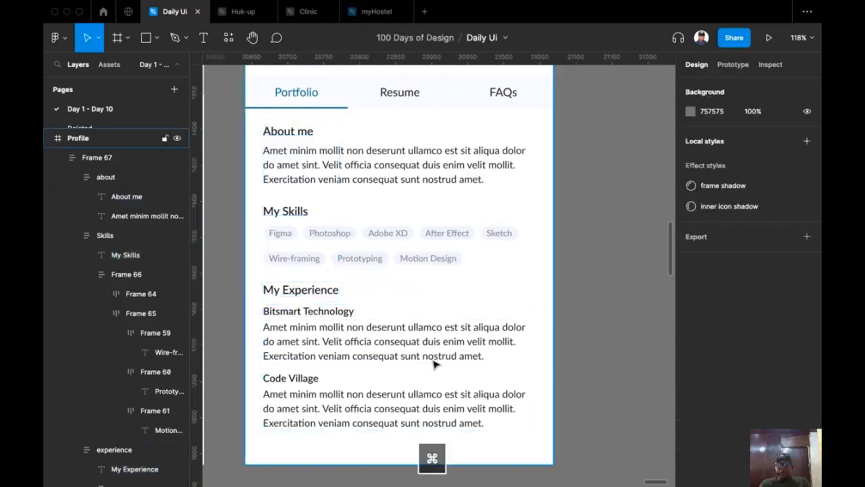
{"action": "left_click", "coordinate": [434, 360], "text": "super"}
{"action": "left_click", "coordinate": [443, 408], "text": "shift+super"}
{"action": "left_click", "coordinate": [406, 164], "text": "shift+super"}
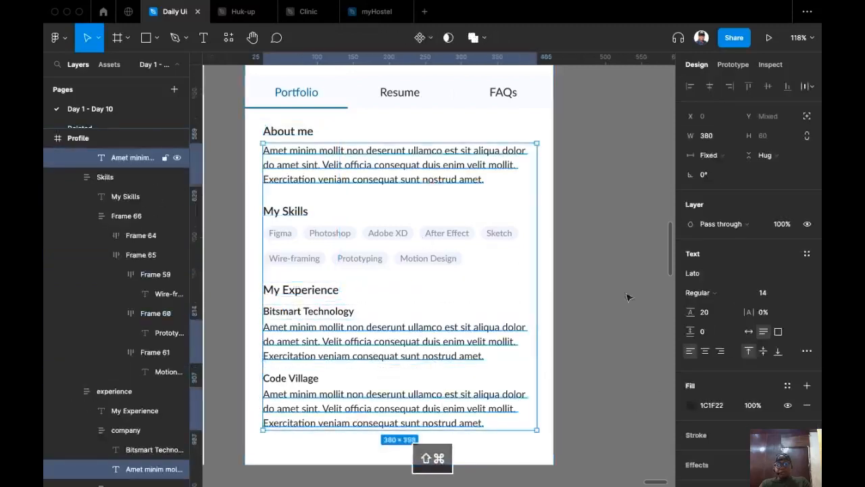
{"action": "left_click", "coordinate": [690, 405]}
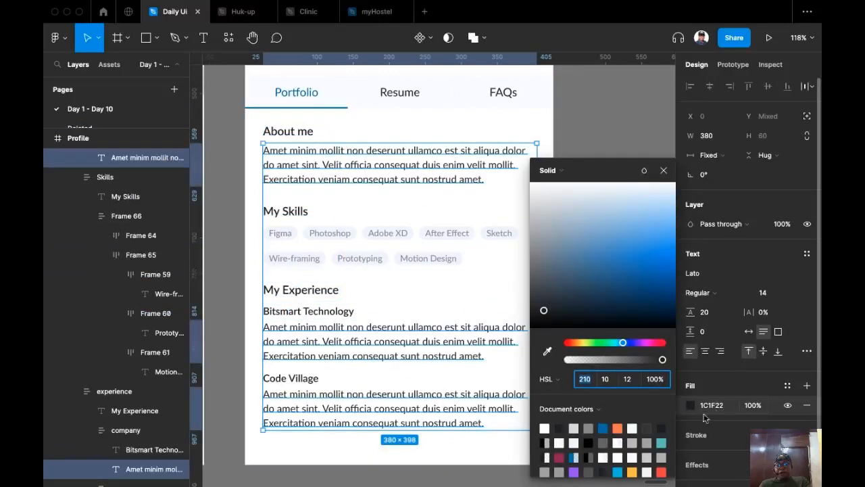
{"action": "left_click", "coordinate": [756, 406]}
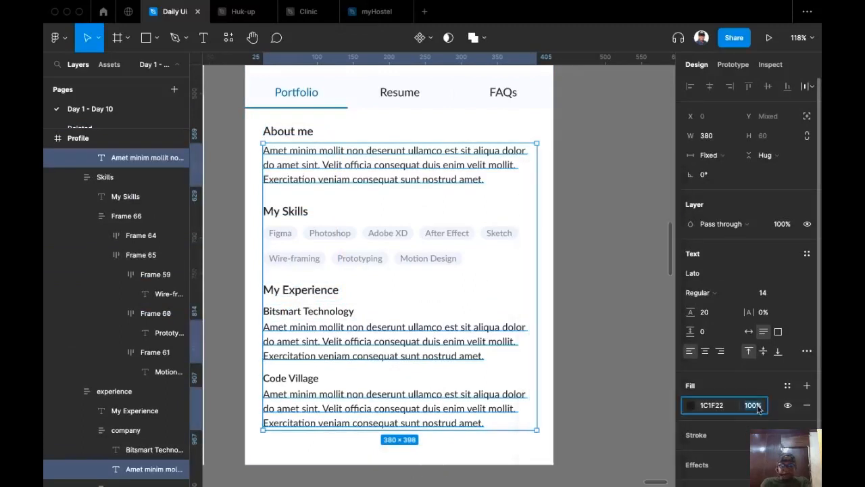
{"action": "type", "text": "40"}
{"action": "key", "text": "Return"}
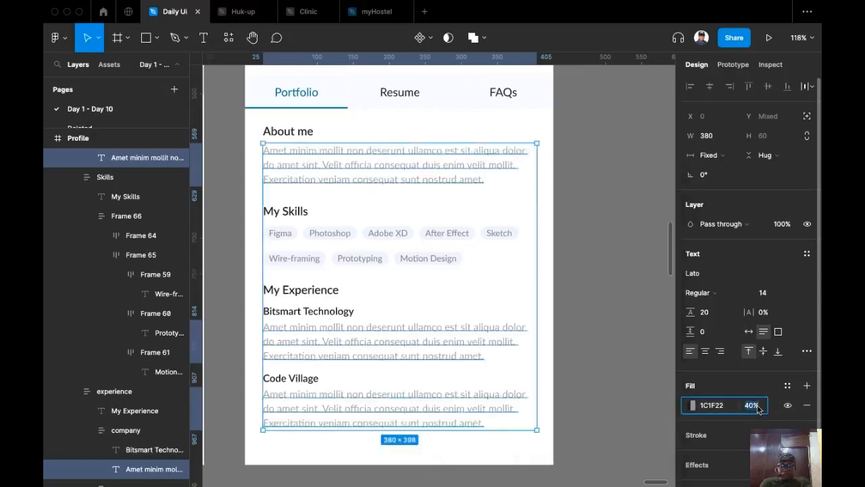
{"action": "type", "text": "70"}
{"action": "key", "text": "Return"}
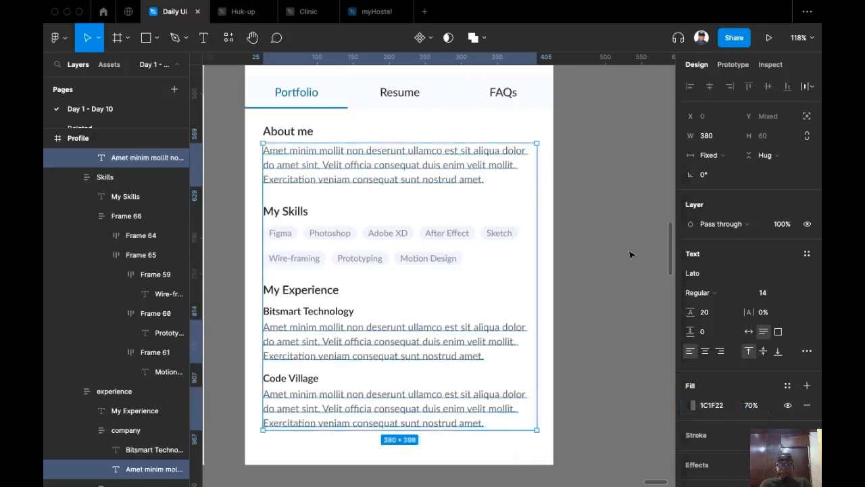
{"action": "left_click", "coordinate": [632, 259]}
{"action": "scroll", "coordinate": [611, 298], "scroll_direction": "down", "scroll_amount": 3}
{"action": "scroll", "coordinate": [609, 302], "scroll_direction": "down", "scroll_amount": 2}
{"action": "scroll", "coordinate": [578, 309], "scroll_direction": "up", "scroll_amount": 2}
{"action": "scroll", "coordinate": [581, 311], "scroll_direction": "up", "scroll_amount": 3}
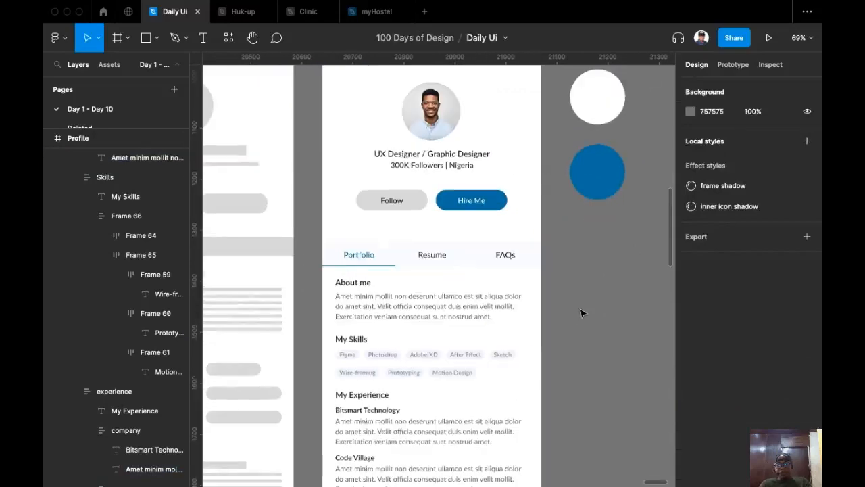
{"action": "scroll", "coordinate": [570, 378], "scroll_direction": "up", "scroll_amount": 3}
{"action": "scroll", "coordinate": [568, 380], "scroll_direction": "down", "scroll_amount": 1}
{"action": "scroll", "coordinate": [569, 322], "scroll_direction": "down", "scroll_amount": 4}
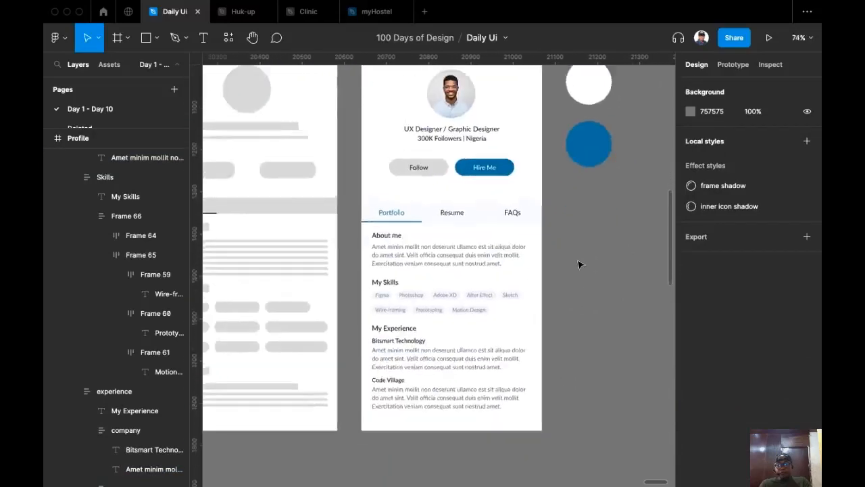
{"action": "scroll", "coordinate": [537, 309], "scroll_direction": "down", "scroll_amount": 2}
{"action": "scroll", "coordinate": [555, 314], "scroll_direction": "up", "scroll_amount": 1}
{"action": "scroll", "coordinate": [552, 315], "scroll_direction": "up", "scroll_amount": 1}
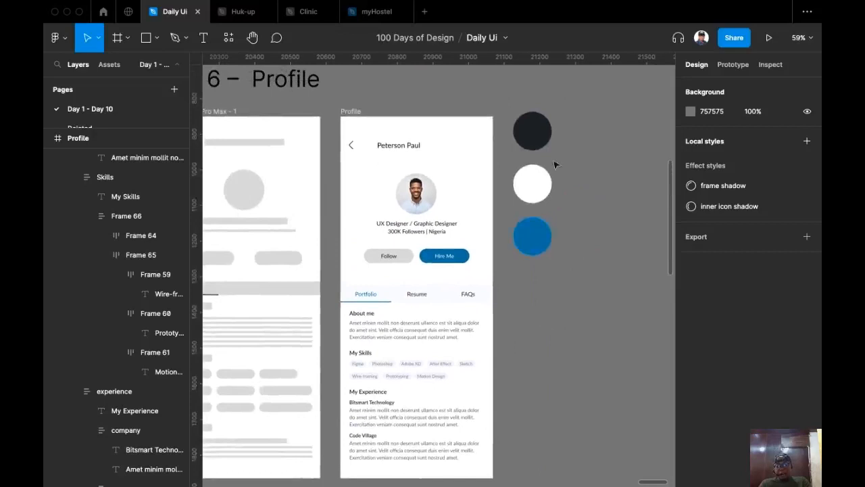
{"action": "scroll", "coordinate": [547, 311], "scroll_direction": "up", "scroll_amount": 3}
{"action": "left_click_drag", "start_coordinate": [615, 303], "coordinate": [564, 328]}
{"action": "scroll", "coordinate": [563, 329], "scroll_direction": "down", "scroll_amount": 1}
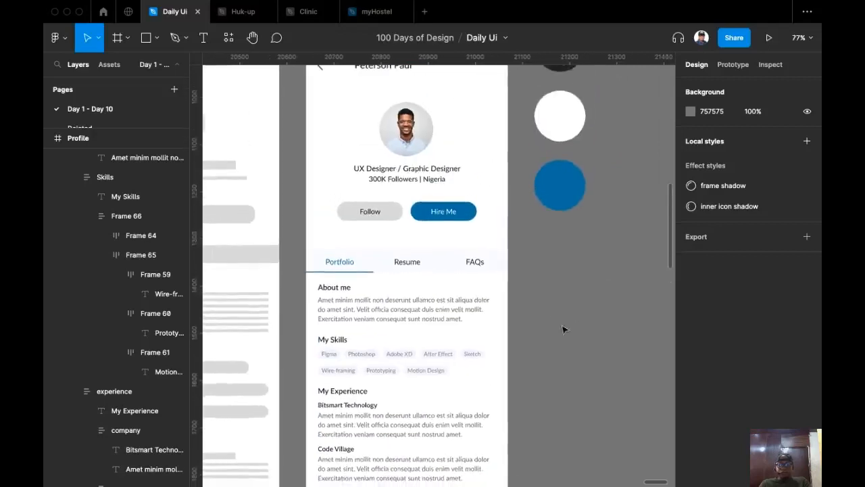
{"action": "scroll", "coordinate": [564, 328], "scroll_direction": "down", "scroll_amount": 1}
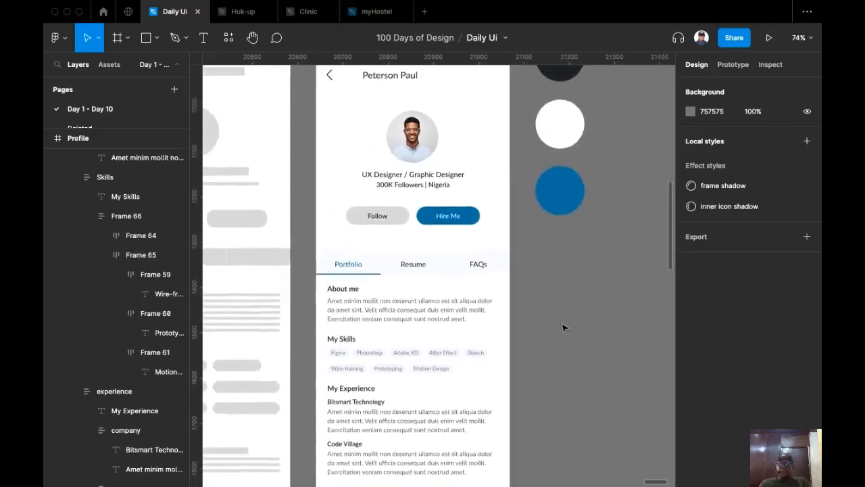
{"action": "scroll", "coordinate": [568, 318], "scroll_direction": "down", "scroll_amount": 1}
{"action": "scroll", "coordinate": [575, 304], "scroll_direction": "down", "scroll_amount": 1}
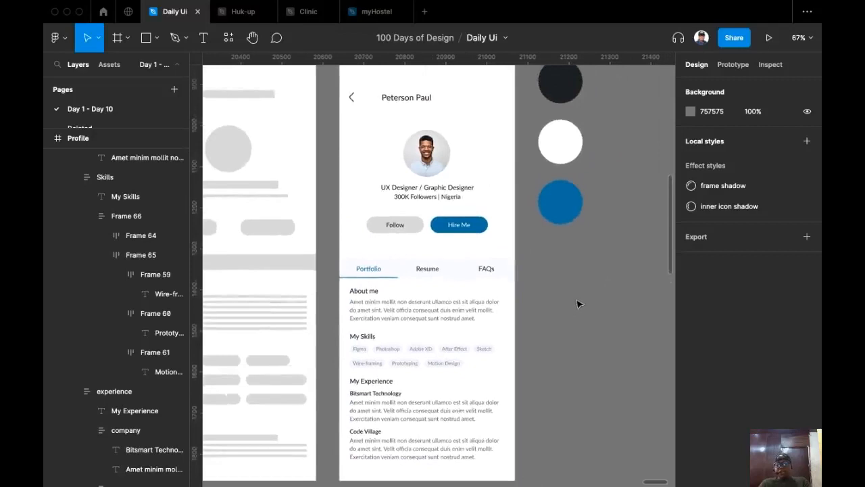
{"action": "scroll", "coordinate": [562, 329], "scroll_direction": "down", "scroll_amount": 1}
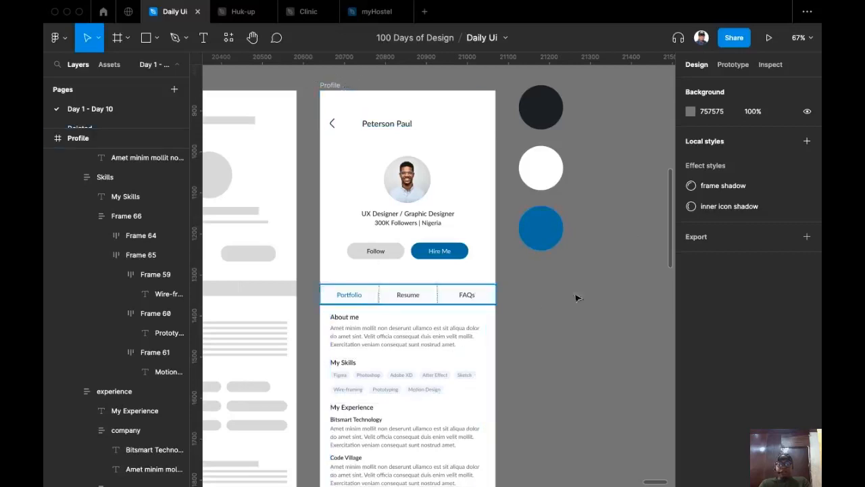
{"action": "scroll", "coordinate": [572, 230], "scroll_direction": "down", "scroll_amount": 3}
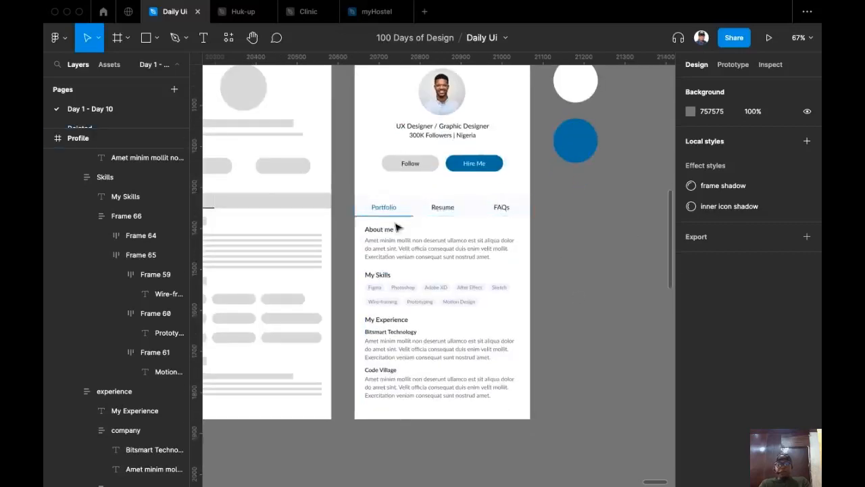
{"action": "scroll", "coordinate": [383, 211], "scroll_direction": "up", "scroll_amount": 3}
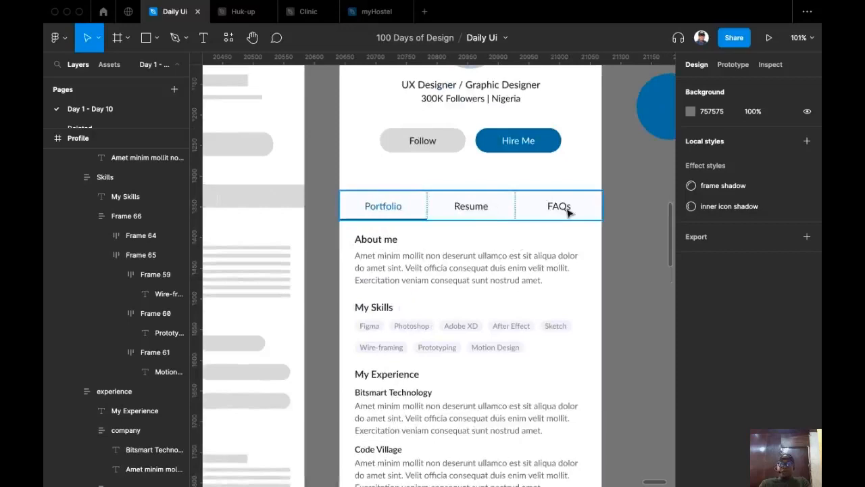
{"action": "scroll", "coordinate": [618, 293], "scroll_direction": "right", "scroll_amount": 3}
{"action": "scroll", "coordinate": [537, 248], "scroll_direction": "down", "scroll_amount": 5}
{"action": "scroll", "coordinate": [502, 199], "scroll_direction": "up", "scroll_amount": 5}
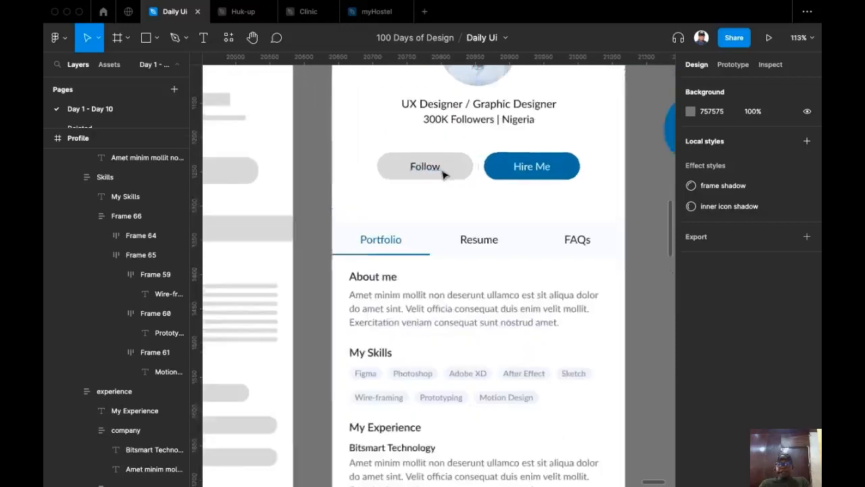
{"action": "scroll", "coordinate": [443, 175], "scroll_direction": "up", "scroll_amount": 4}
Lighten the Follow button's fill from D9D9D9 to near-white F9F8F8.
{"action": "left_click", "coordinate": [492, 173], "text": "super"}
{"action": "scroll", "coordinate": [464, 250], "scroll_direction": "right", "scroll_amount": 2}
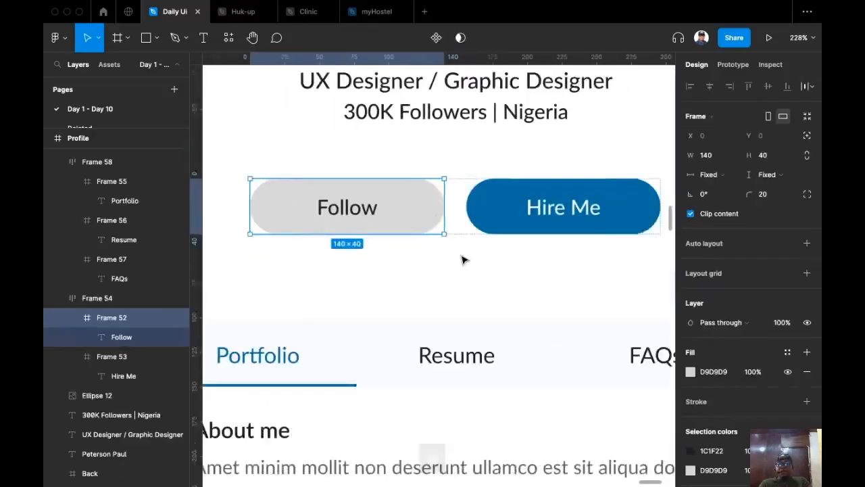
{"action": "scroll", "coordinate": [464, 260], "scroll_direction": "down", "scroll_amount": 2}
{"action": "scroll", "coordinate": [682, 387], "scroll_direction": "down", "scroll_amount": 2}
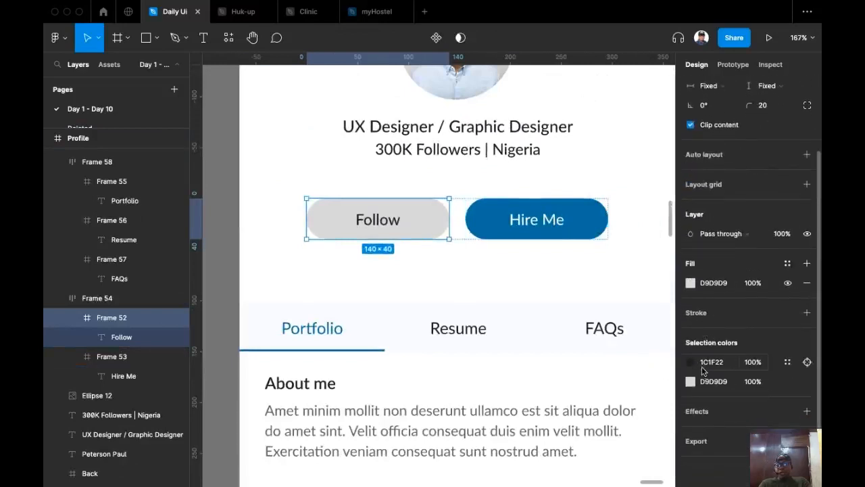
{"action": "left_click", "coordinate": [690, 283]}
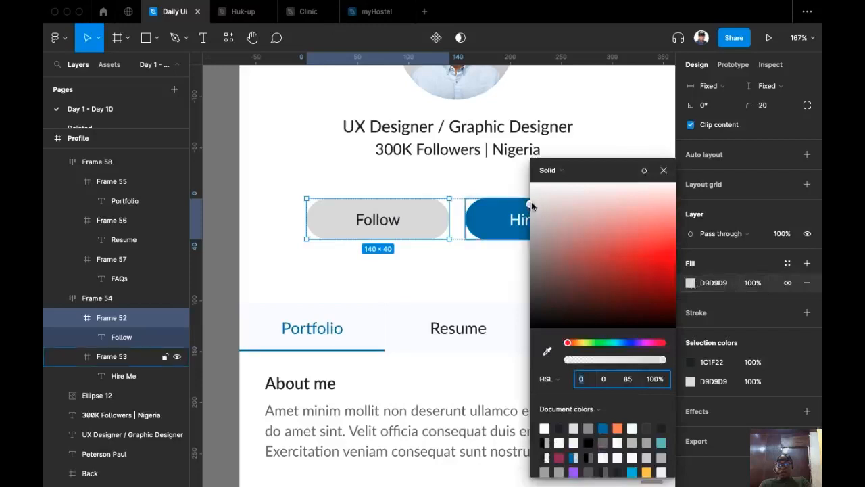
{"action": "left_click_drag", "start_coordinate": [531, 203], "coordinate": [533, 194]}
Turn the Follow label text a mid grey 646464.
{"action": "left_click", "coordinate": [393, 230], "text": "super"}
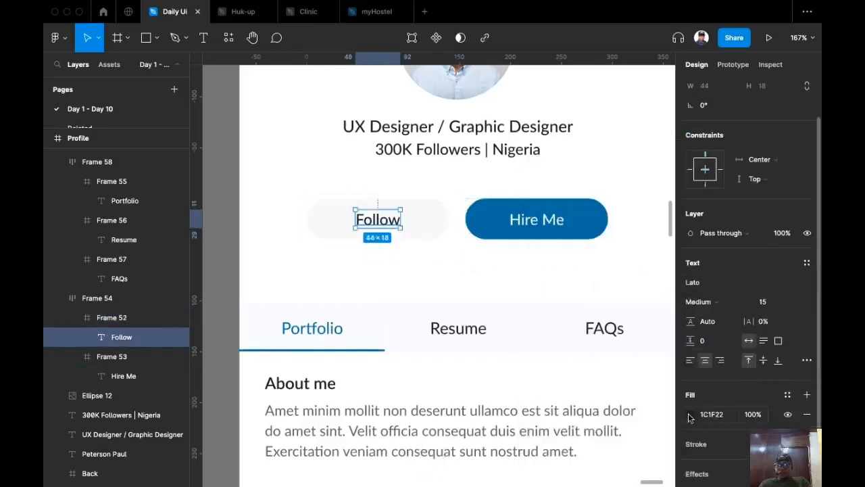
{"action": "left_click", "coordinate": [690, 414]}
{"action": "left_click_drag", "start_coordinate": [544, 312], "coordinate": [529, 270]}
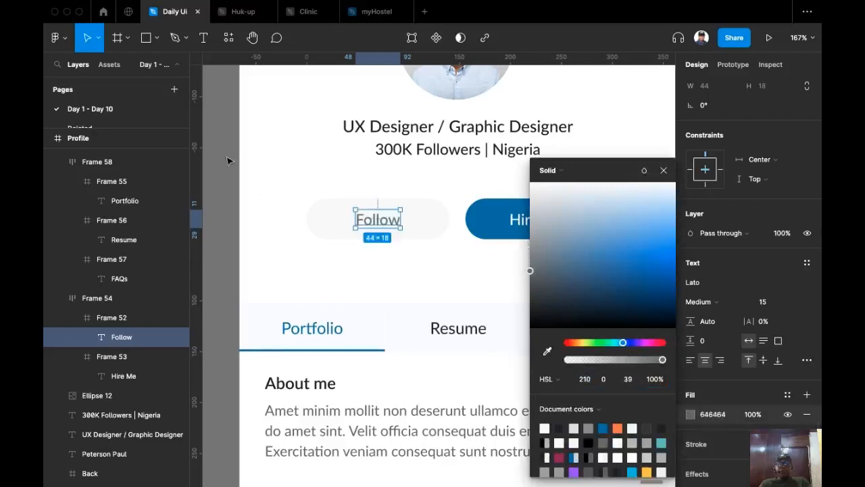
{"action": "left_click", "coordinate": [229, 160]}
{"action": "scroll", "coordinate": [392, 276], "scroll_direction": "down", "scroll_amount": 3}
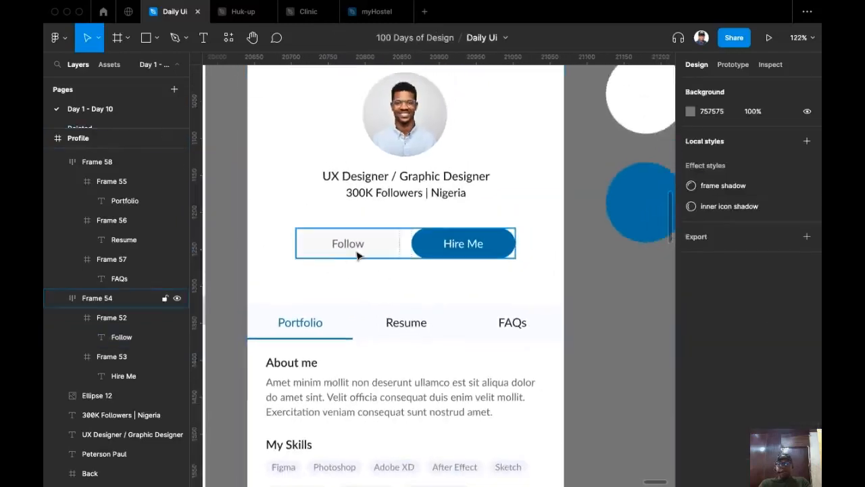
{"action": "scroll", "coordinate": [612, 284], "scroll_direction": "down", "scroll_amount": 3}
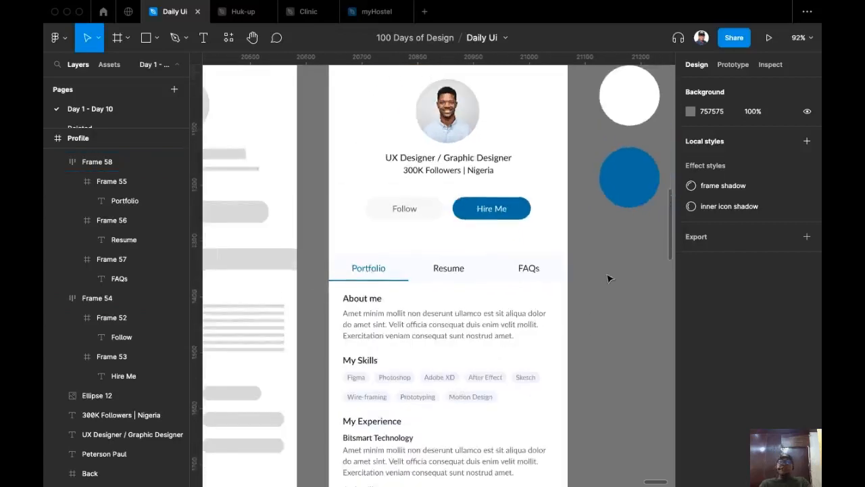
{"action": "scroll", "coordinate": [586, 267], "scroll_direction": "down", "scroll_amount": 3}
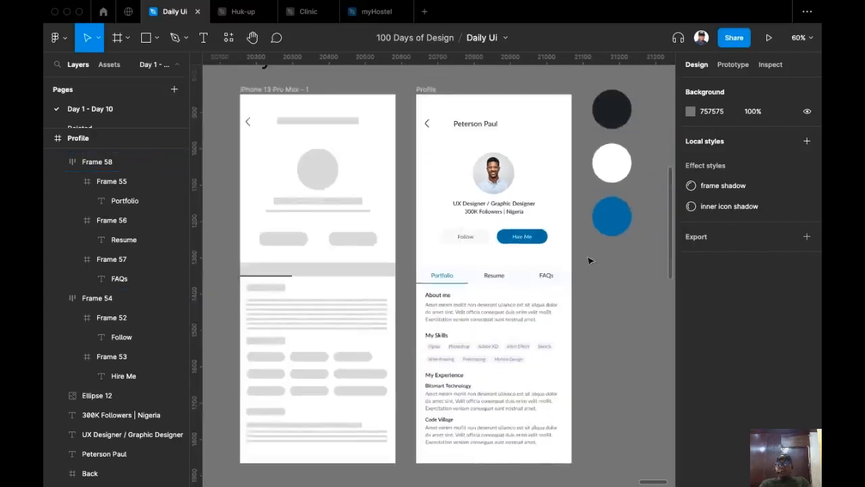